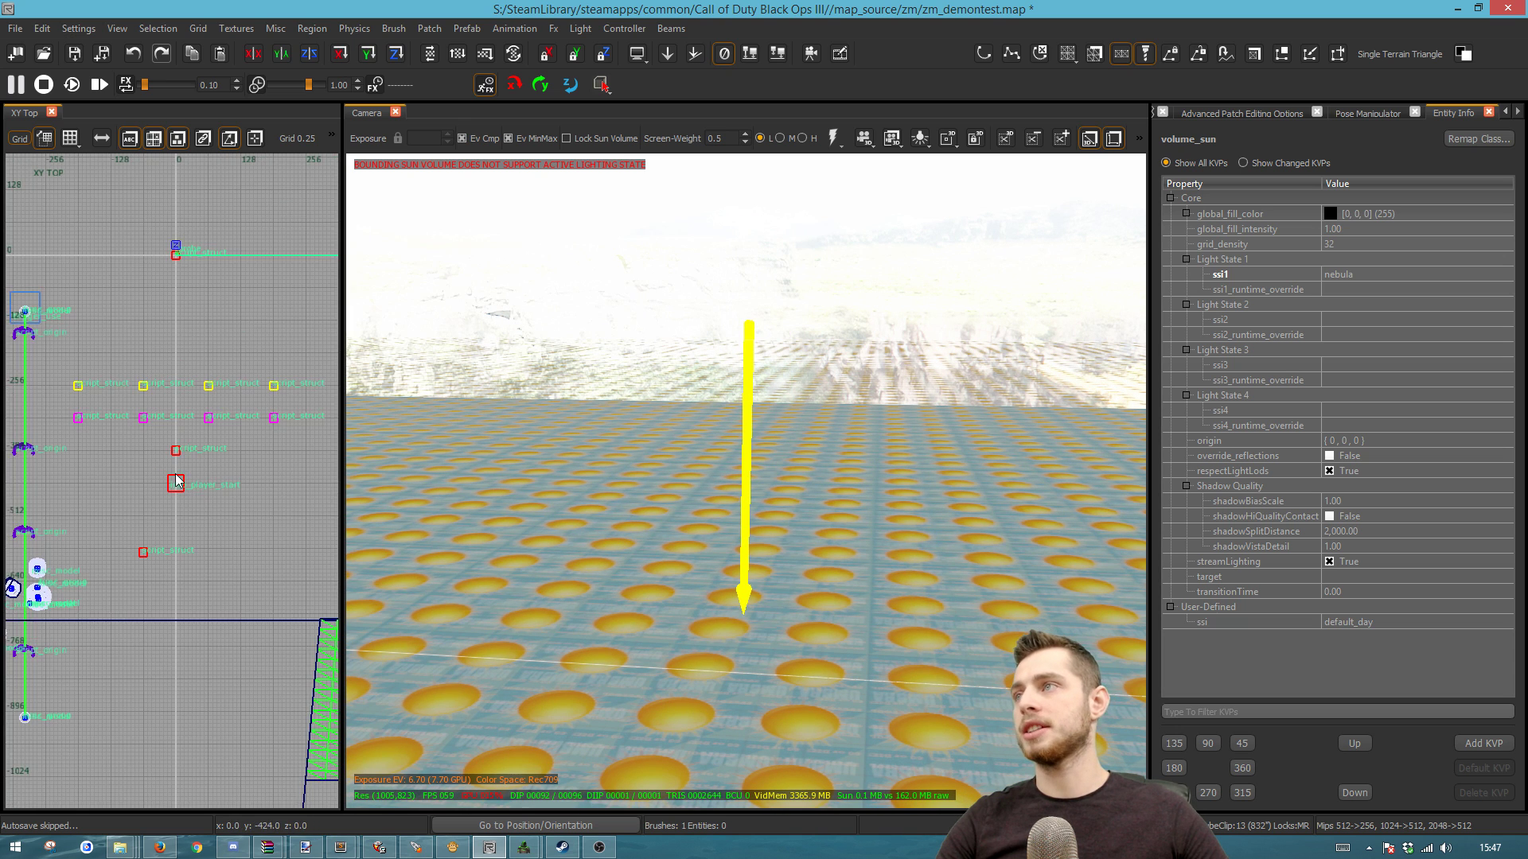
- Switch the 2D view to XZ Front and reselect volume_sun in the Camera view
key(ctrl+Tab)
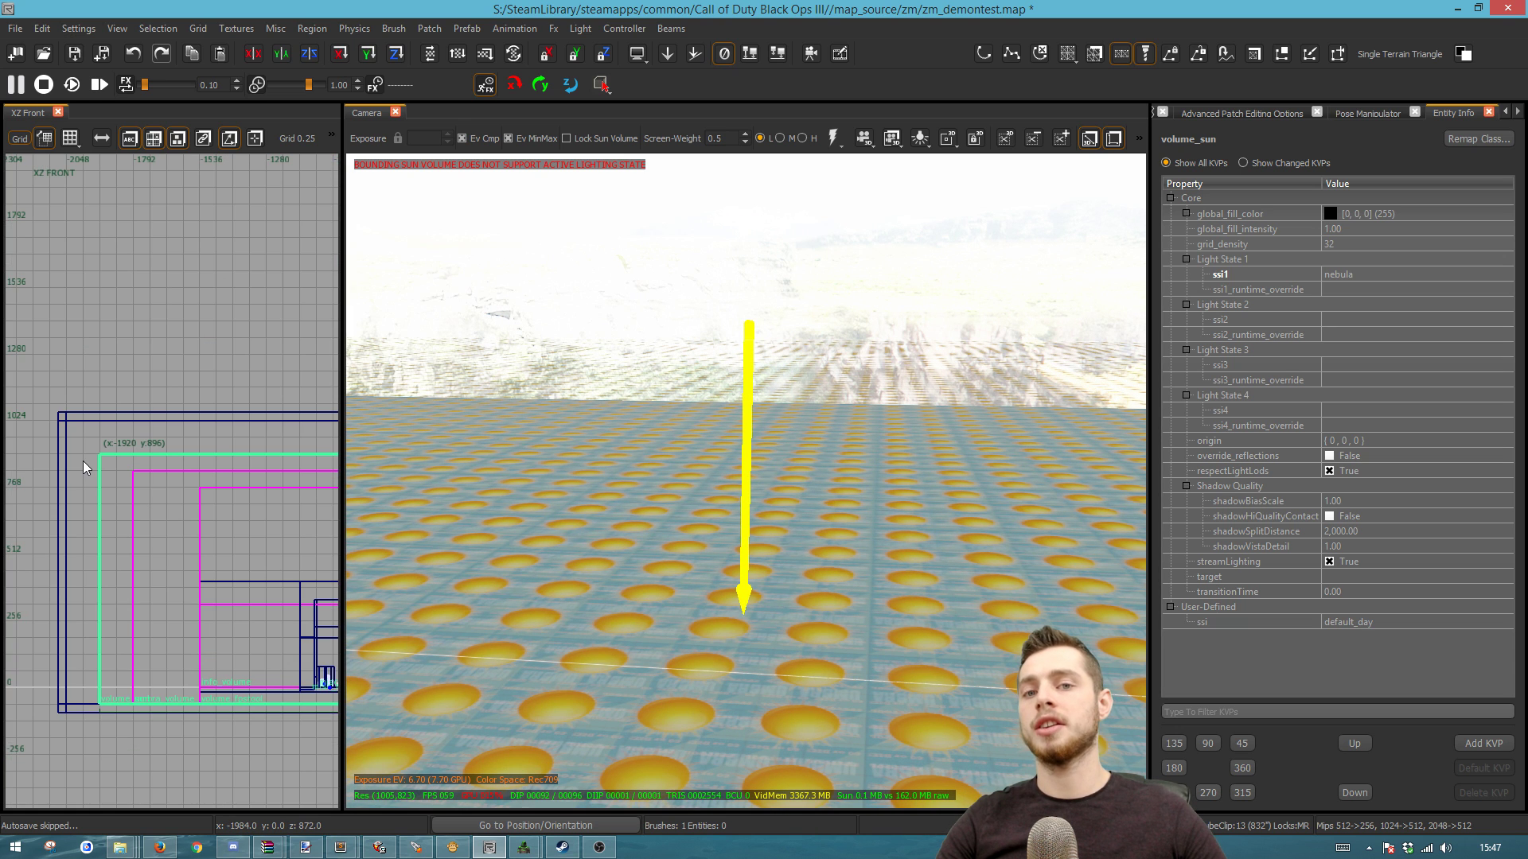
ctrl+right_drag(605, 438, 677, 499)
key(Escape)
ctrl+shift+right_drag(781, 666, 745, 554)
shift+click(742, 549)
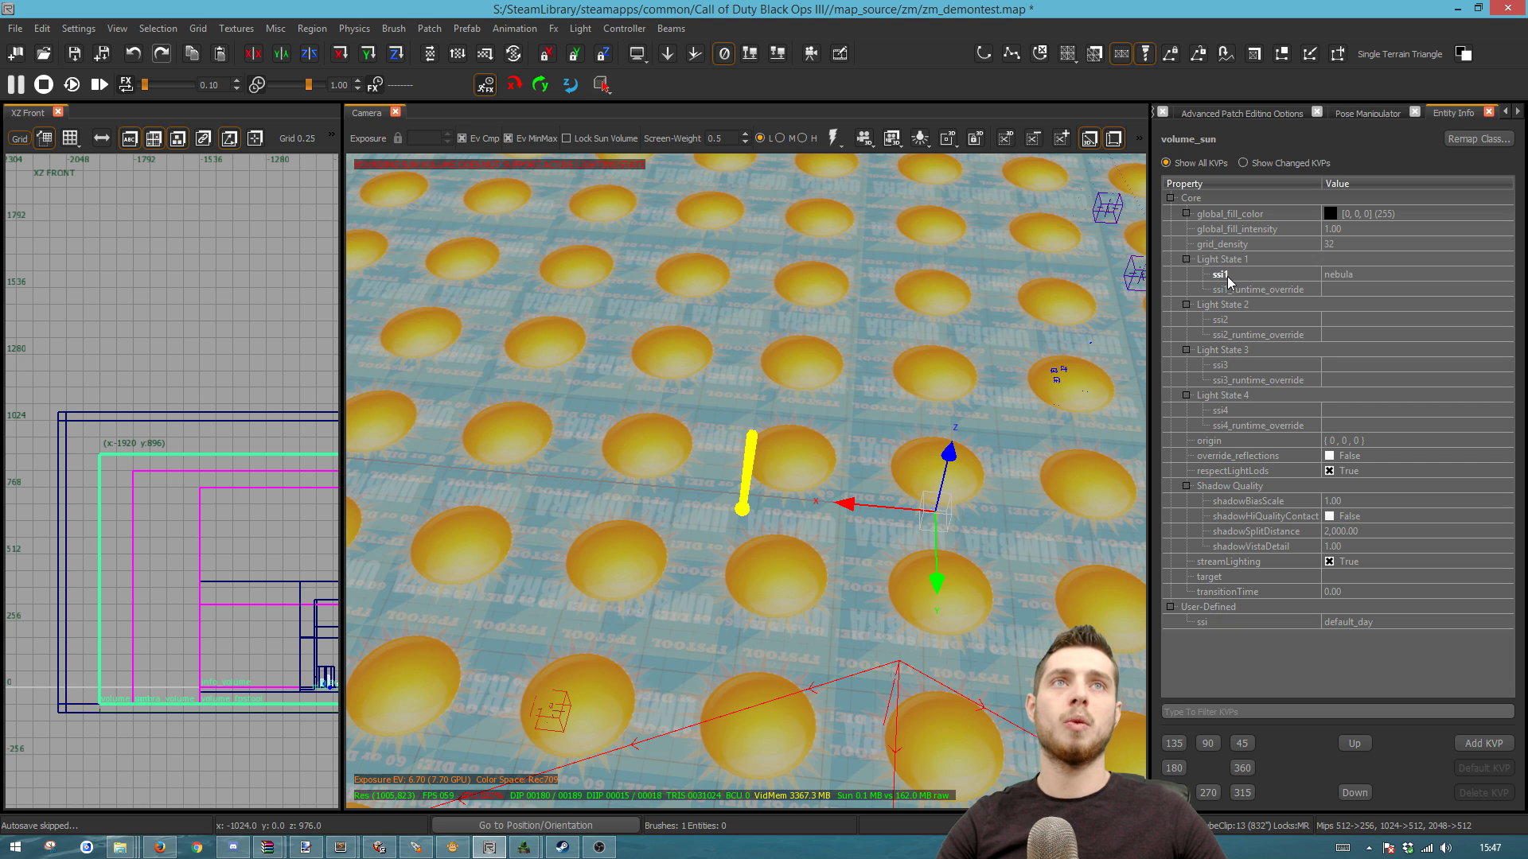
- Change volume_sun's ssi1 value from nebula to default_day
click(1350, 272)
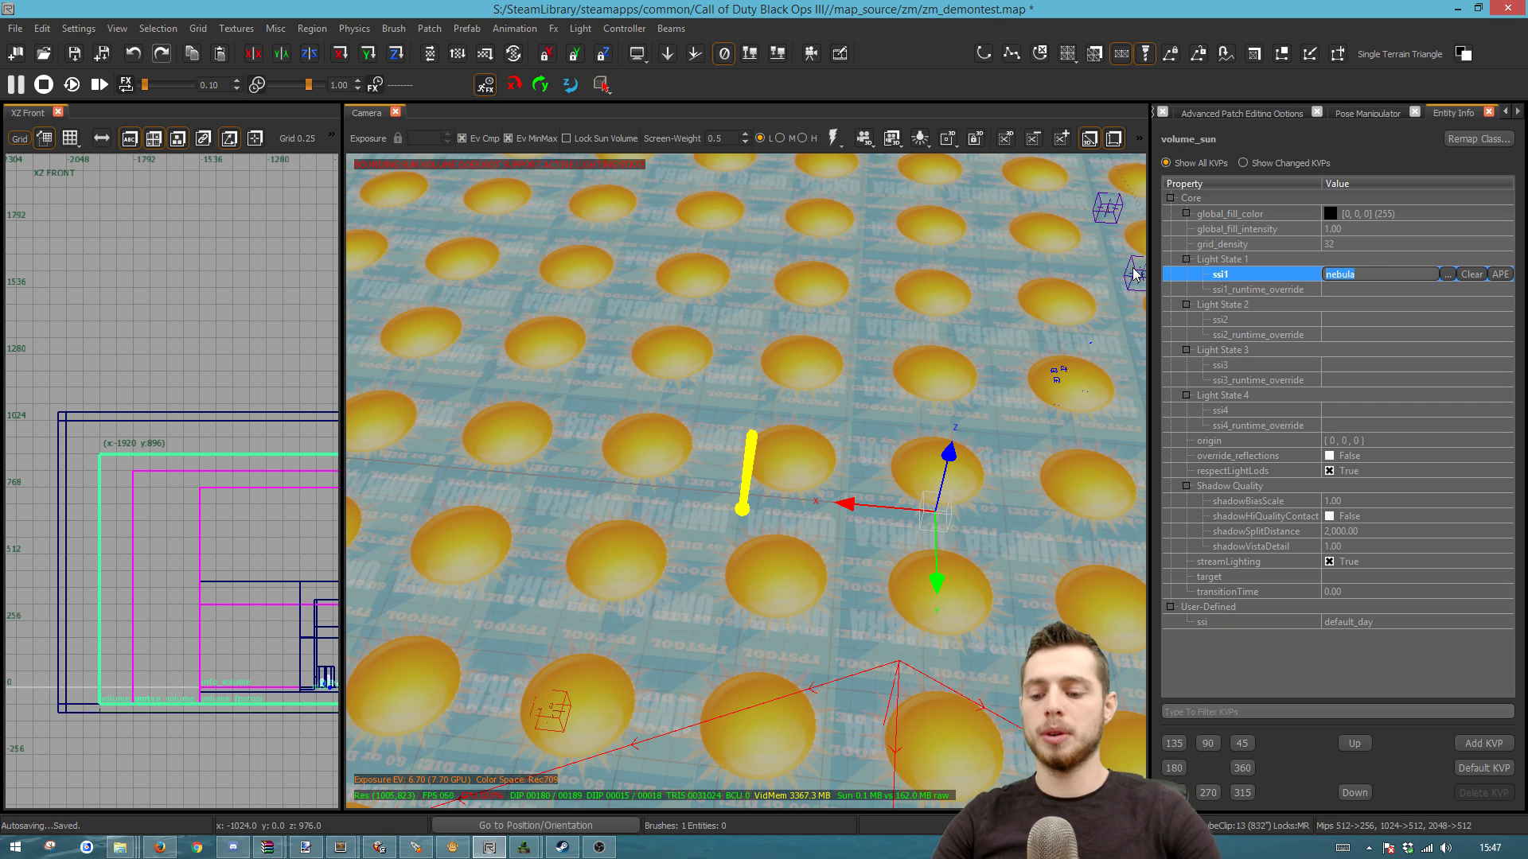
key(BackSpace)
key(BackSpace)
key(BackSpace)
key(BackSpace)
key(BackSpace)
key(BackSpace)
text(default_day)
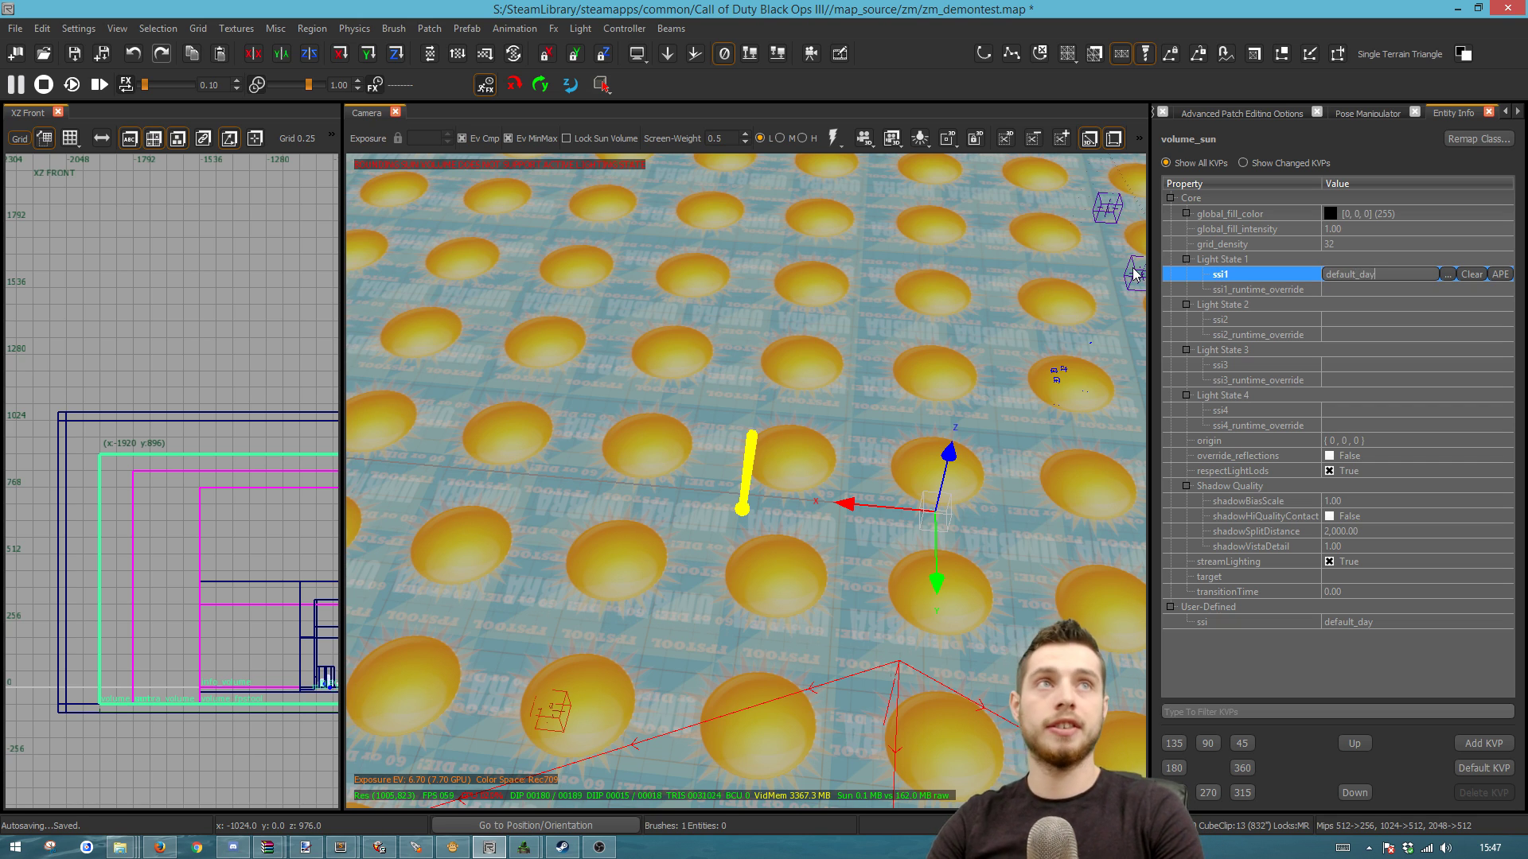
key(Return)
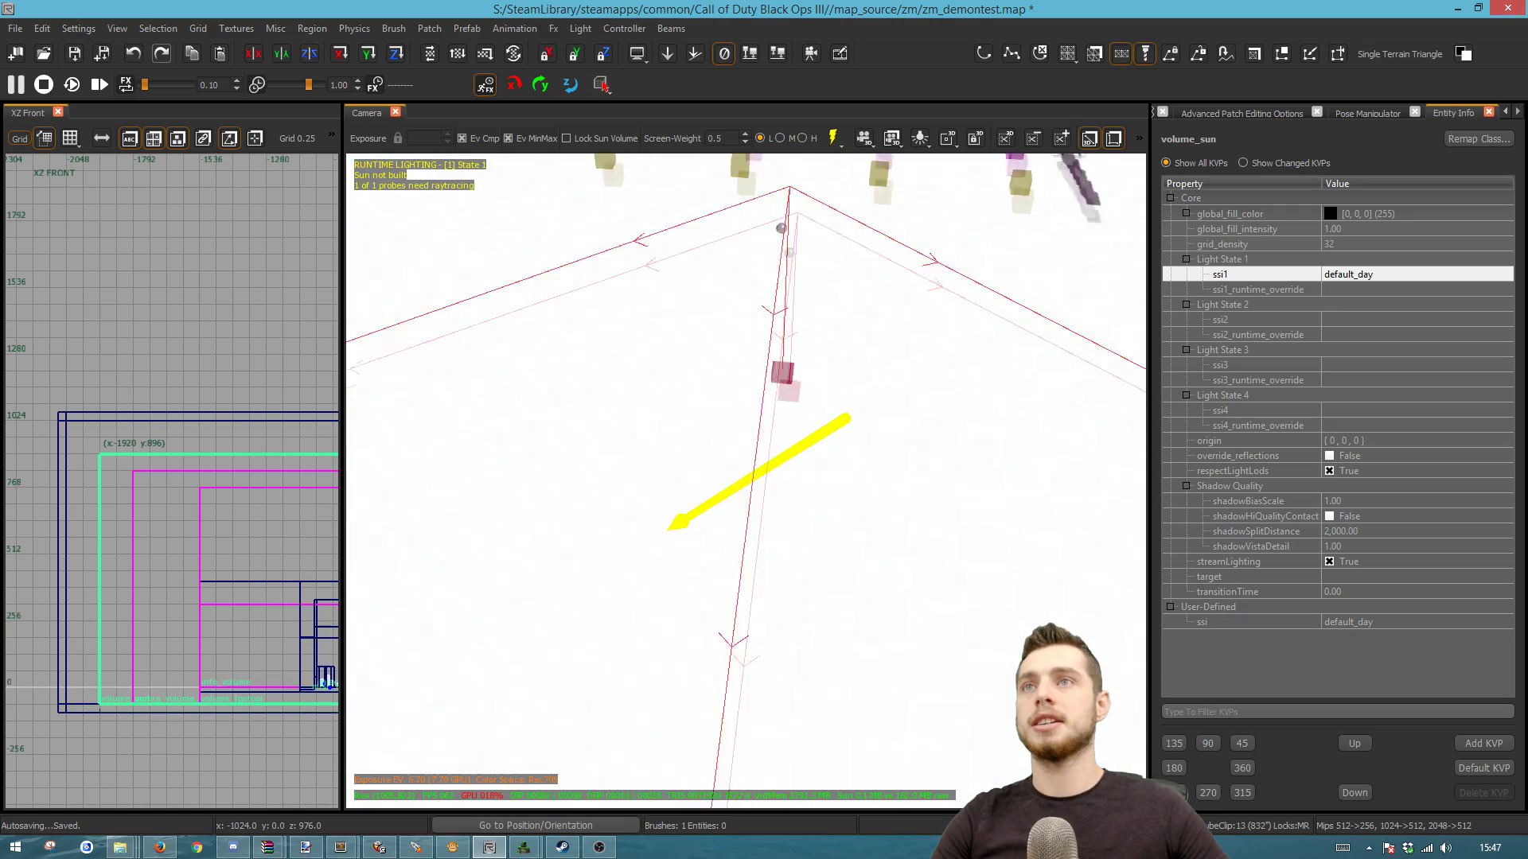
- Turn on the runtime lighting preview in the Camera view
right_drag(745, 481, 983, 184)
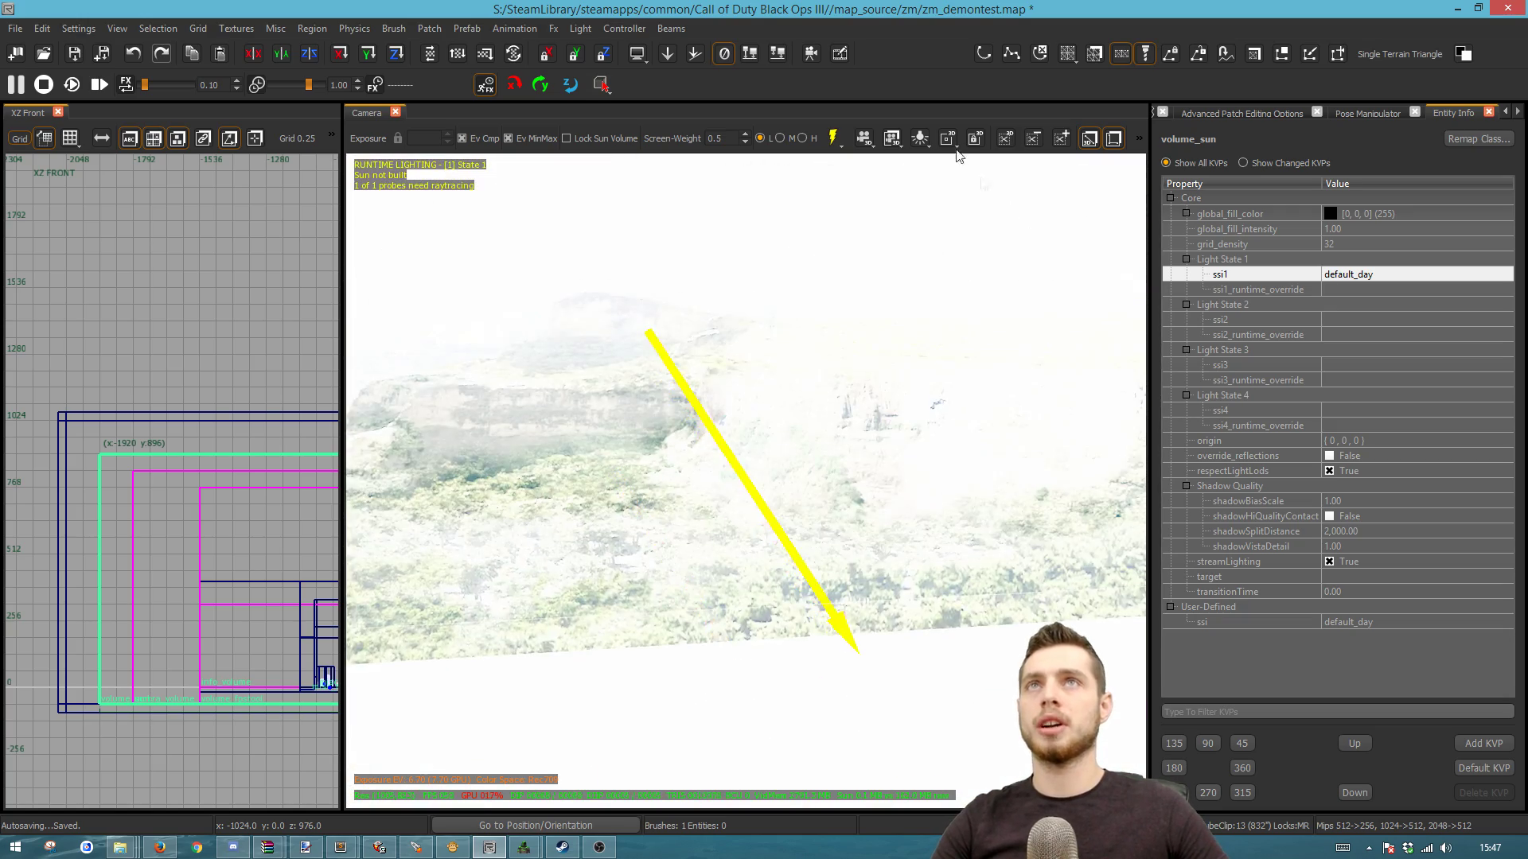
click(832, 141)
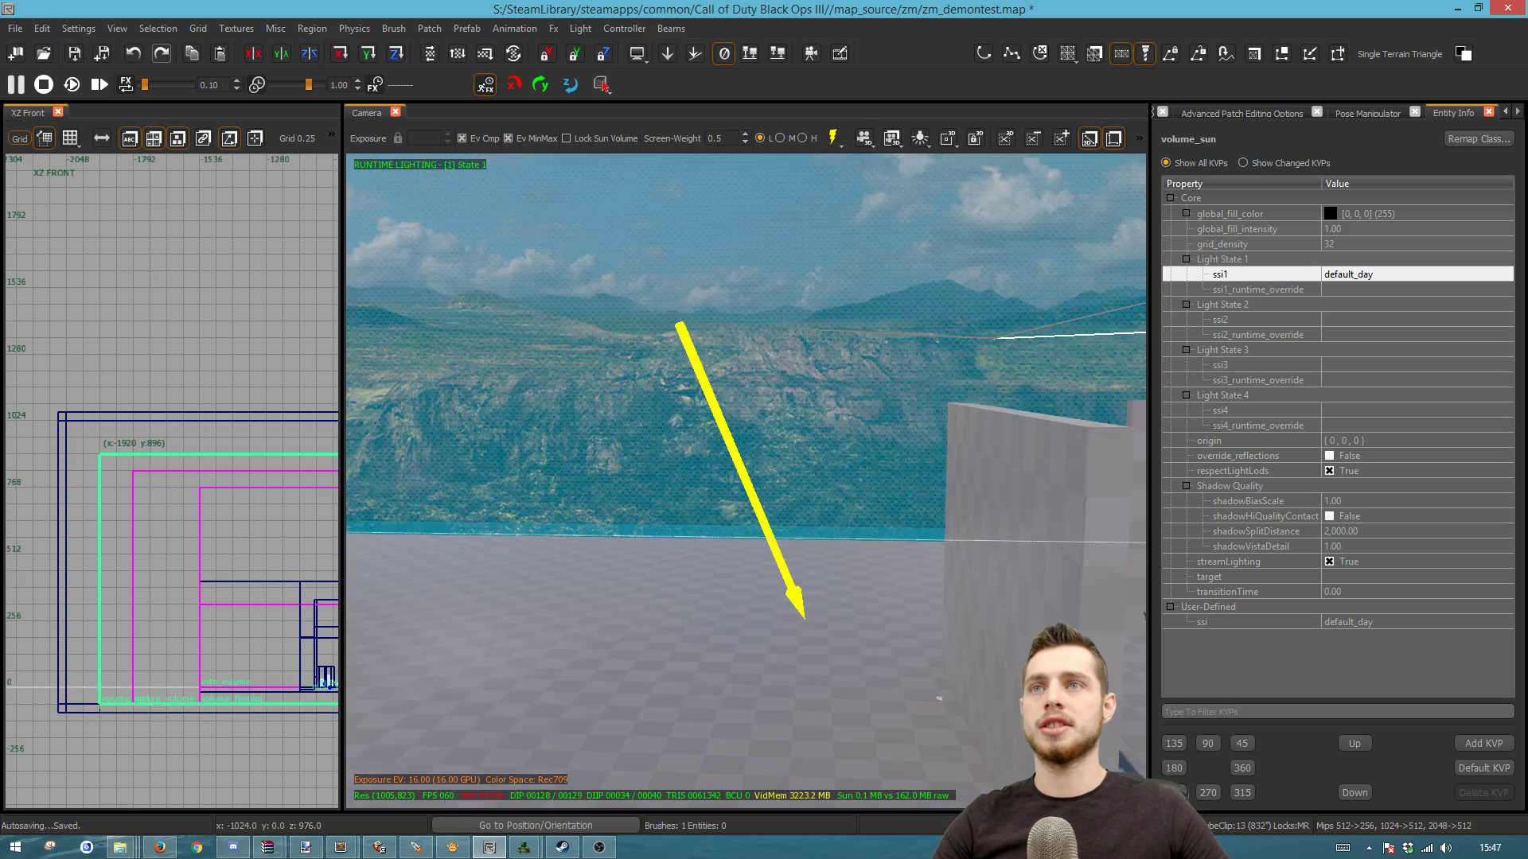
right_drag(875, 522, 854, 522)
key(d)
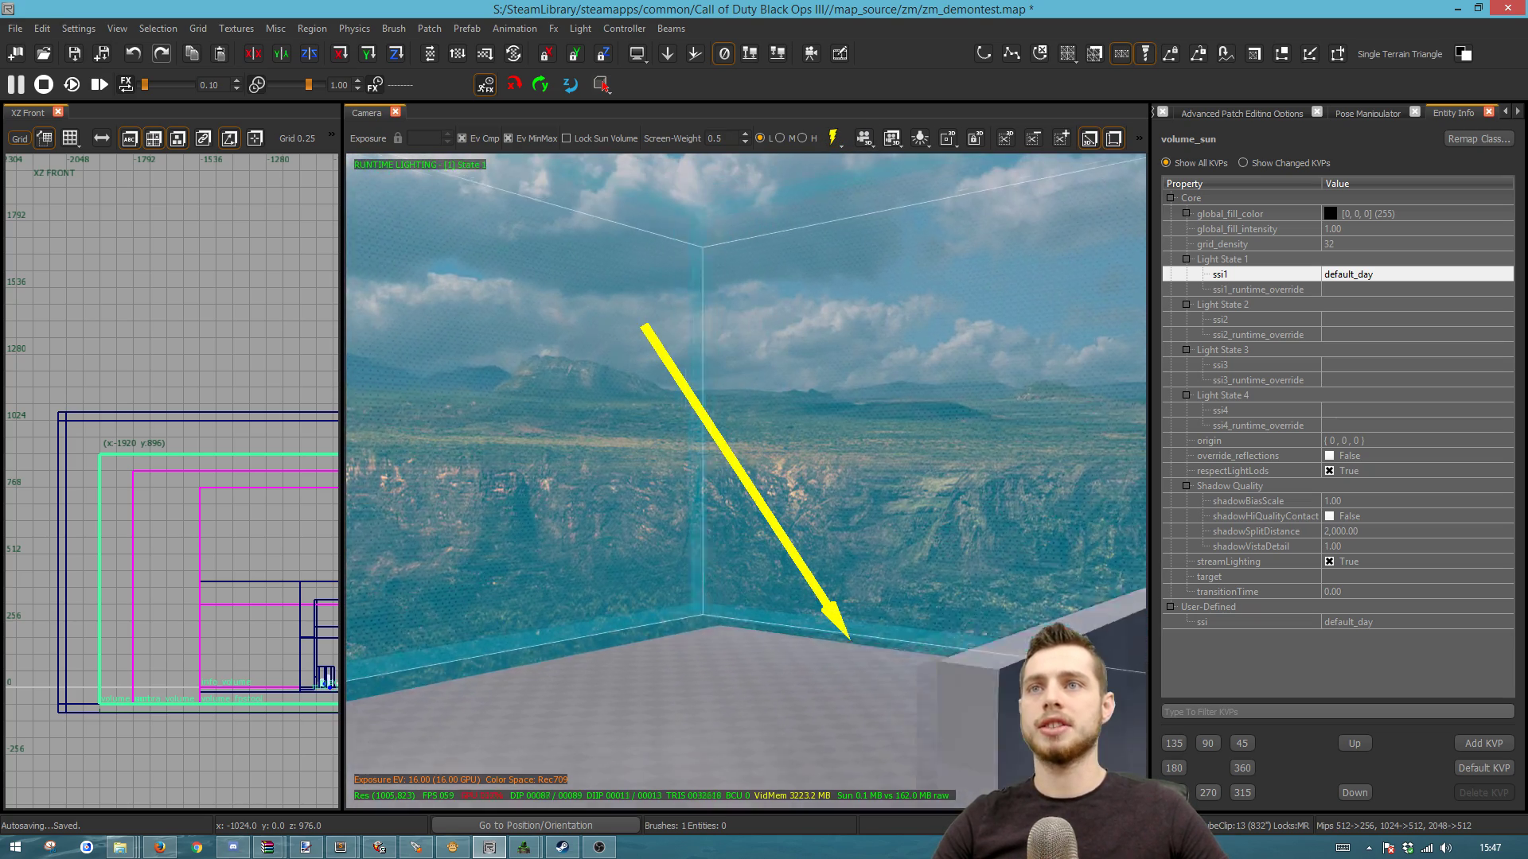
- Uncheck Sky in the Filter Window to hide the sky volume overlay
key(f)
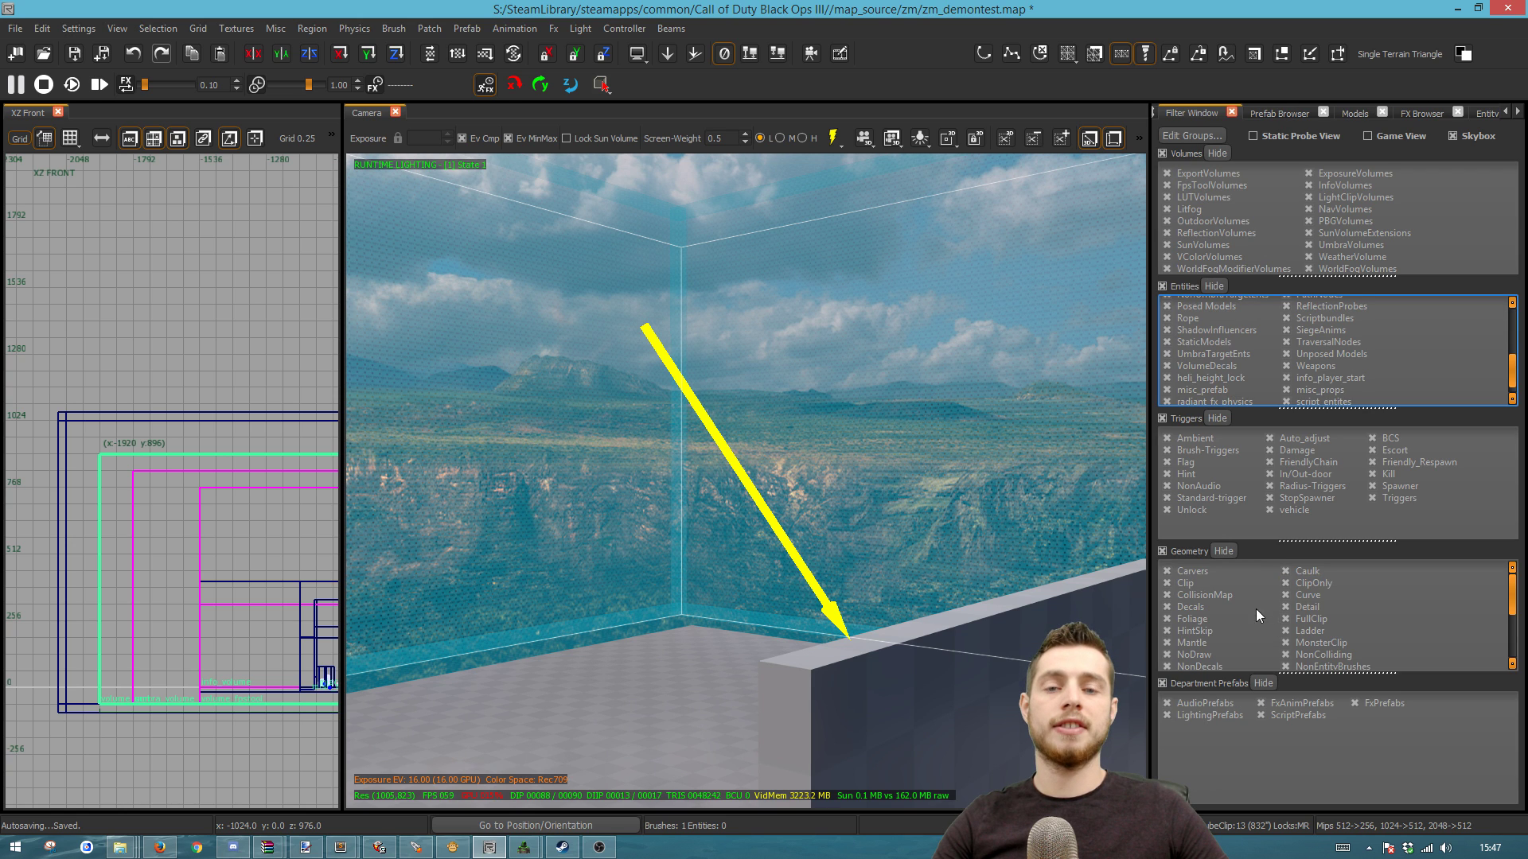
scroll(1281, 625, down, 2)
scroll(1283, 640, down, 1)
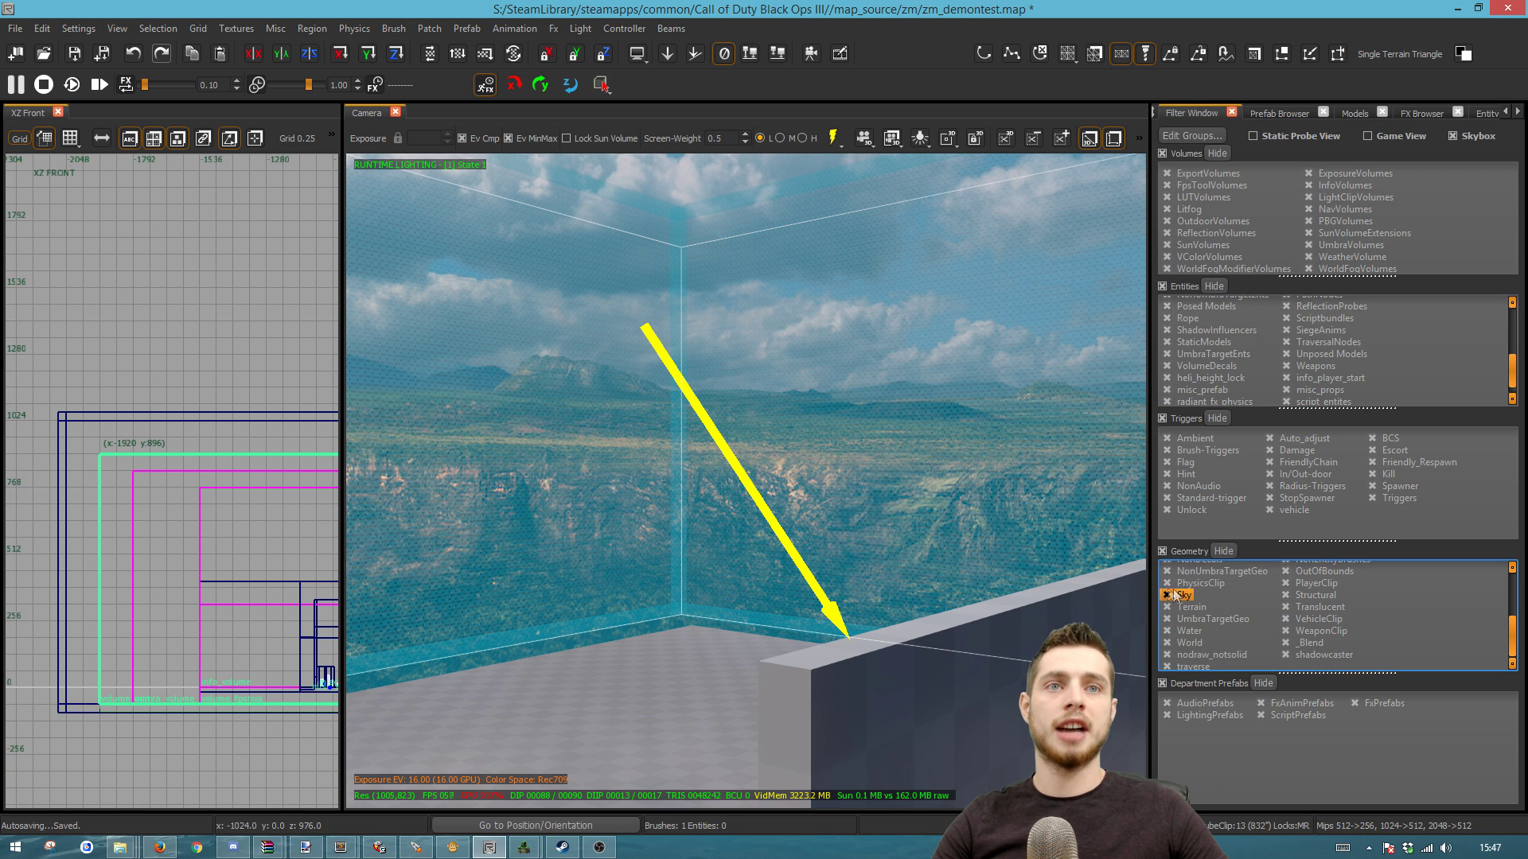
click(1166, 595)
mouse_move(880, 526)
right_down()
mouse_move(796, 522)
mouse_move(899, 487)
mouse_move(853, 515)
right_up()
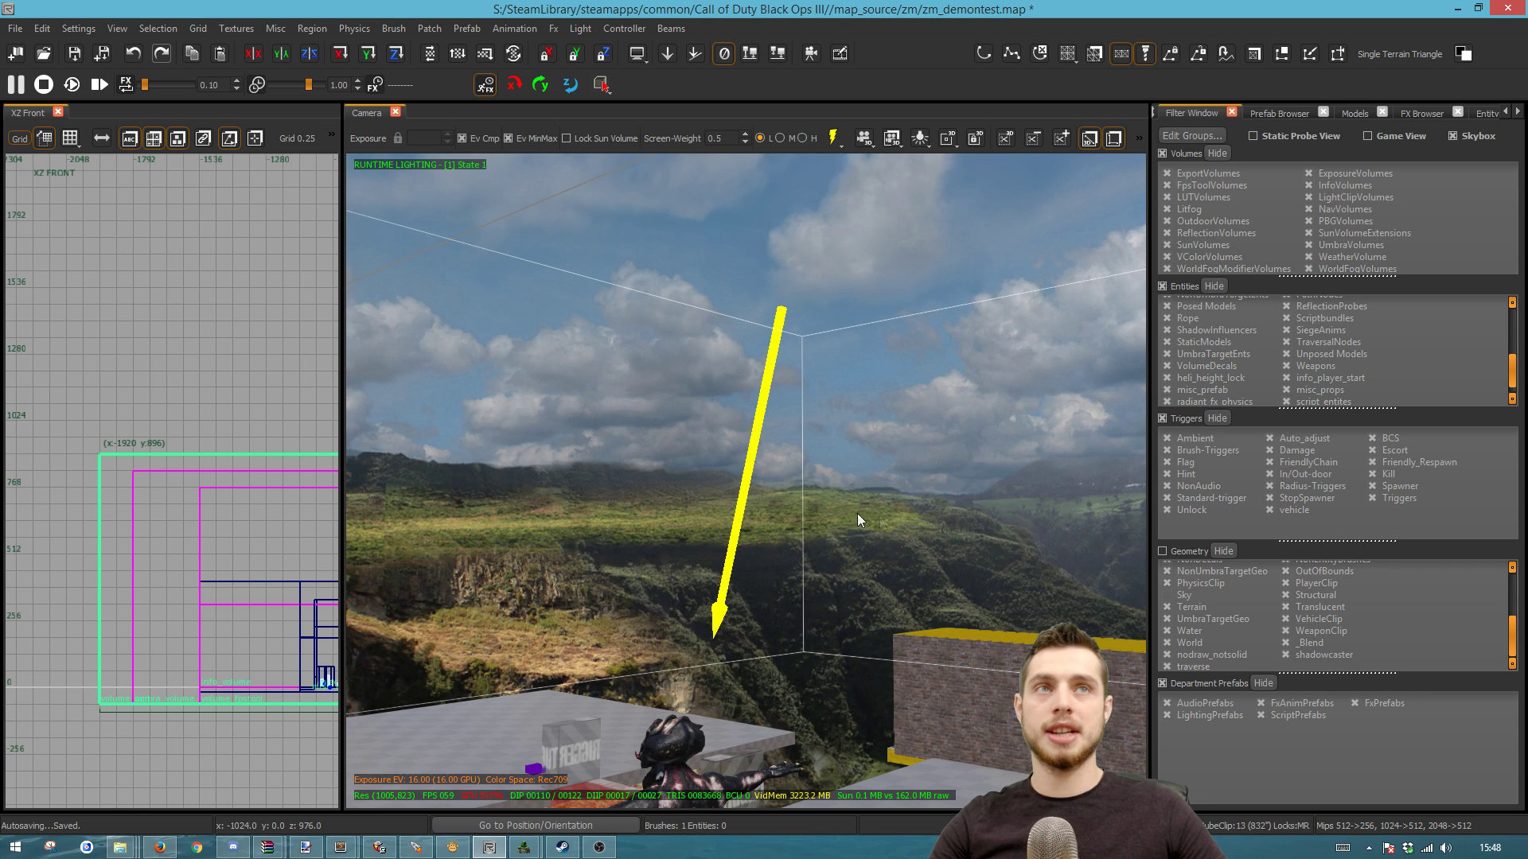
- Set volume_sun's ssi1 to mp_redwood from the Asset Selection list
key(n)
click(1393, 275)
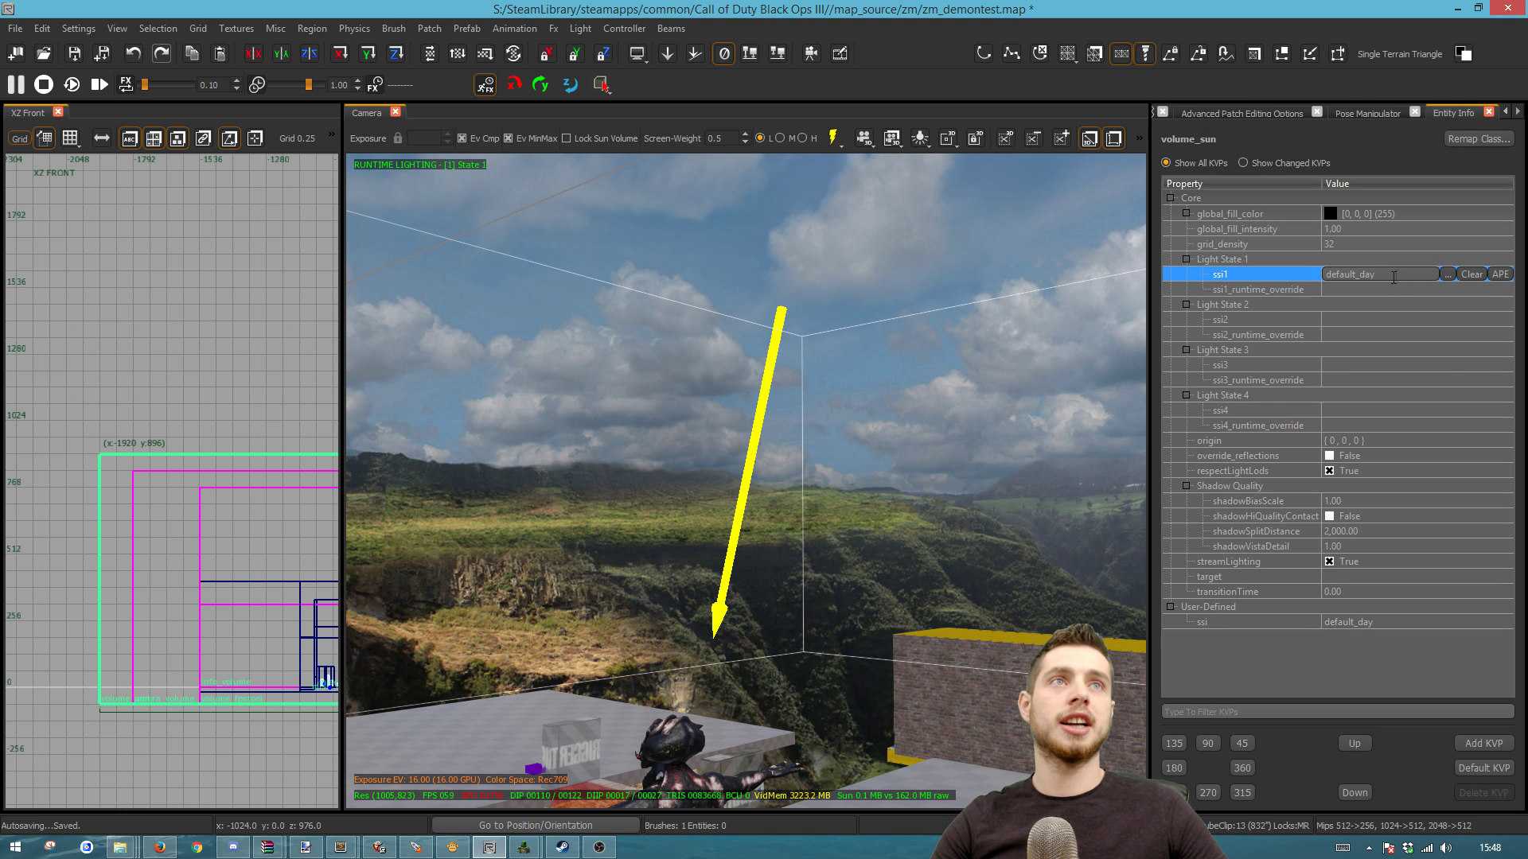
click(1448, 274)
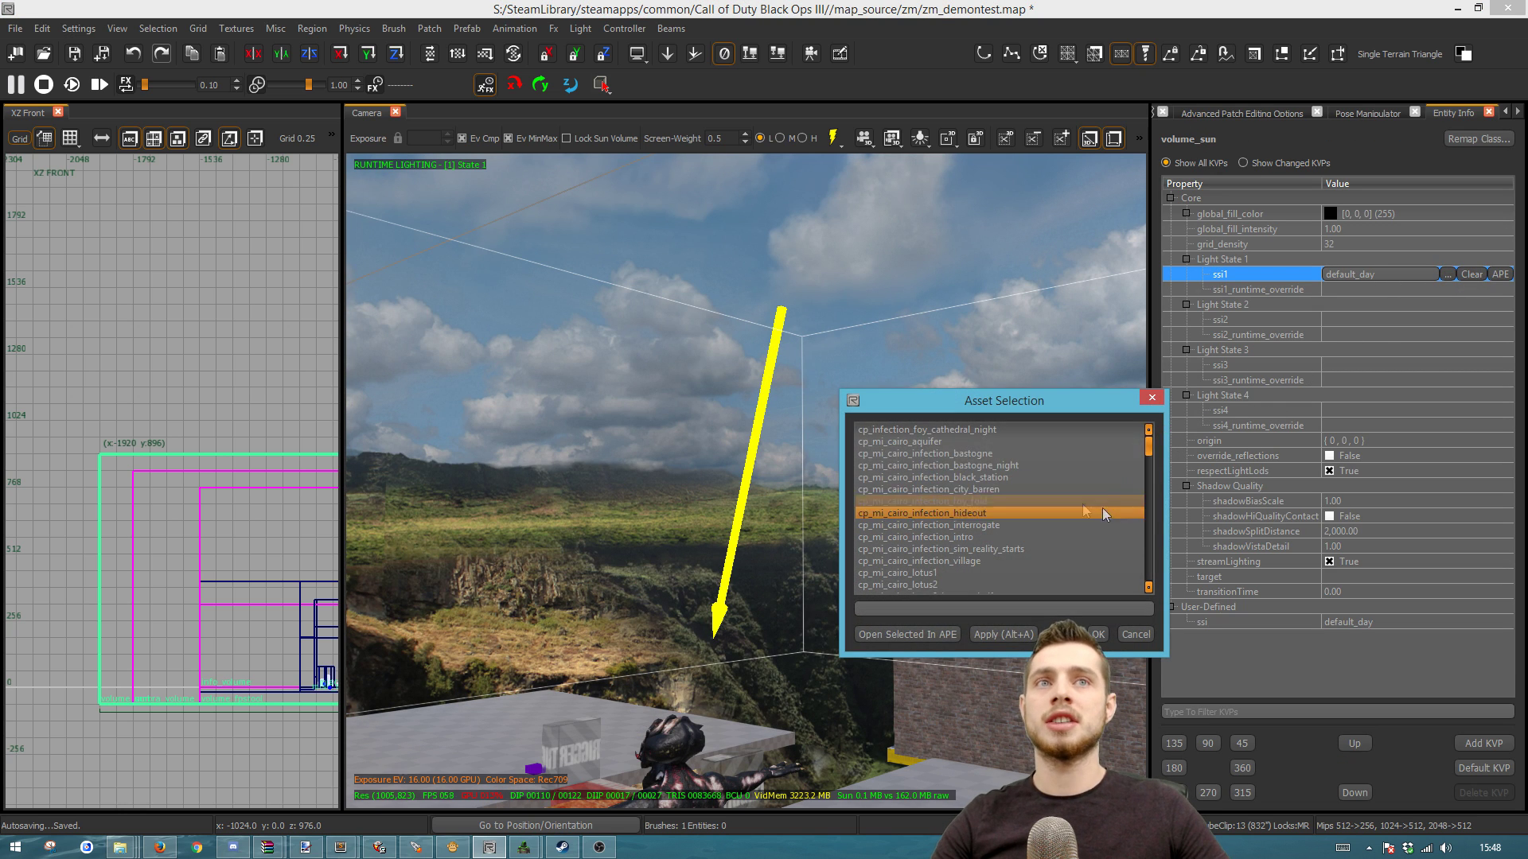
drag(1112, 390, 1114, 188)
drag(1149, 294, 1148, 542)
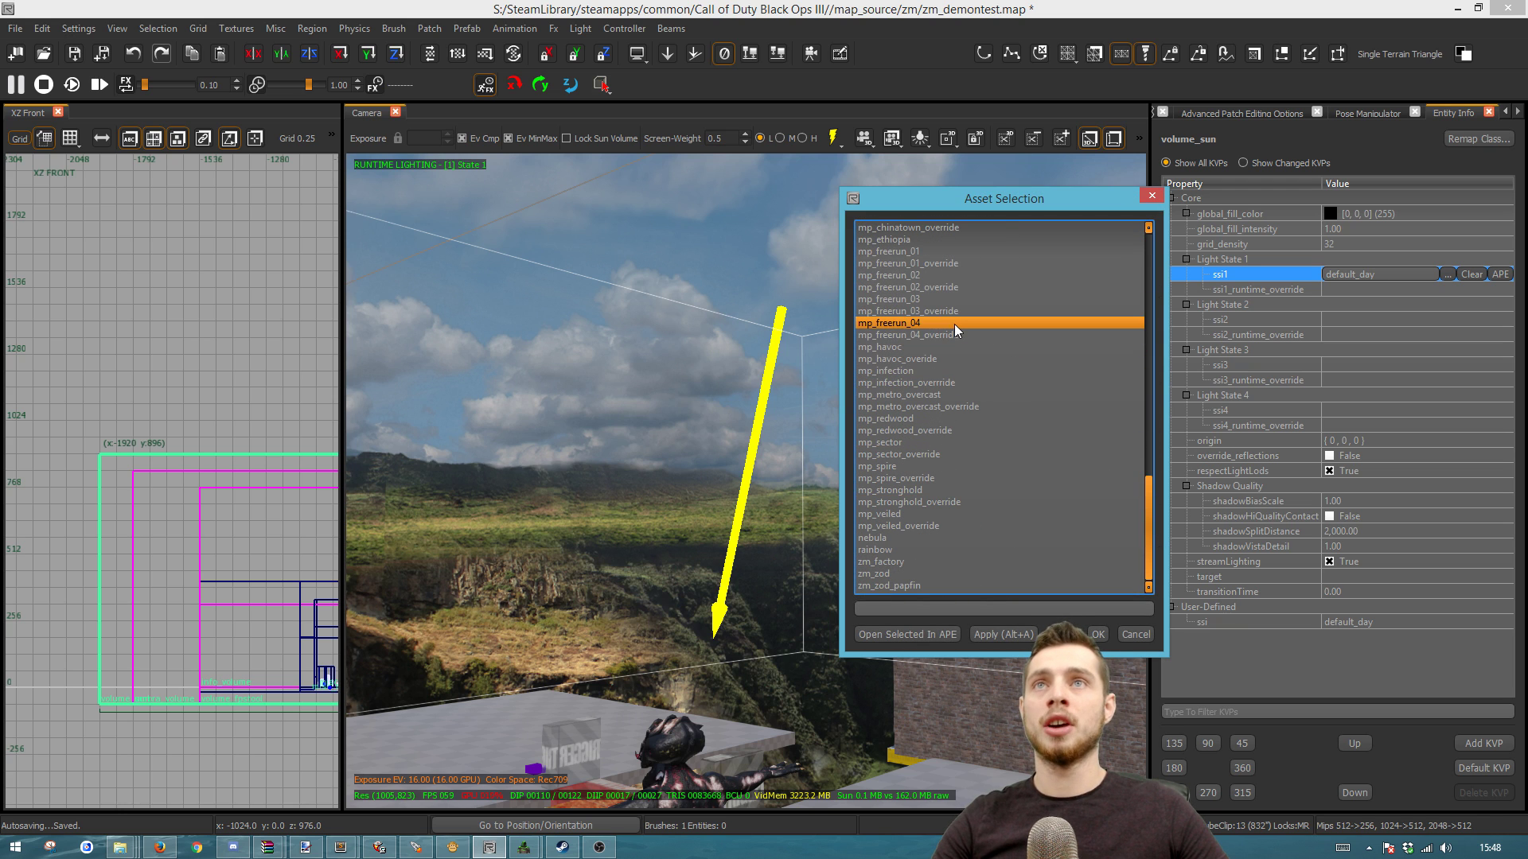
click(932, 420)
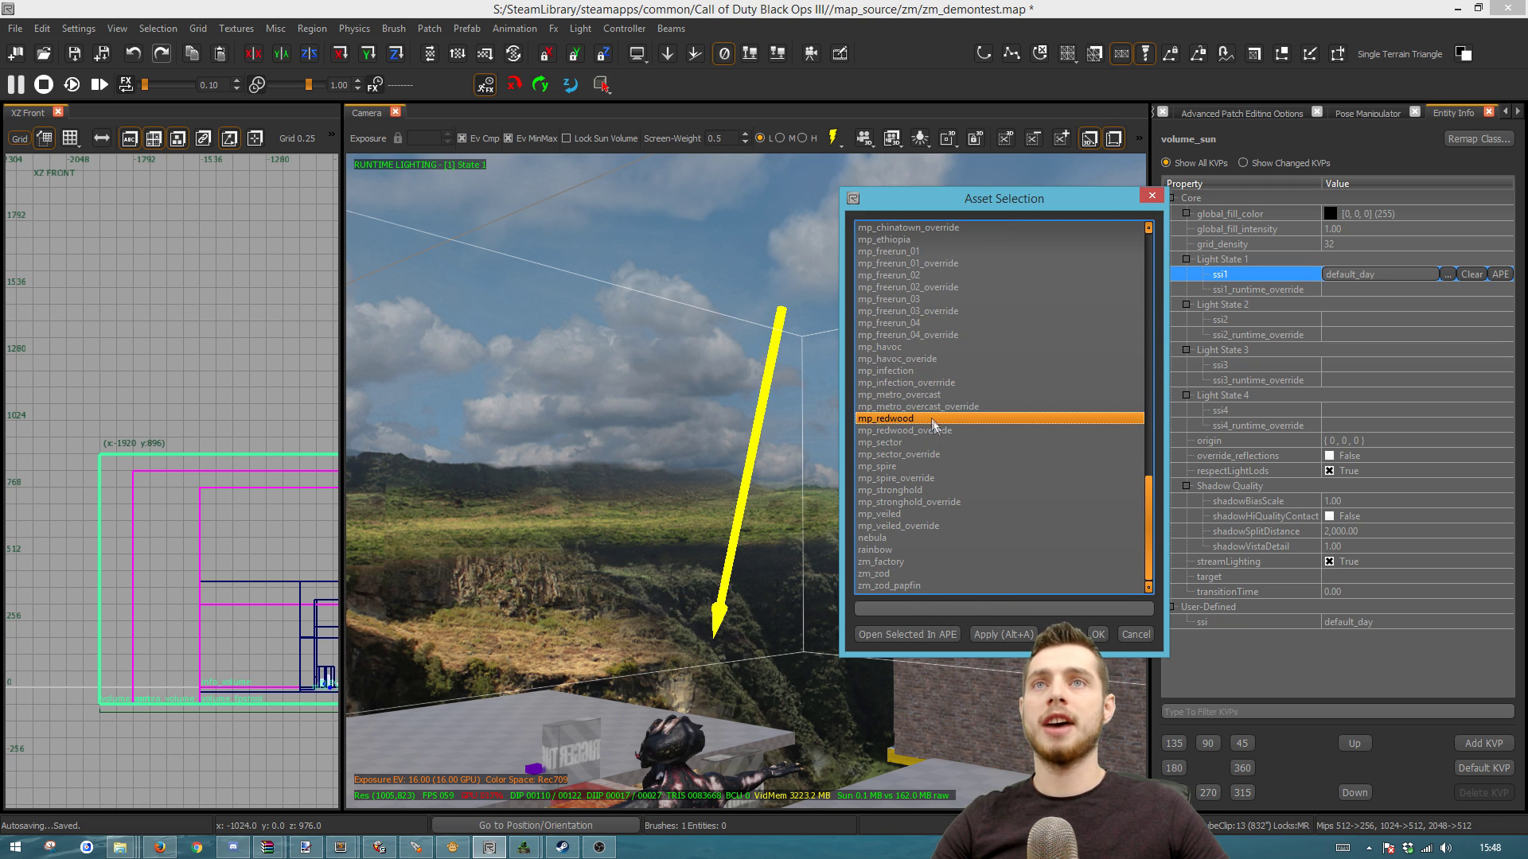
double_click(920, 421)
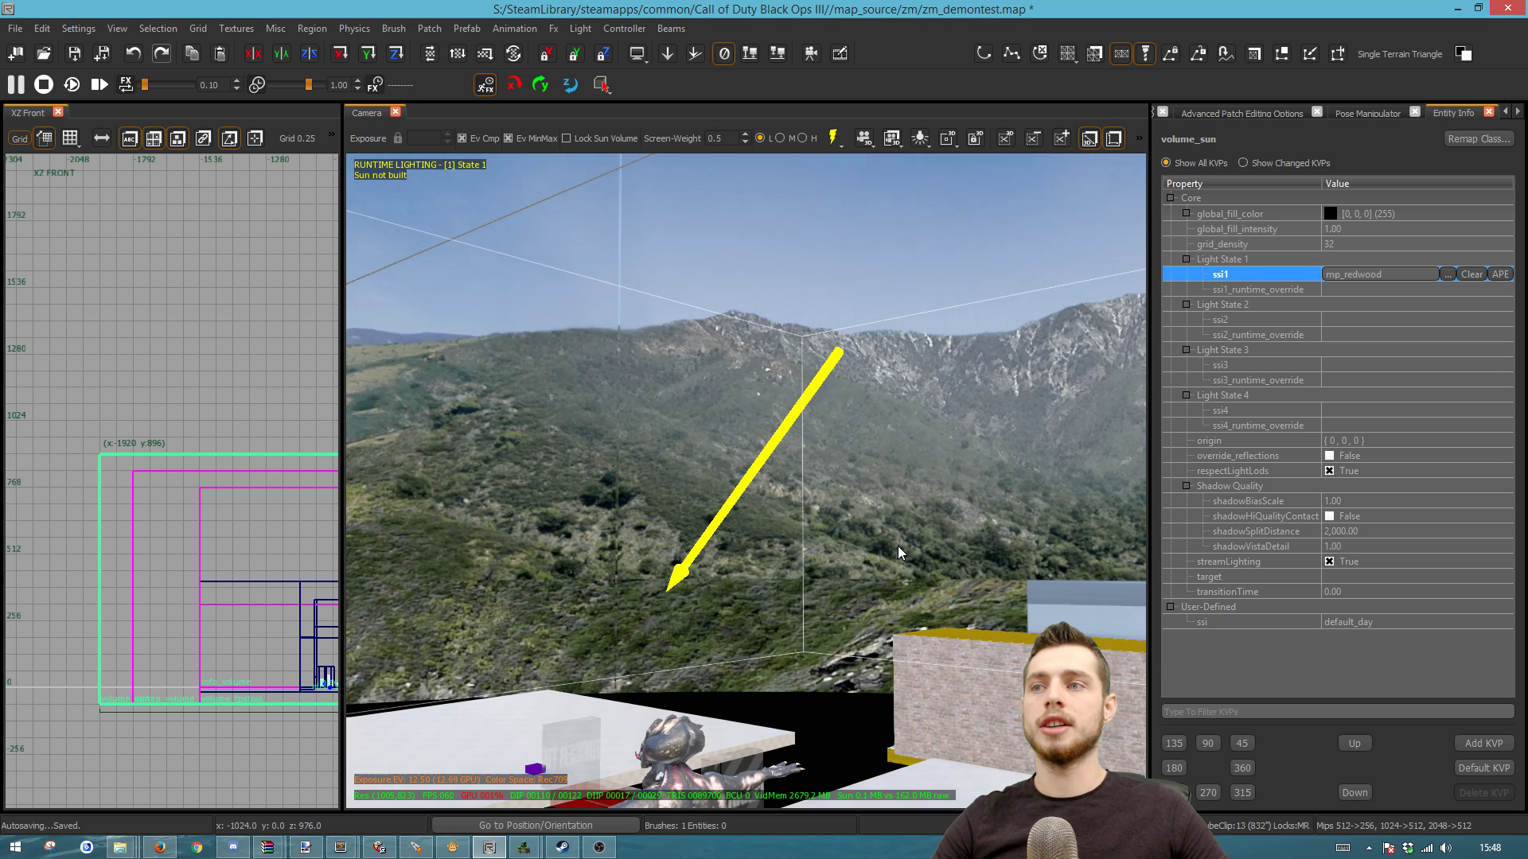
- Rebuild the runtime lighting and select the dark wall brush
click(834, 140)
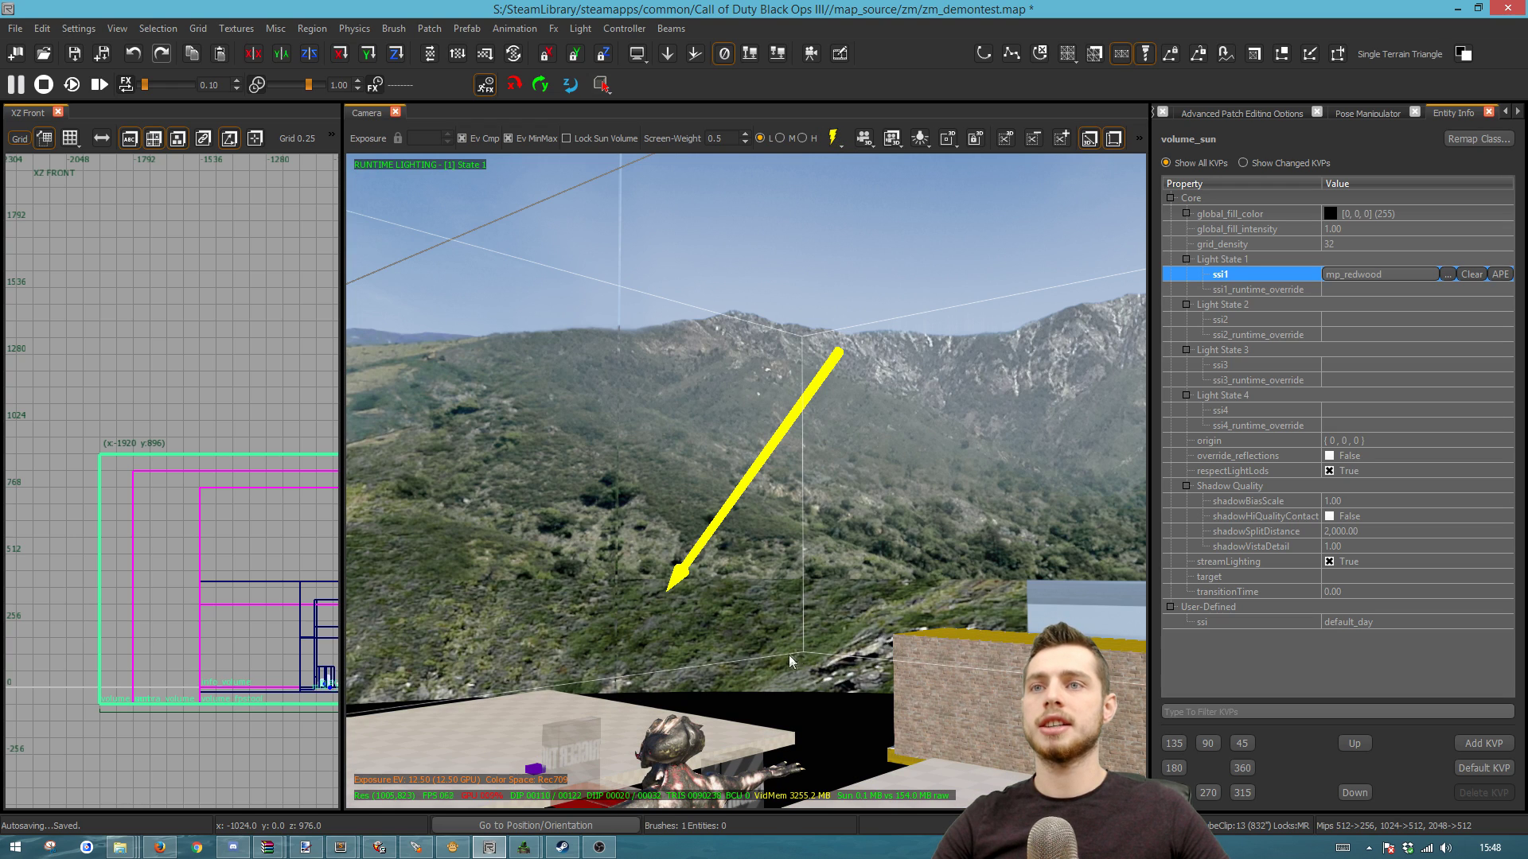
mouse_move(804, 661)
right_down()
mouse_move(581, 657)
mouse_move(796, 654)
mouse_move(728, 646)
mouse_move(782, 585)
right_up()
click(795, 580)
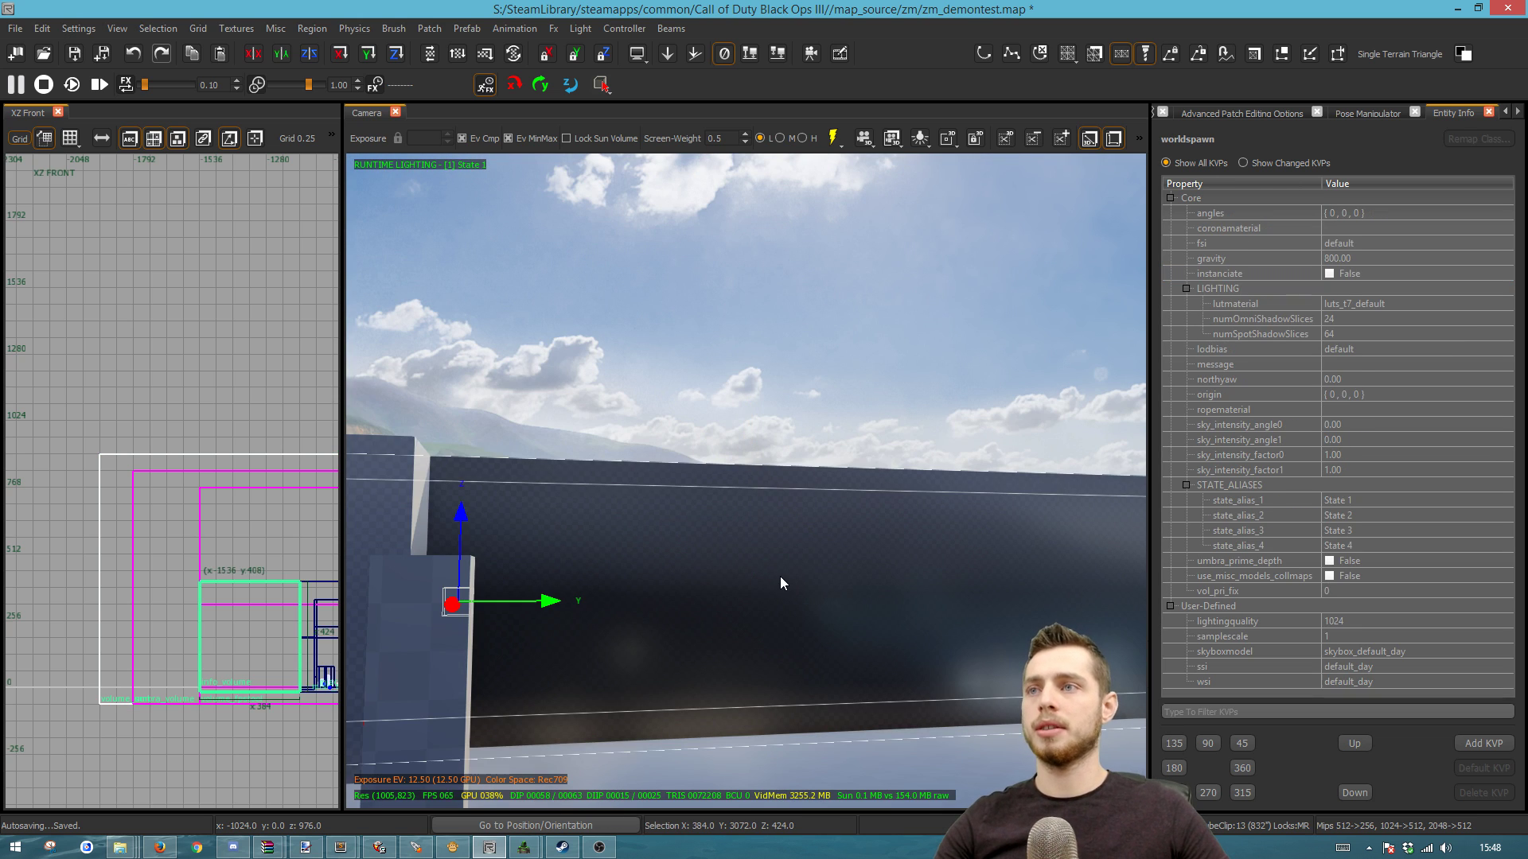
- Delete the dark wall brush and undo the stray edit
key(h)
shift+click(988, 542)
shift+click(923, 549)
shift+click(879, 556)
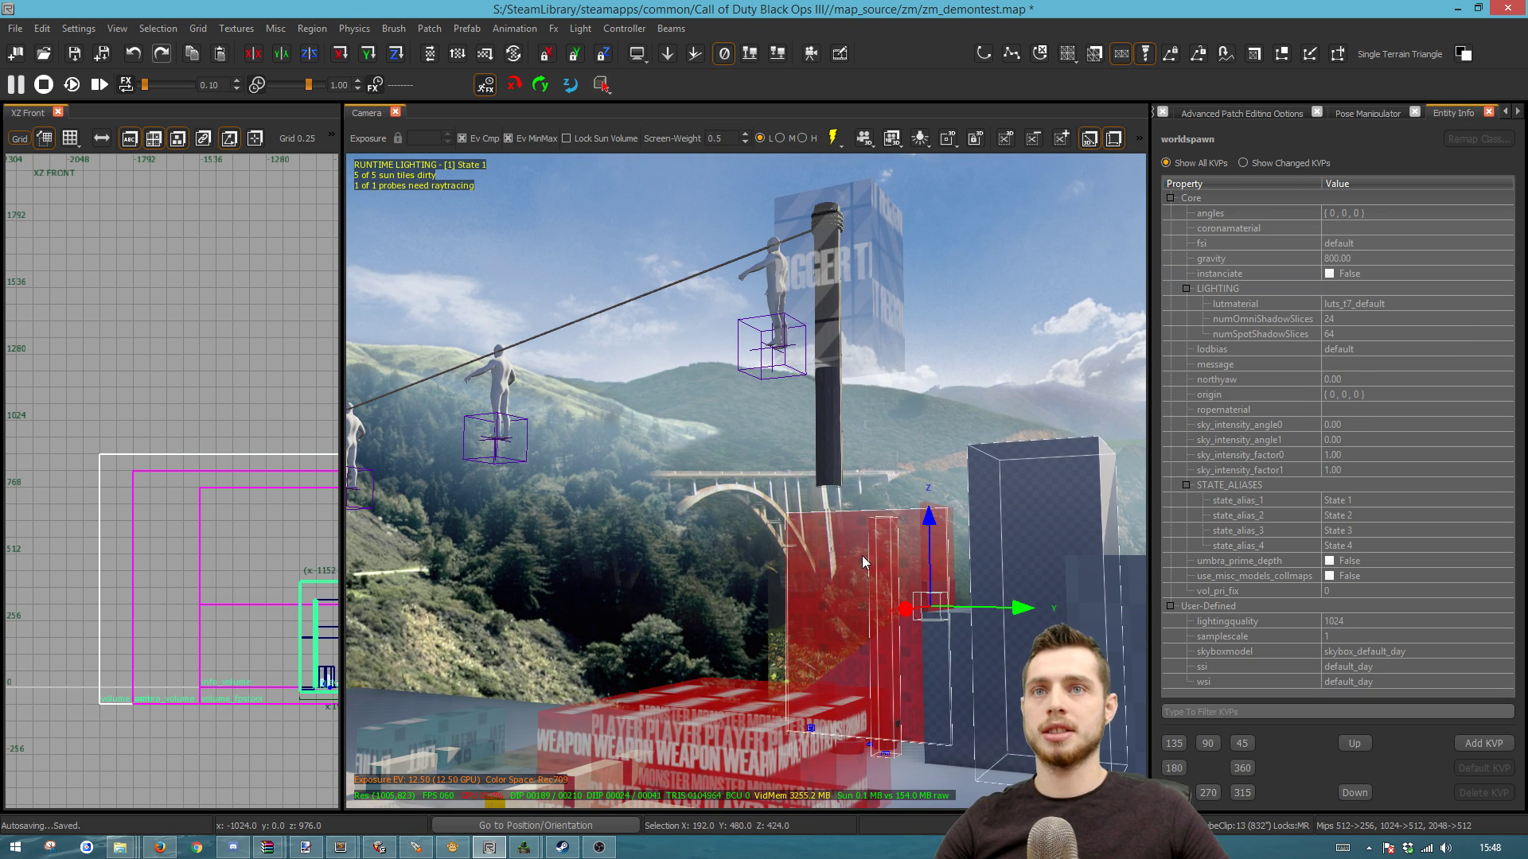
key(ctrl+z)
key(ctrl+z)
- Delete both white pillars, then reselect volume_sun with runtime lighting on
mouse_move(945, 582)
right_down()
mouse_move(894, 648)
mouse_move(811, 617)
mouse_move(805, 650)
mouse_move(829, 658)
mouse_move(704, 495)
right_up()
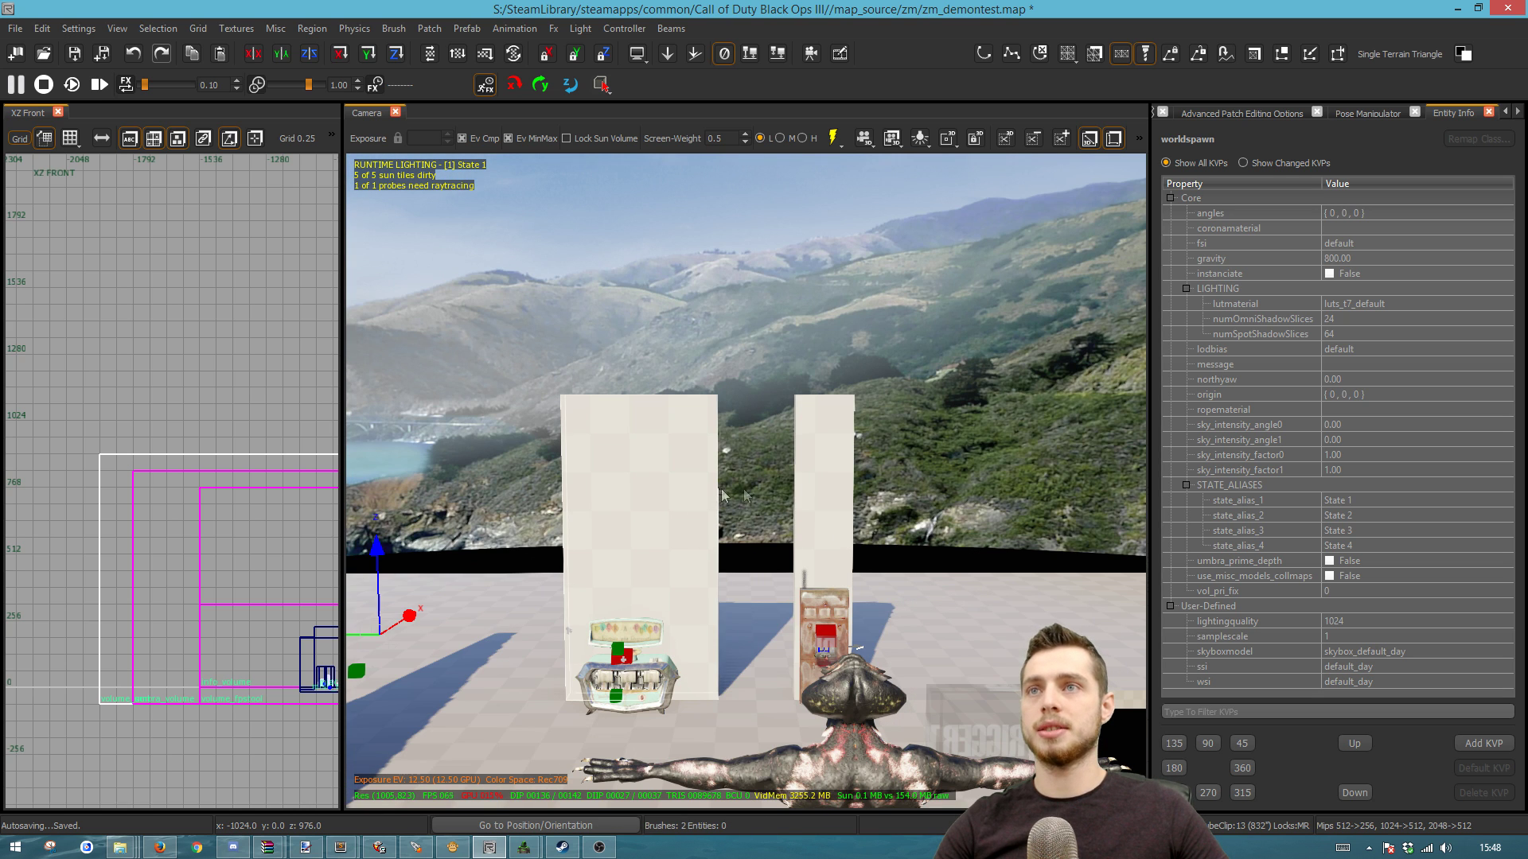
shift+click(815, 514)
key(BackSpace)
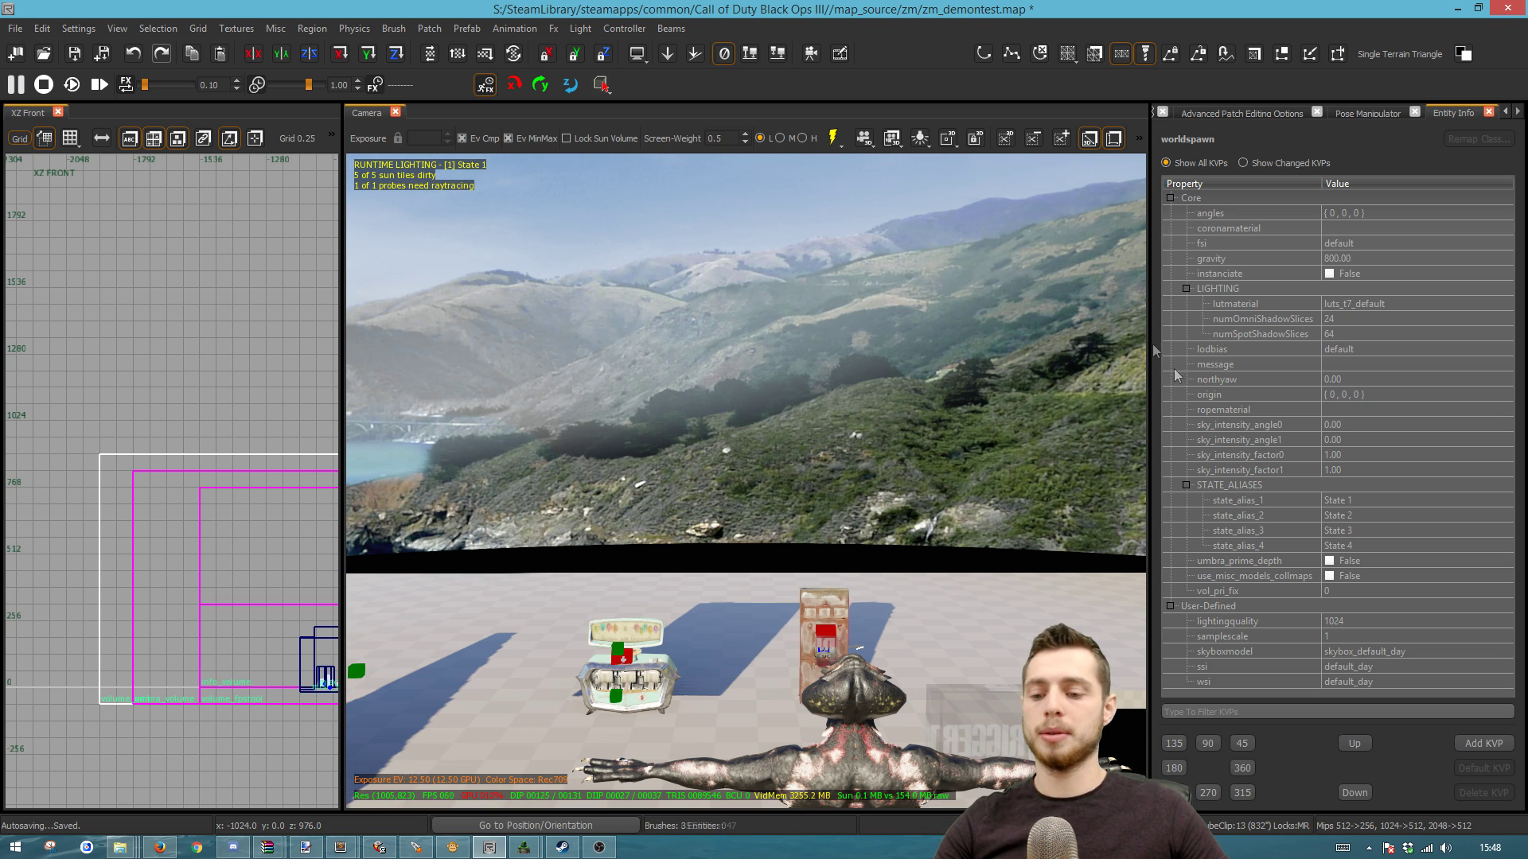
key(F8)
shift+click(818, 590)
key(F8)
right_drag(837, 577, 837, 577)
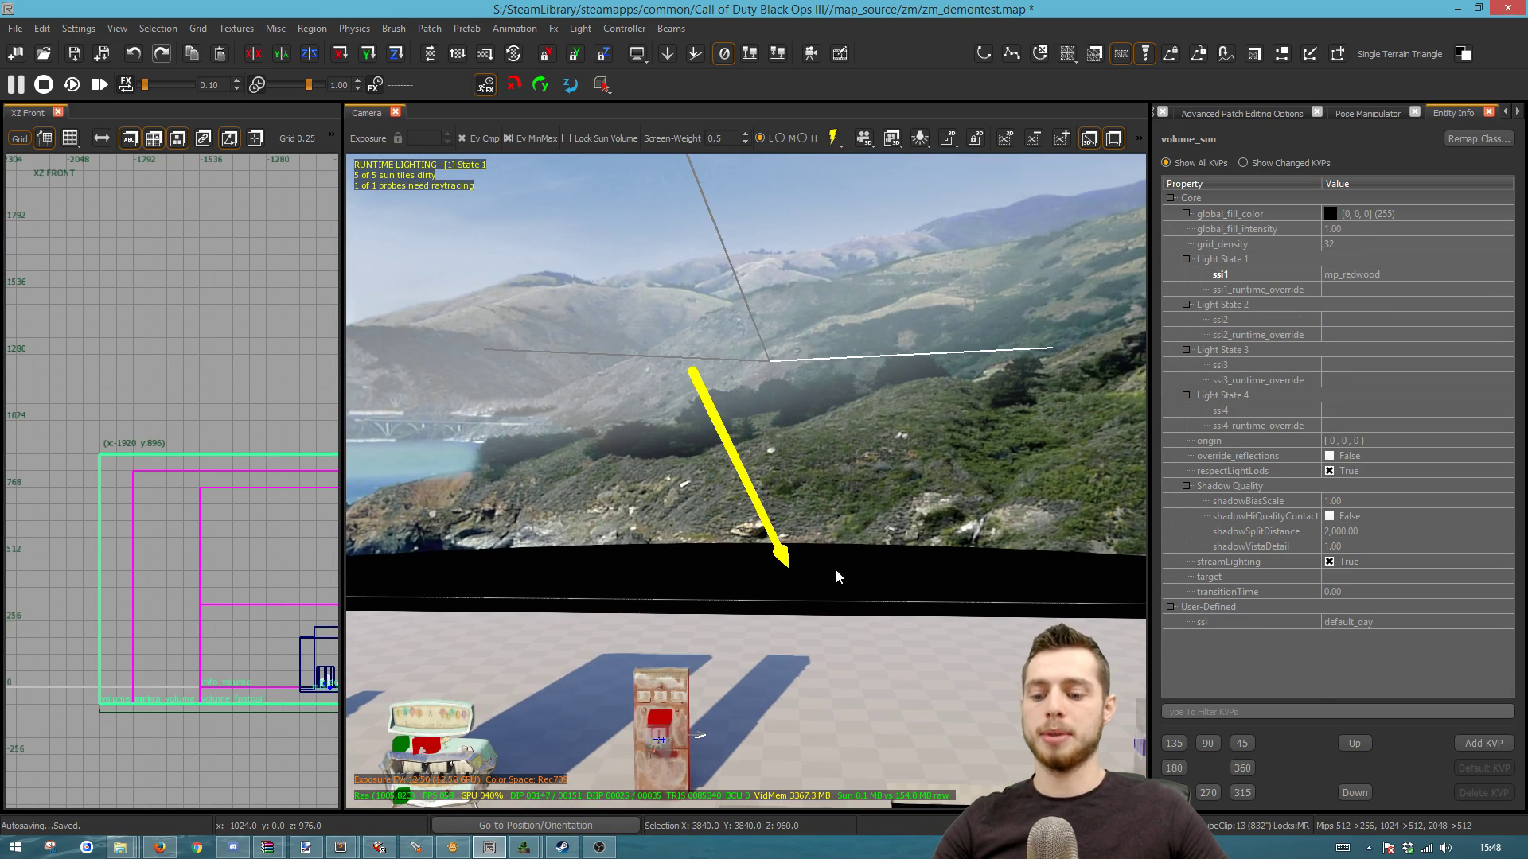
- Set volume_sun's ssi1 lighting state to mp_spire
click(1441, 274)
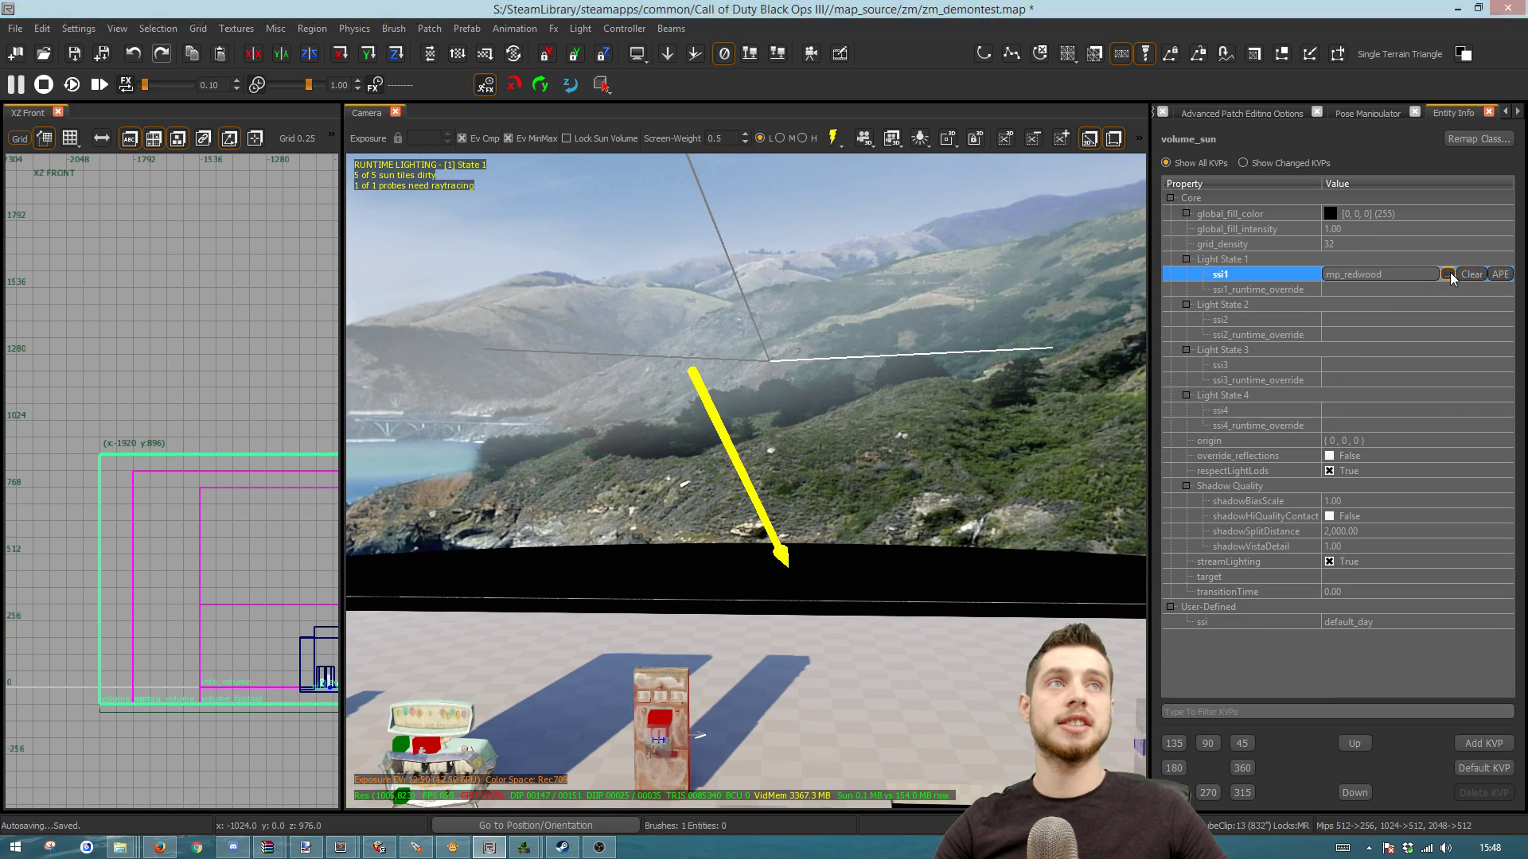
click(1450, 275)
scroll(947, 335, down, 14)
scroll(921, 347, down, 5)
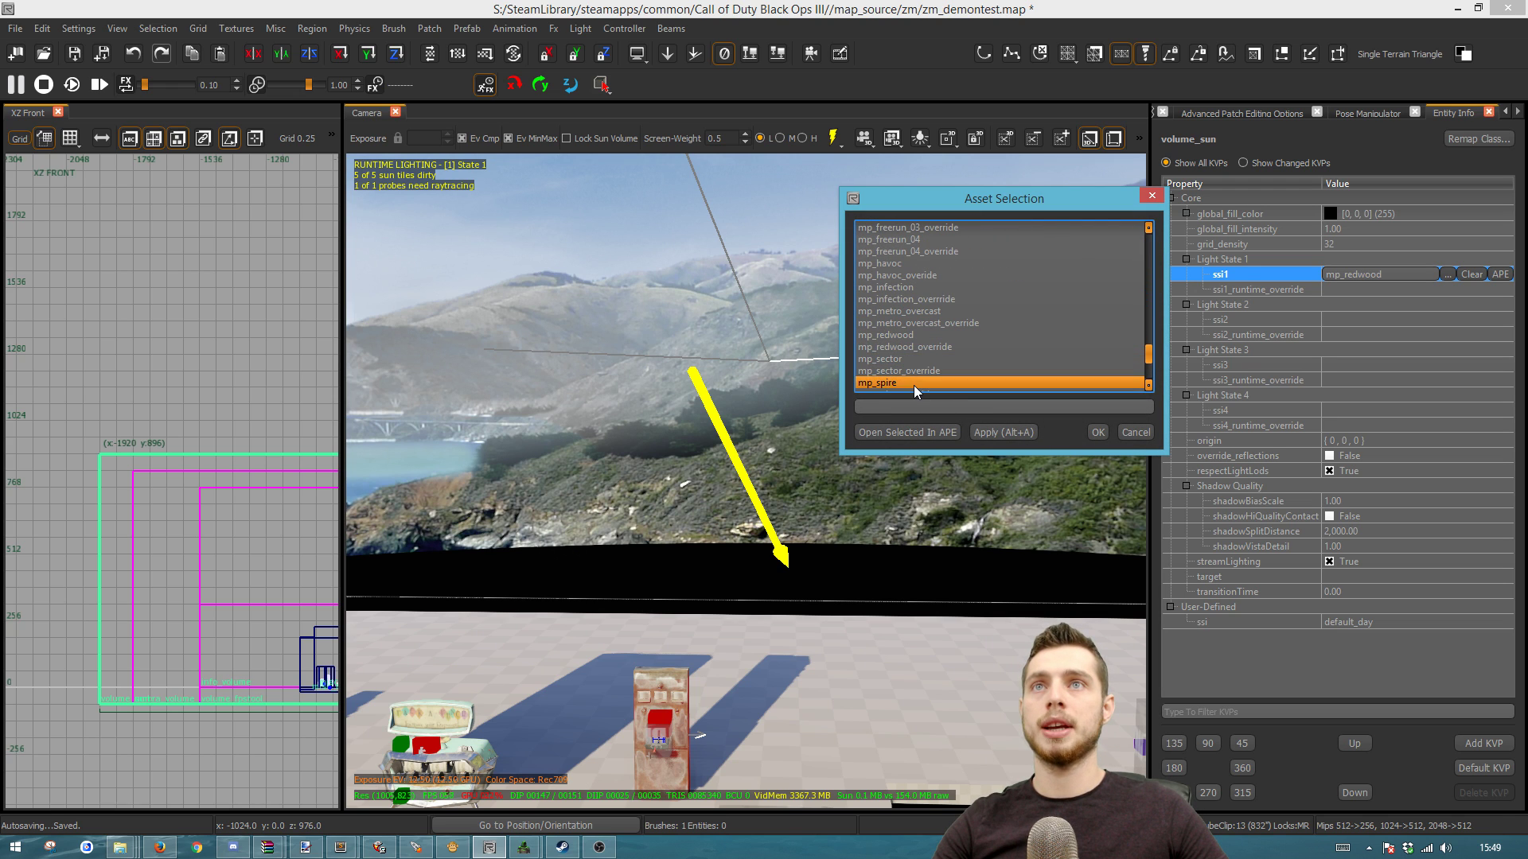
click(913, 384)
click(1097, 432)
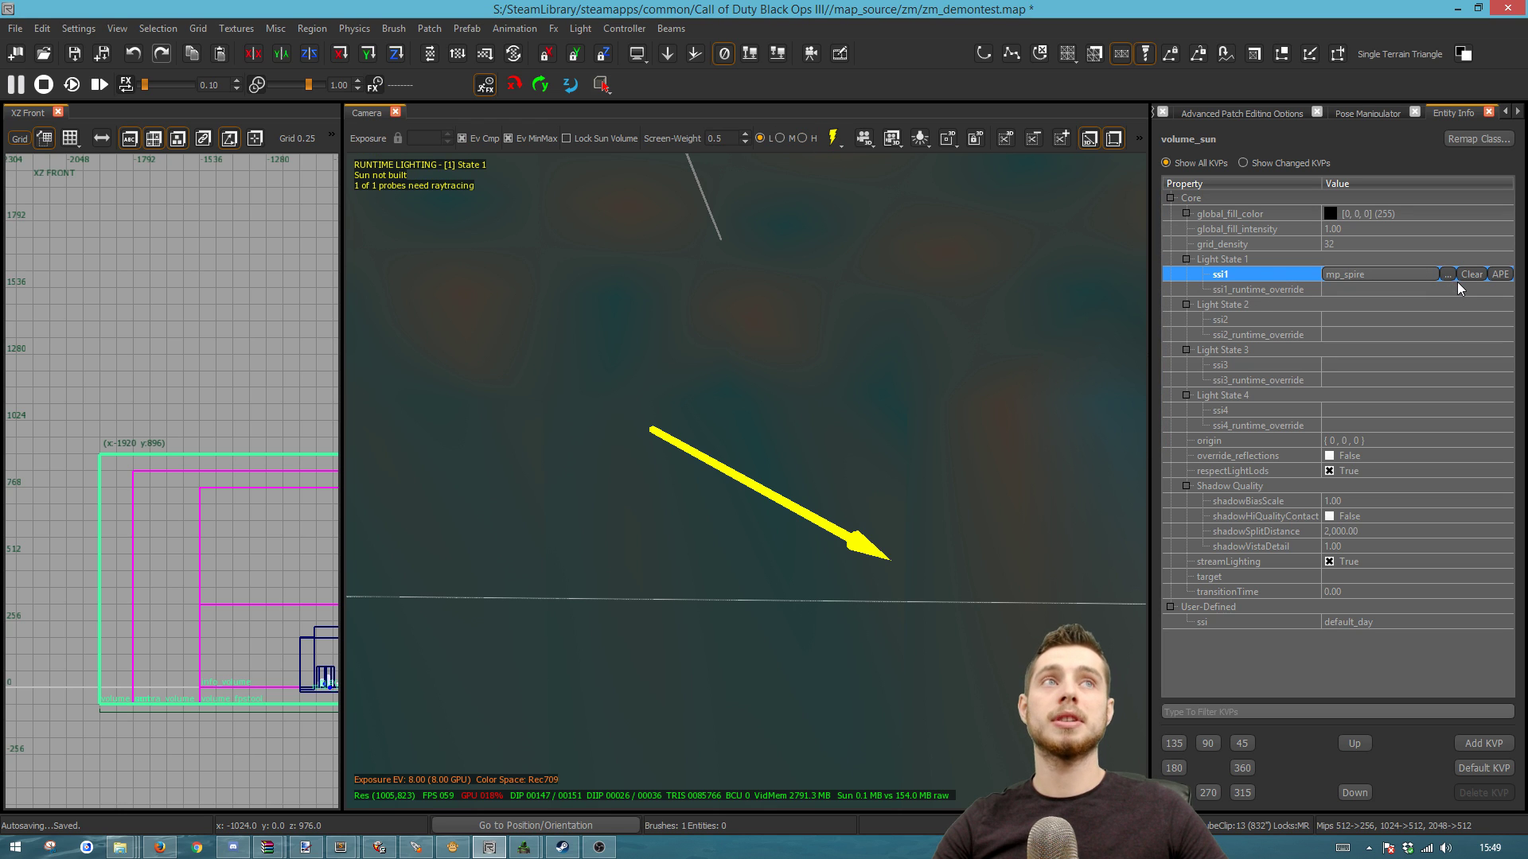
- Switch ssi1 to zm_zod and rebuild the runtime lighting
click(1449, 275)
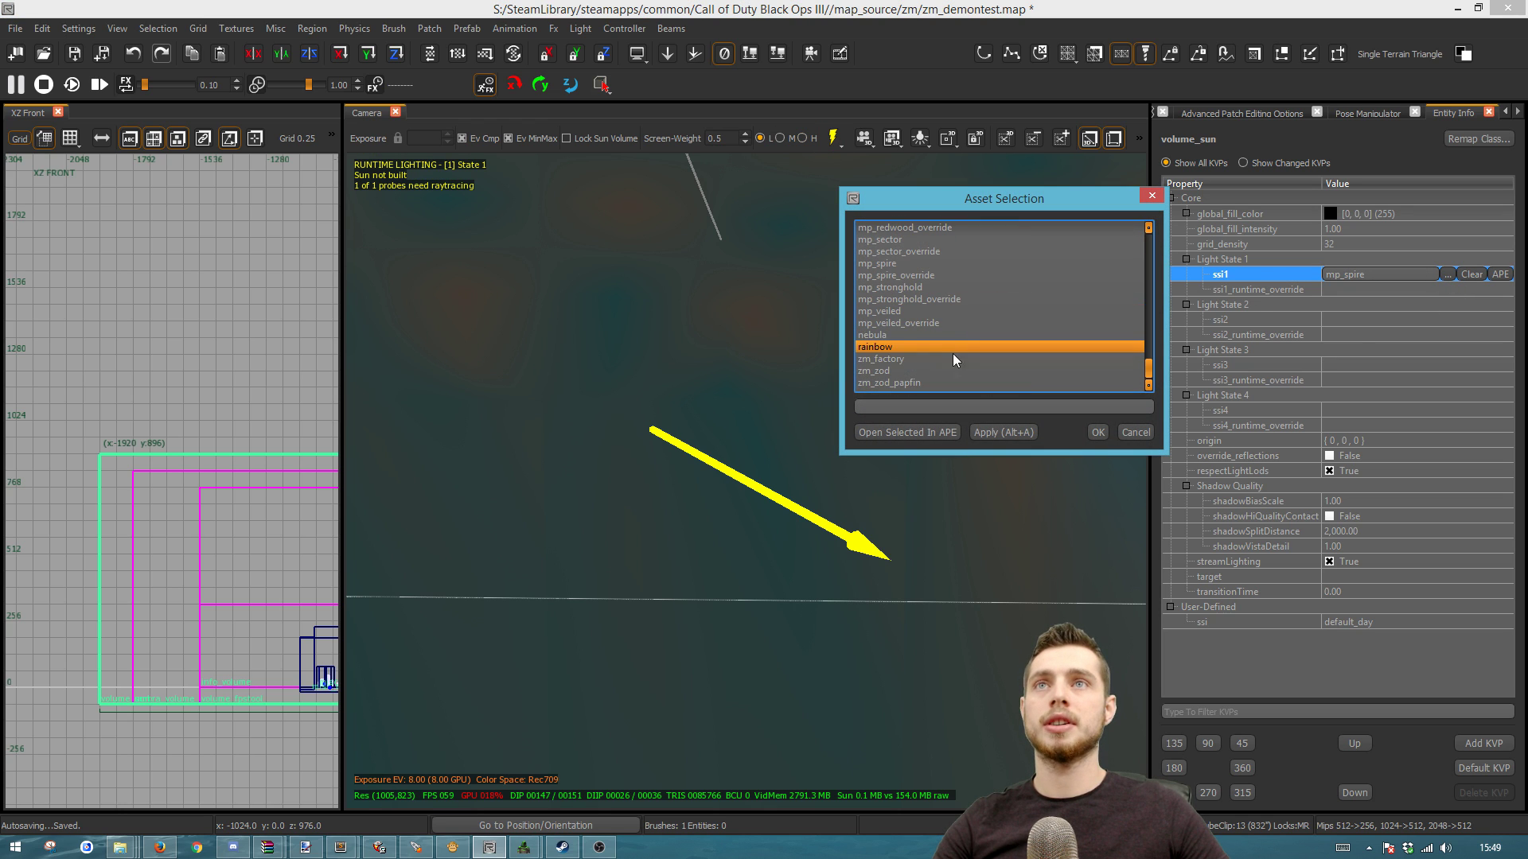
click(946, 371)
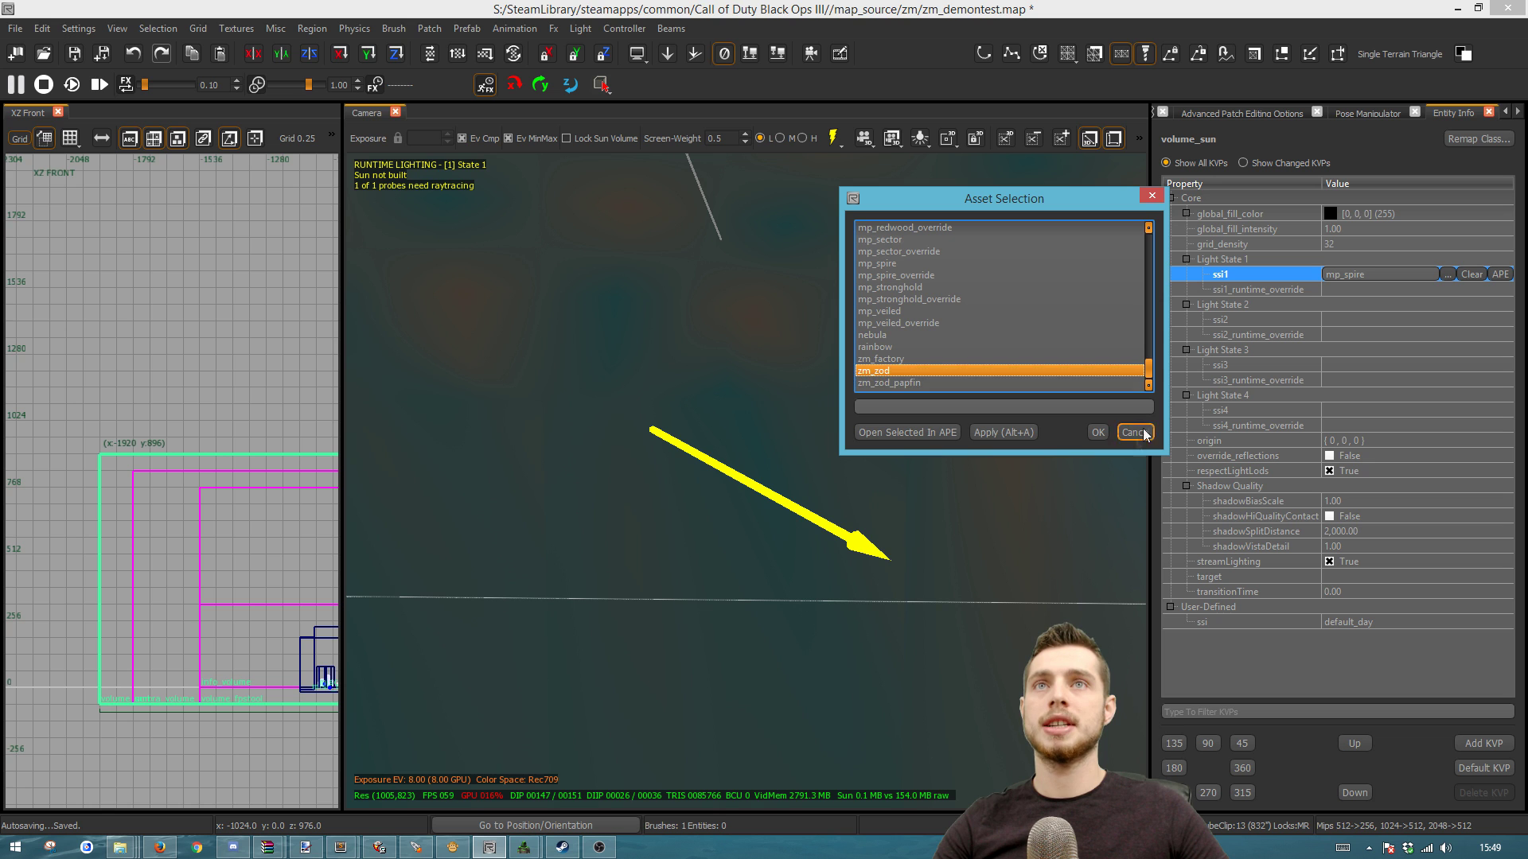
click(1098, 433)
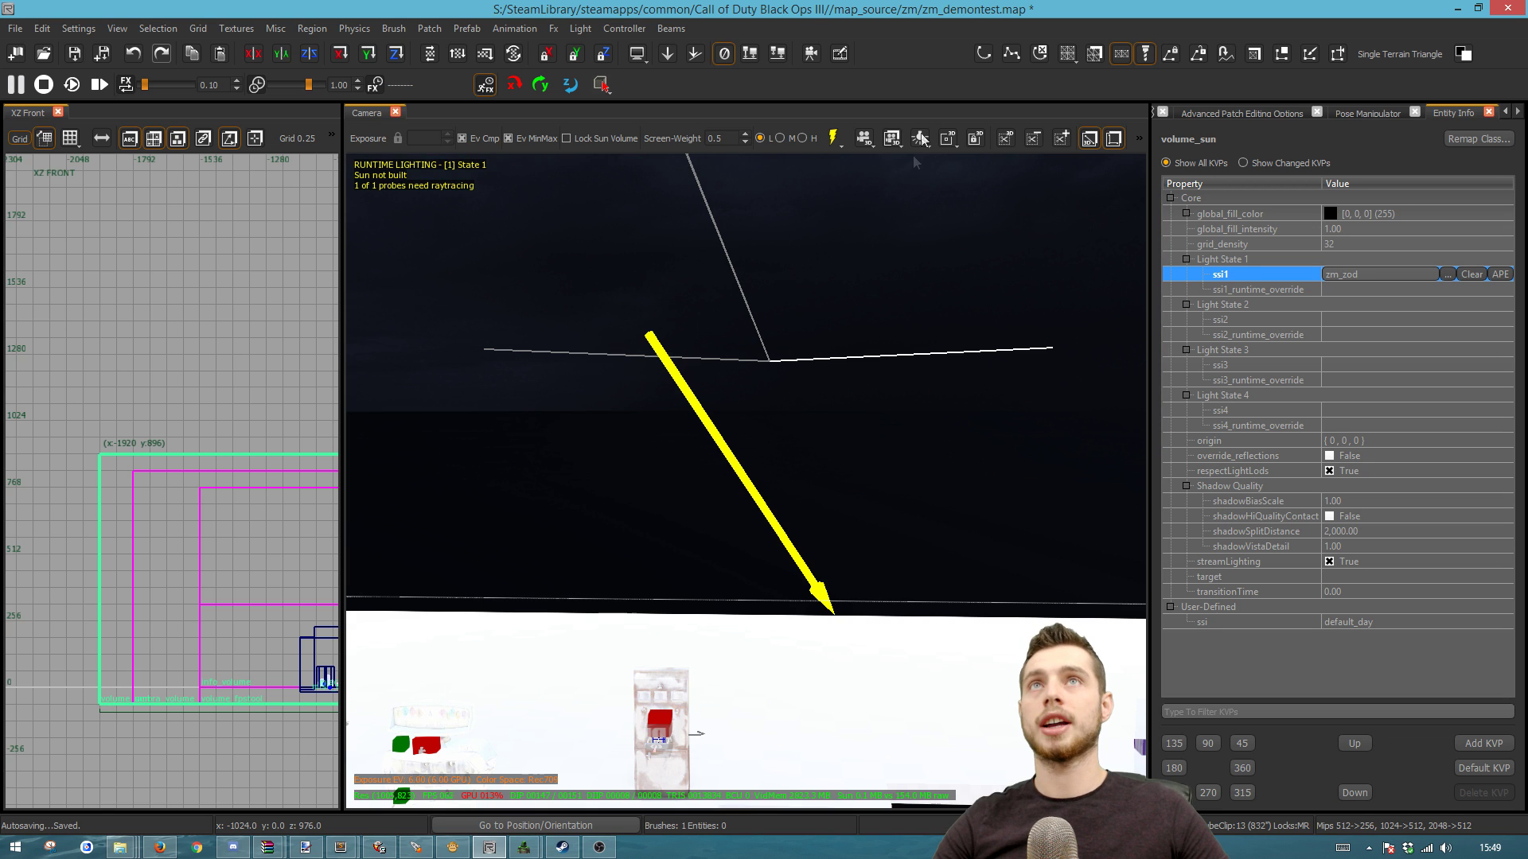
click(842, 145)
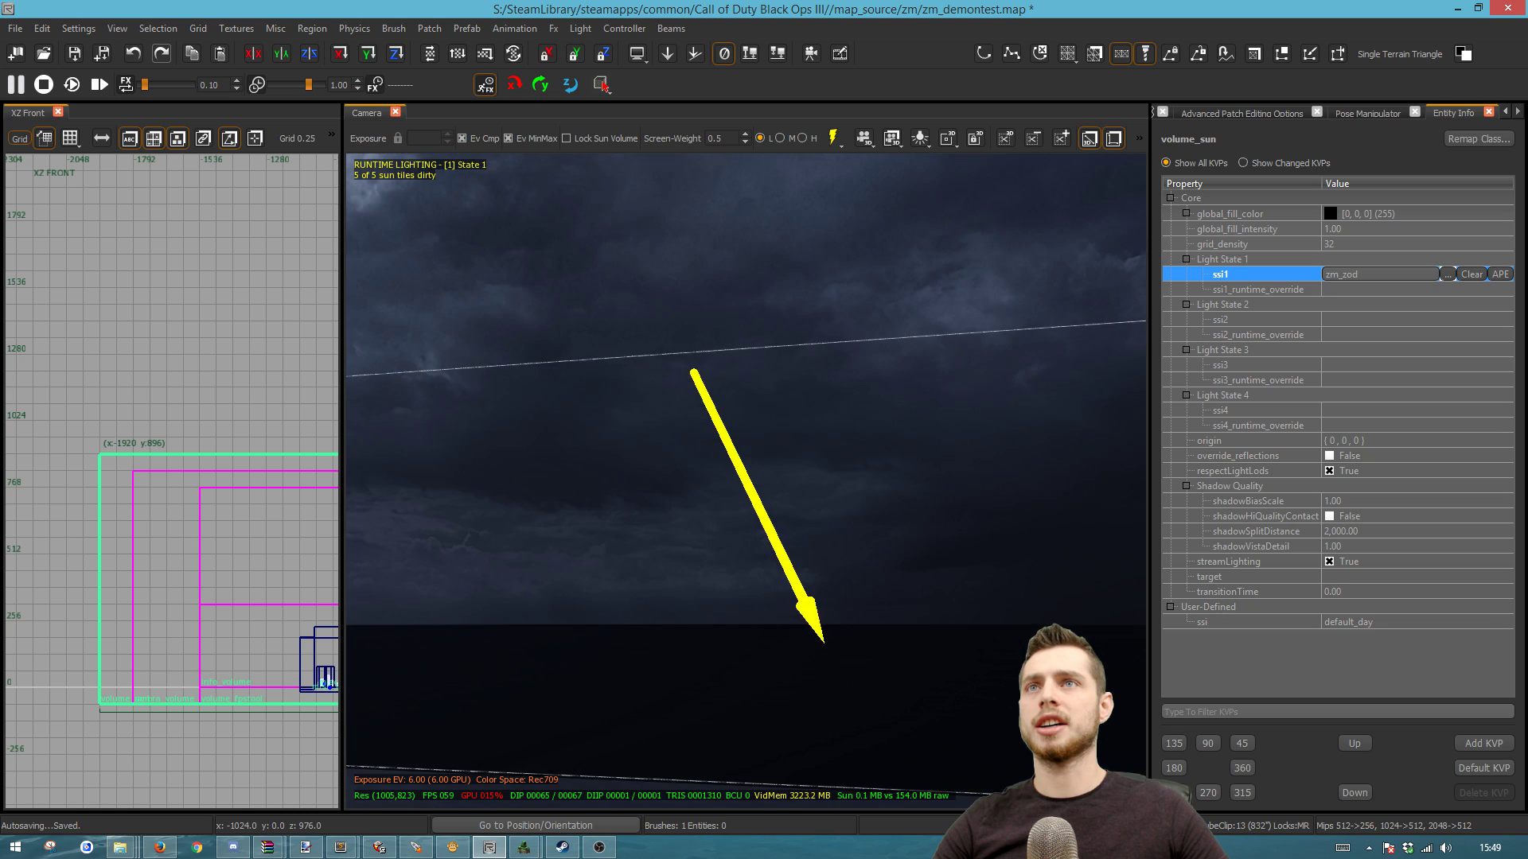
right_drag(894, 550, 882, 546)
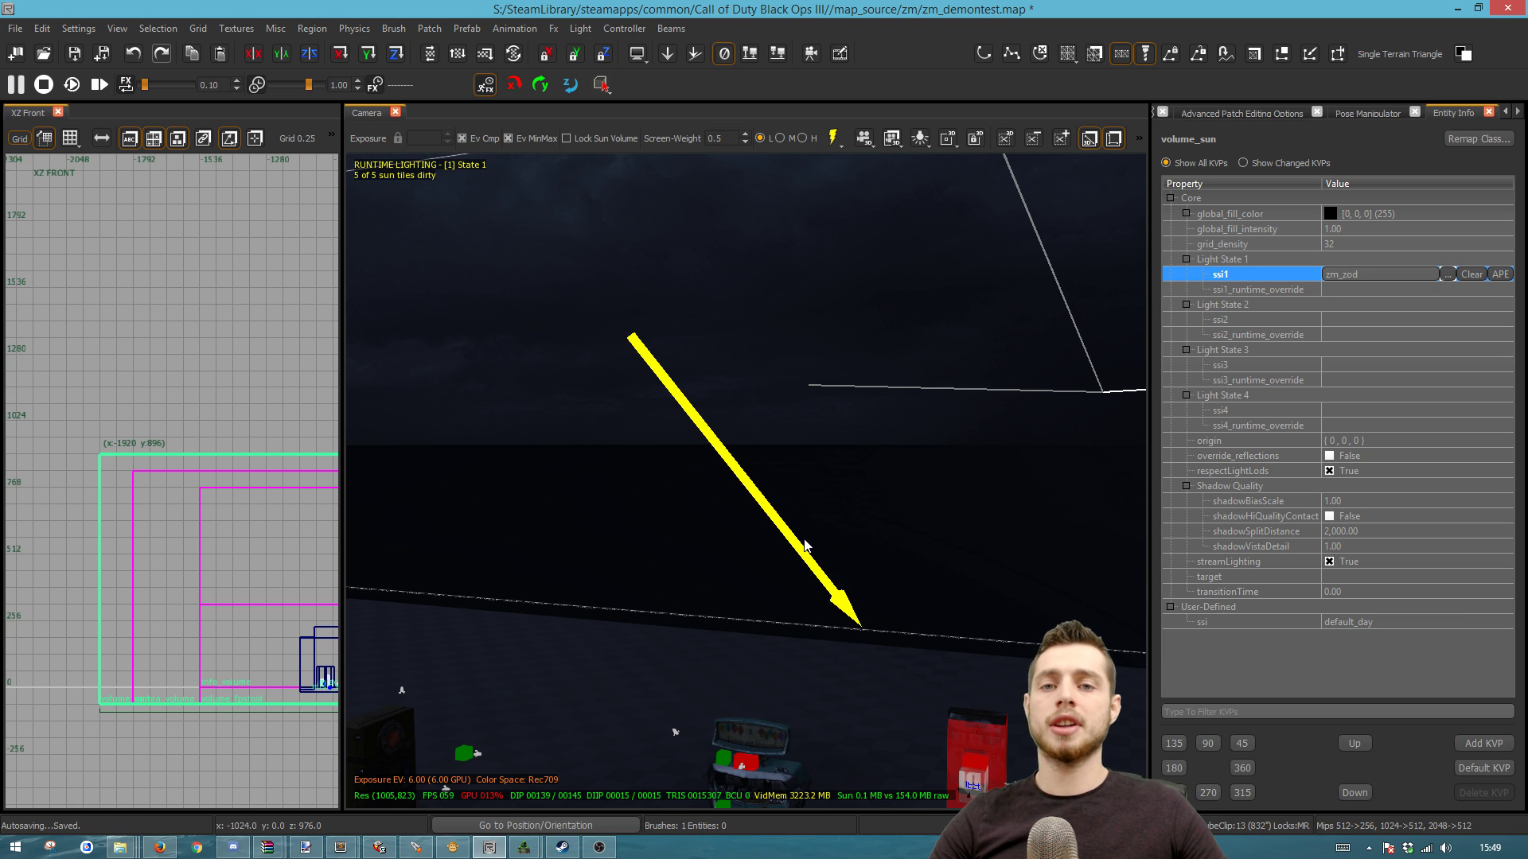
- Cancel the Asset Selection dialog and bring up the Asset Property Editor
click(1445, 276)
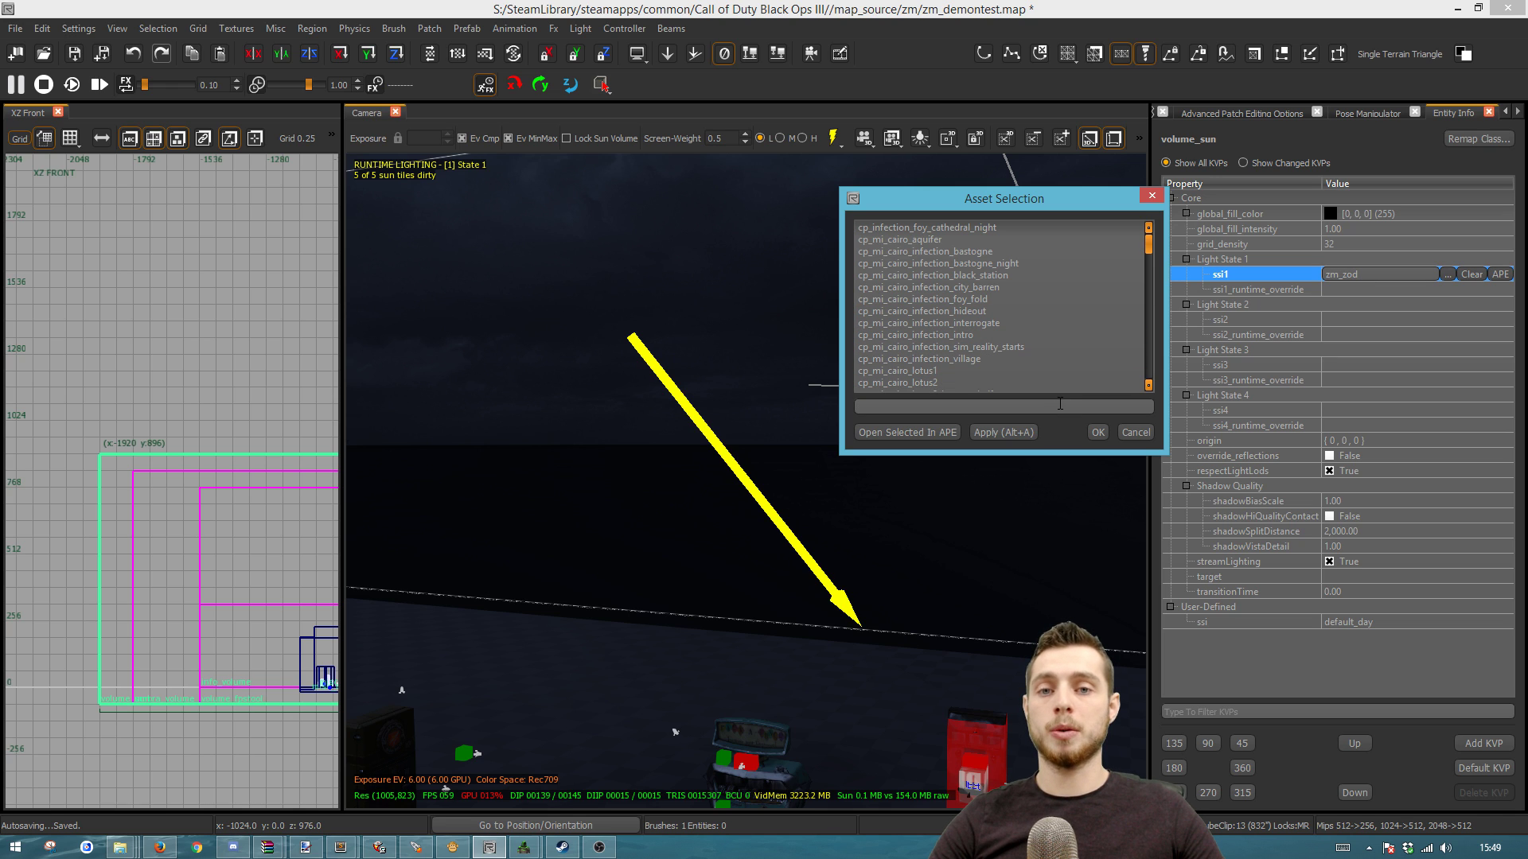
click(1134, 432)
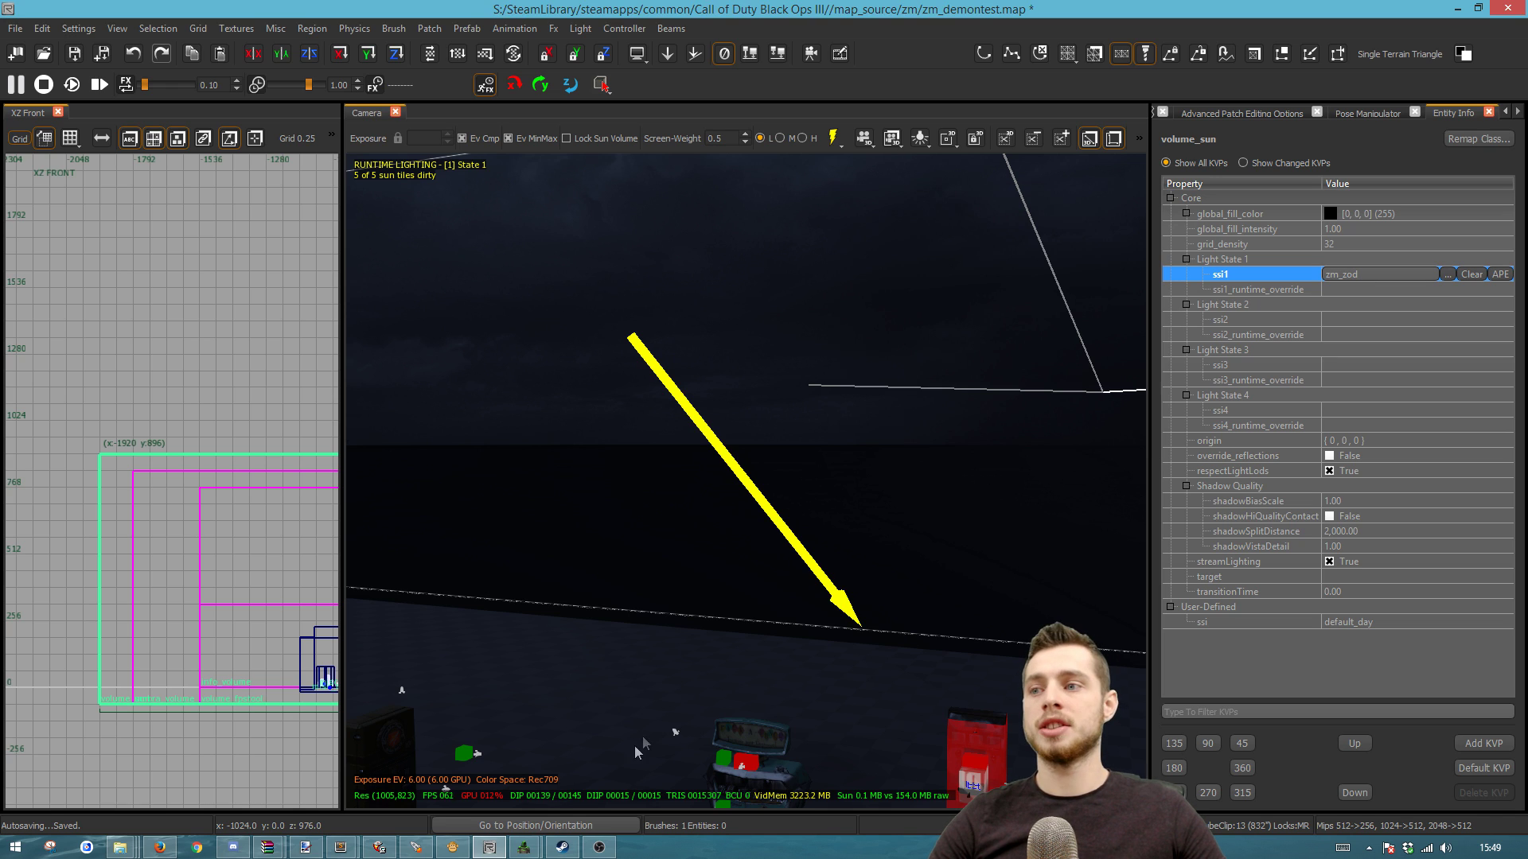
click(467, 848)
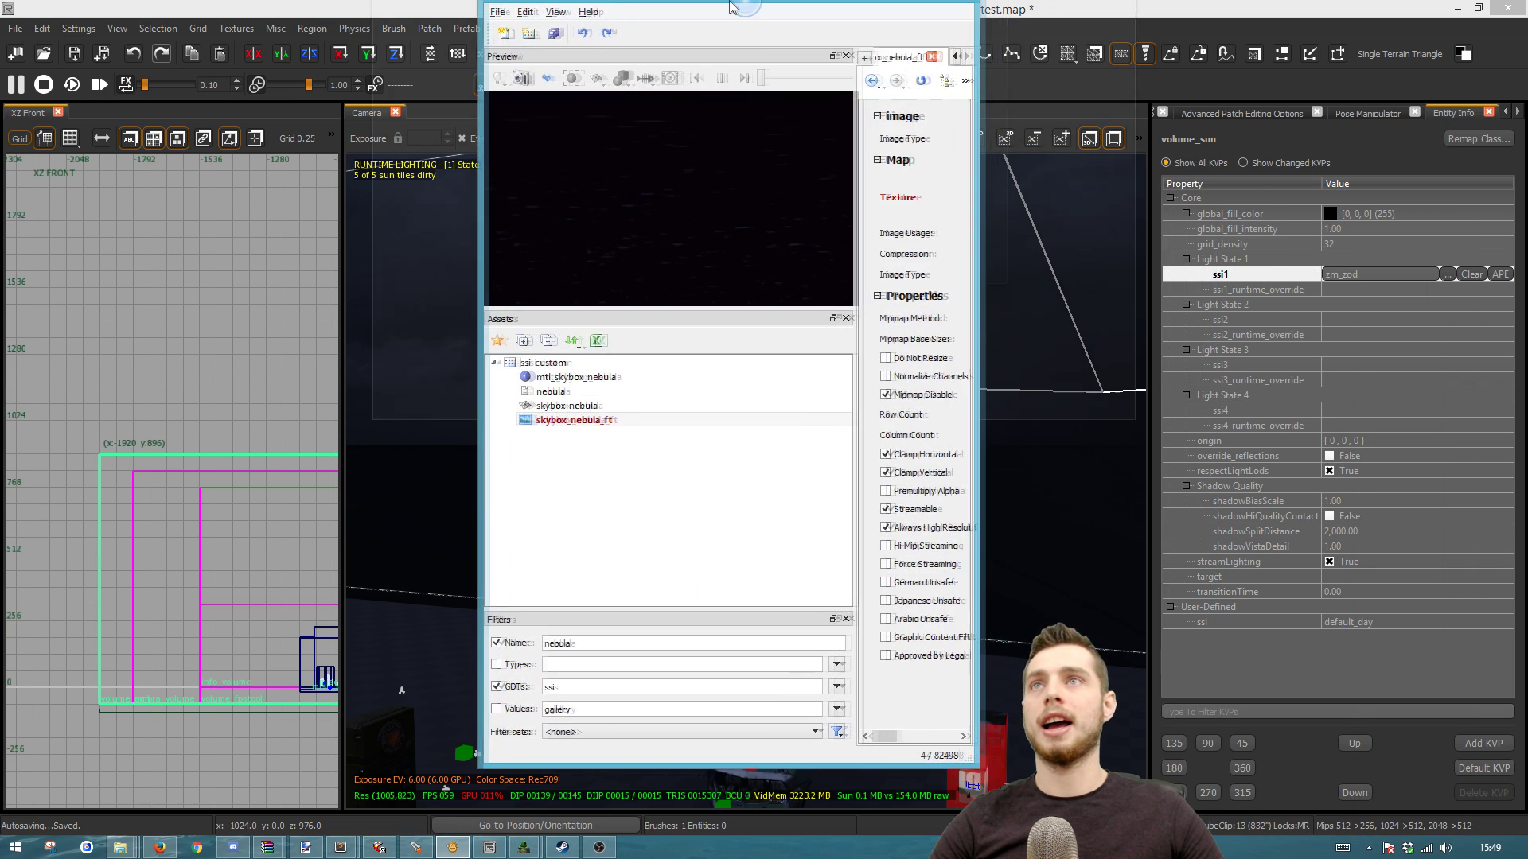
- Maximize Asset Property Editor and uncheck the Name filter to list all assets
drag(732, 6, 732, 5)
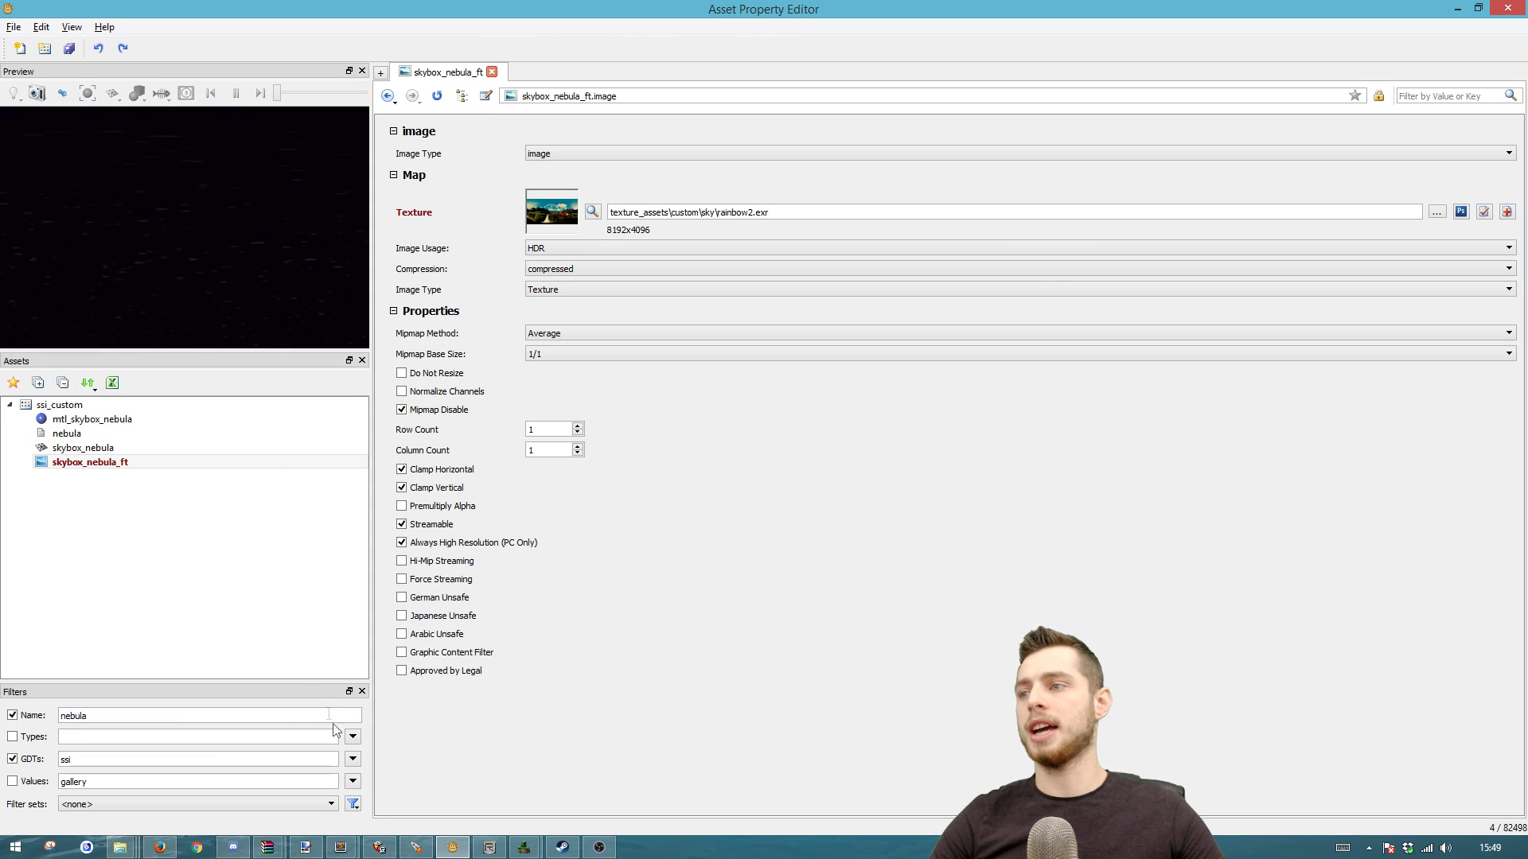
click(413, 849)
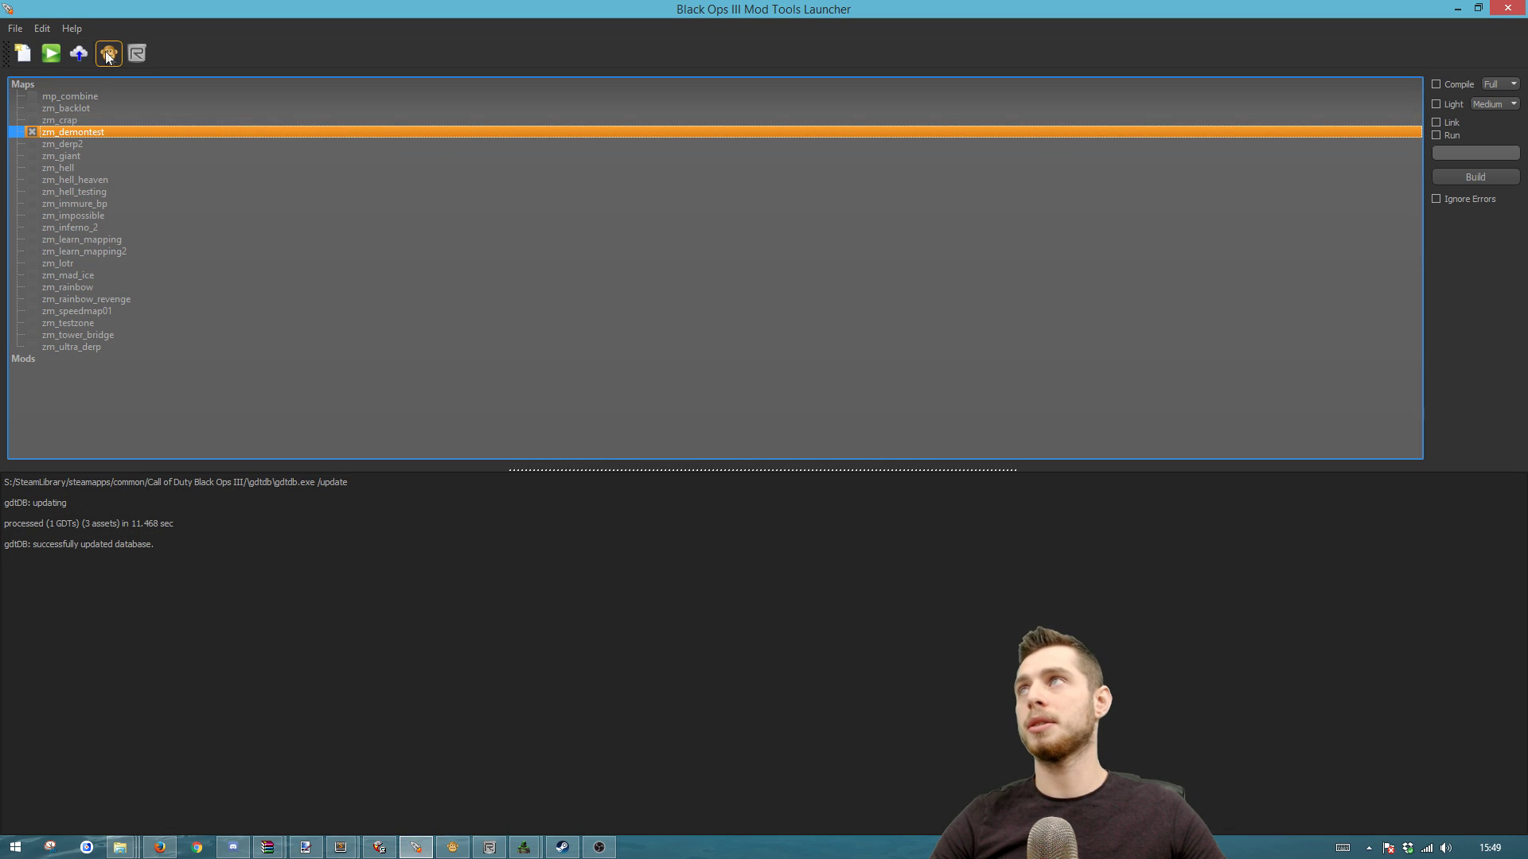
click(452, 848)
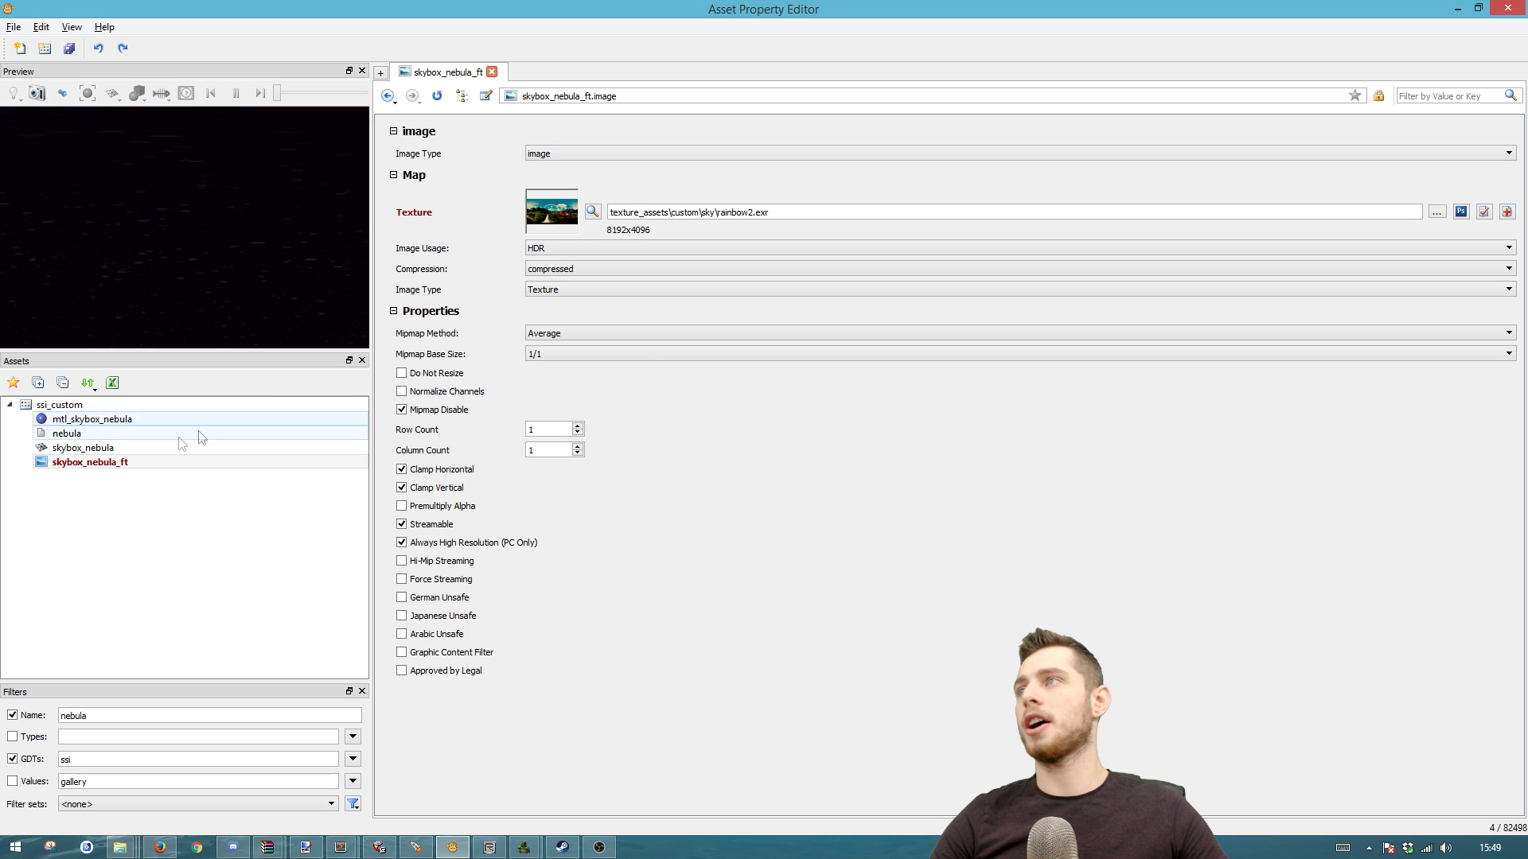
click(13, 716)
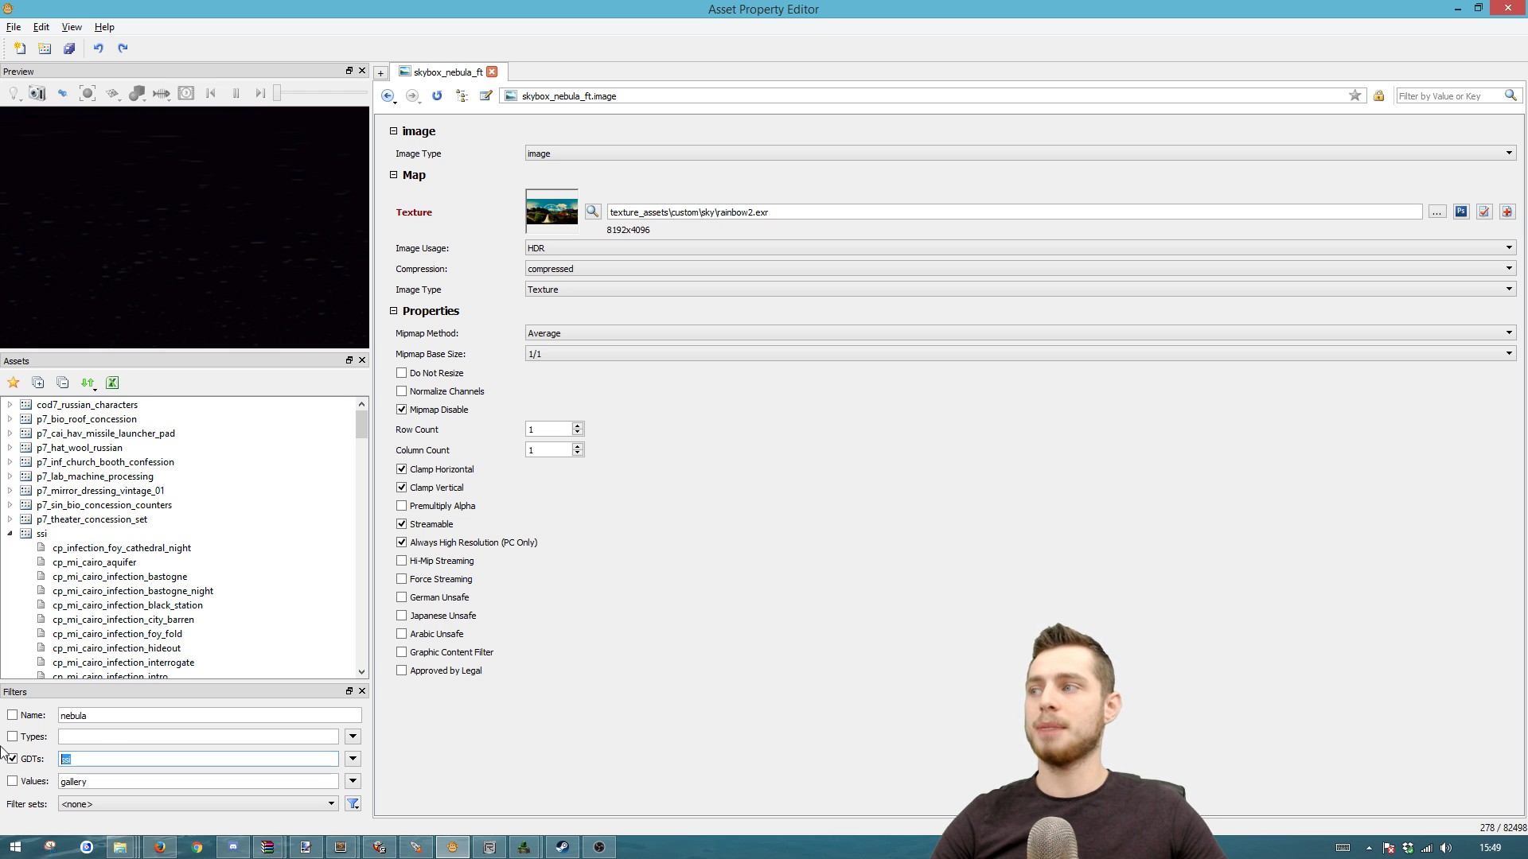
- Collapse the asset tree, expand the ssi group and open default_day
click(9, 405)
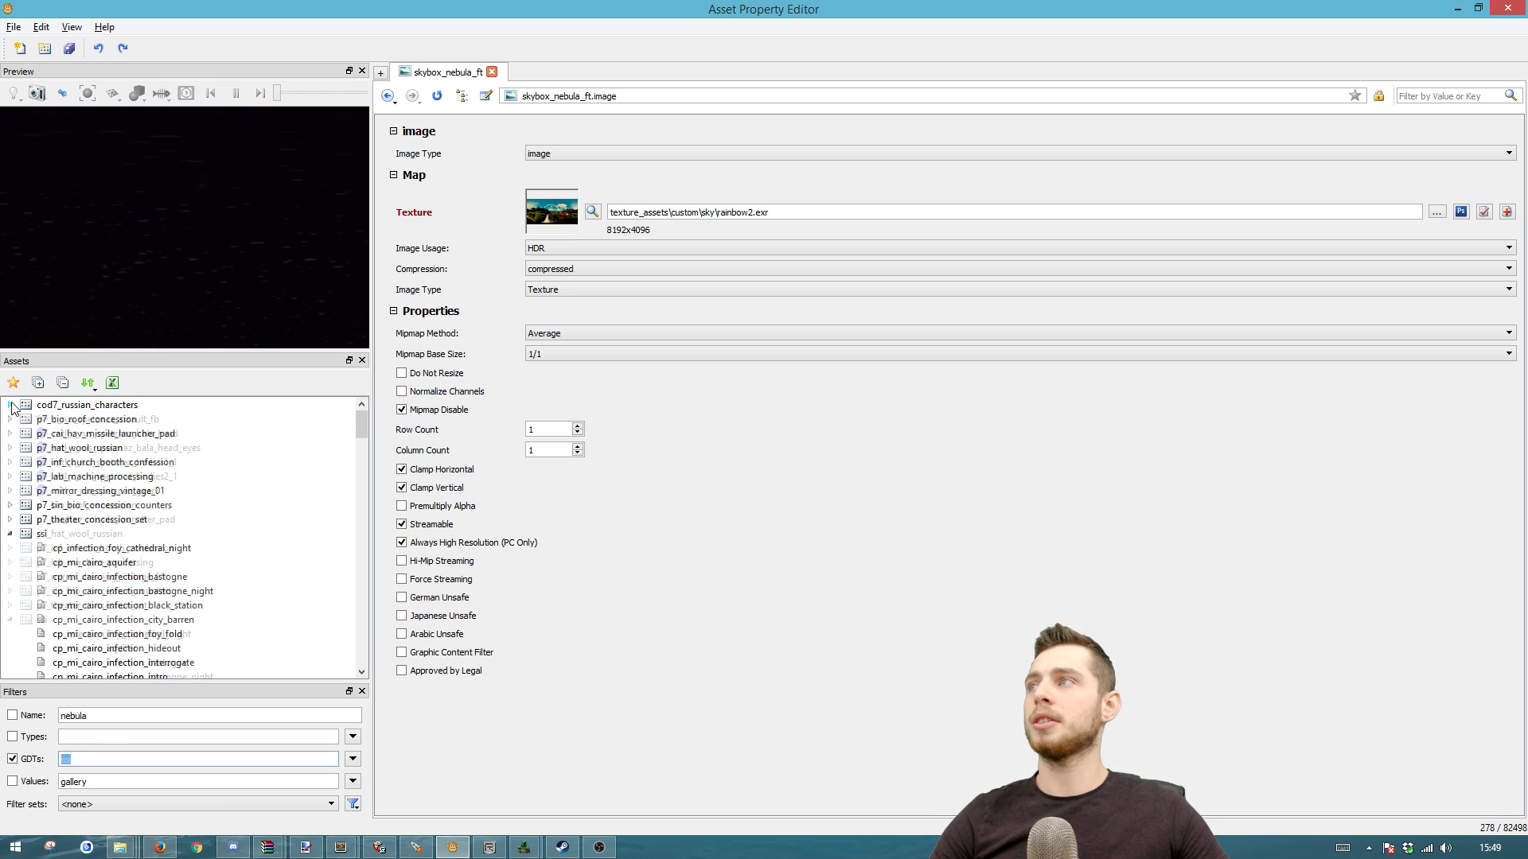
click(10, 505)
click(10, 405)
click(9, 420)
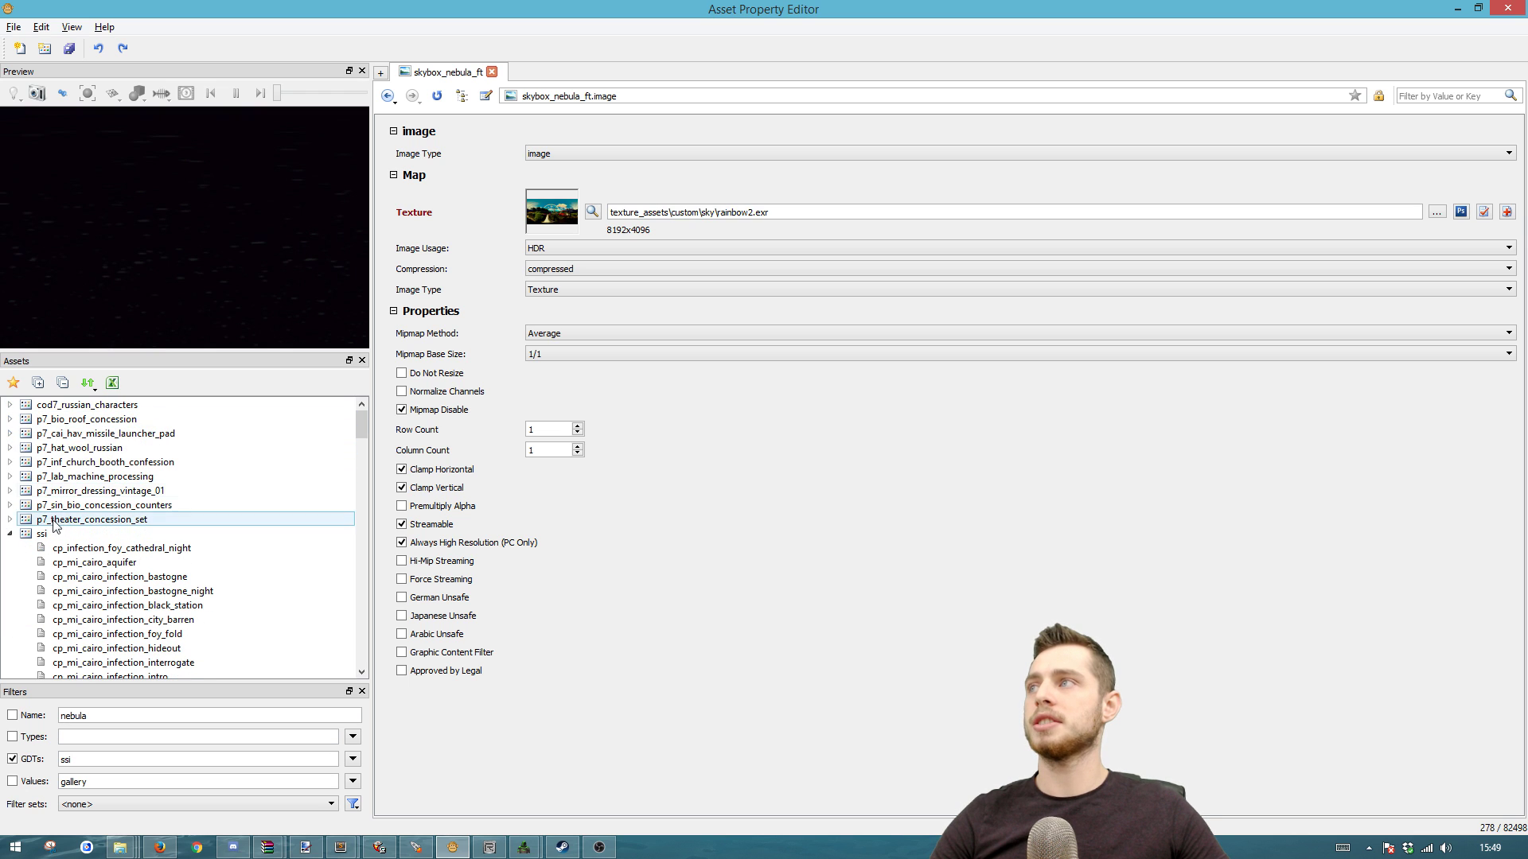
click(63, 384)
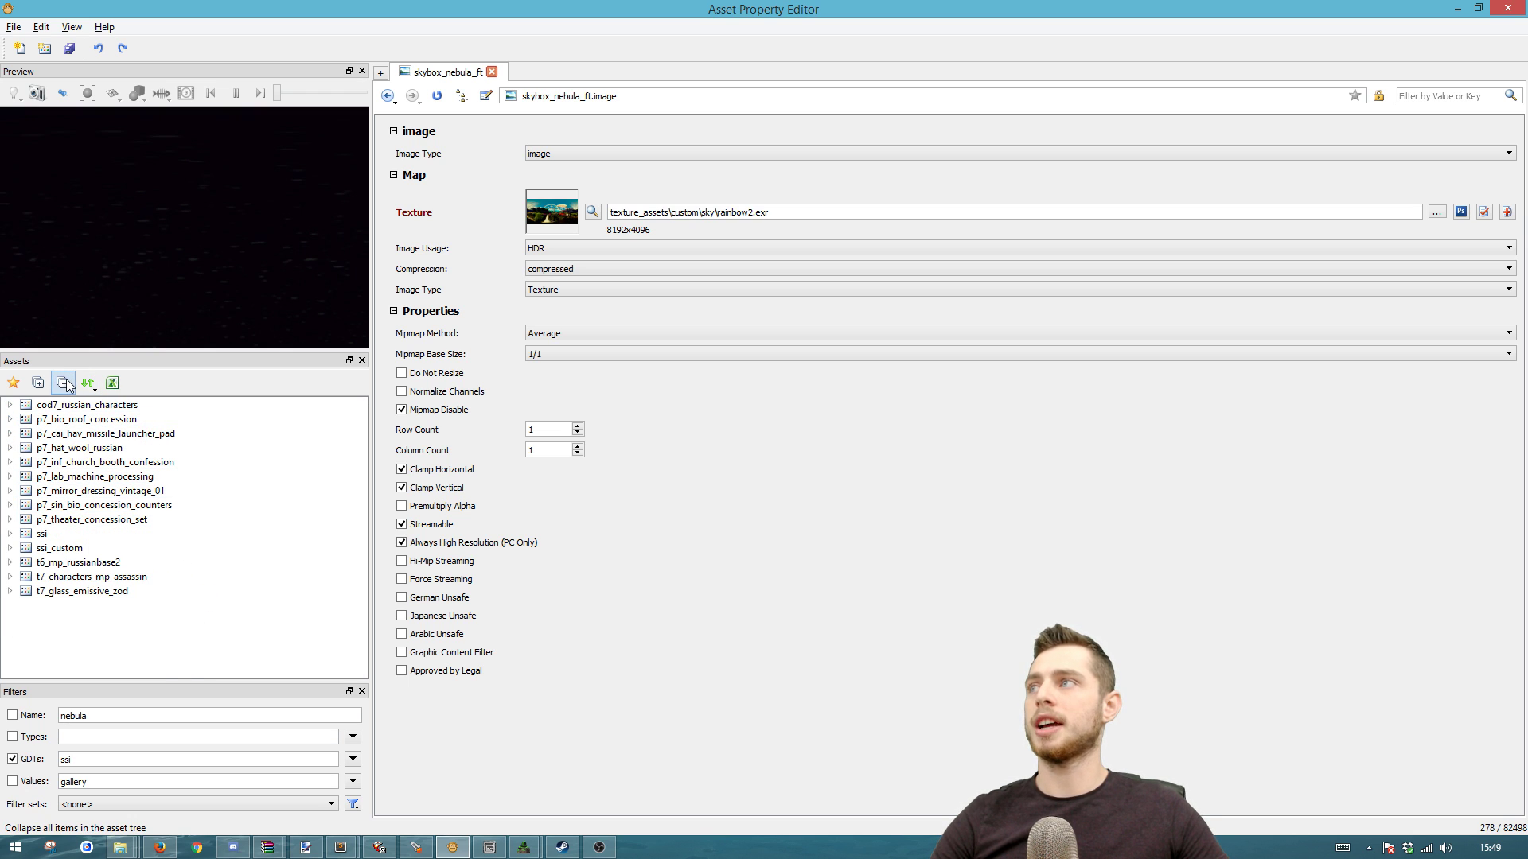
double_click(48, 540)
scroll(207, 573, down, 10)
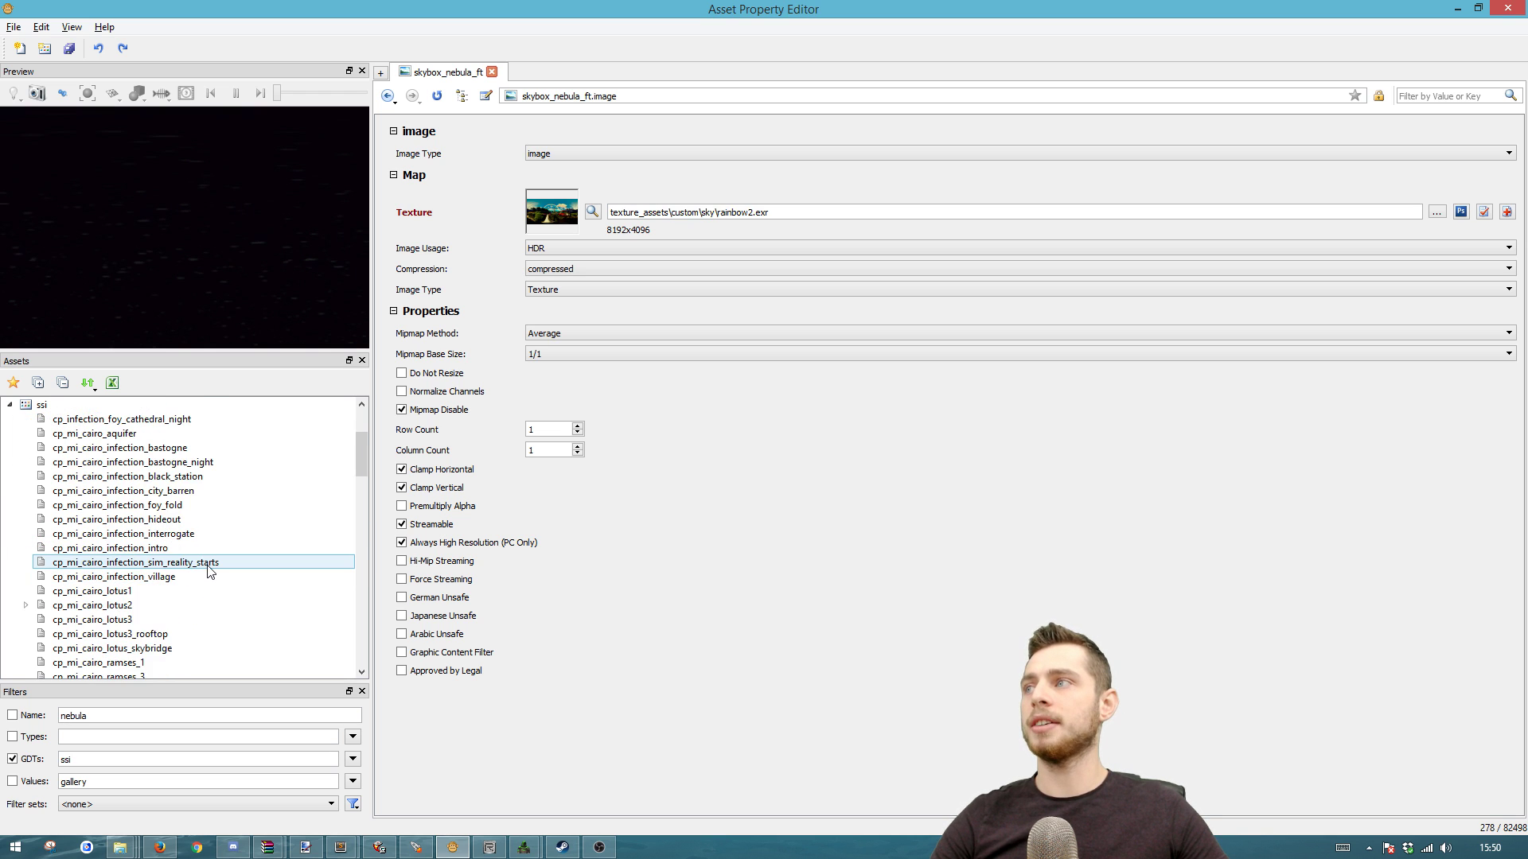
scroll(204, 566, down, 6)
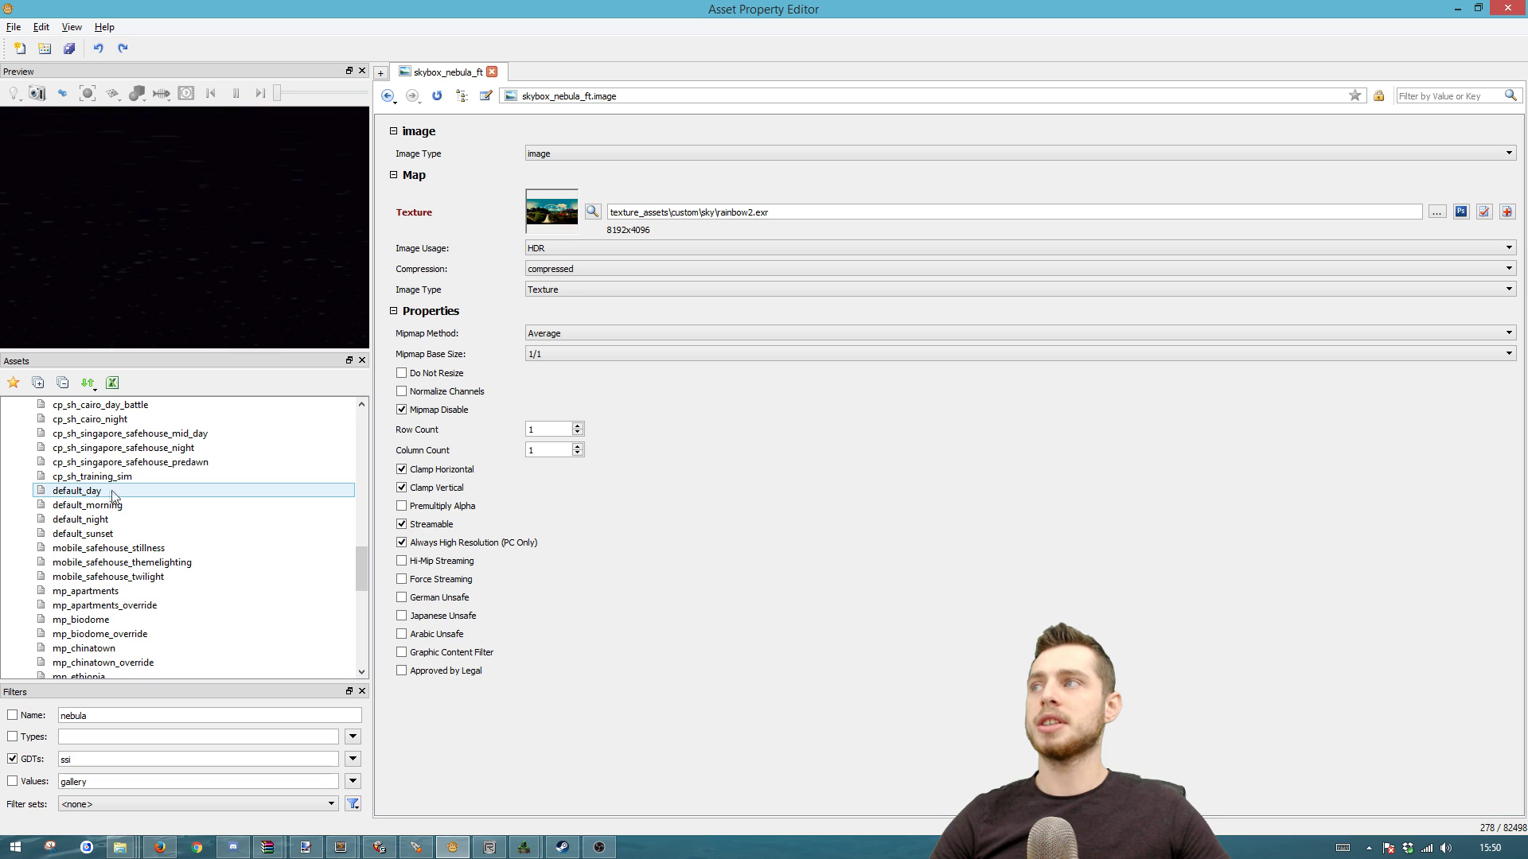
click(84, 498)
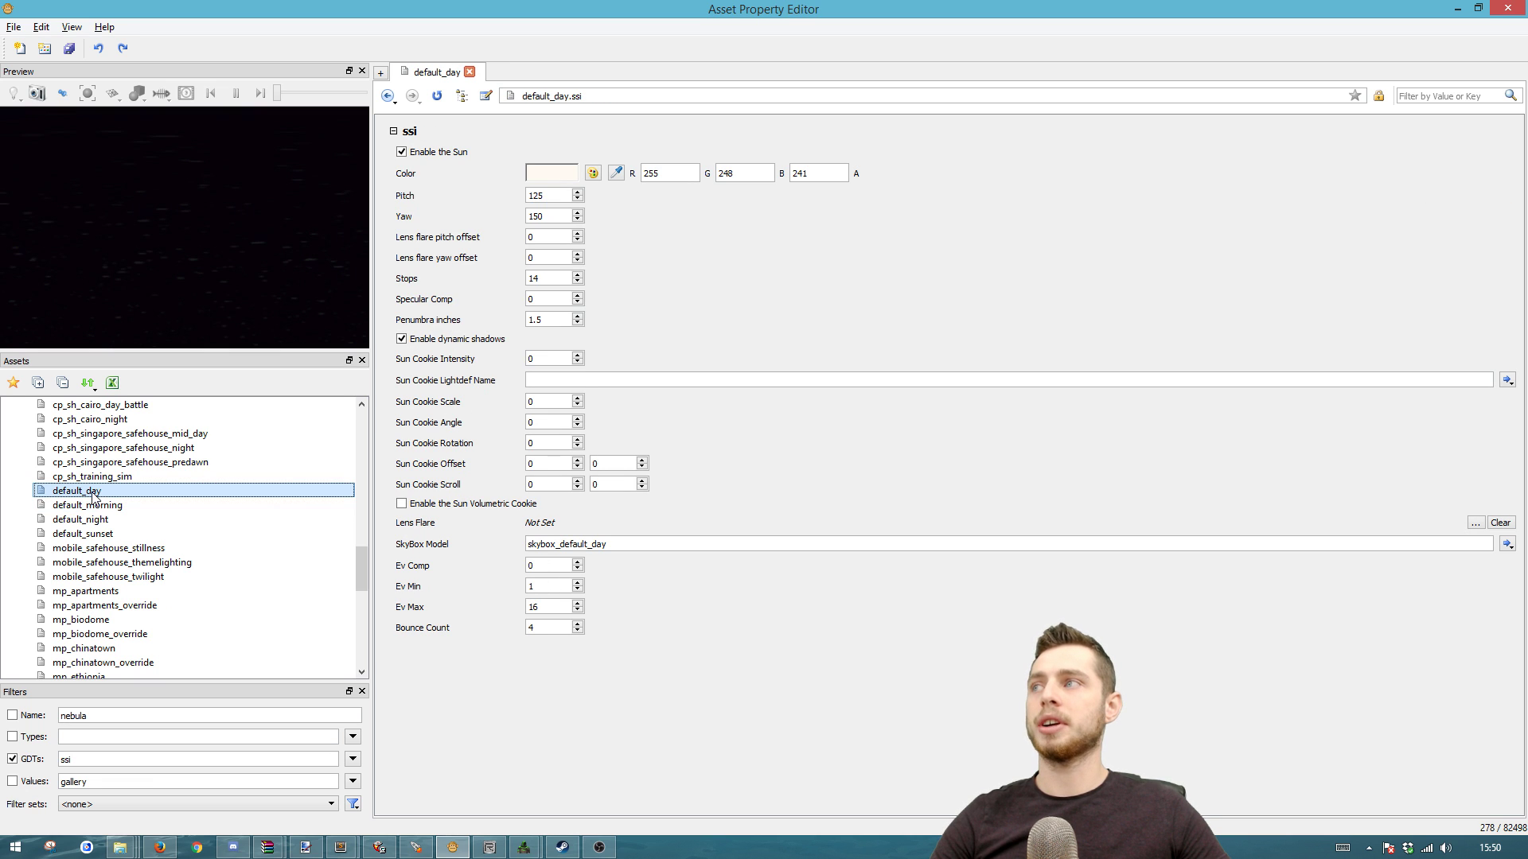
- Duplicate default_day as rainbow2, then cut rainbow2
right_click(93, 493)
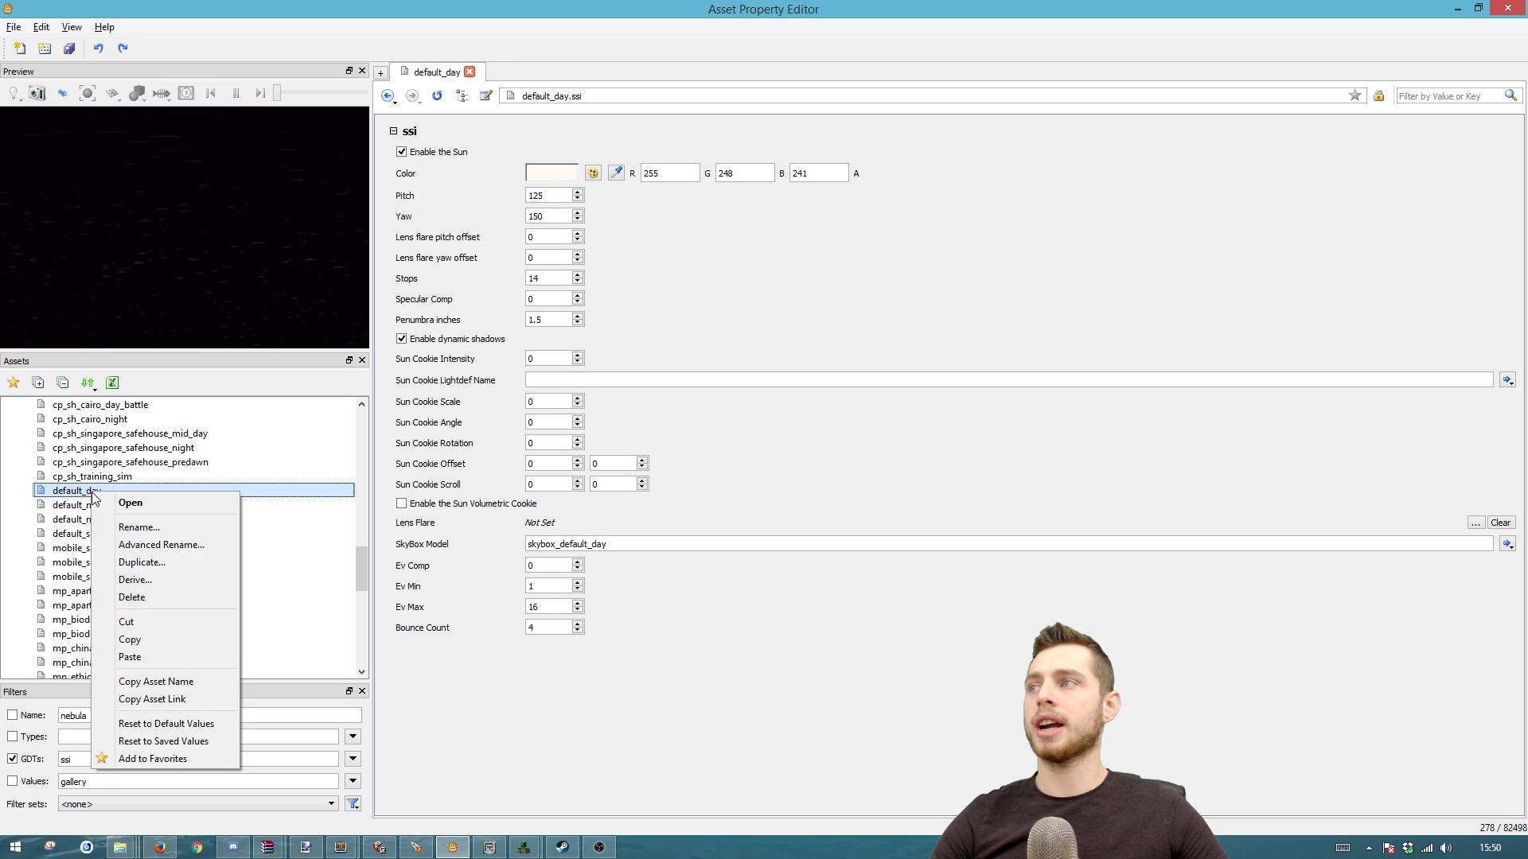
click(144, 563)
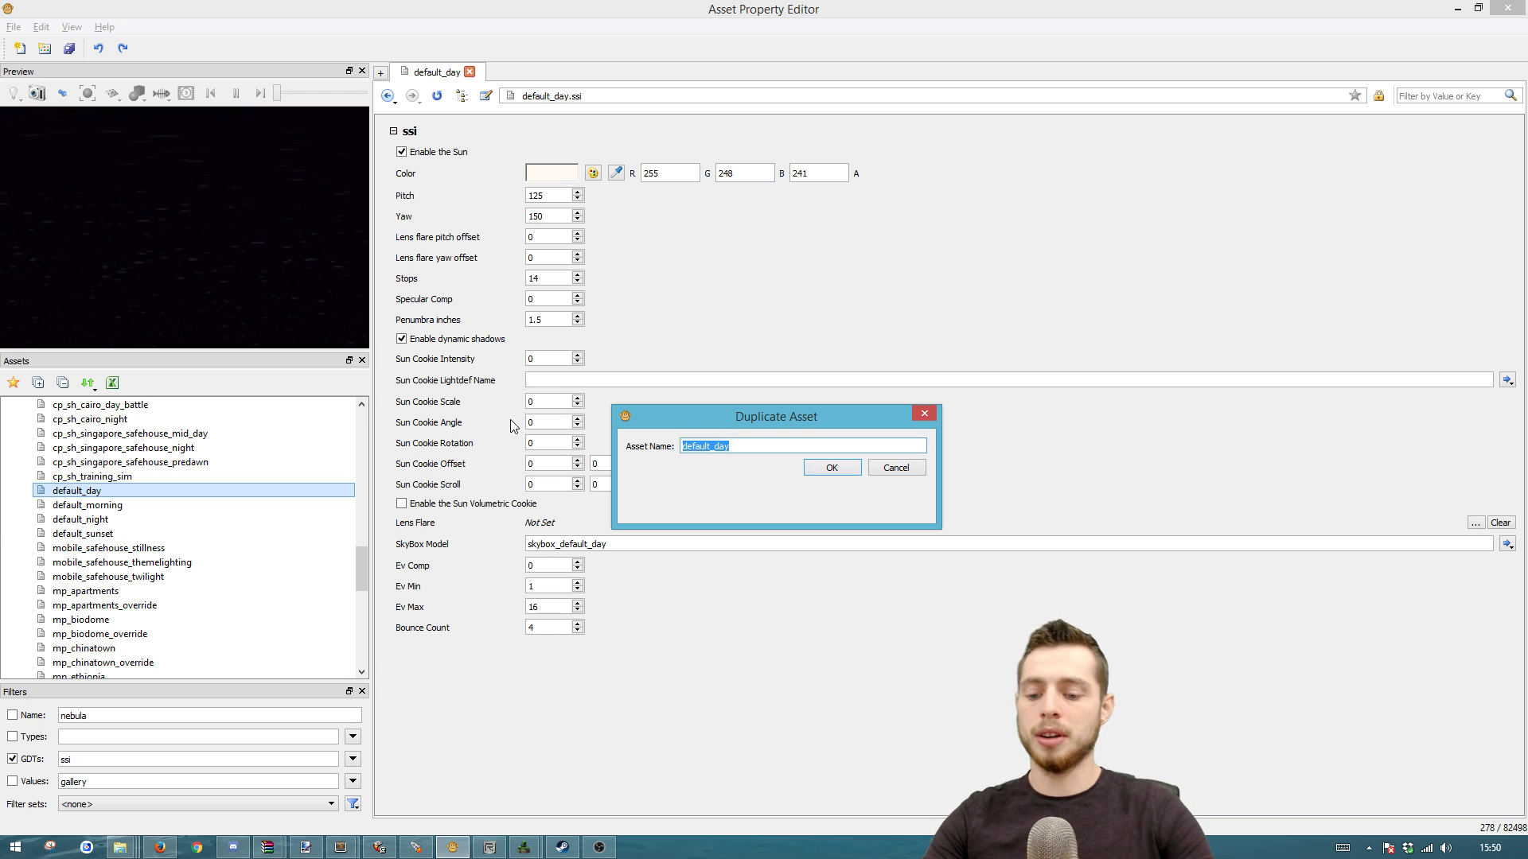
text(rainbow2)
click(830, 468)
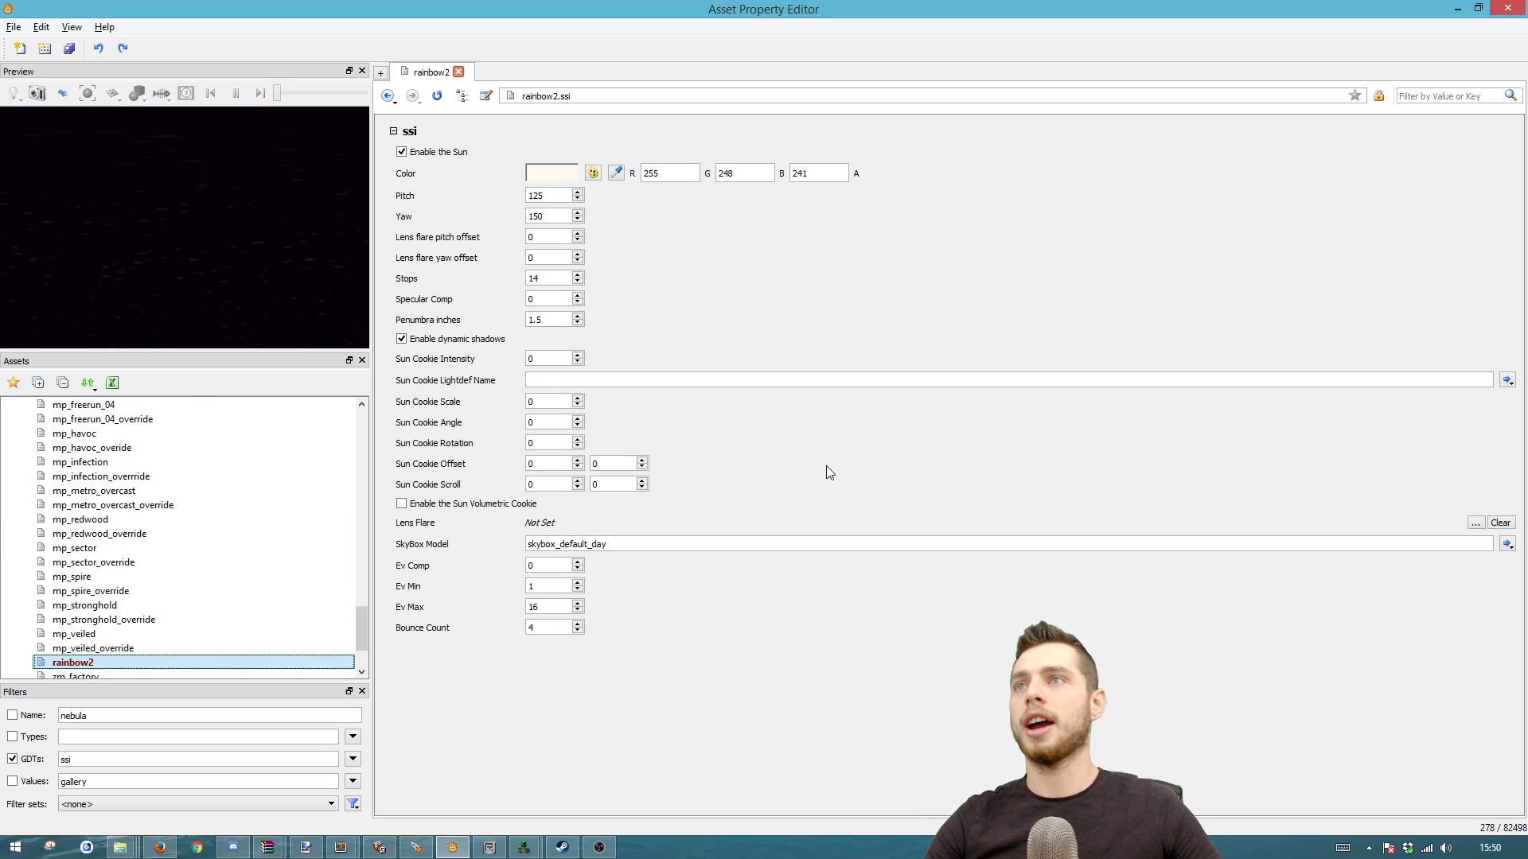
right_click(81, 667)
click(183, 511)
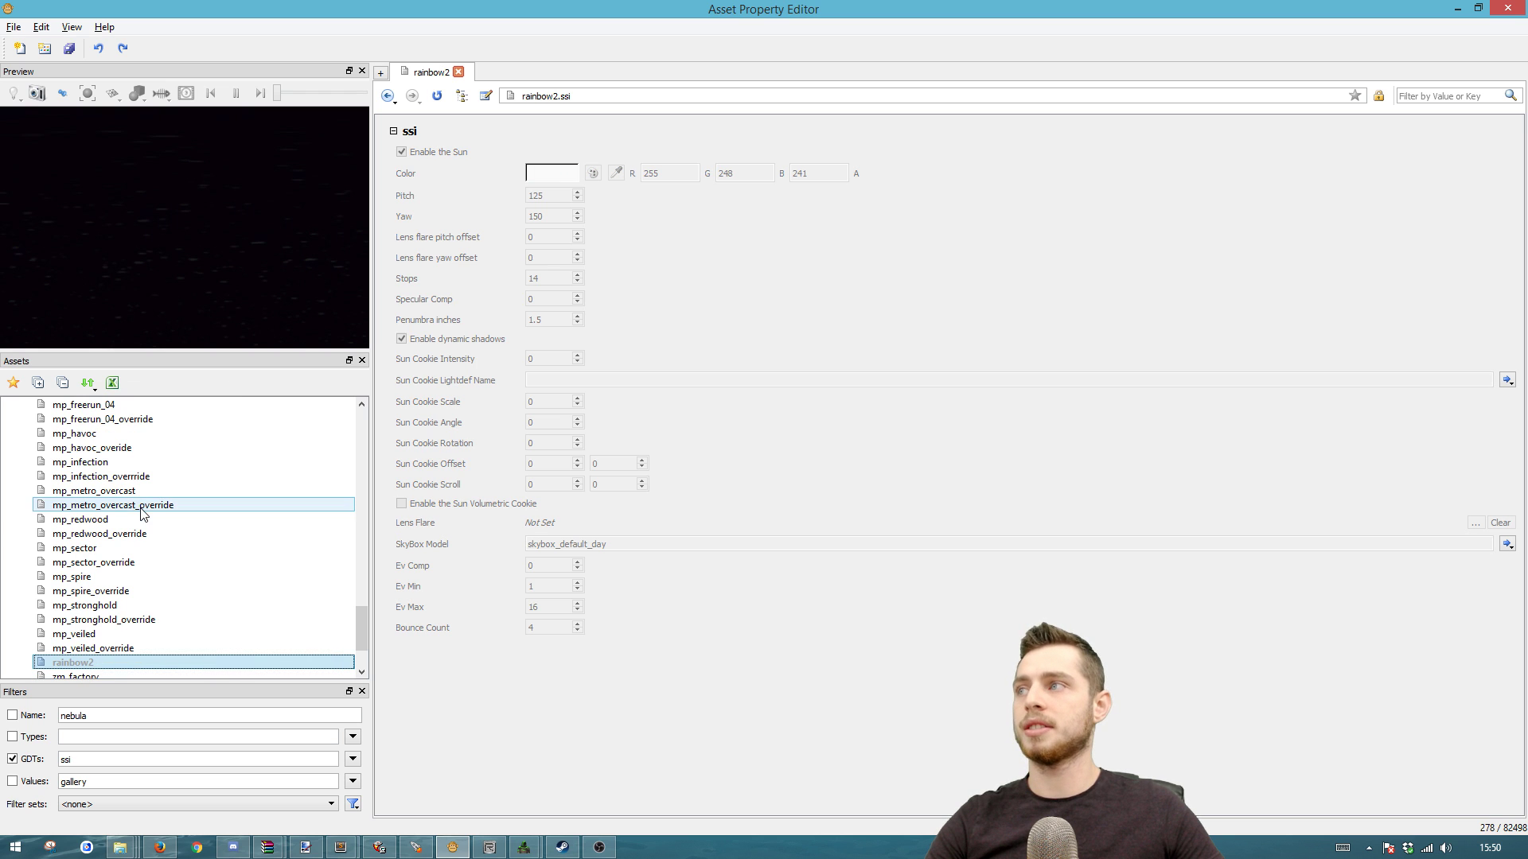
- Switch the Assets panel to GDT view and paste rainbow2 into ssi_custom
click(43, 58)
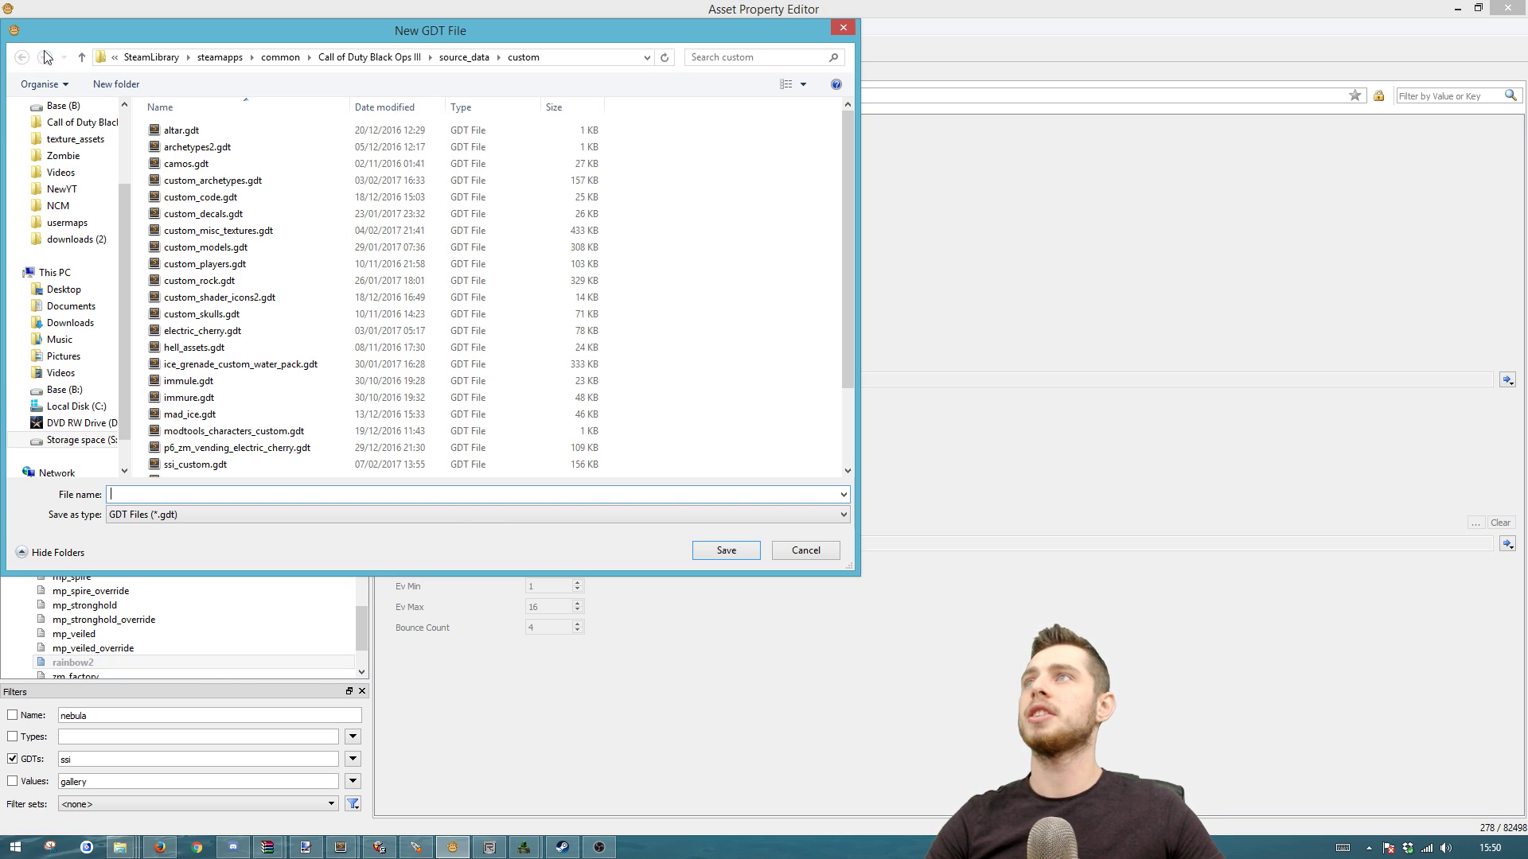
text(ssi_custom)
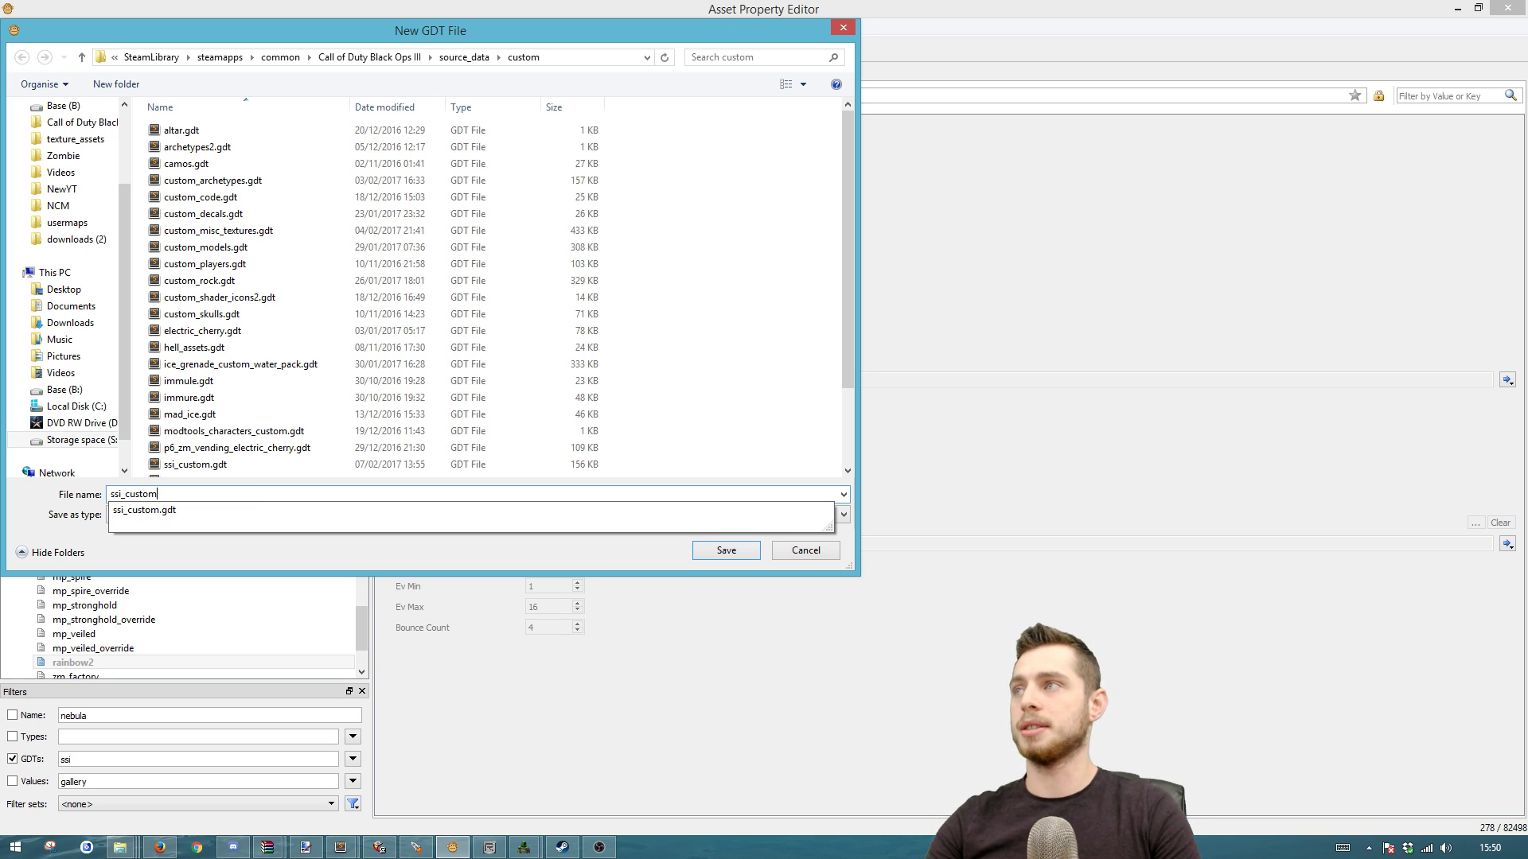
click(807, 551)
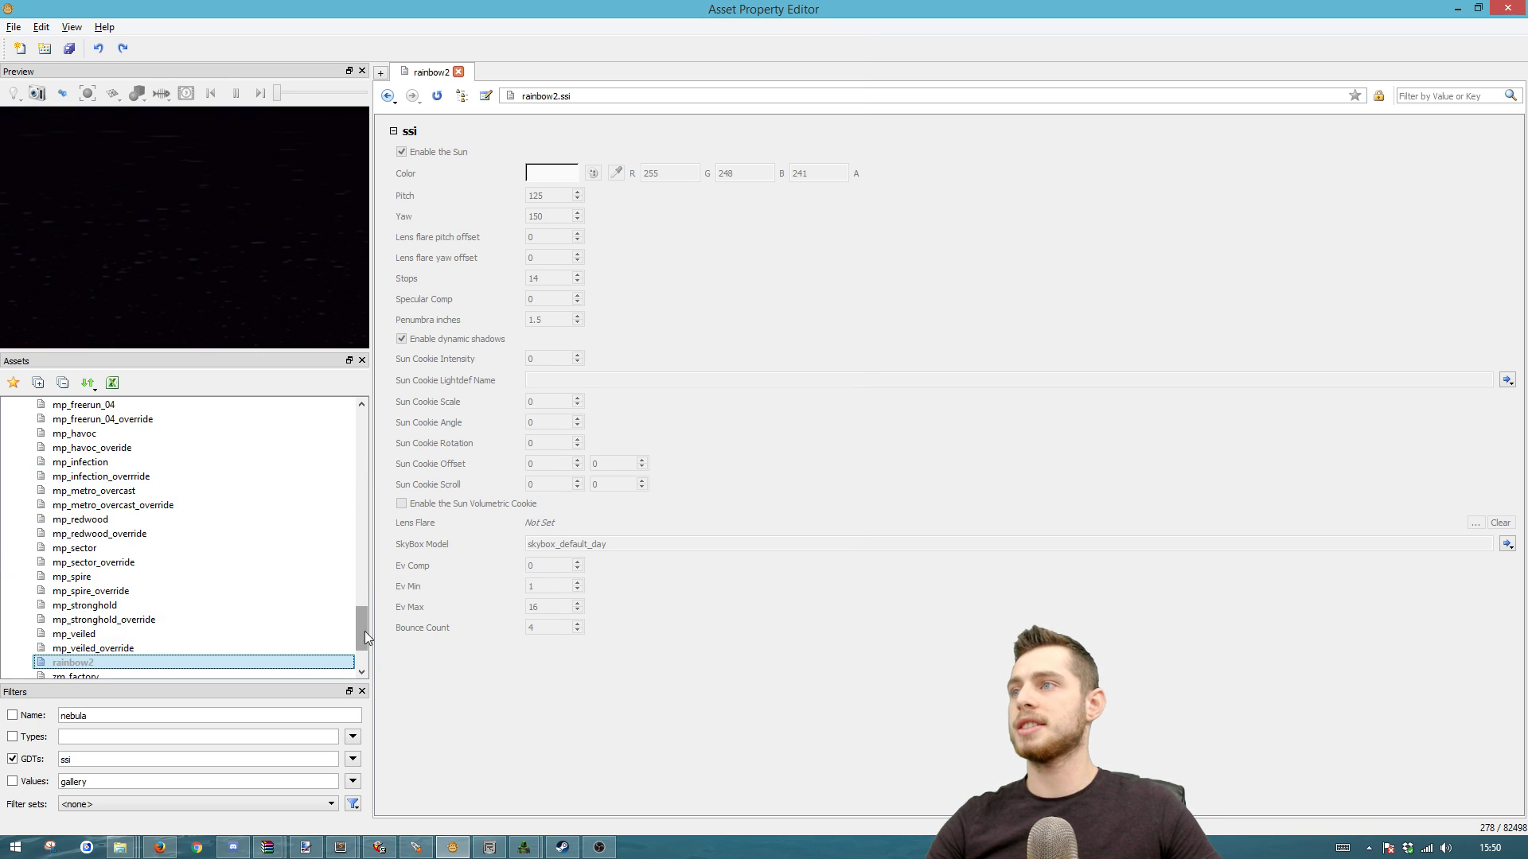
click(62, 383)
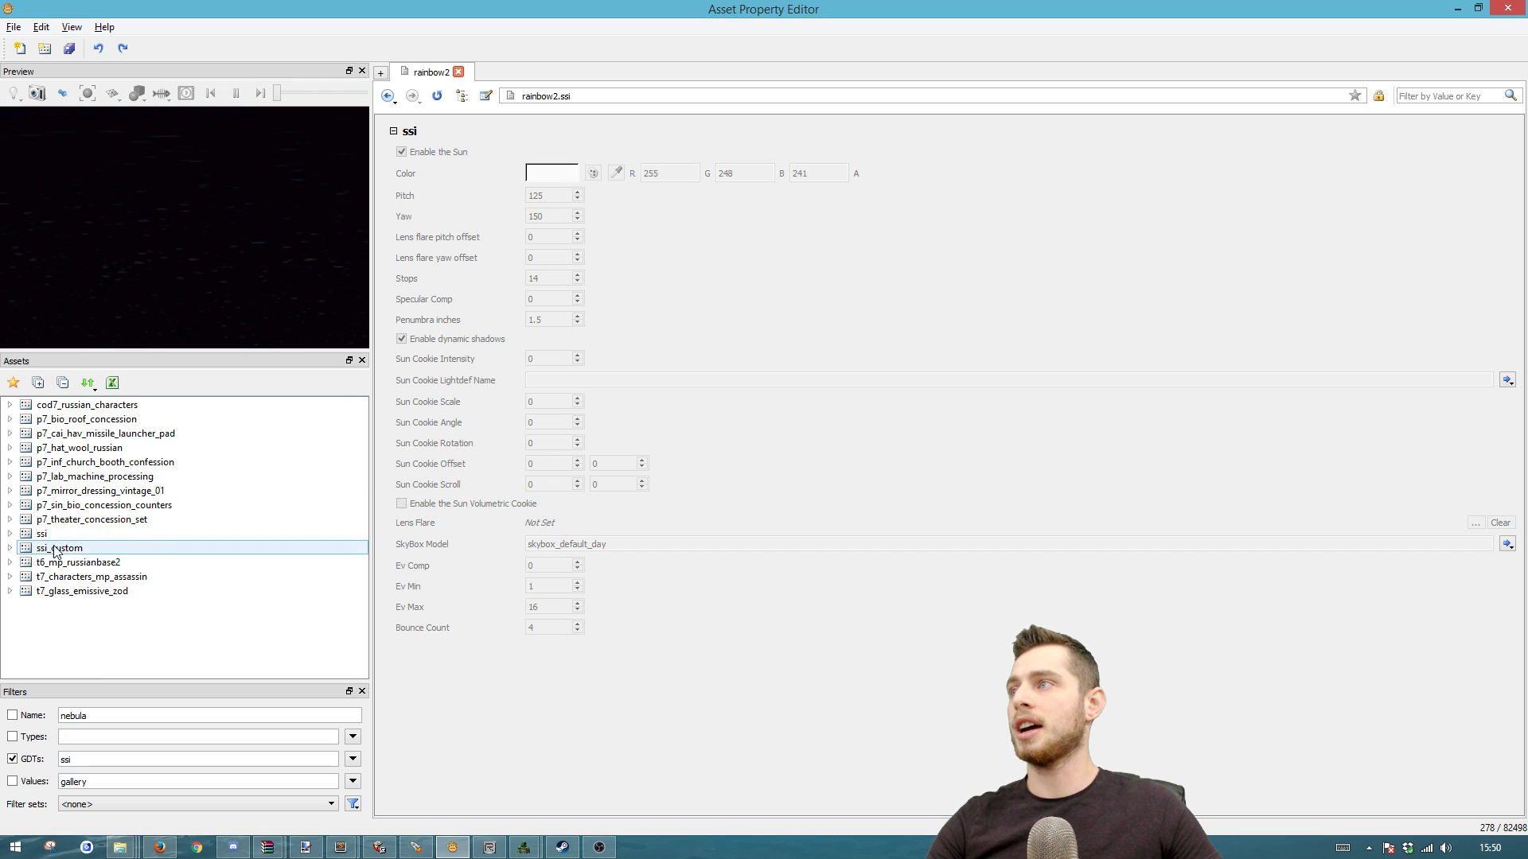
click(99, 549)
click(9, 548)
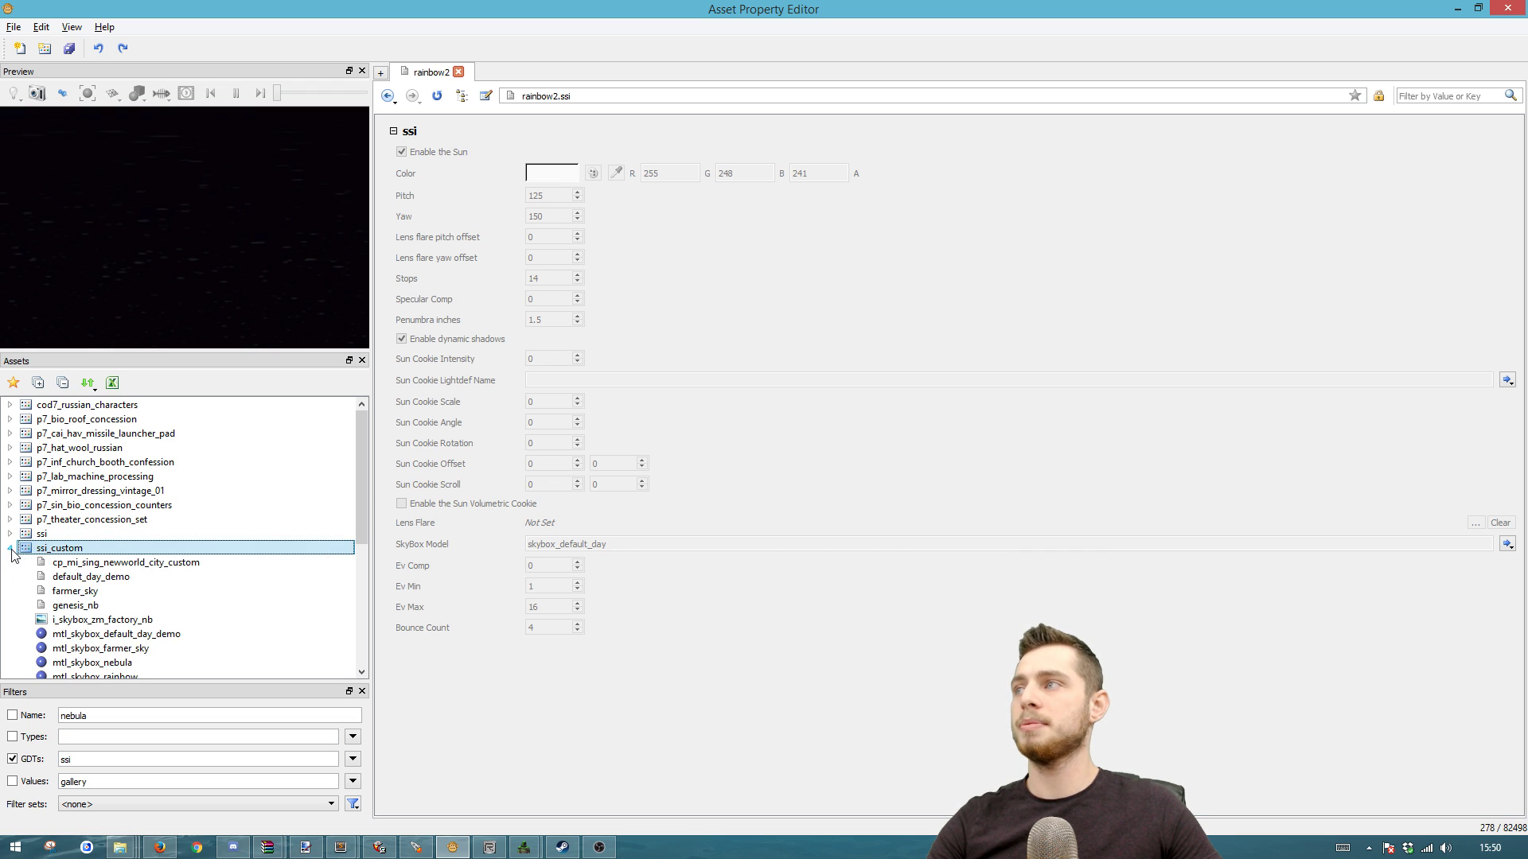
right_click(66, 551)
click(113, 655)
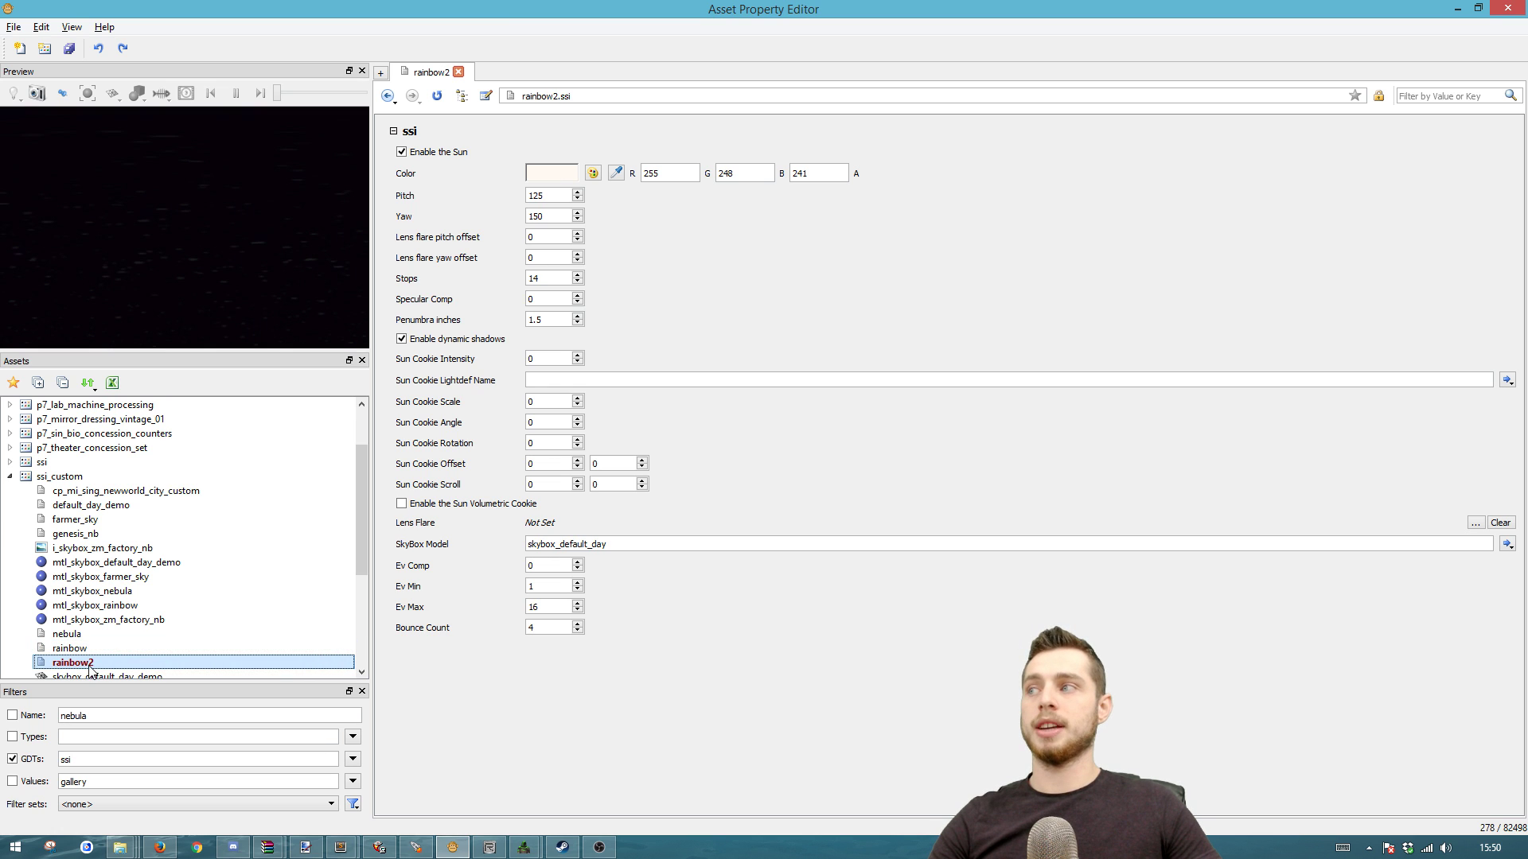
drag(366, 535, 370, 563)
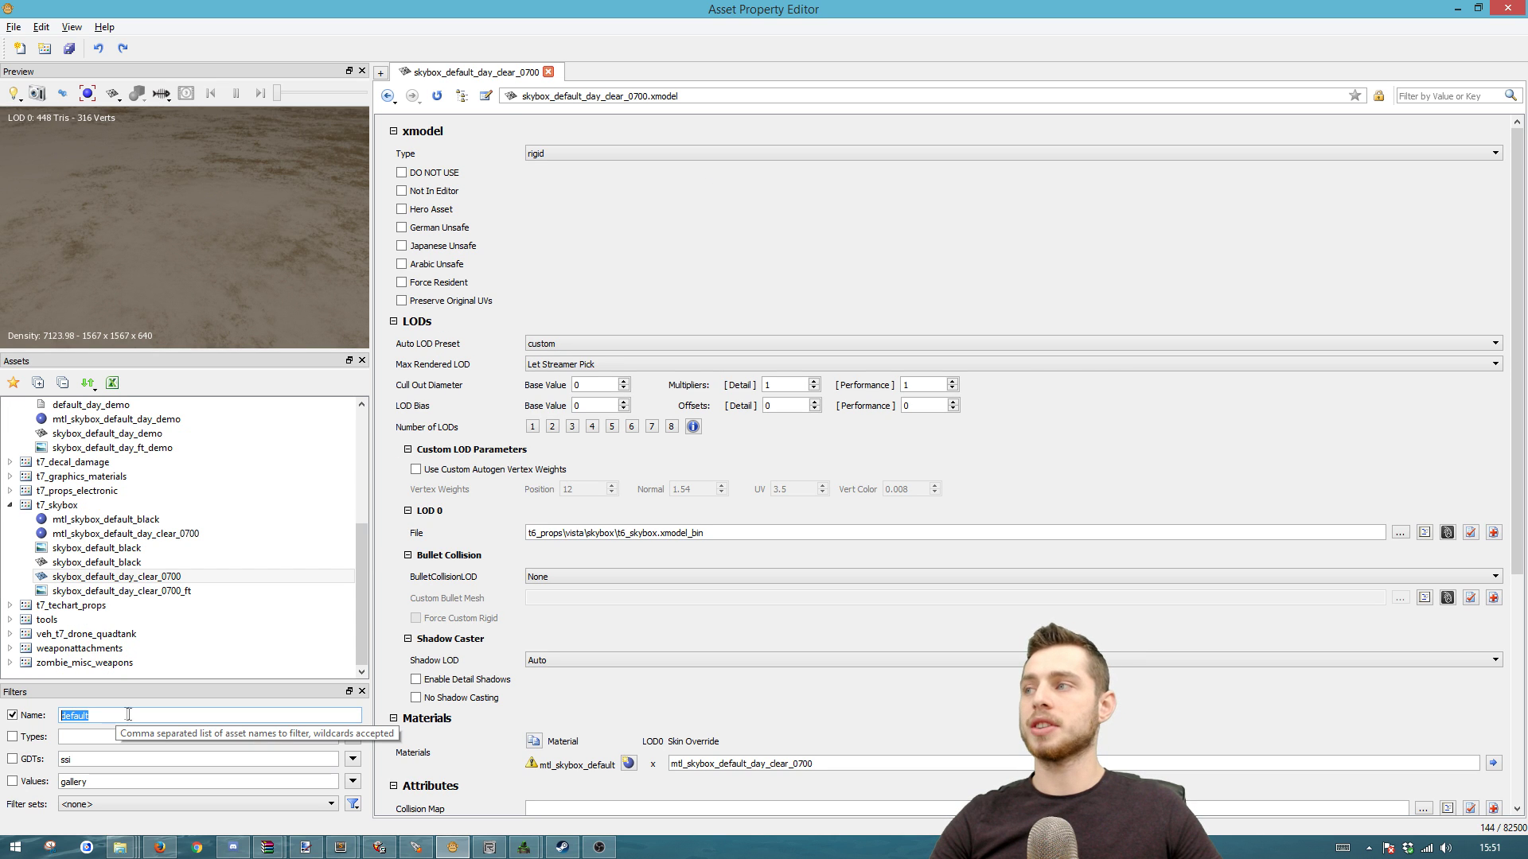
- Duplicate skybox_default_day_clear_0700 as skybox_rainbow2 using the 'default' name filter
click(119, 718)
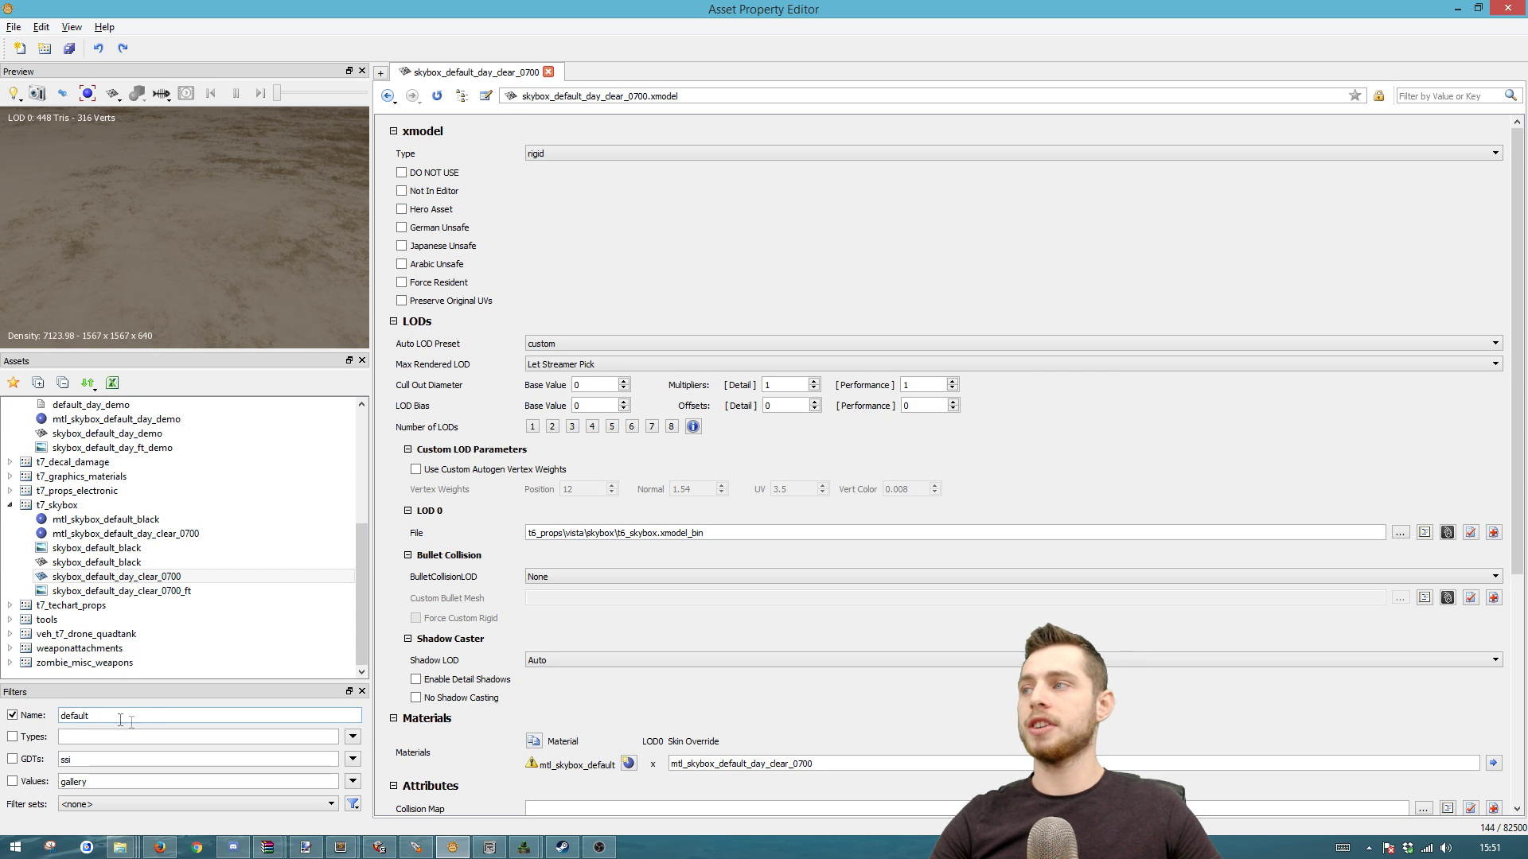
click(73, 579)
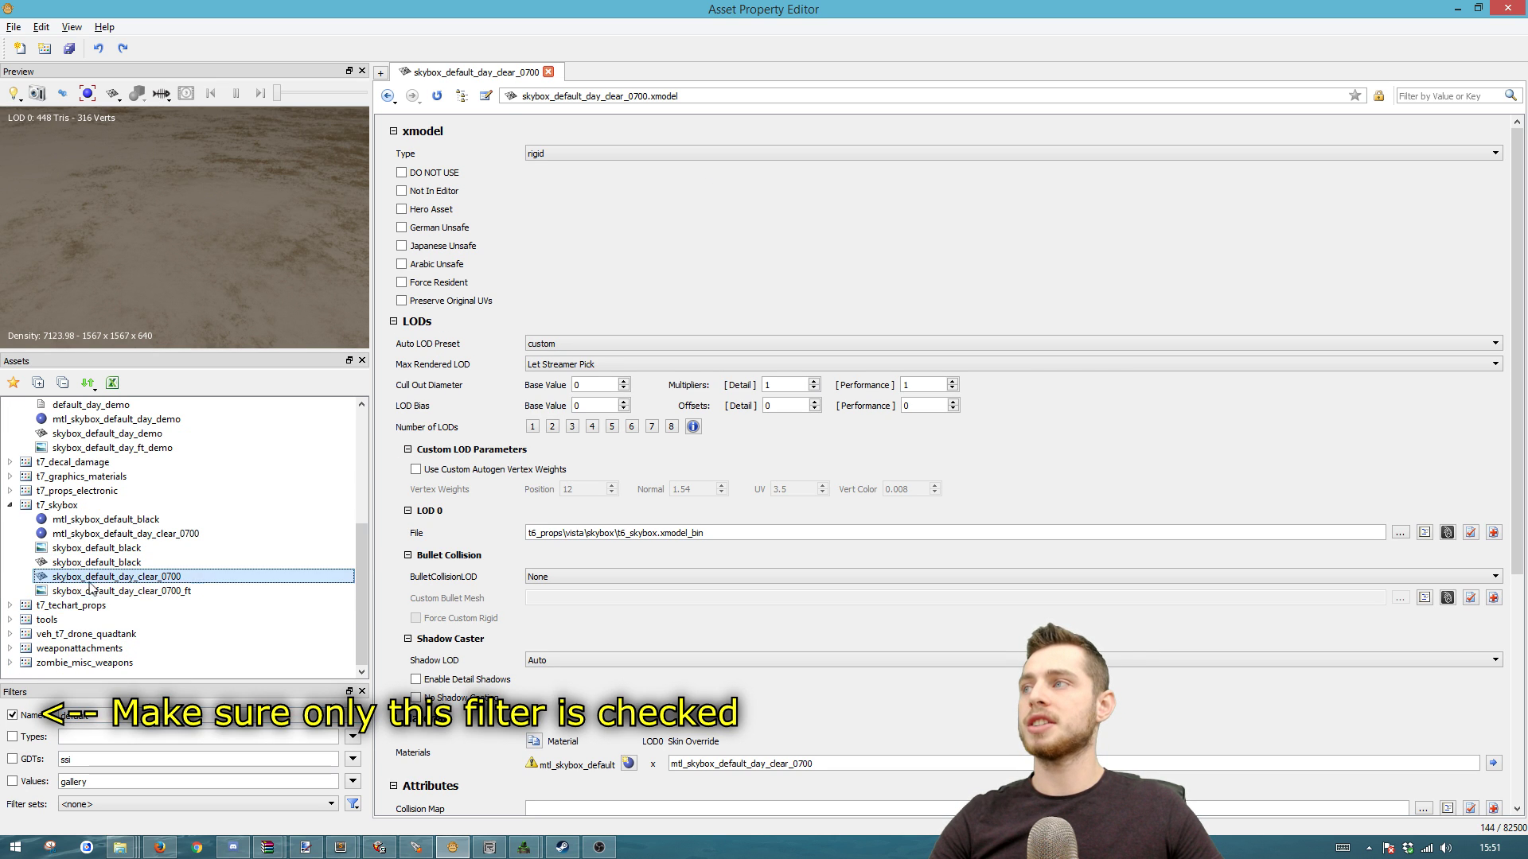
right_click(132, 581)
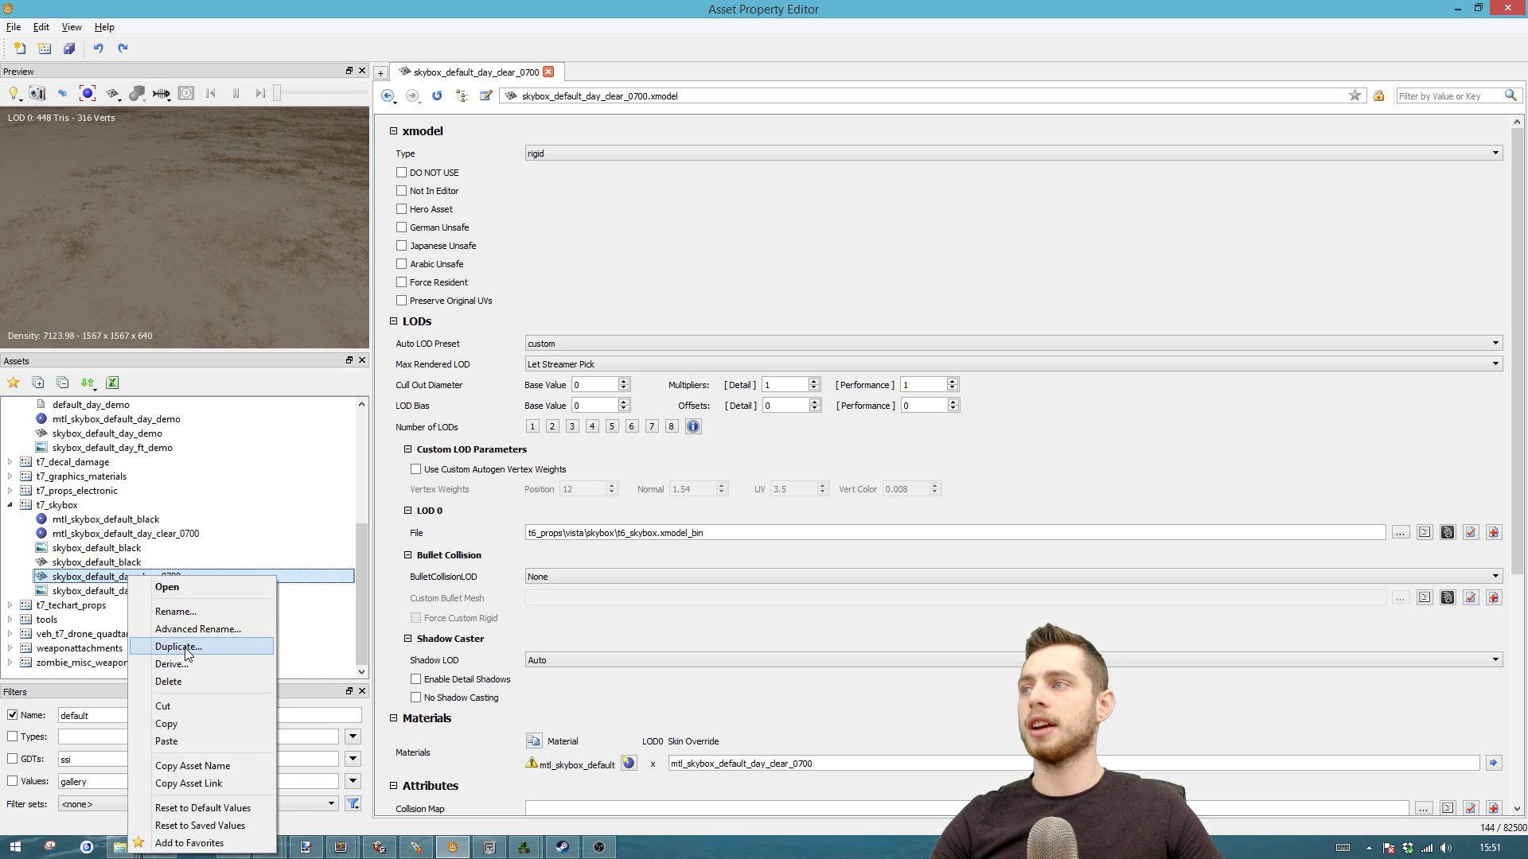
click(181, 647)
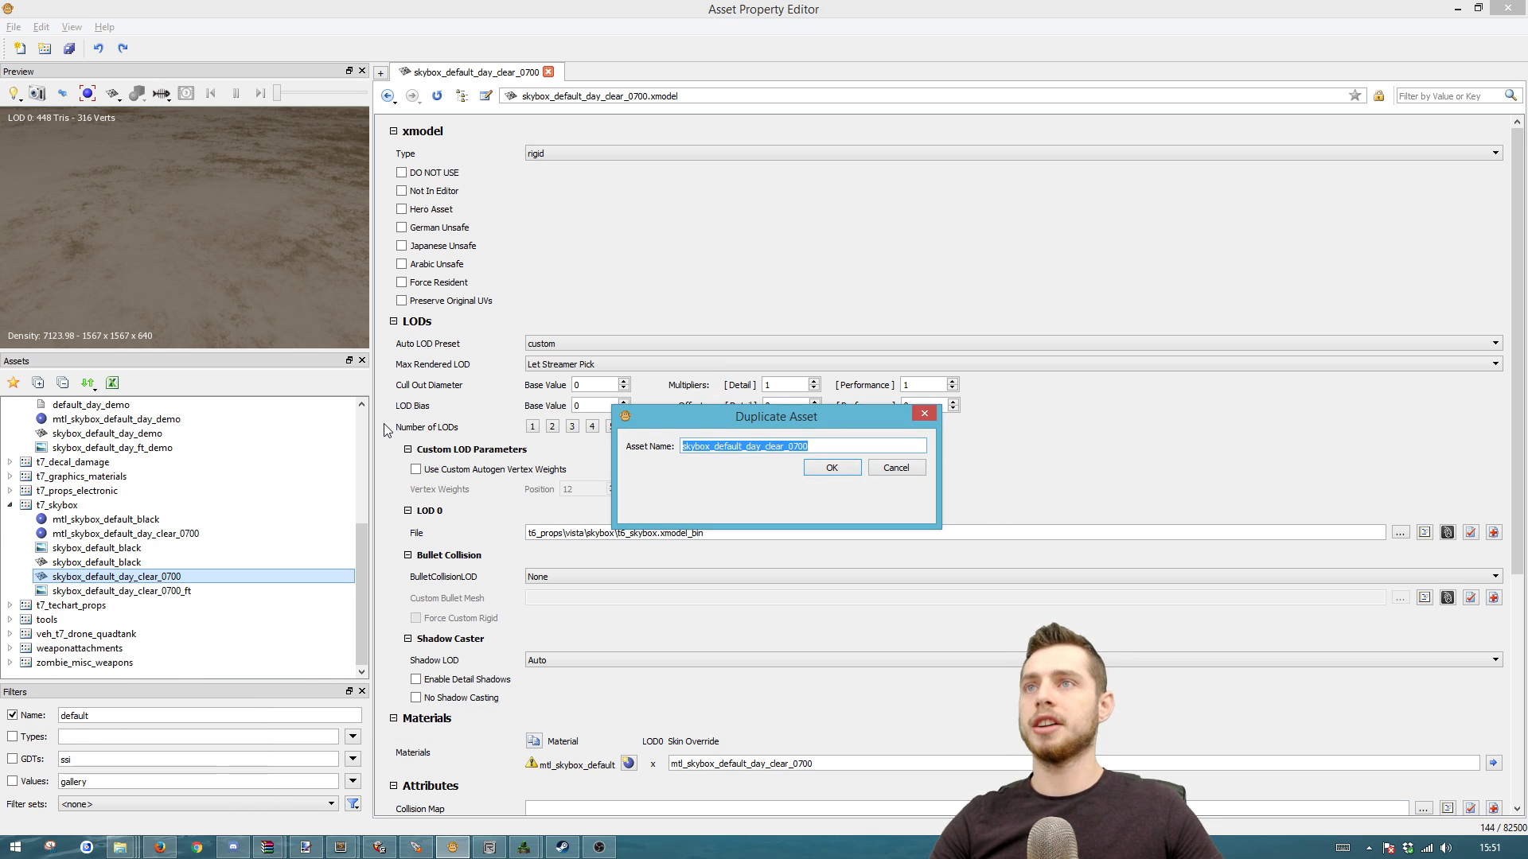
text(skybox_rainbow2)
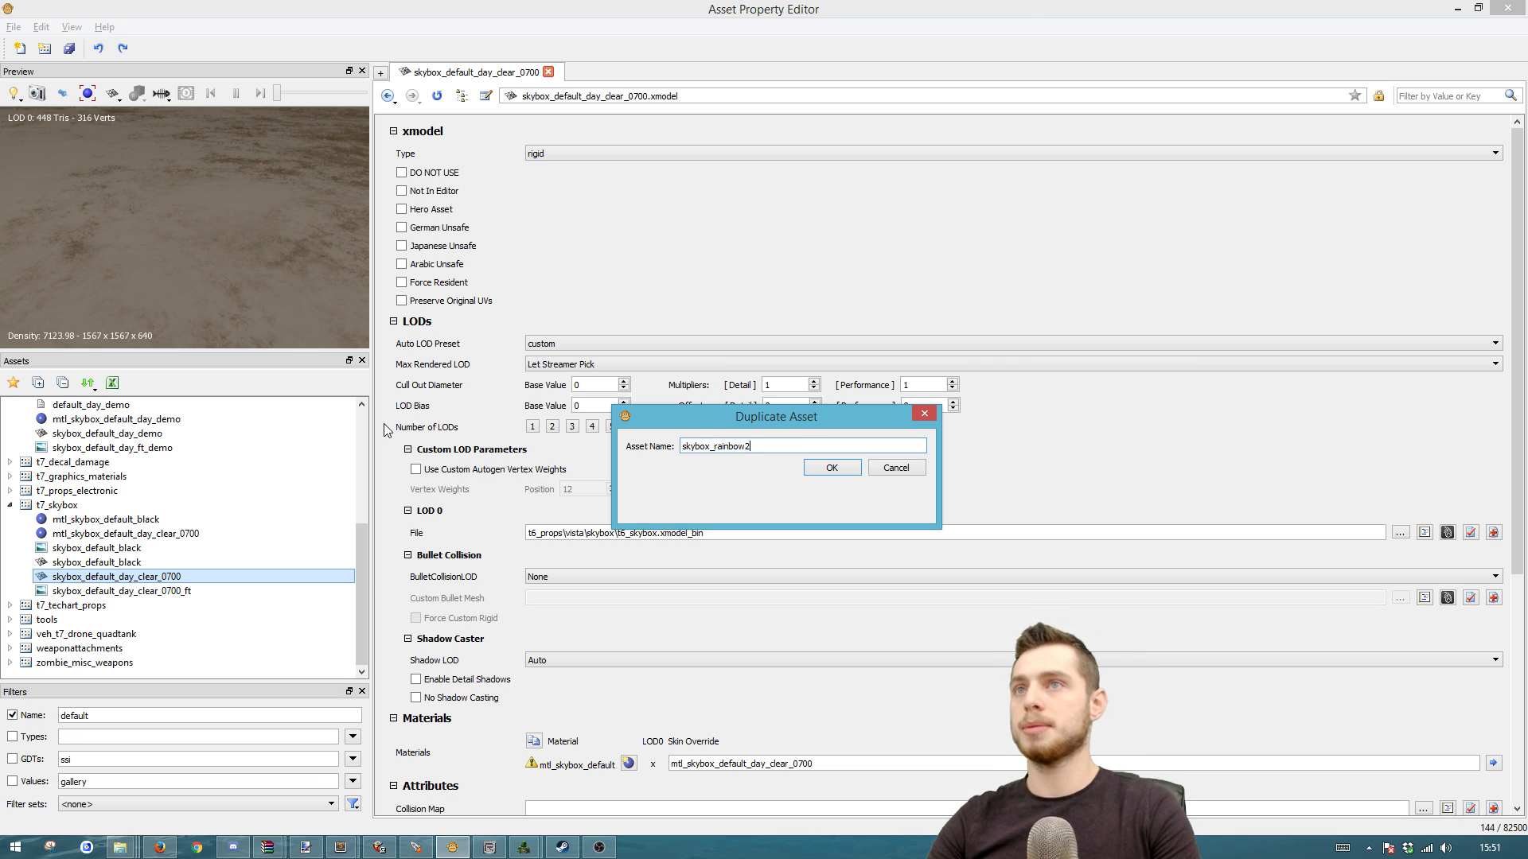
key(Return)
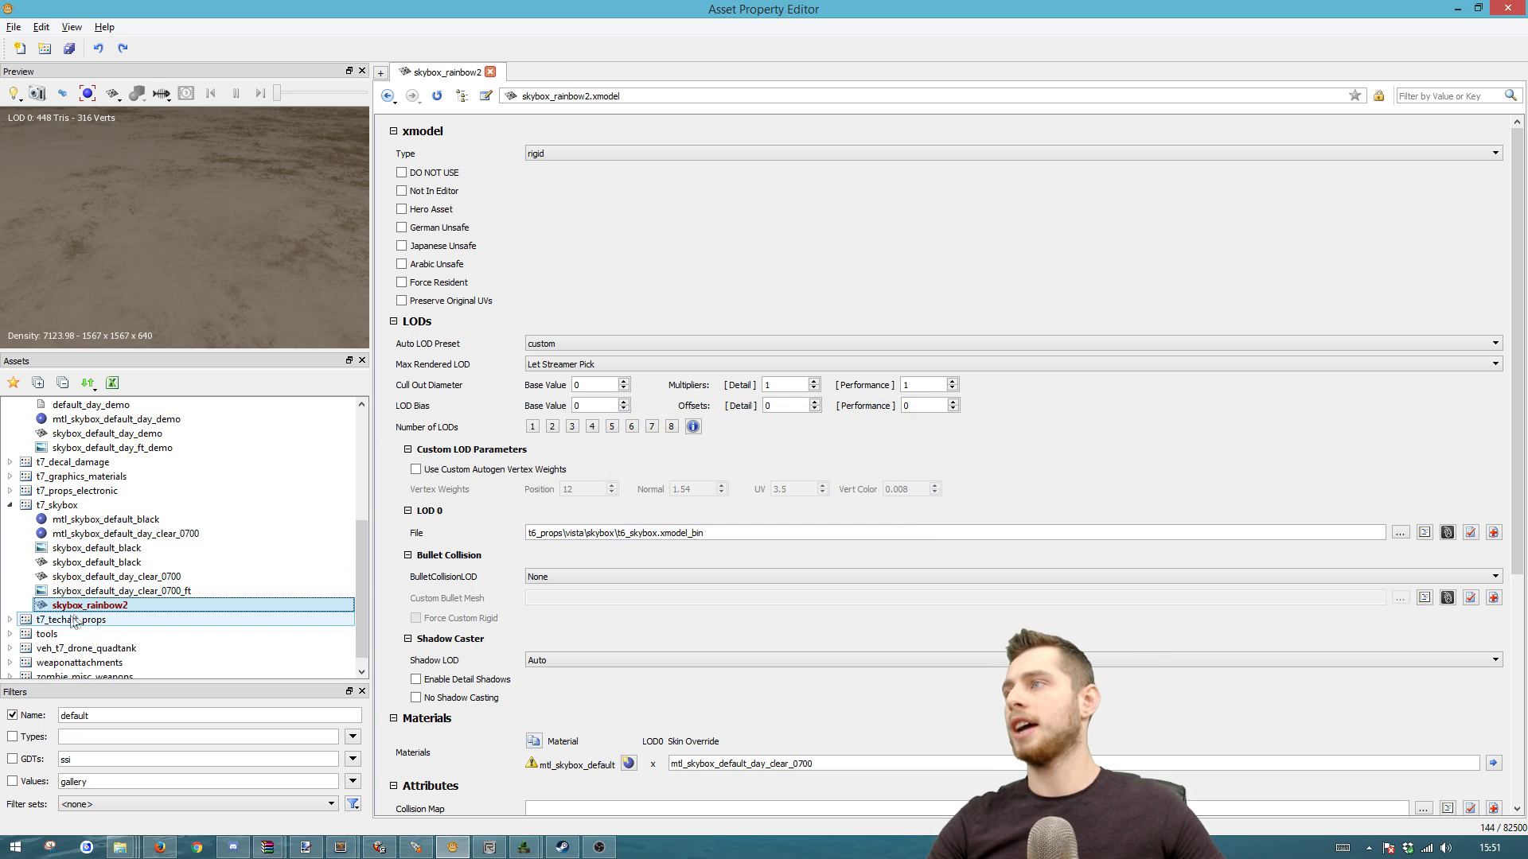
- Cut skybox_rainbow2 and paste it into the ssi_custom GDT
right_click(94, 608)
click(159, 458)
scroll(114, 646, up, 3)
click(66, 519)
right_click(66, 520)
click(114, 626)
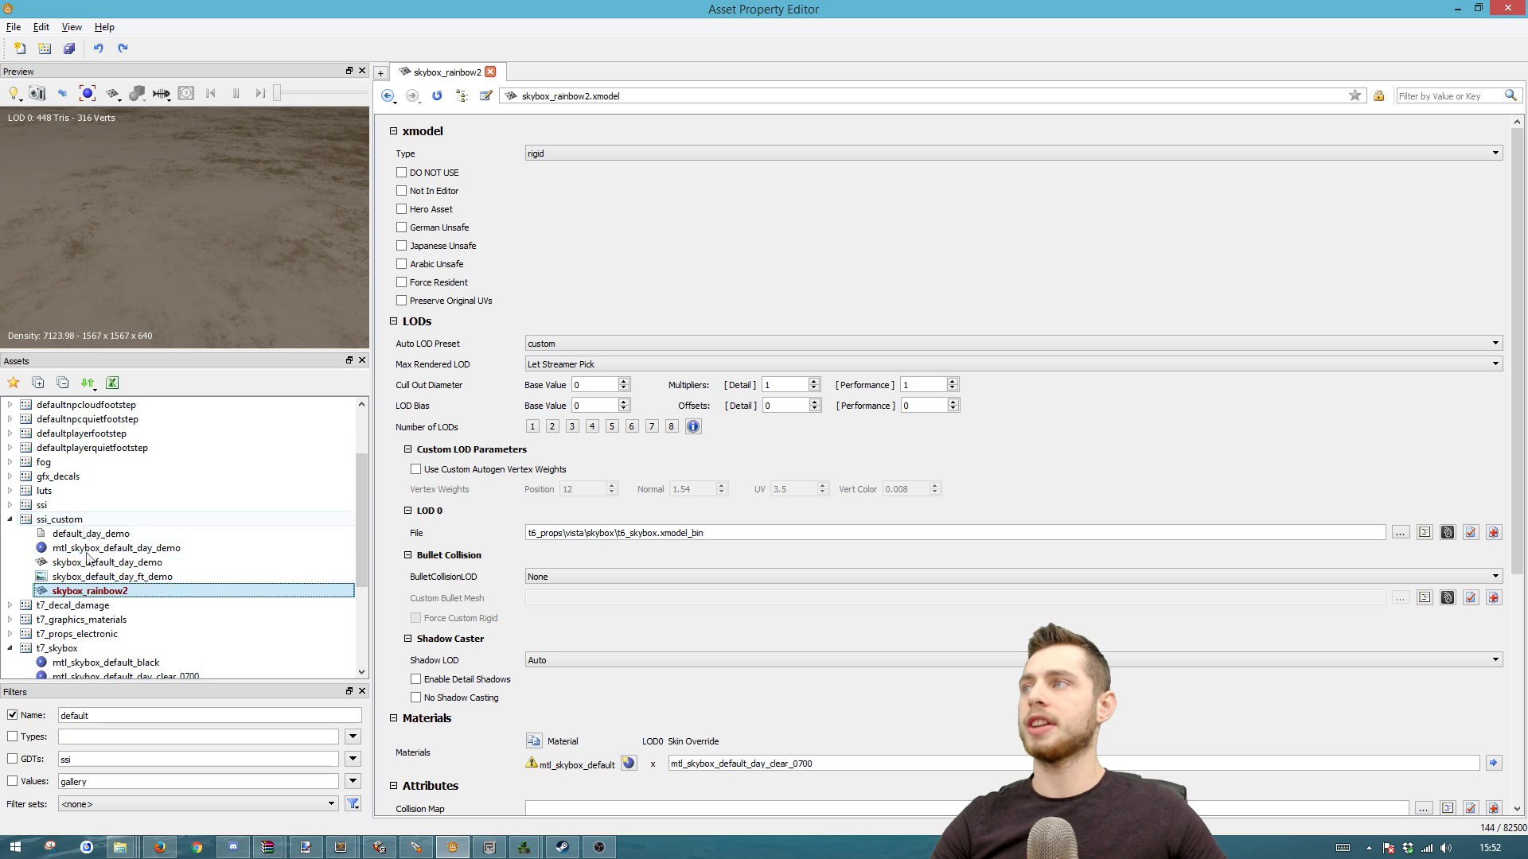
scroll(193, 622, down, 1)
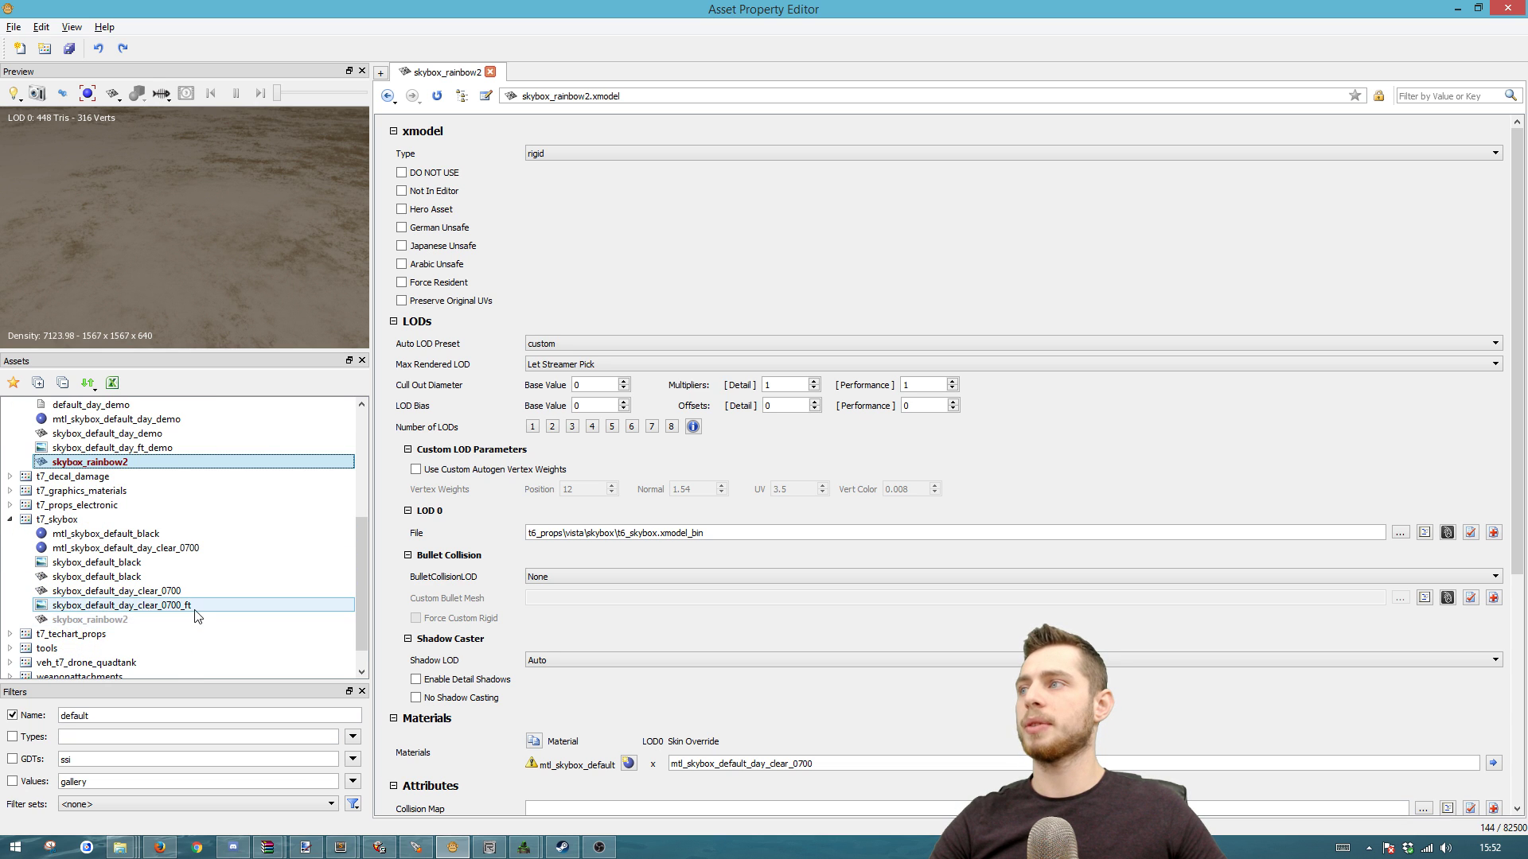
- Duplicate skybox_default_day_clear_0700_ft as skybox_rainbow2_ft
click(79, 609)
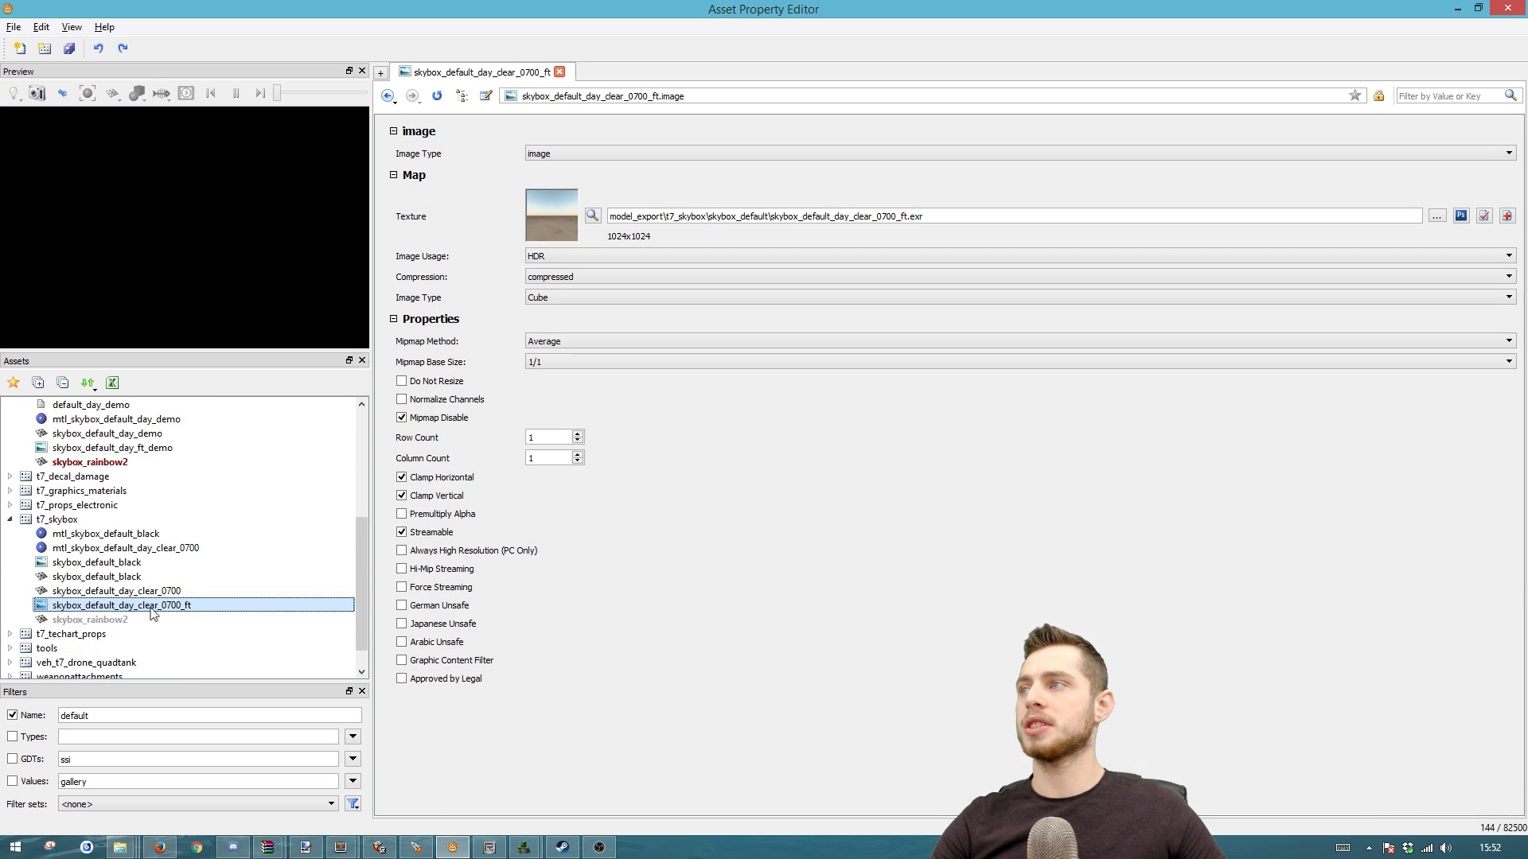
right_click(154, 614)
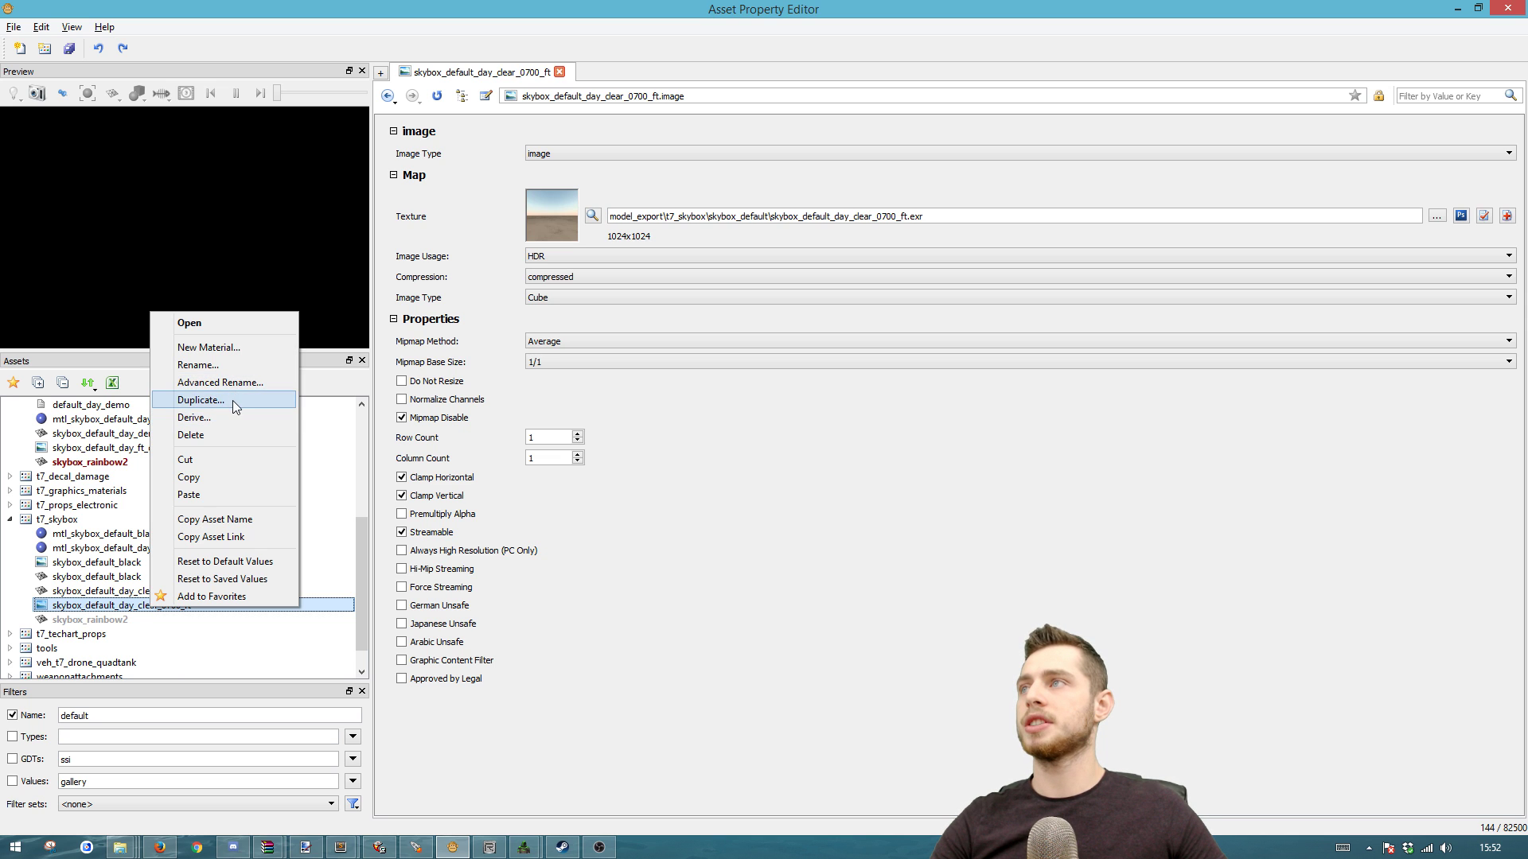
click(194, 395)
drag(834, 439, 713, 440)
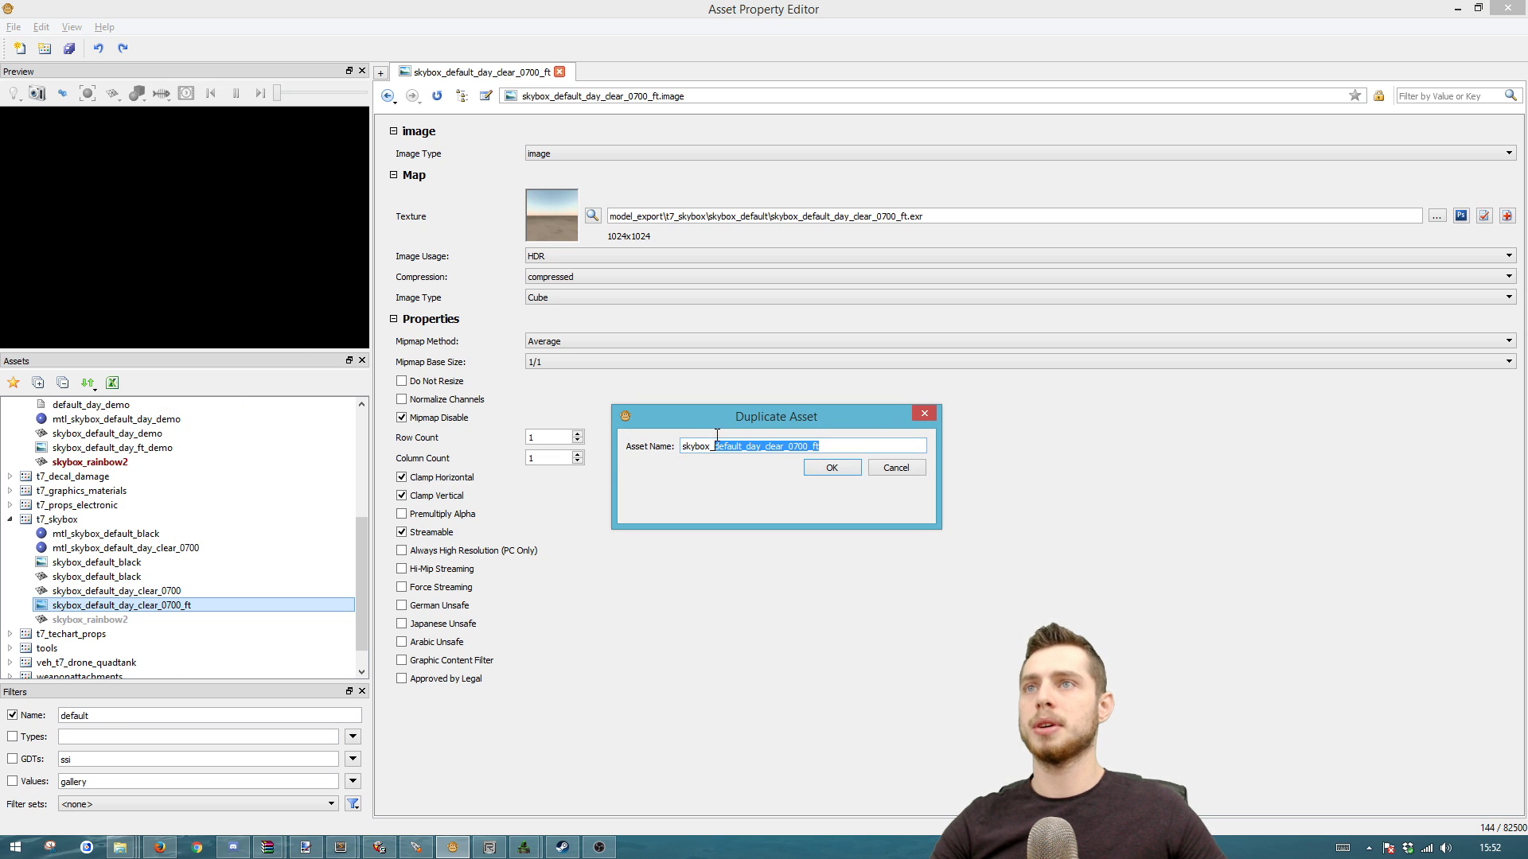
text(rainbow2_)
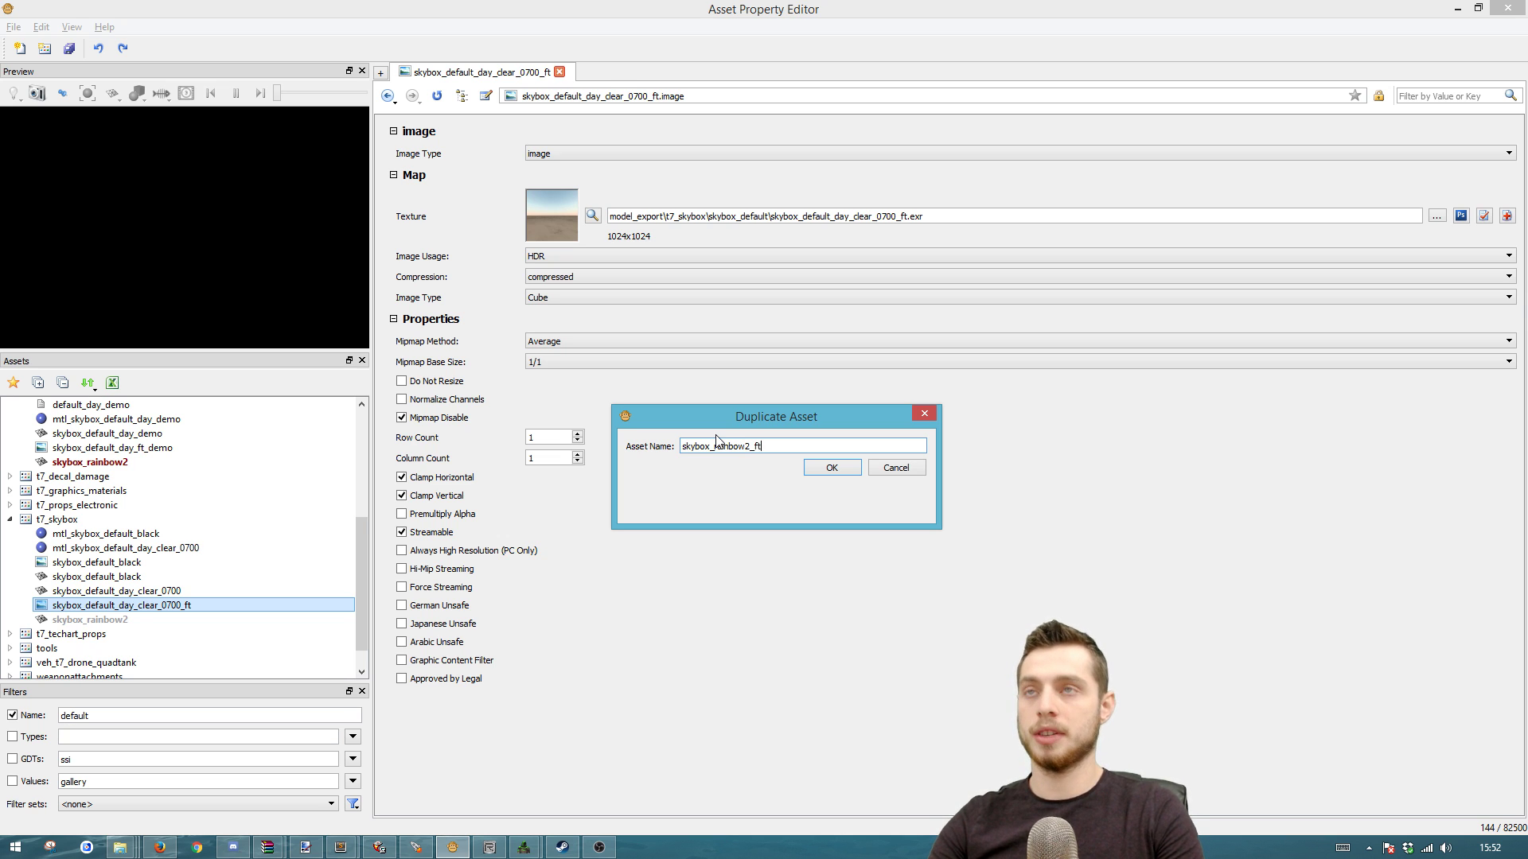
key(Return)
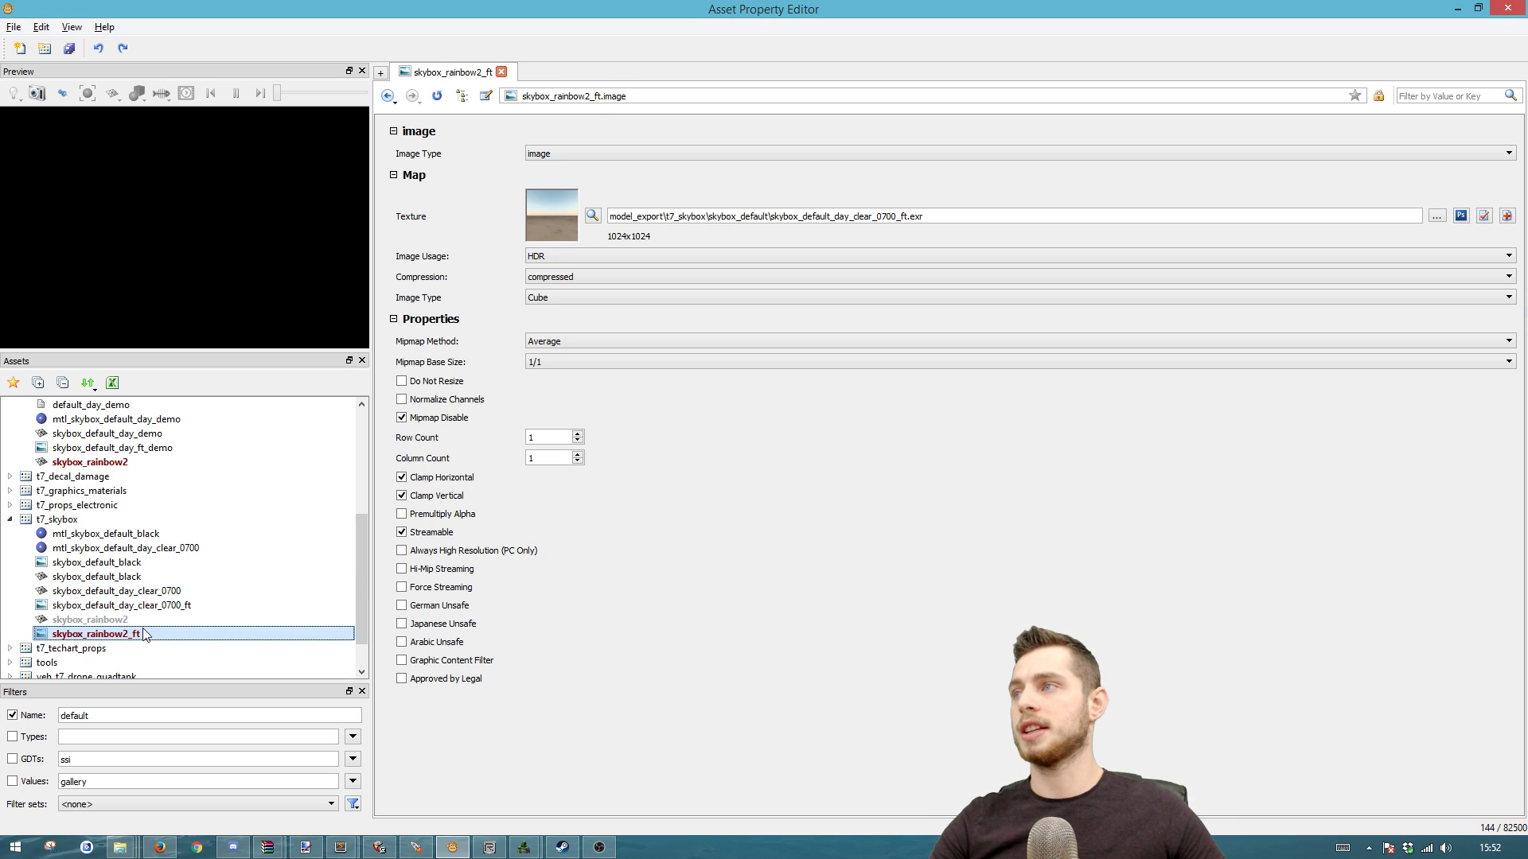
- Cut skybox_rainbow2_ft and paste it into the ssi_custom folder
right_click(127, 639)
click(191, 507)
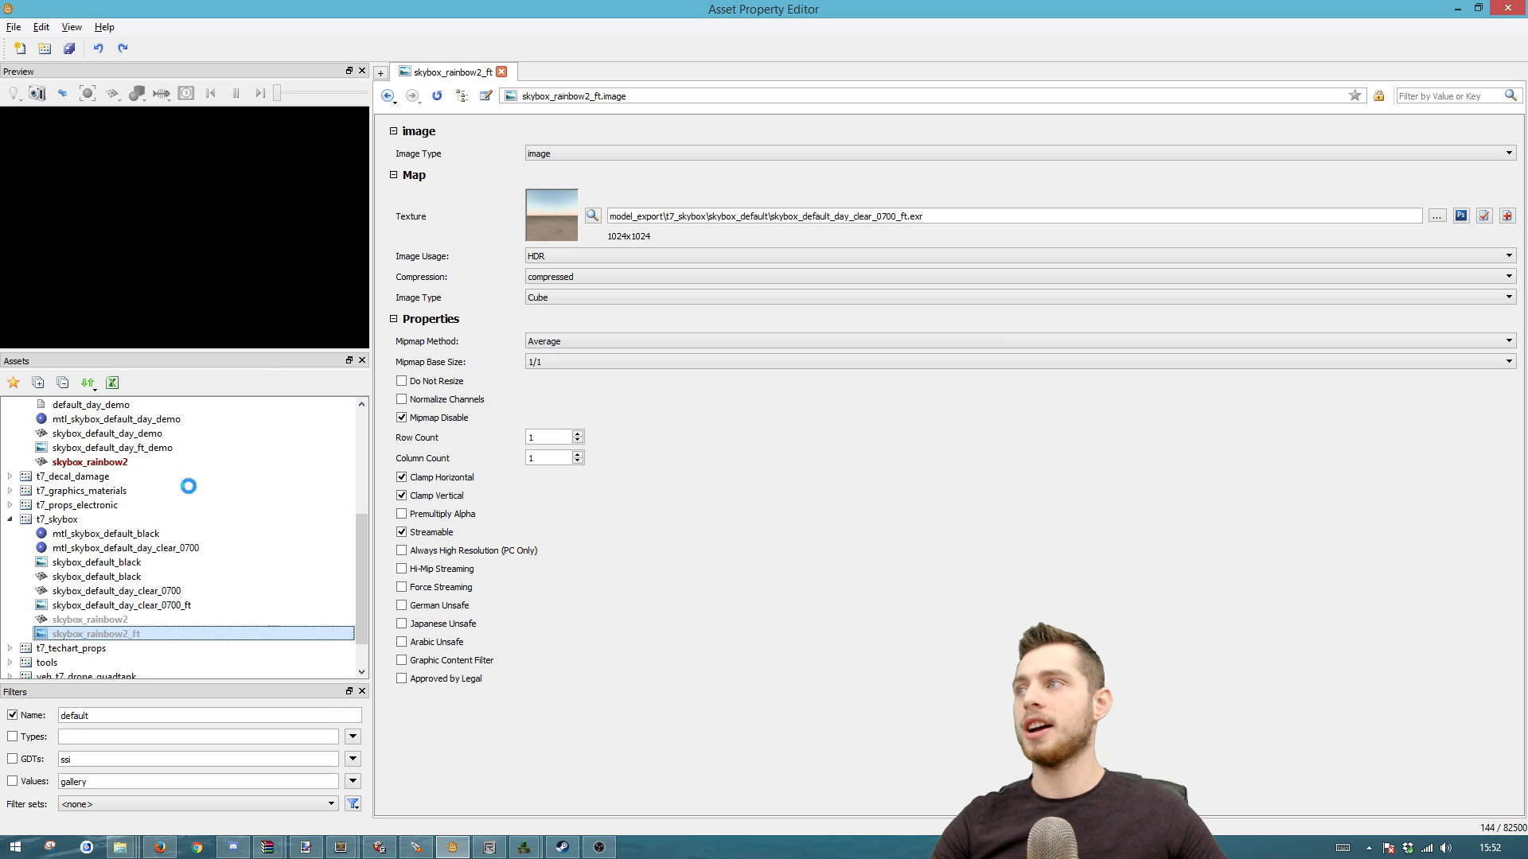
scroll(36, 509, up, 4)
right_click(49, 555)
click(48, 564)
right_click(76, 563)
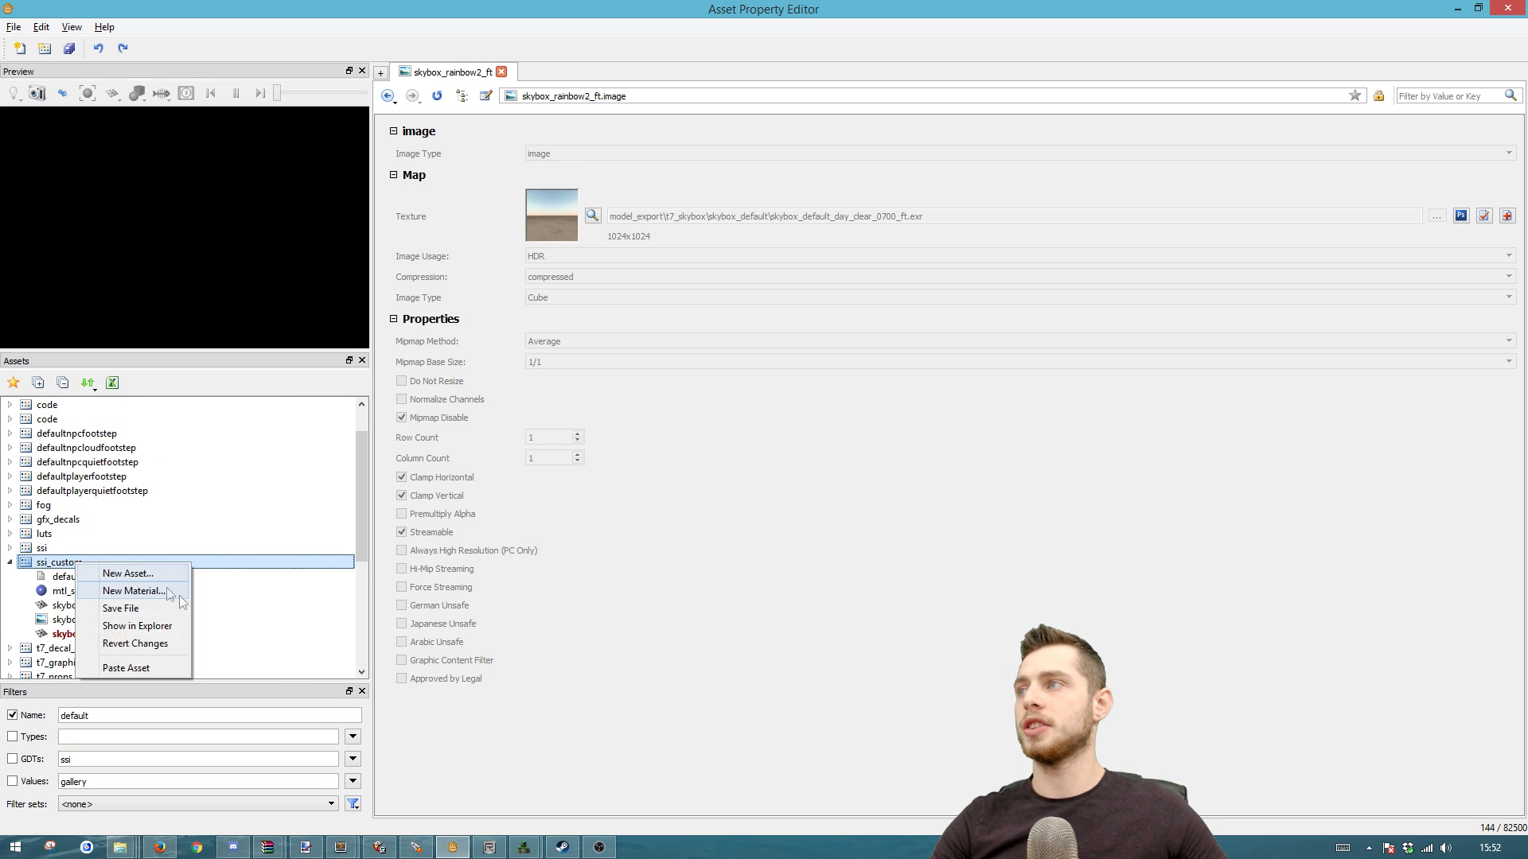
click(155, 669)
scroll(143, 629, down, 3)
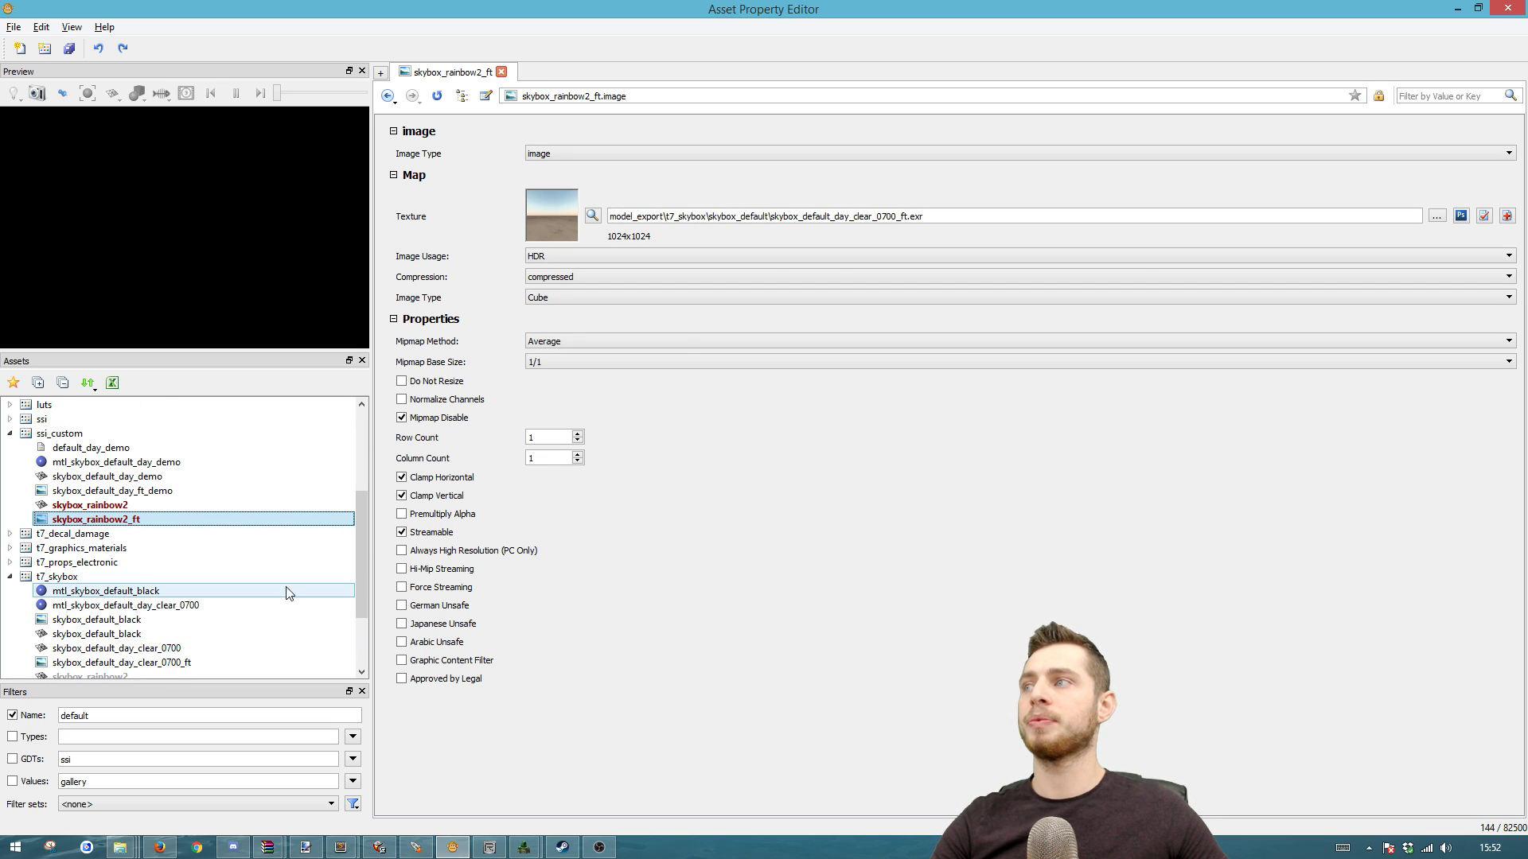
- Duplicate mtl_skybox_default_day_clear_0700 as a new material named mtl_skybox_rainbow2
click(136, 606)
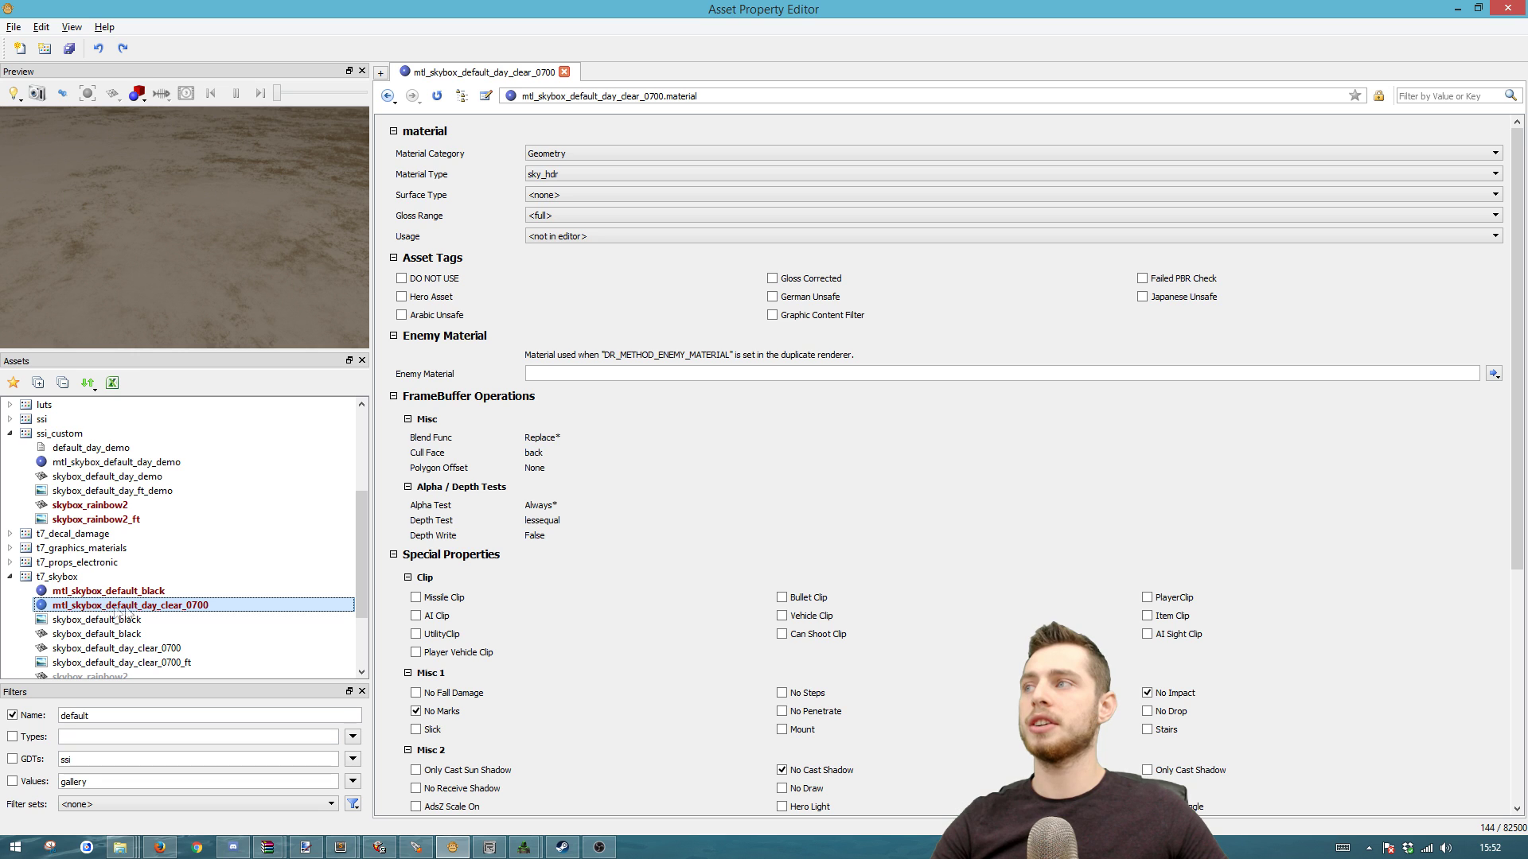
right_click(150, 606)
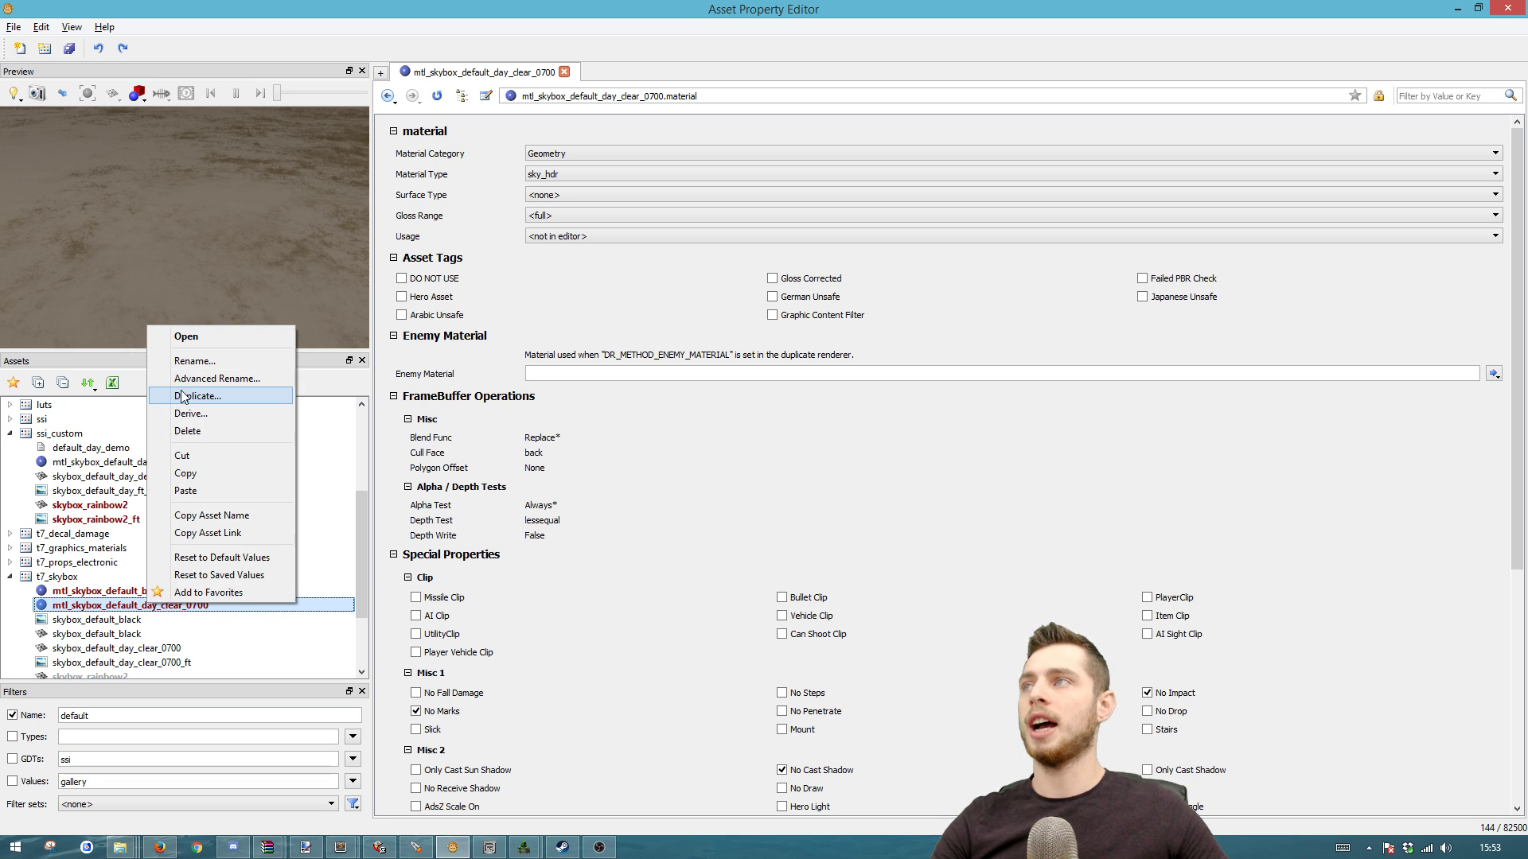
click(194, 397)
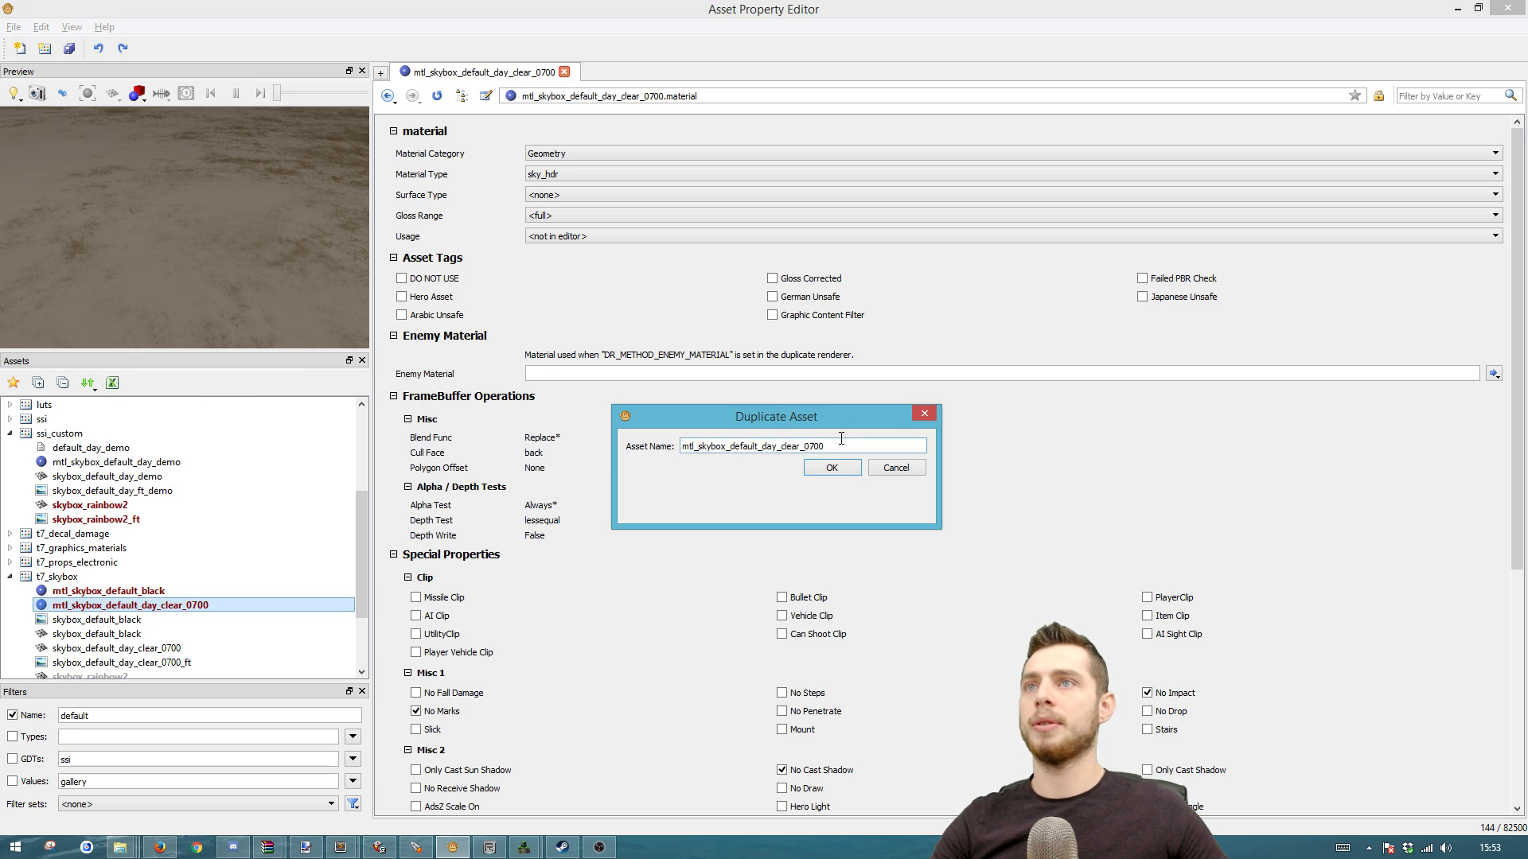
text(rainbow2)
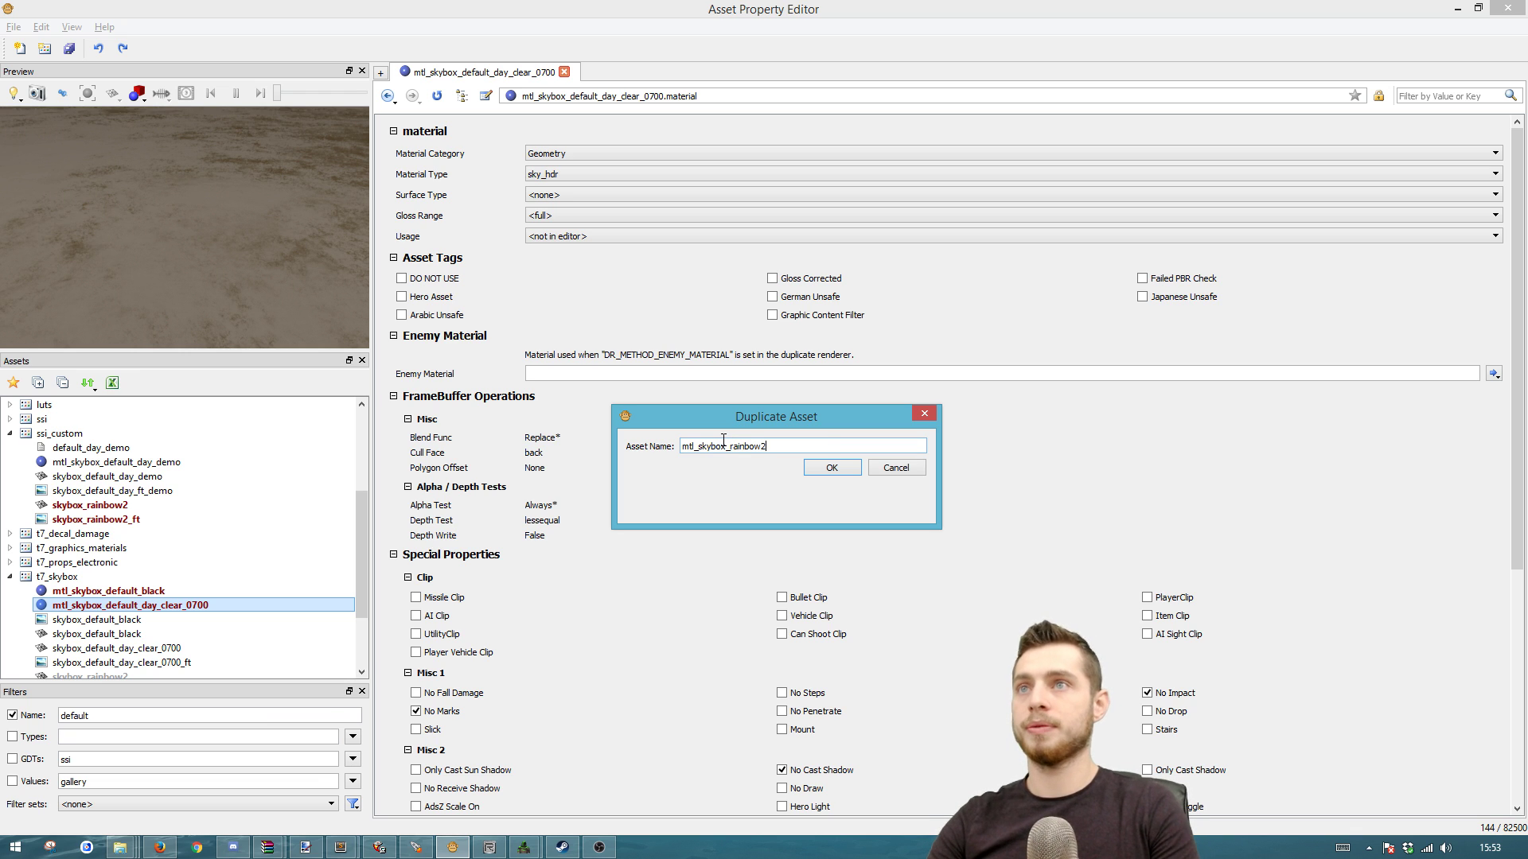
key(Return)
- Move mtl_skybox_rainbow2 into the ssi_custom folder
right_click(118, 626)
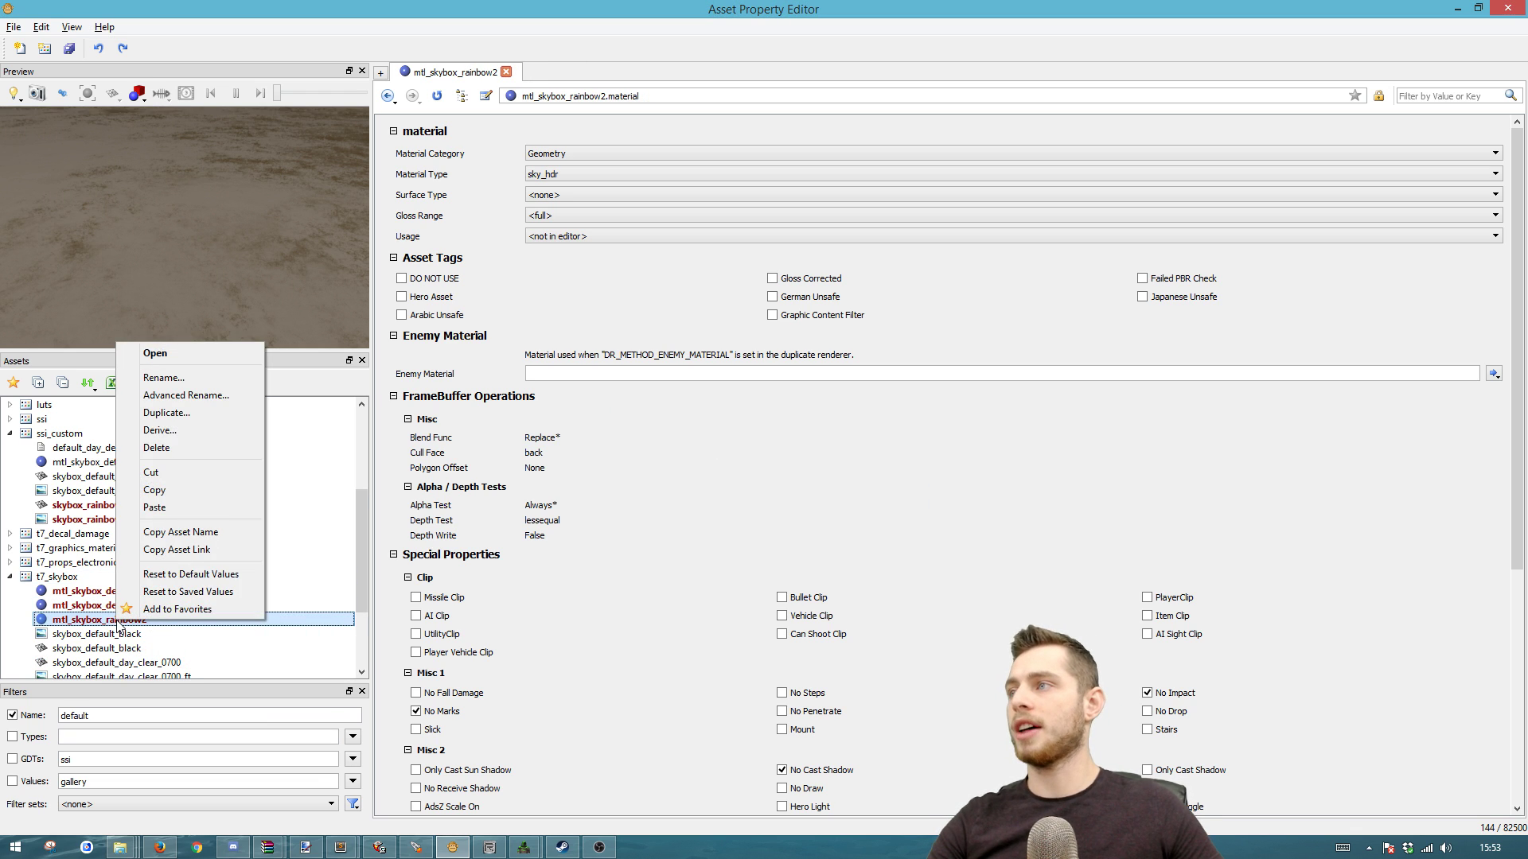
click(195, 472)
right_click(54, 434)
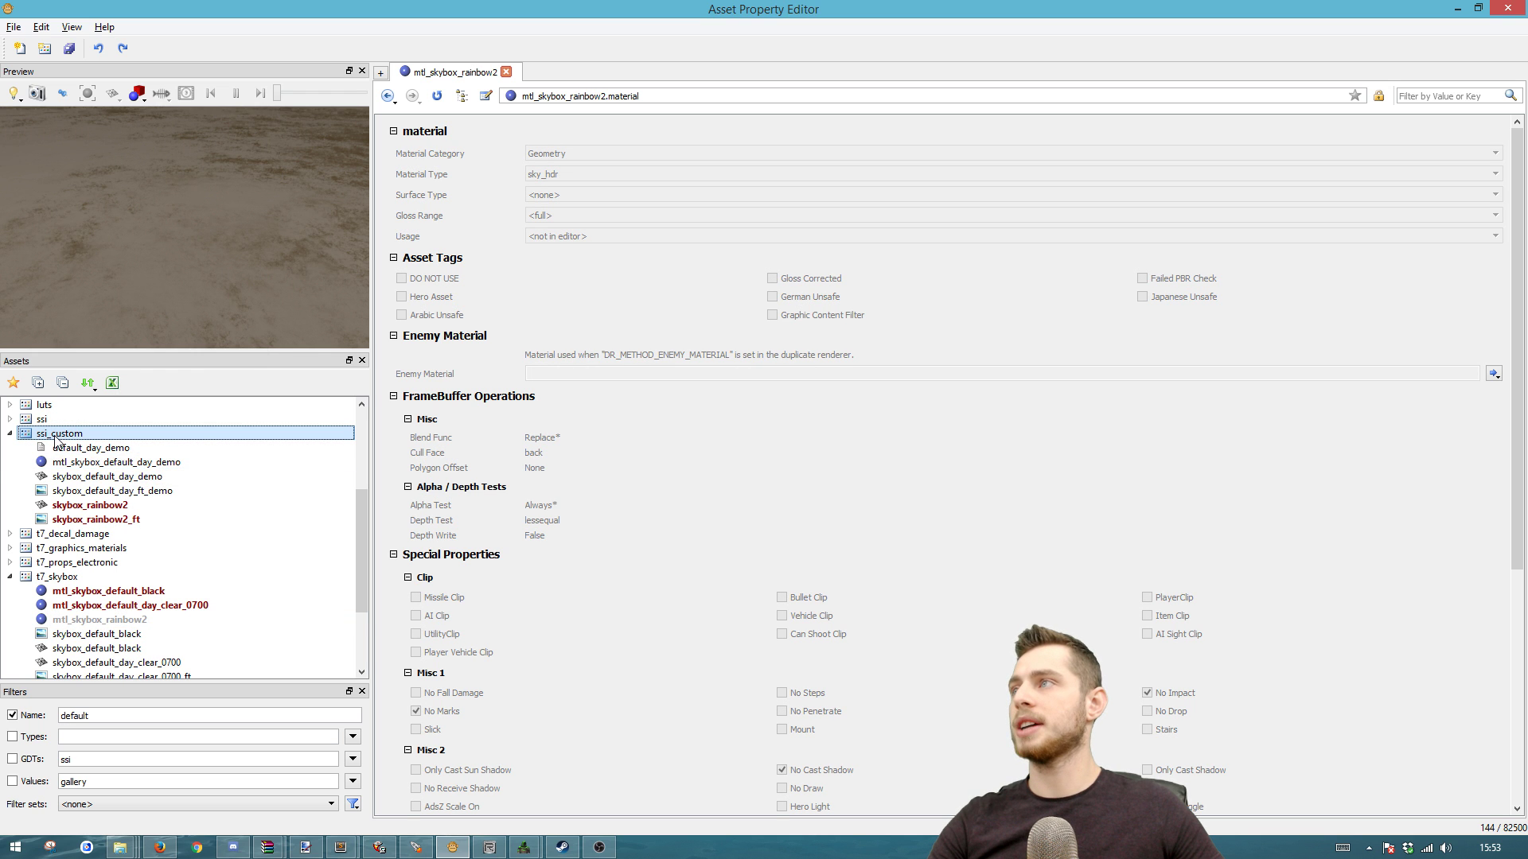
click(104, 541)
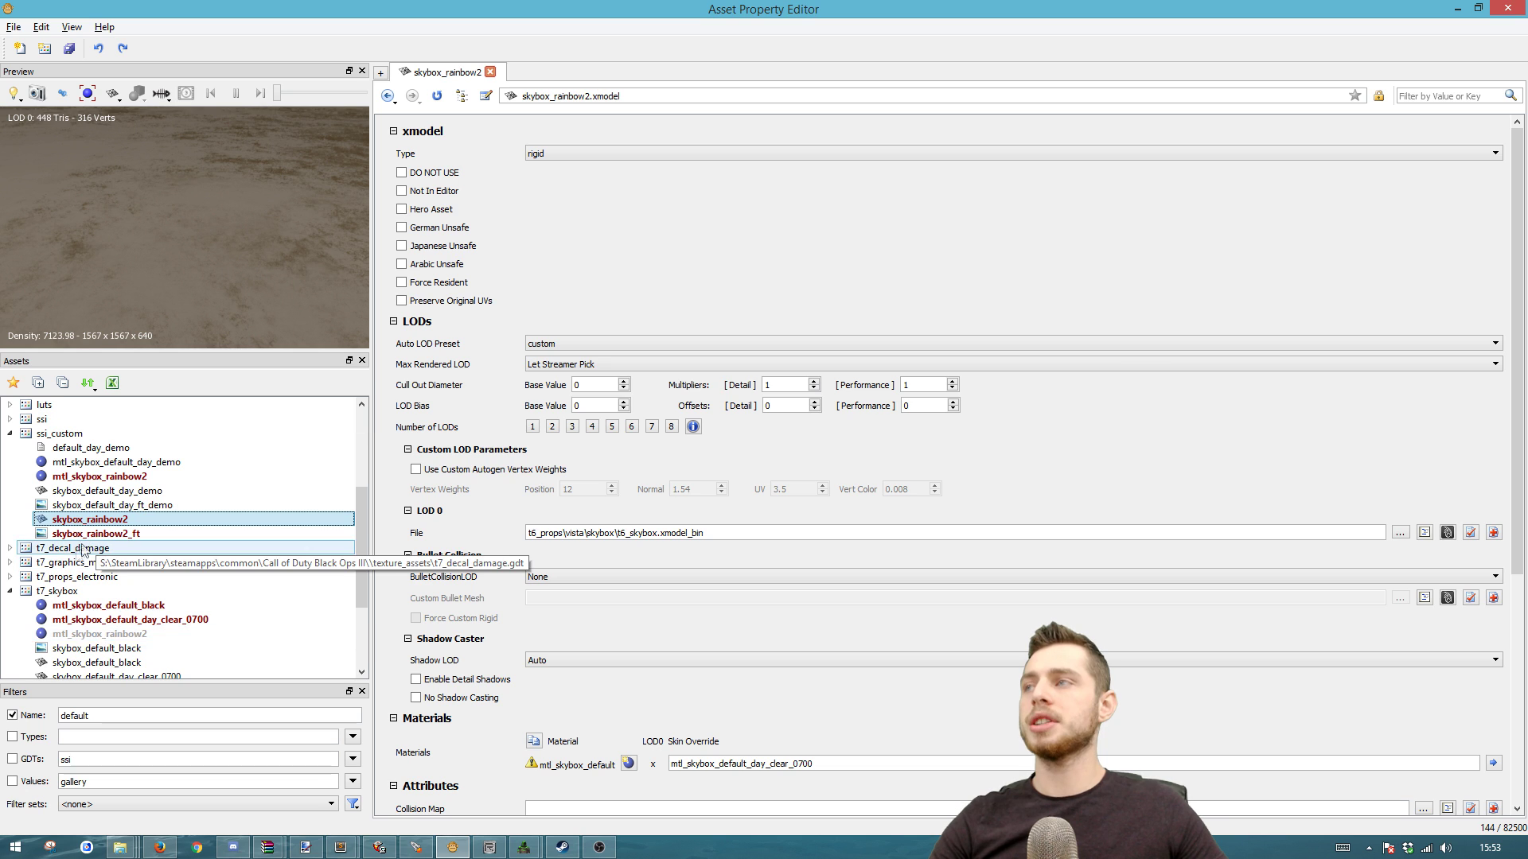
- Drop the Name filter and list only the ssi GDT's assets in ssi_custom
click(13, 716)
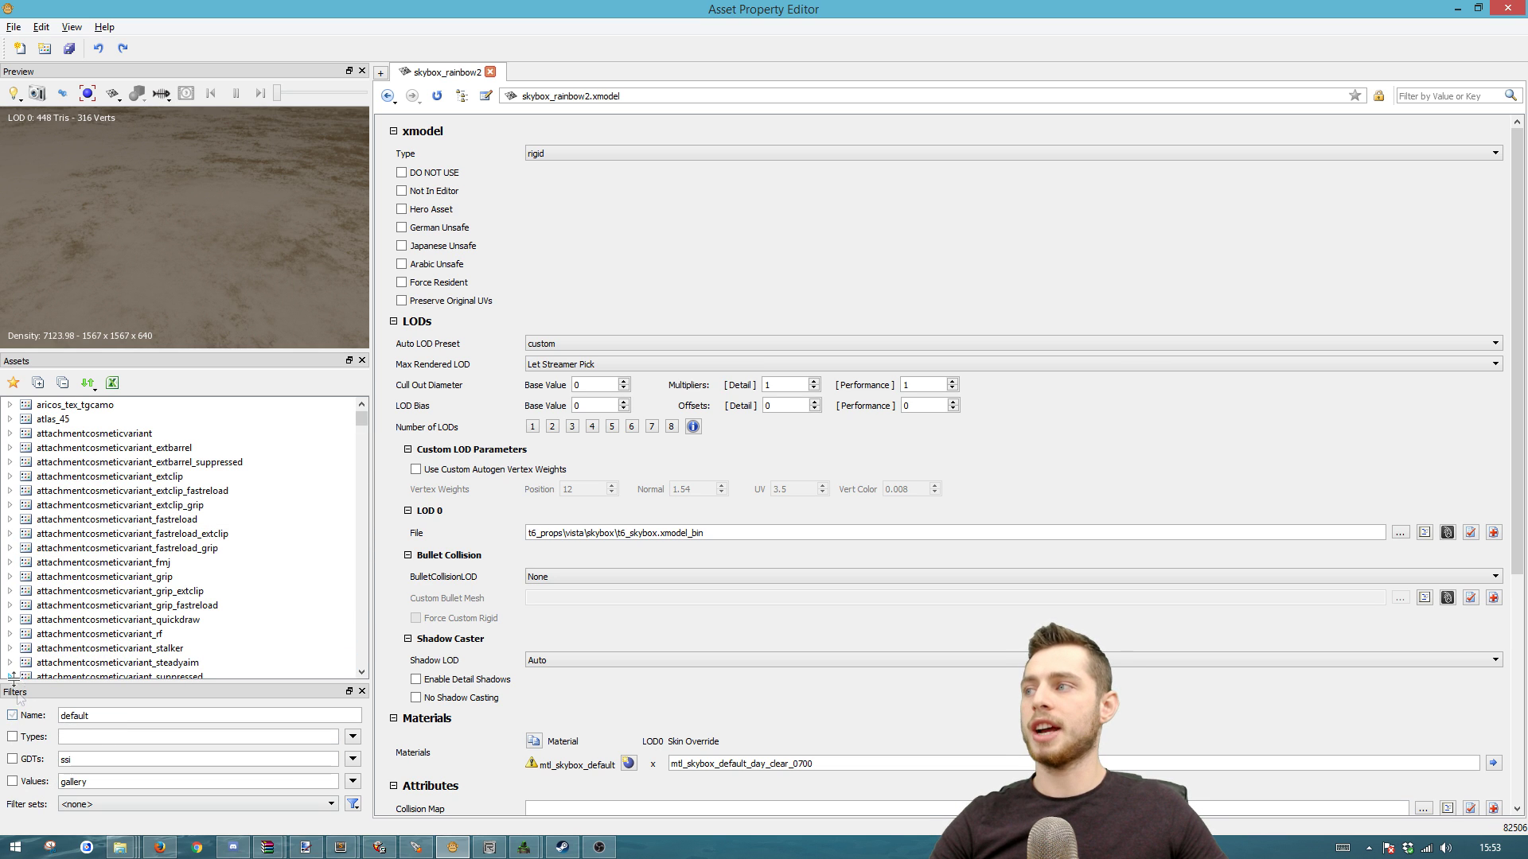
click(13, 760)
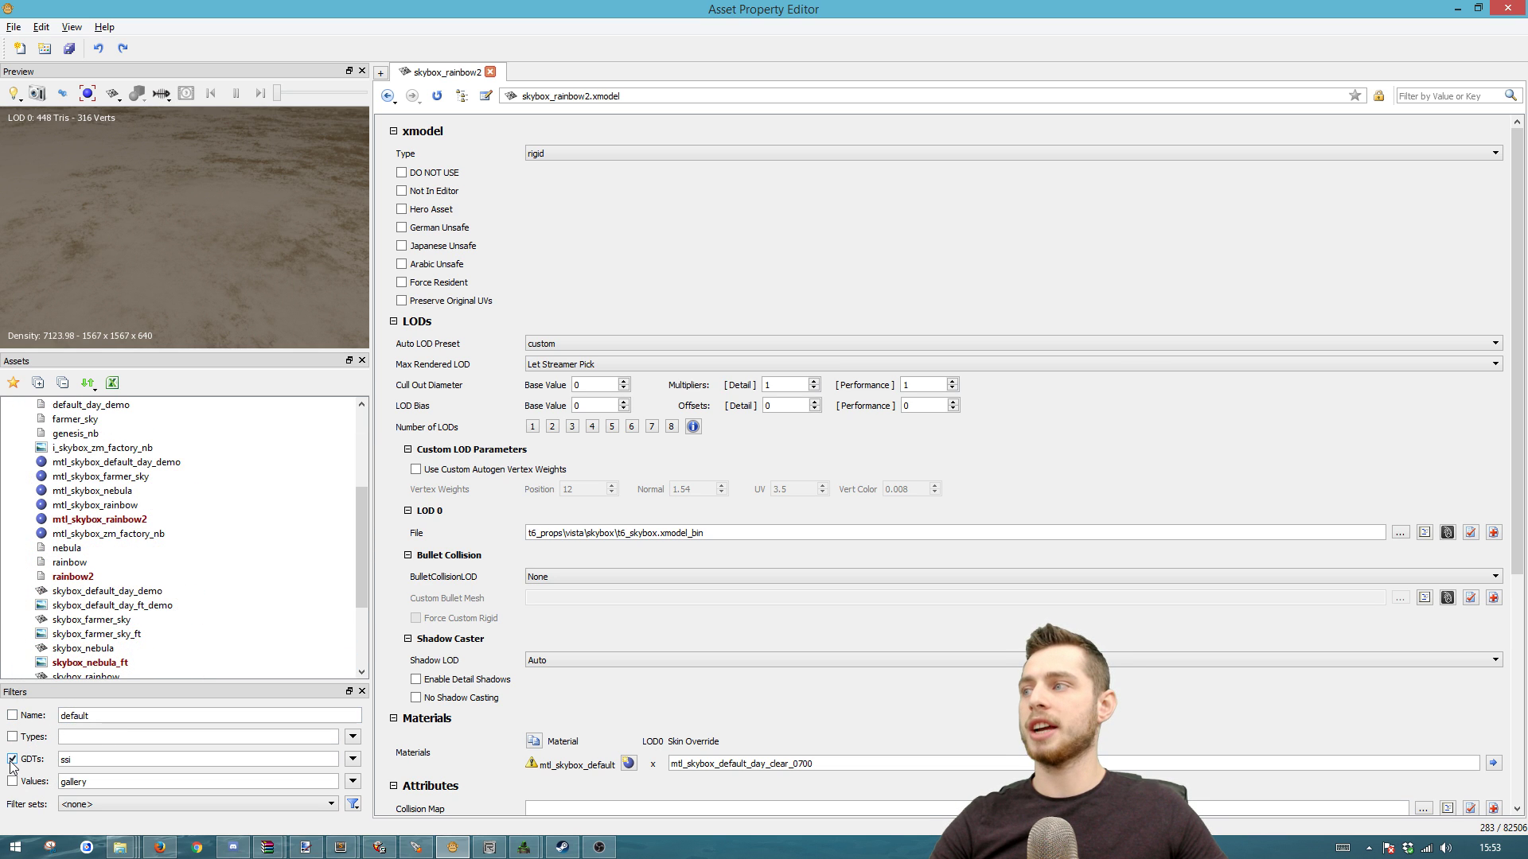
click(53, 465)
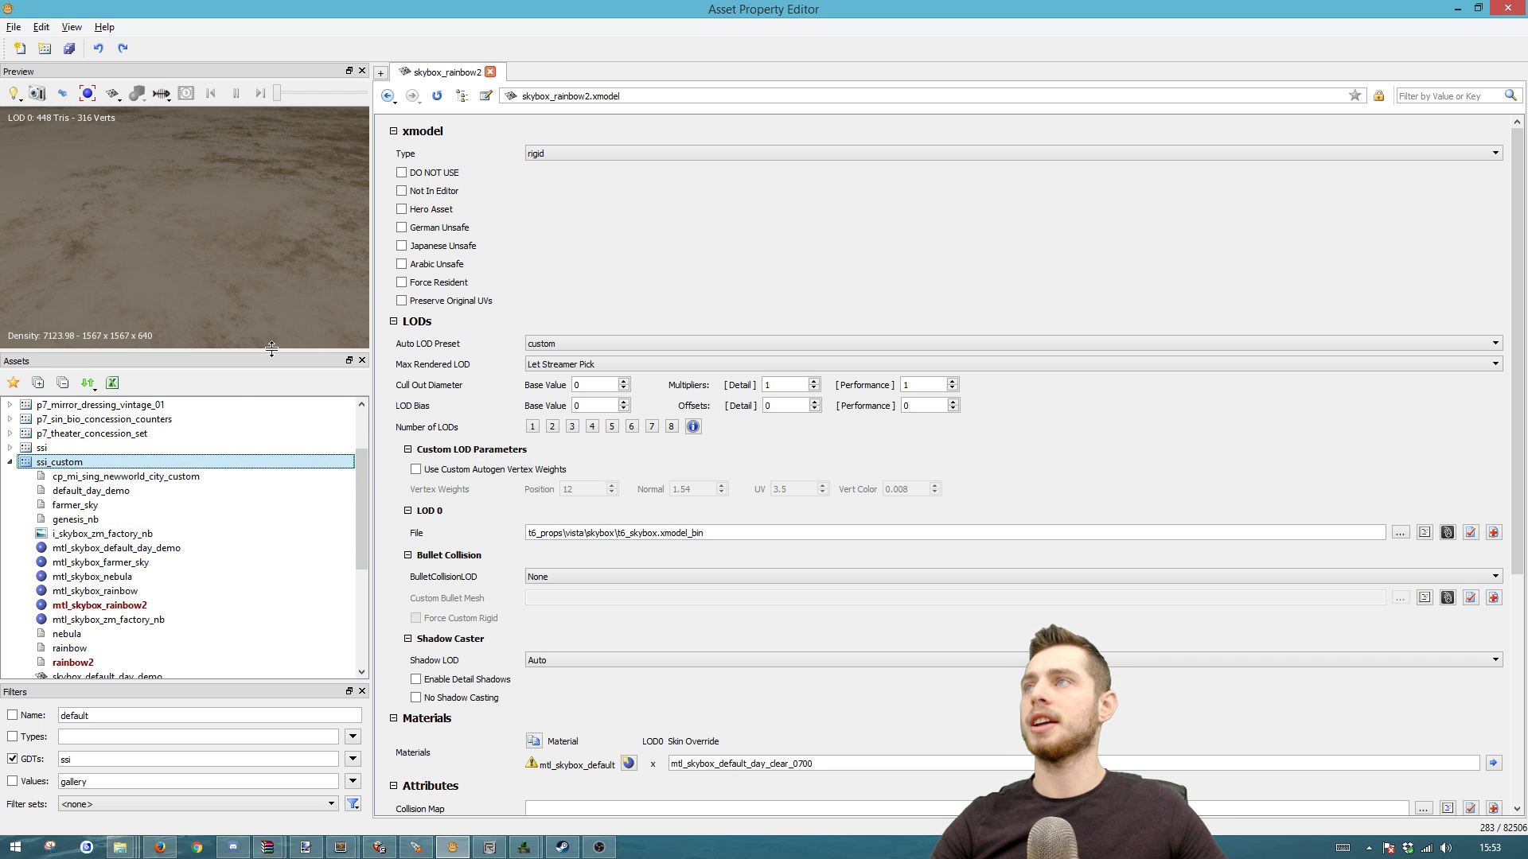
drag(271, 348, 271, 288)
drag(364, 460, 362, 524)
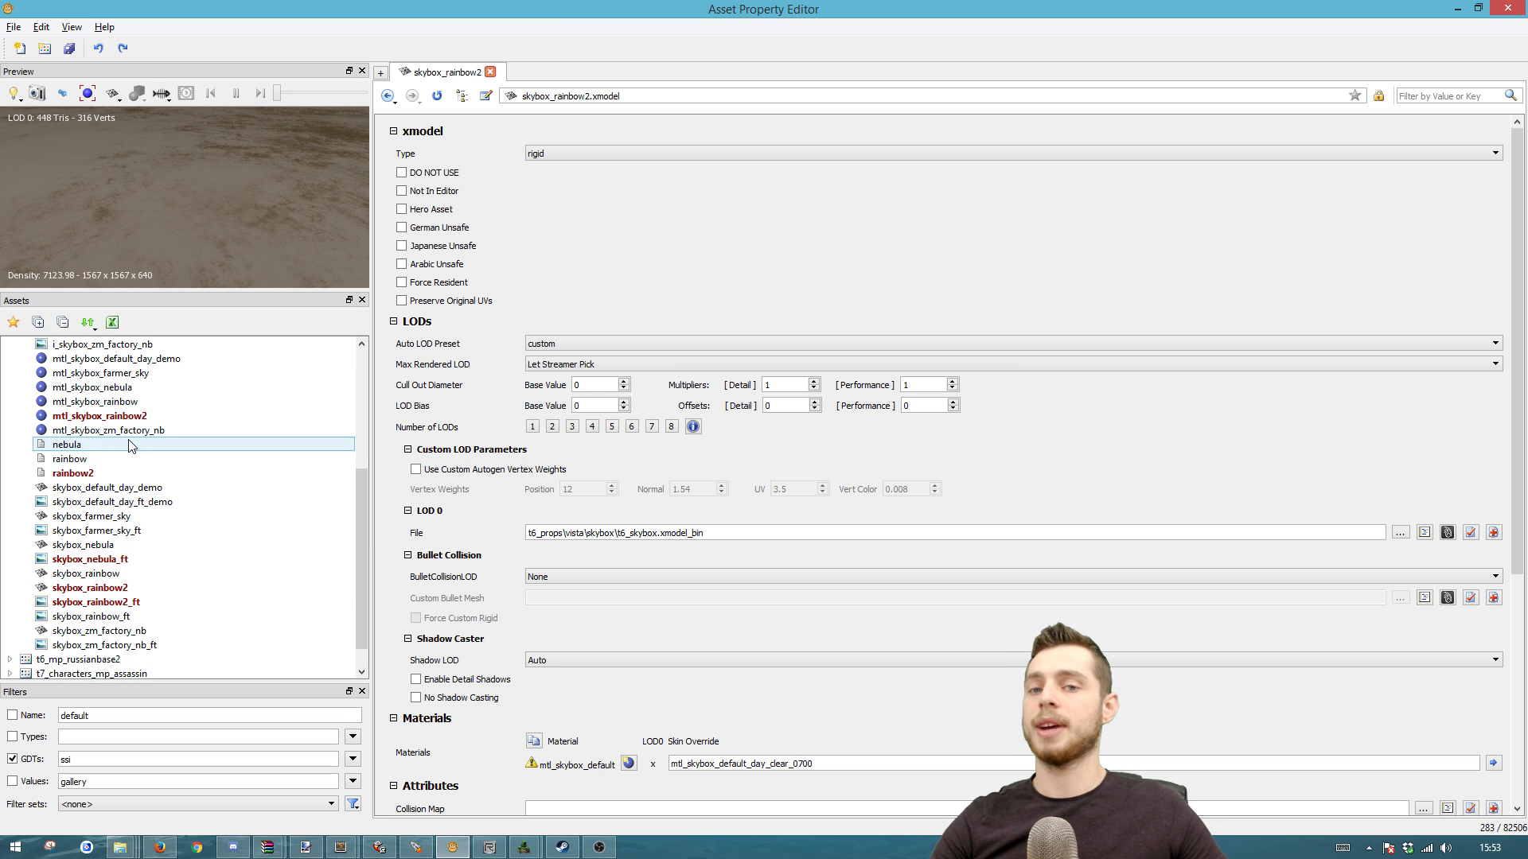
- Check the rainbow2 sun, model, ft image and material assets, then return to the imgur page
click(90, 473)
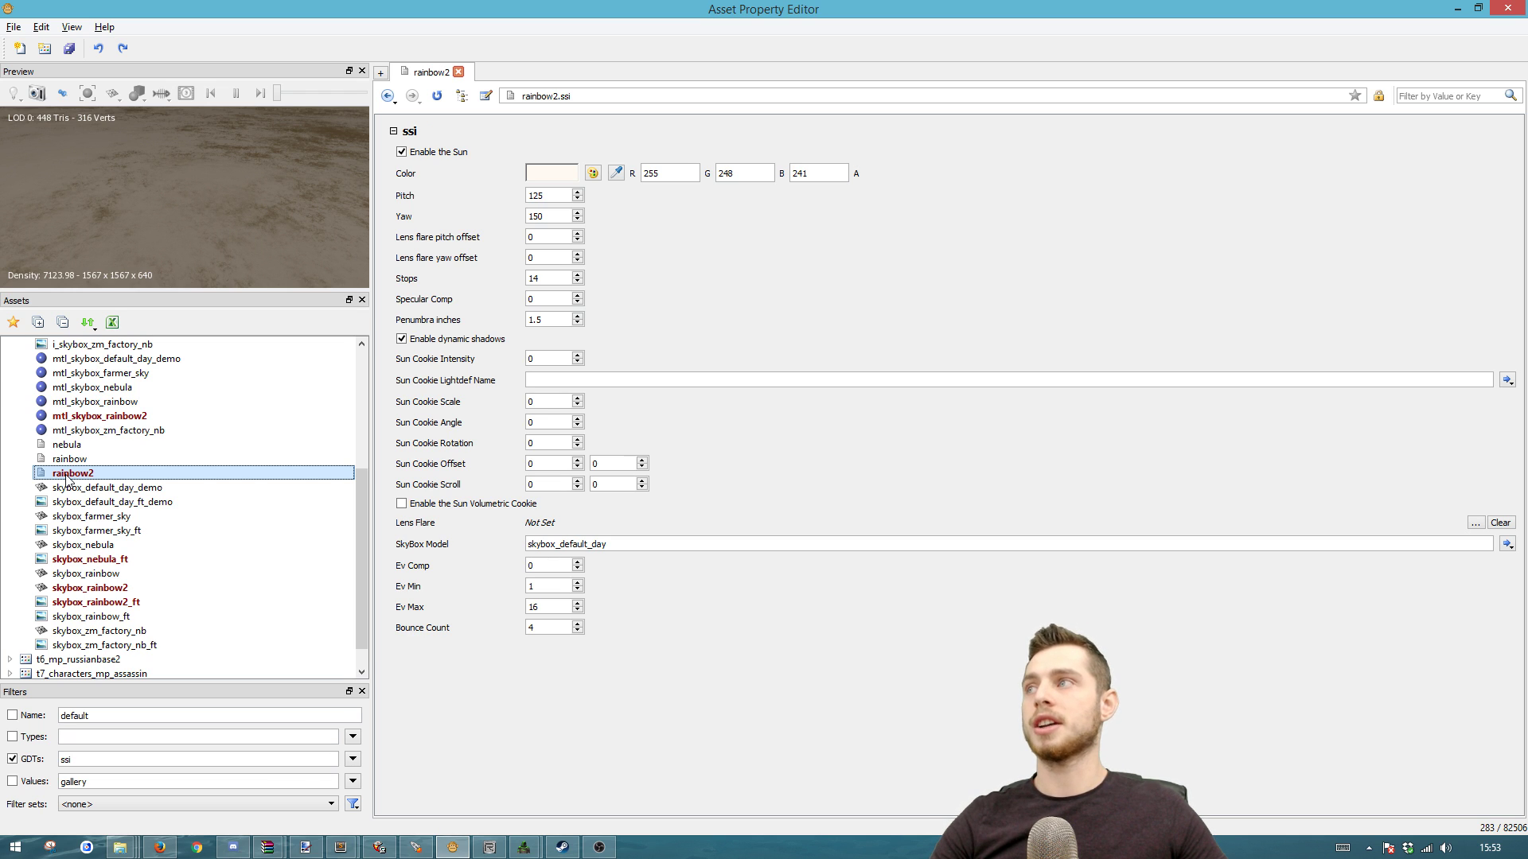
click(94, 590)
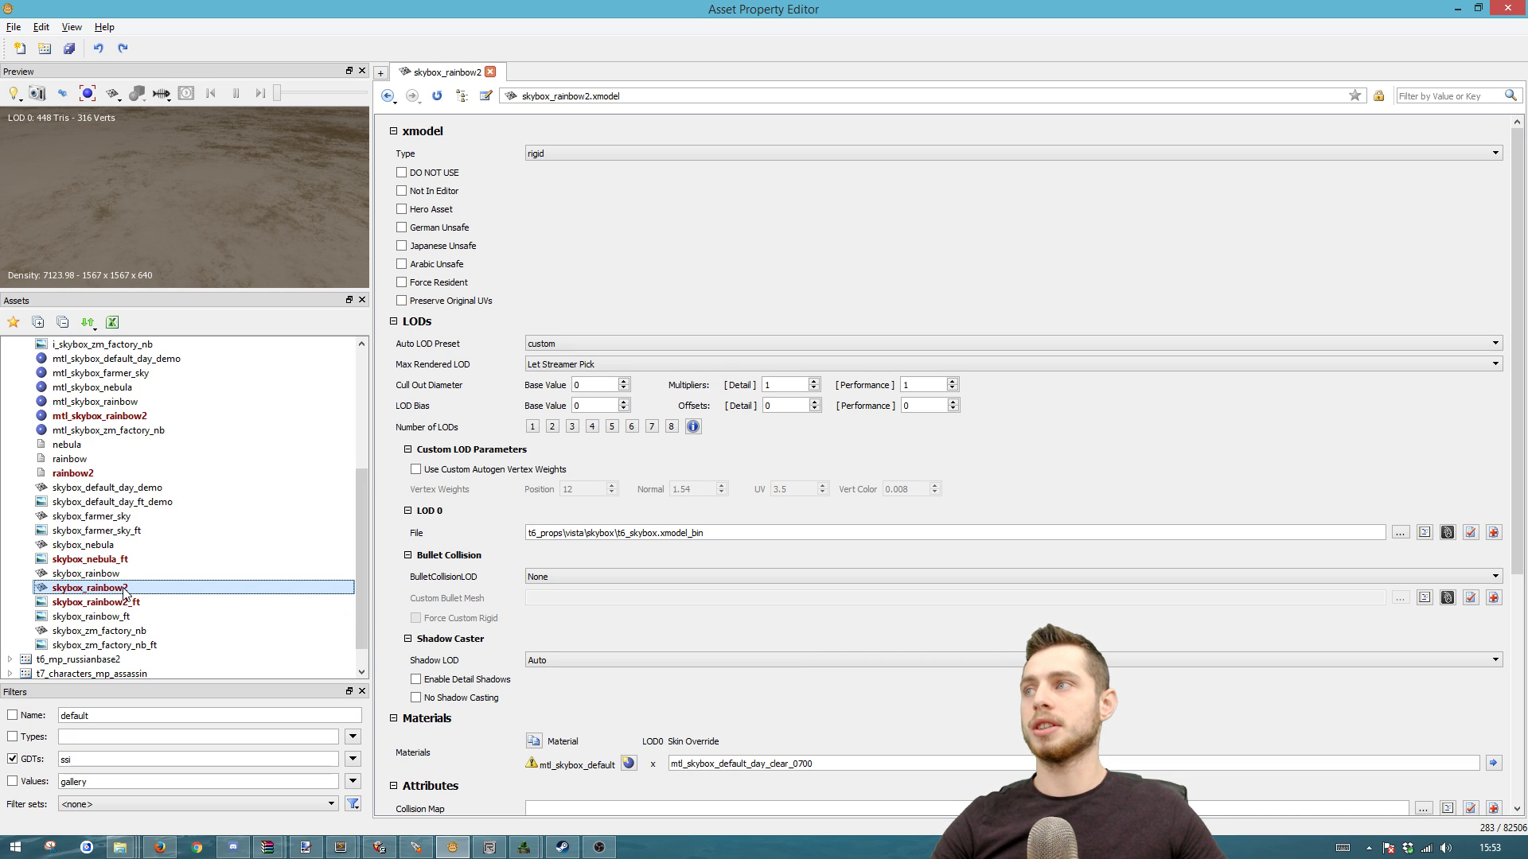
click(89, 602)
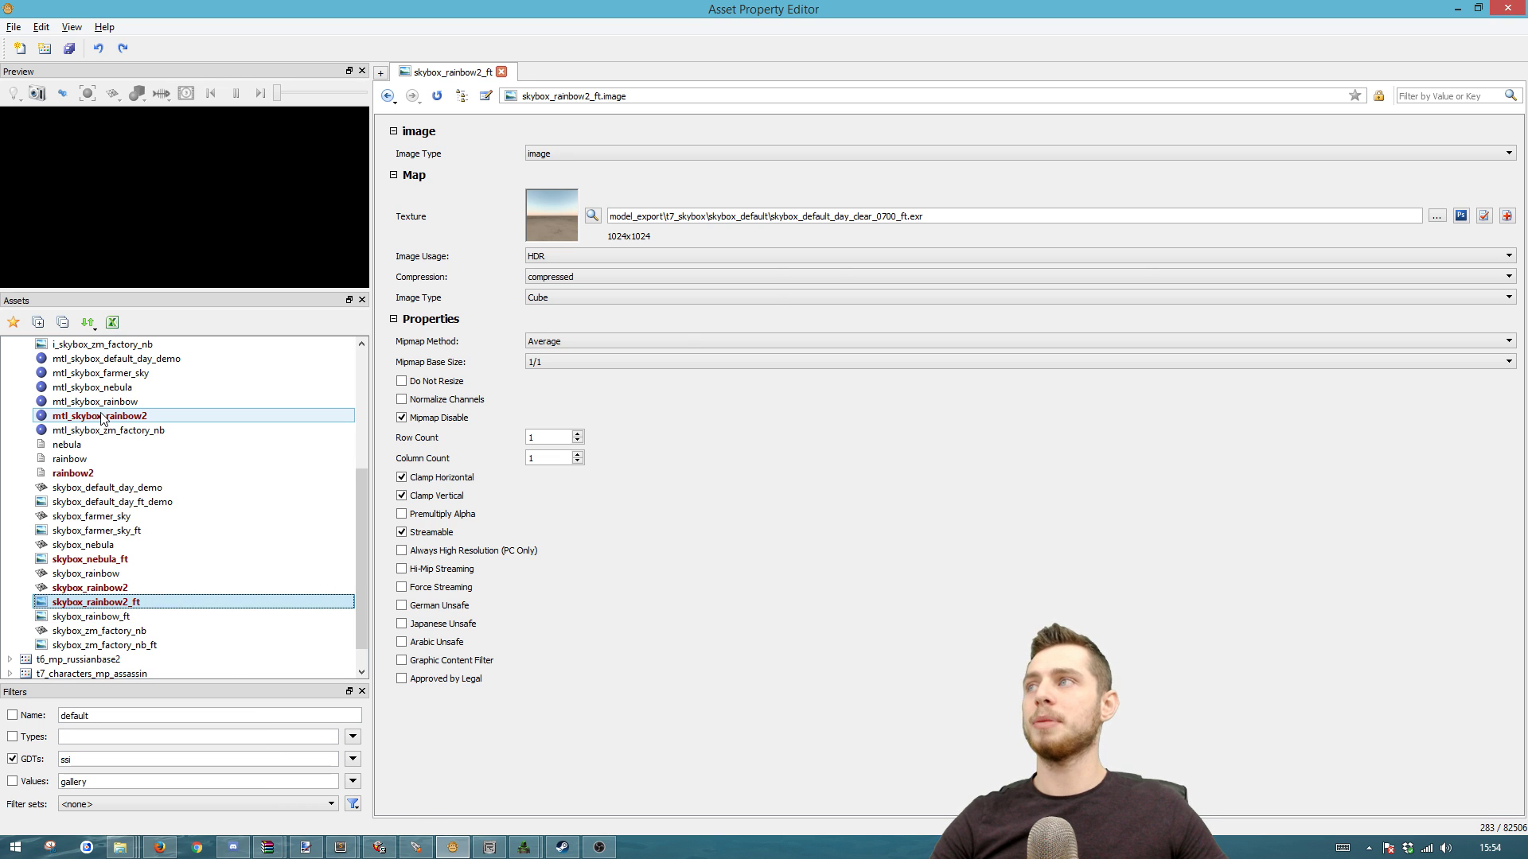
click(100, 417)
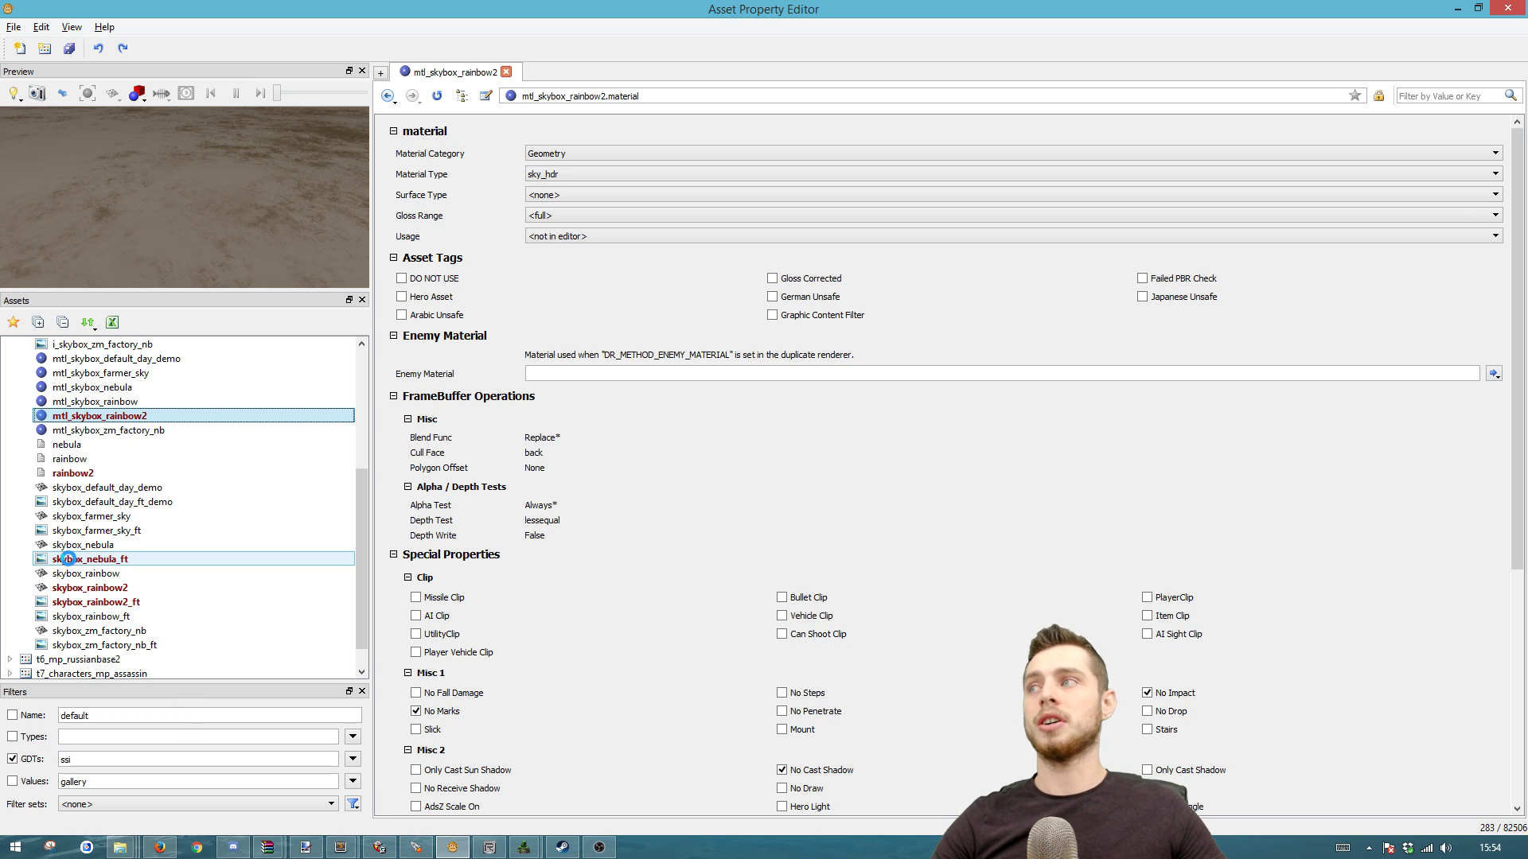
click(120, 603)
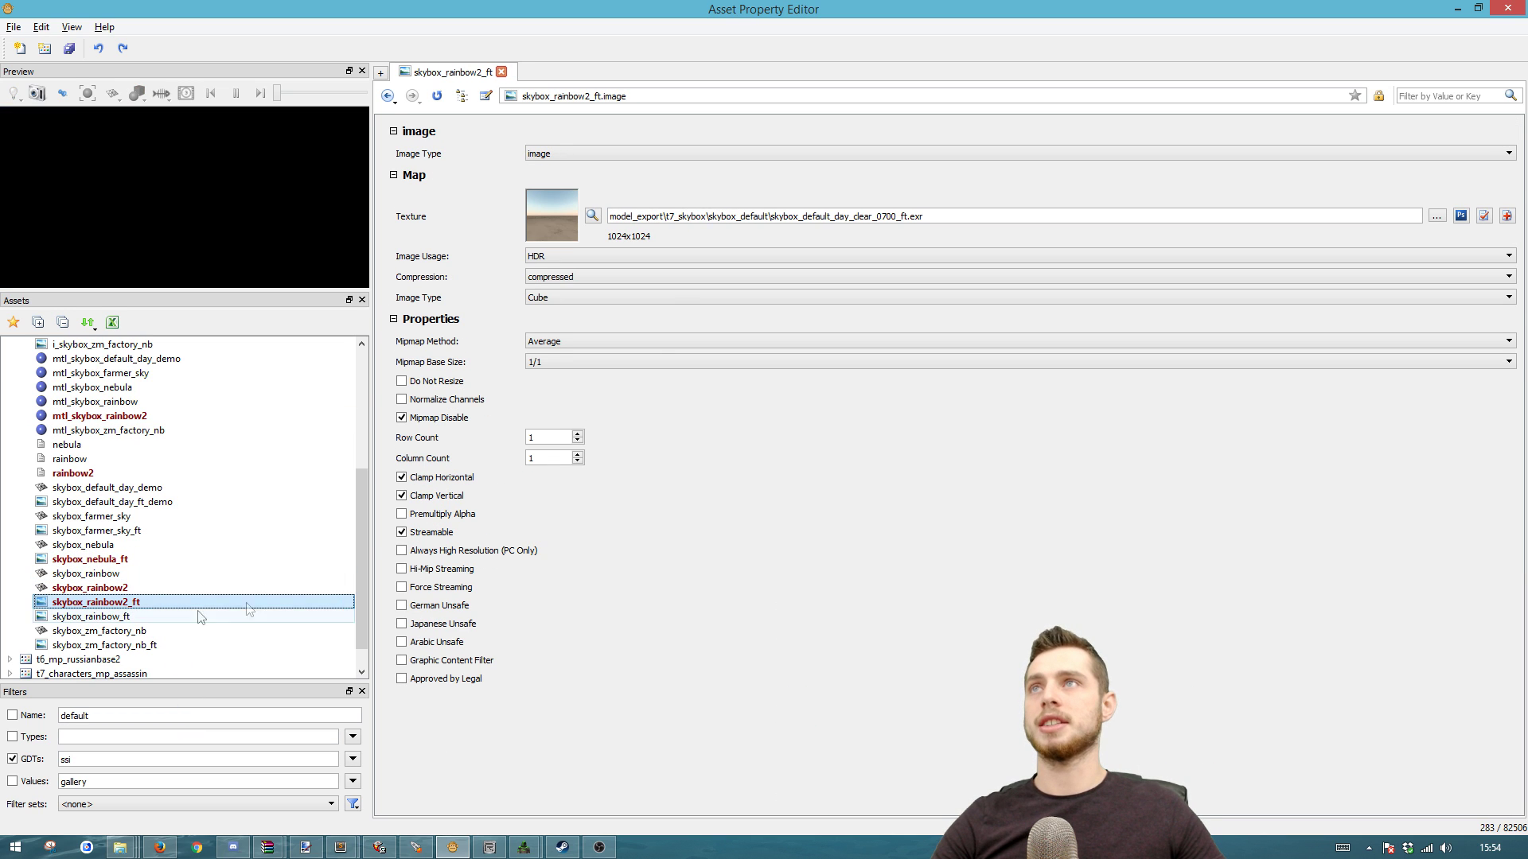
drag(935, 210, 905, 216)
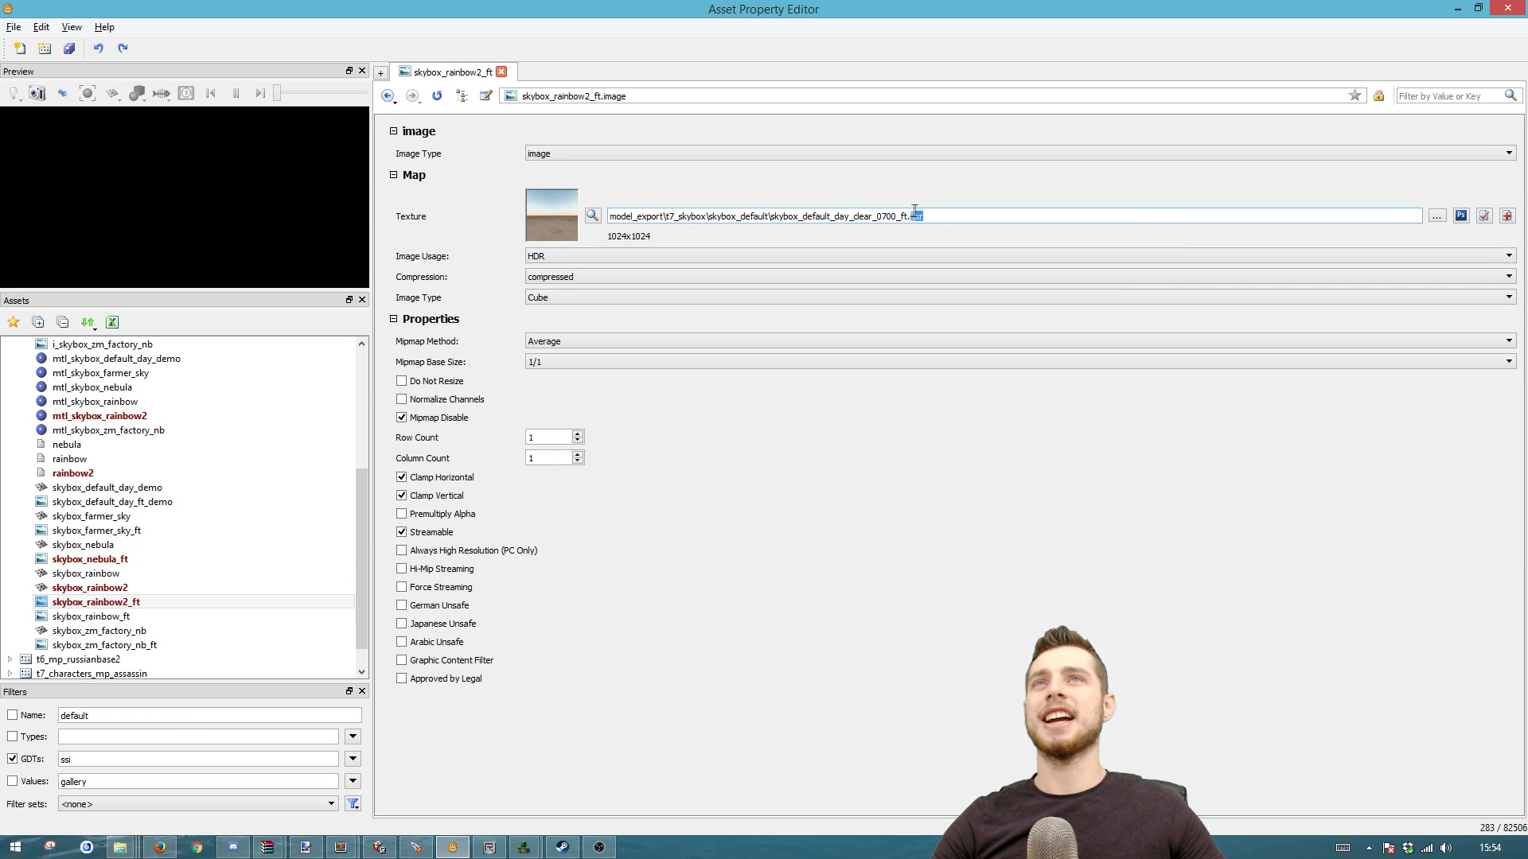
click(173, 848)
click(18, 42)
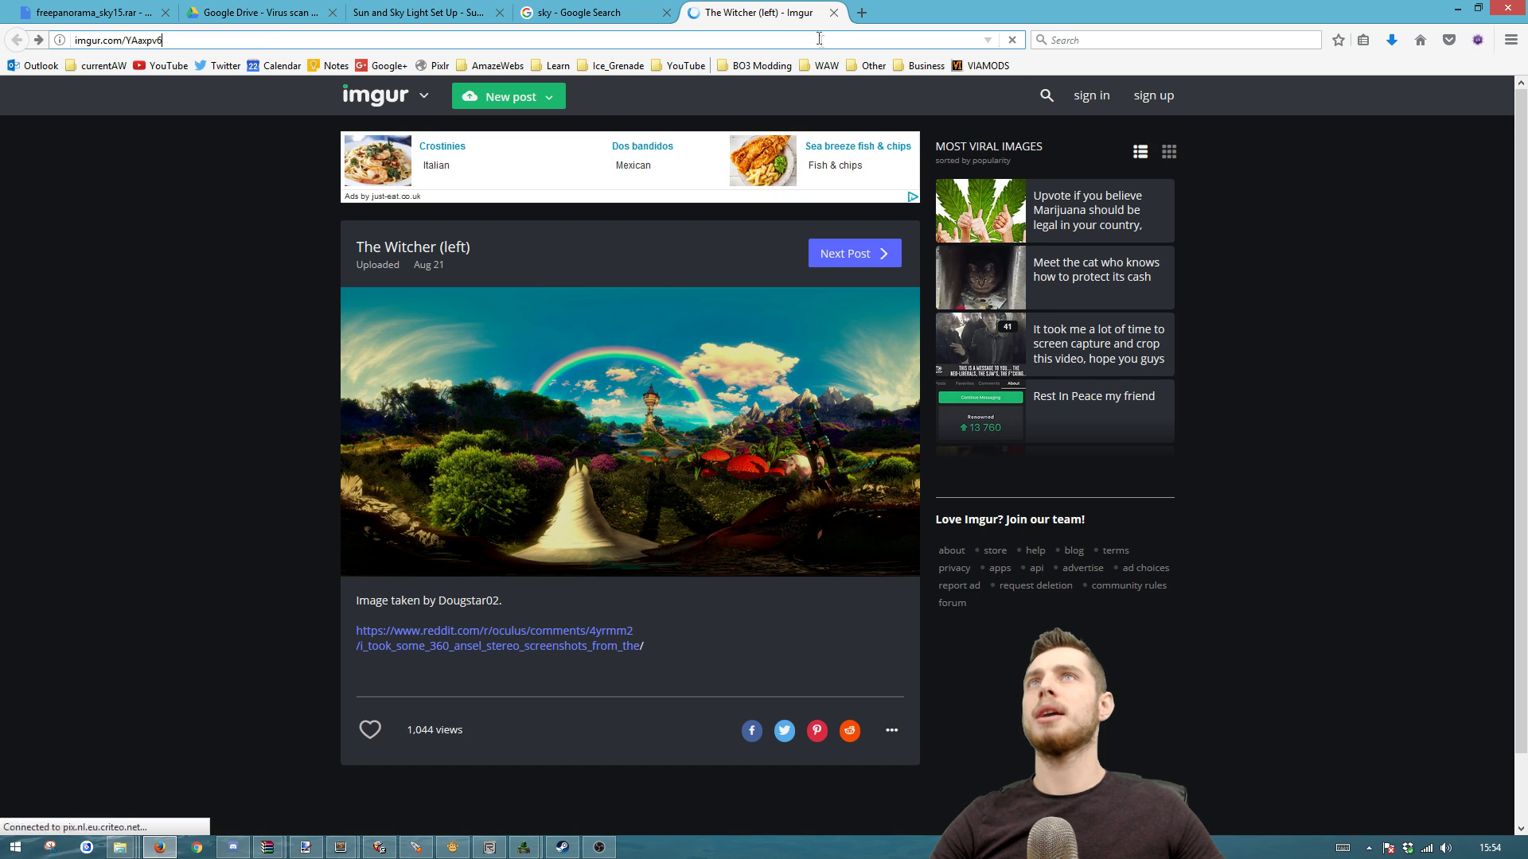
- Search Google for 'skybox'
click(820, 39)
text(google.co.uk/?gfe_rd=cr&ei=vu2ZWIPIJ-vR8gecr77wAg&gws_rd=ssl)
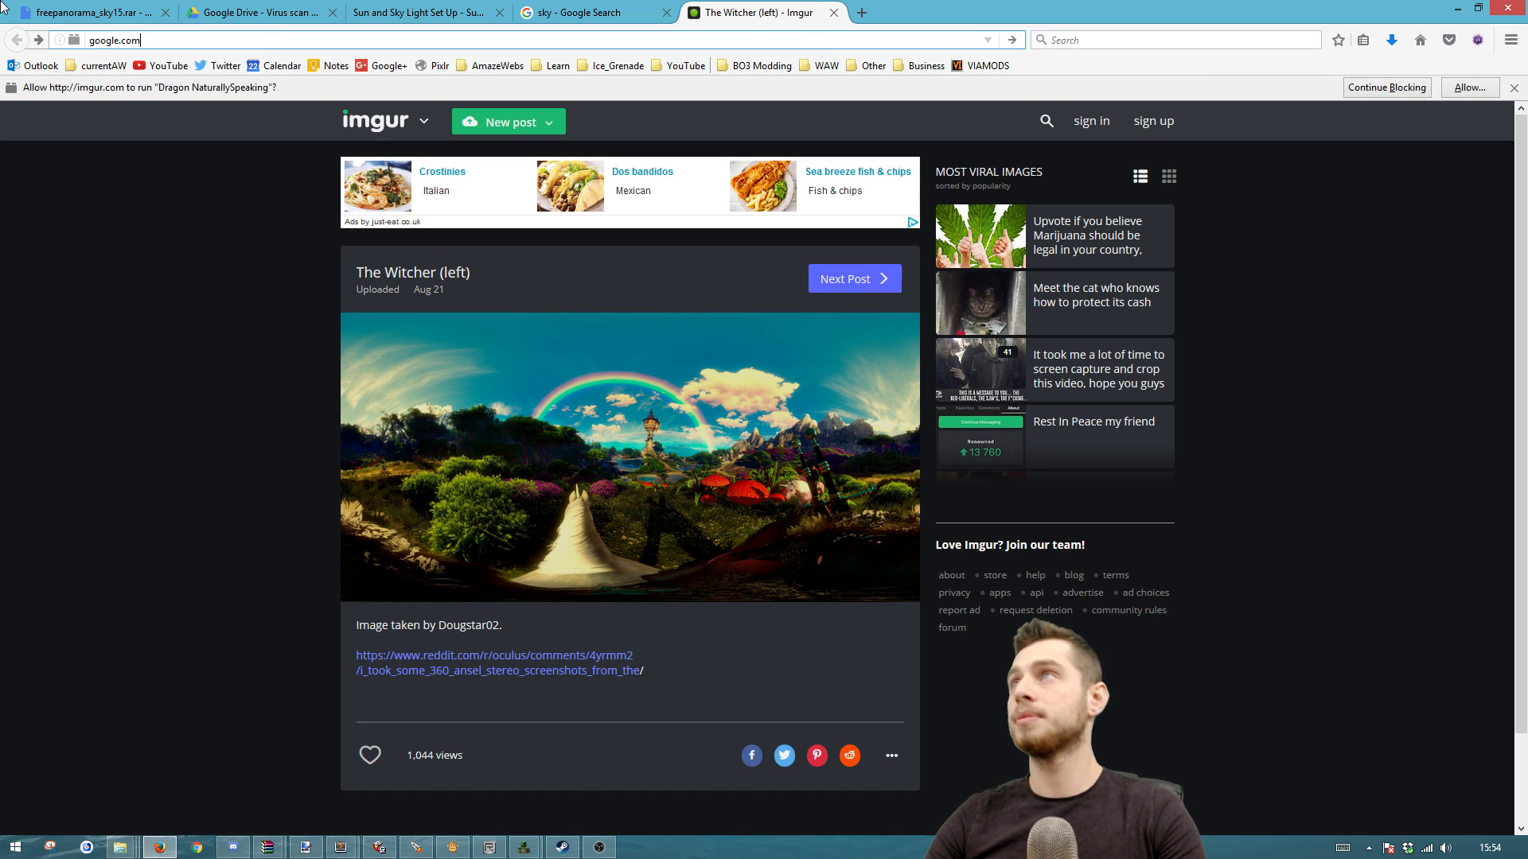
key(Return)
text(skybo)
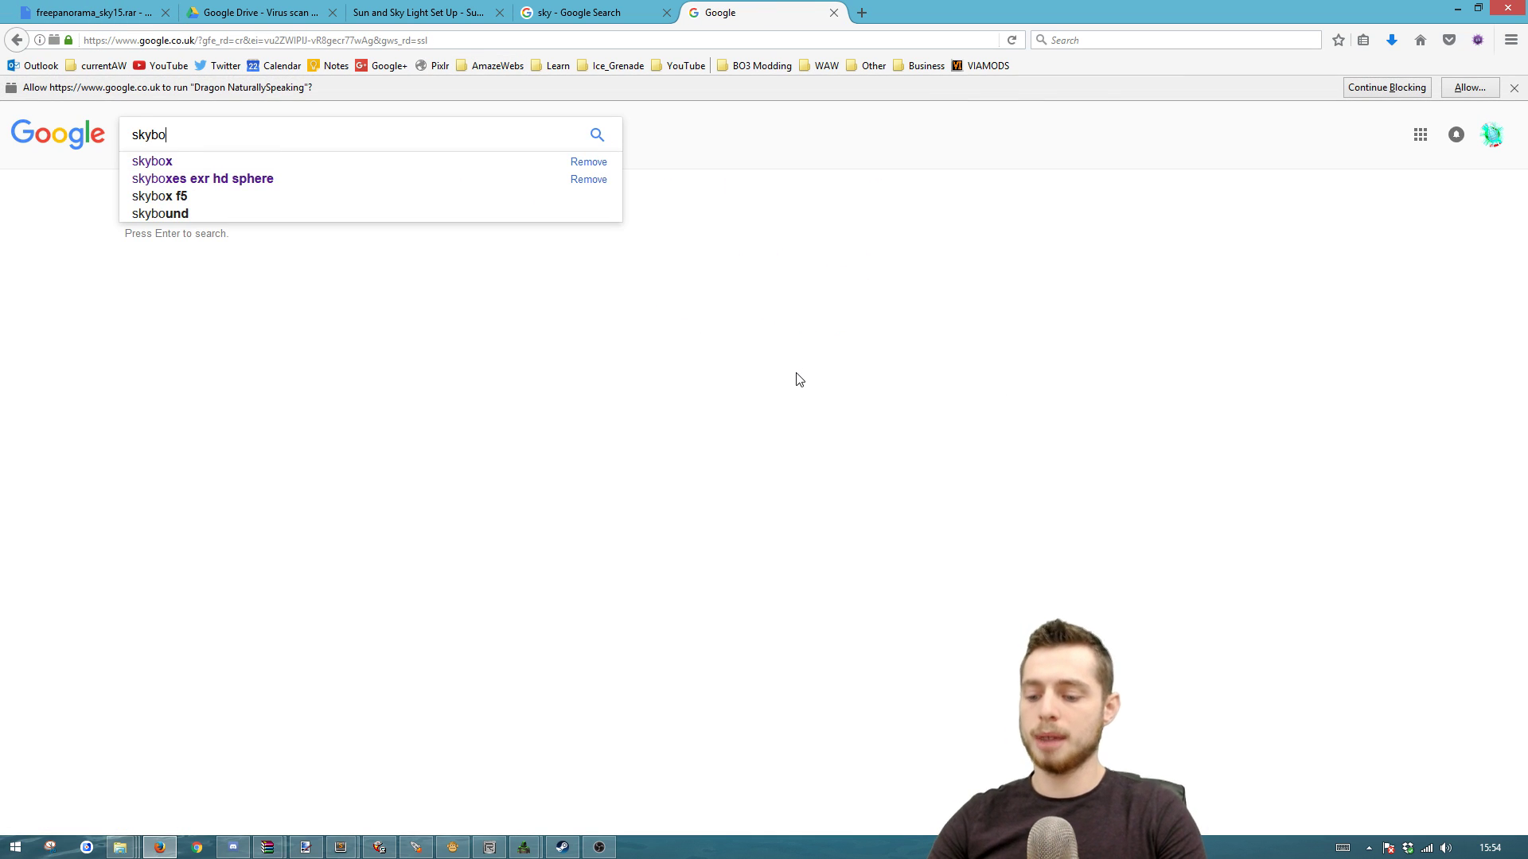
text(x)
key(Return)
- Filter the skybox image results to an exact size of 8192 × 4096
click(256, 188)
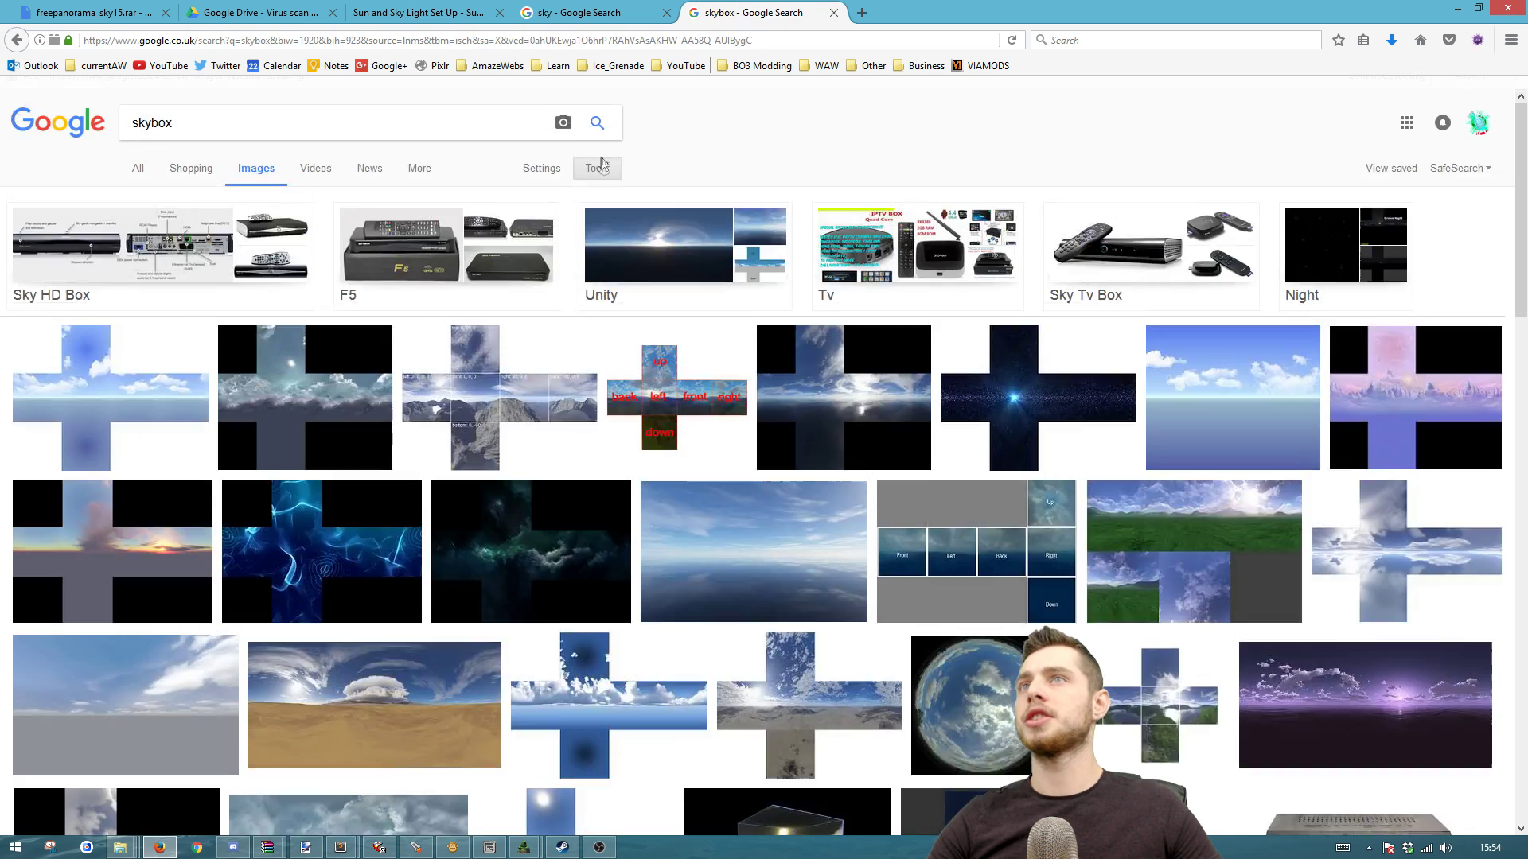
click(603, 164)
click(152, 211)
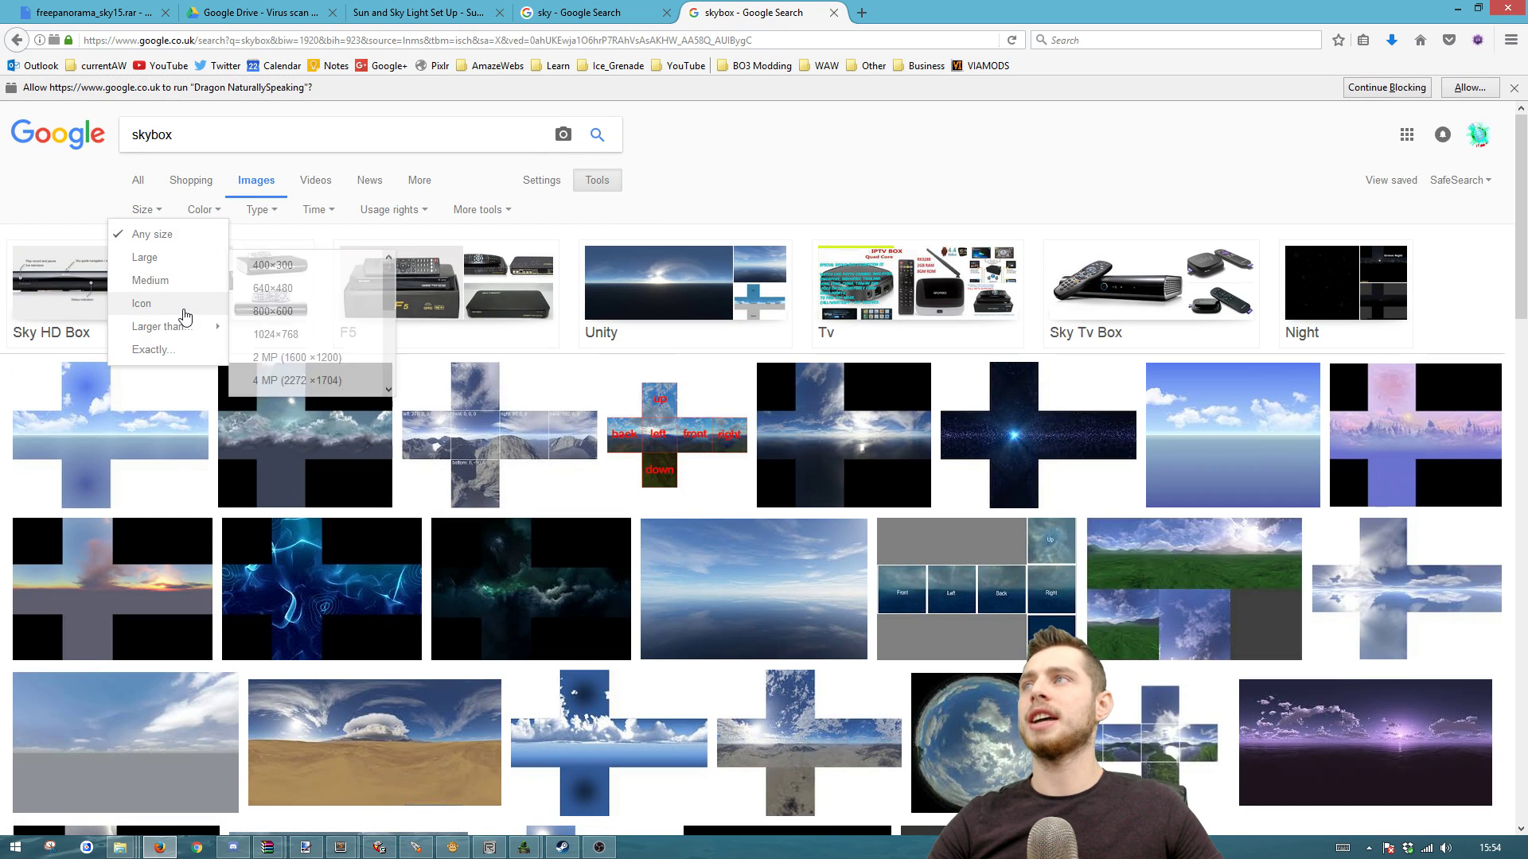
click(192, 351)
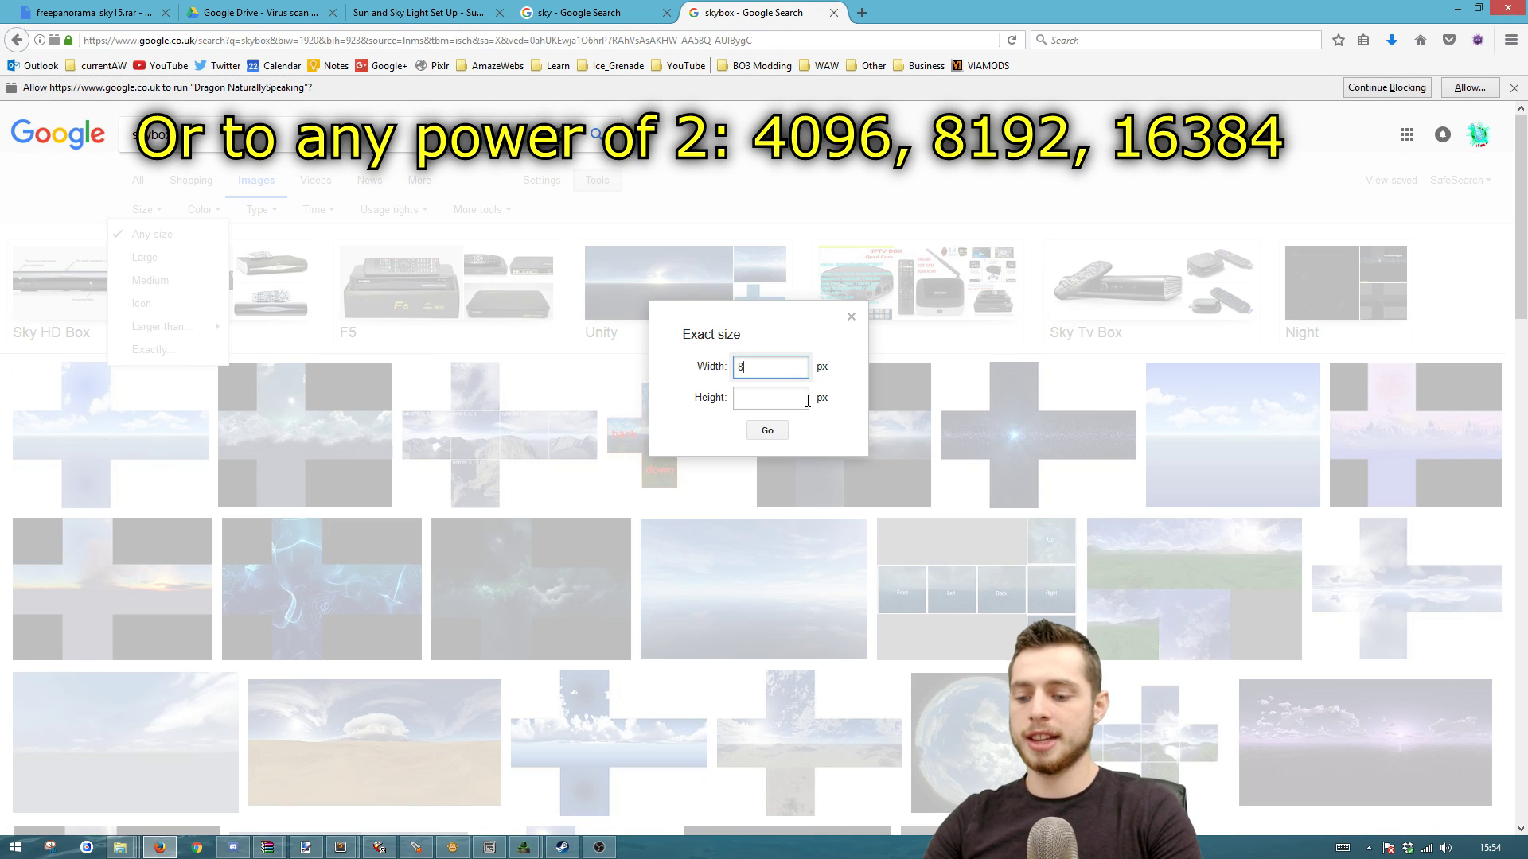
click(808, 400)
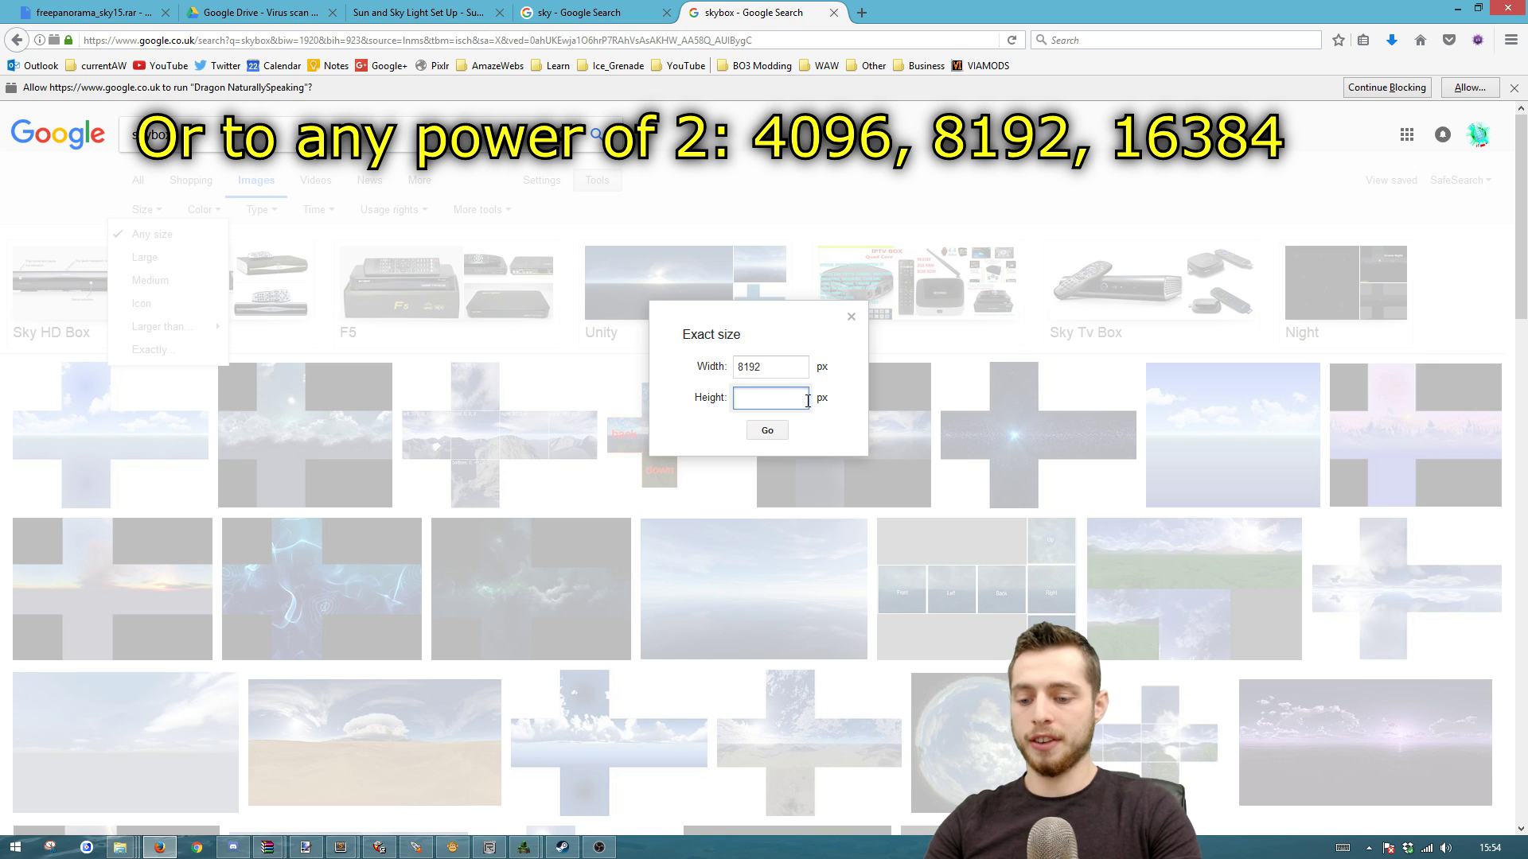
text(4096)
key(Return)
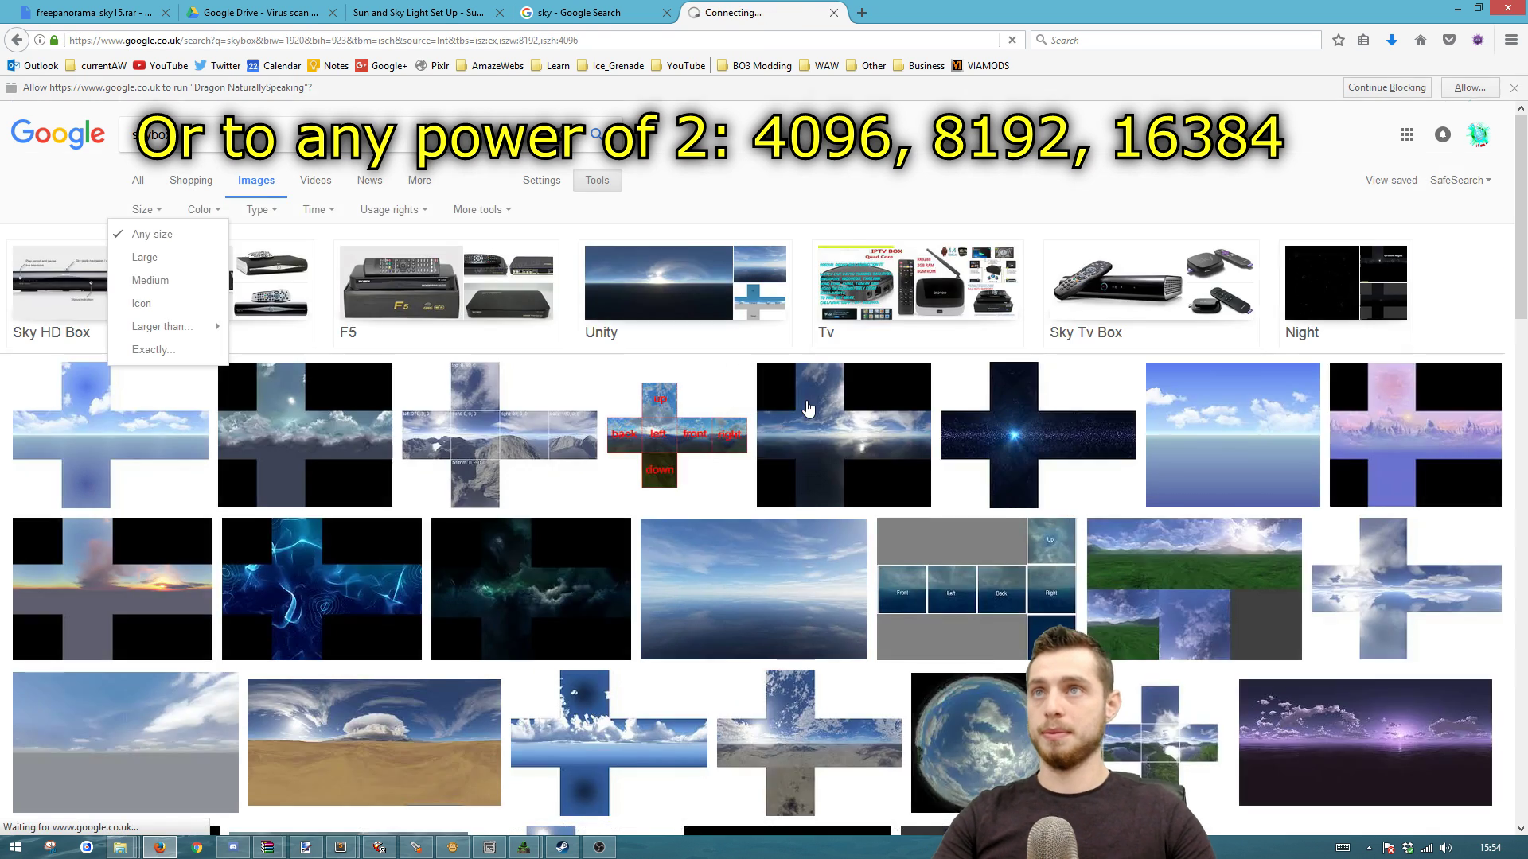
- Browse the 8192 × 4096 images, then go back to the All web results
scroll(1011, 518, down, 5)
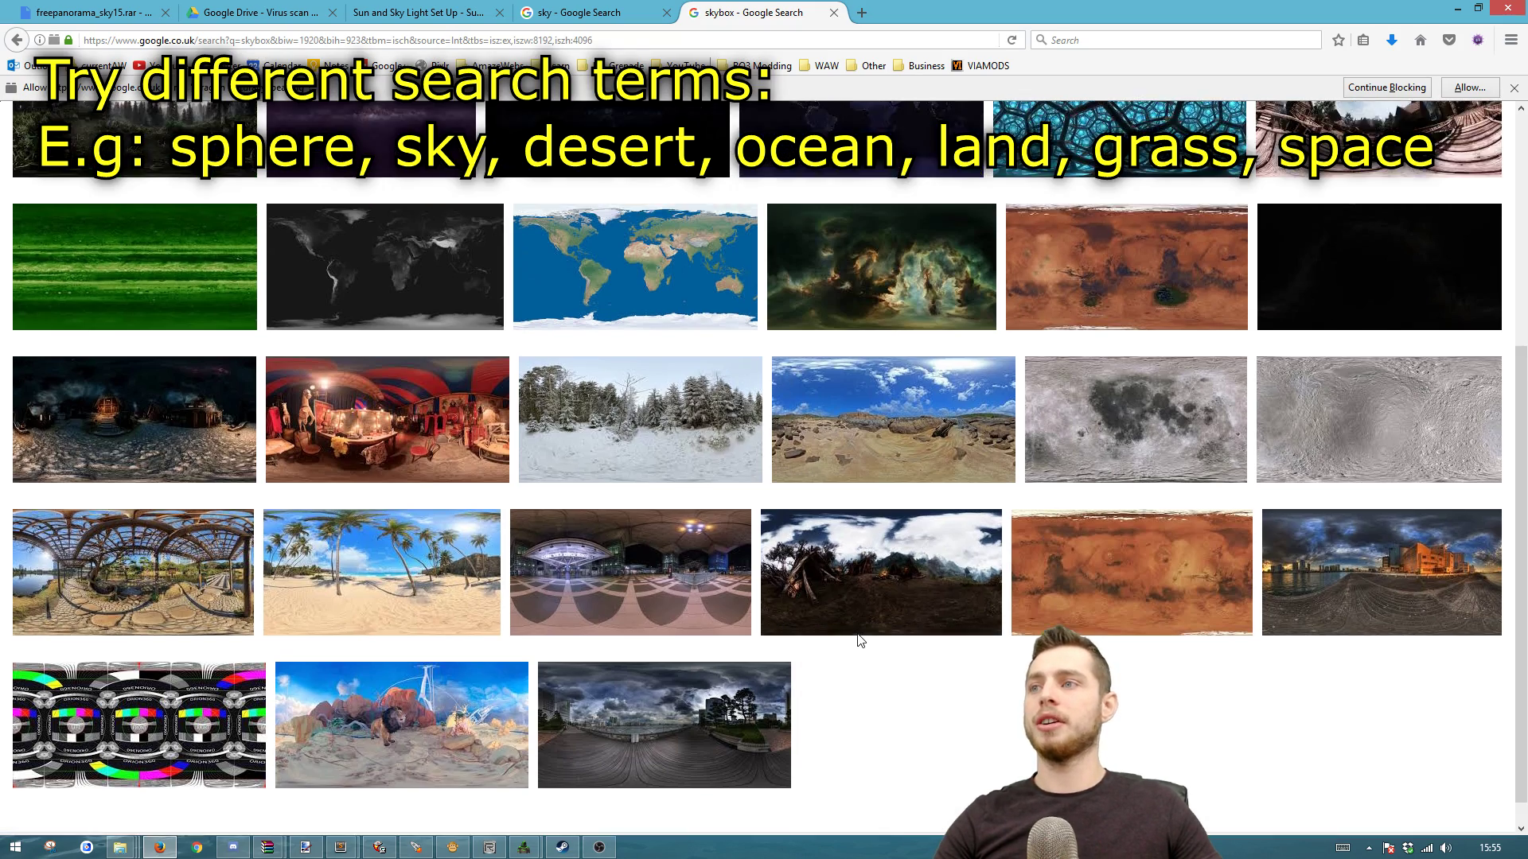
scroll(458, 706, up, 5)
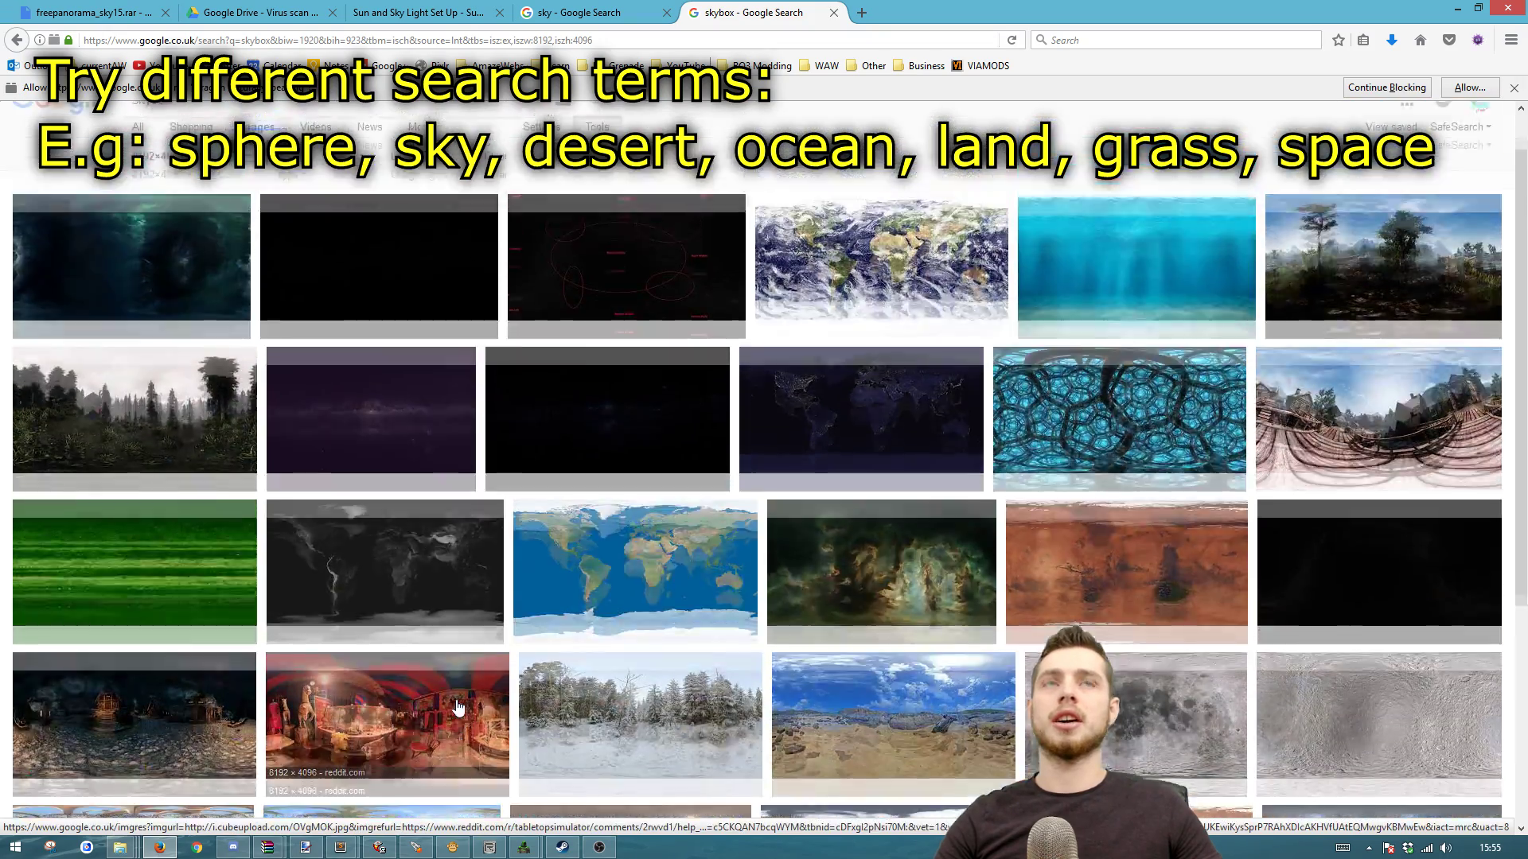
scroll(451, 700, up, 1)
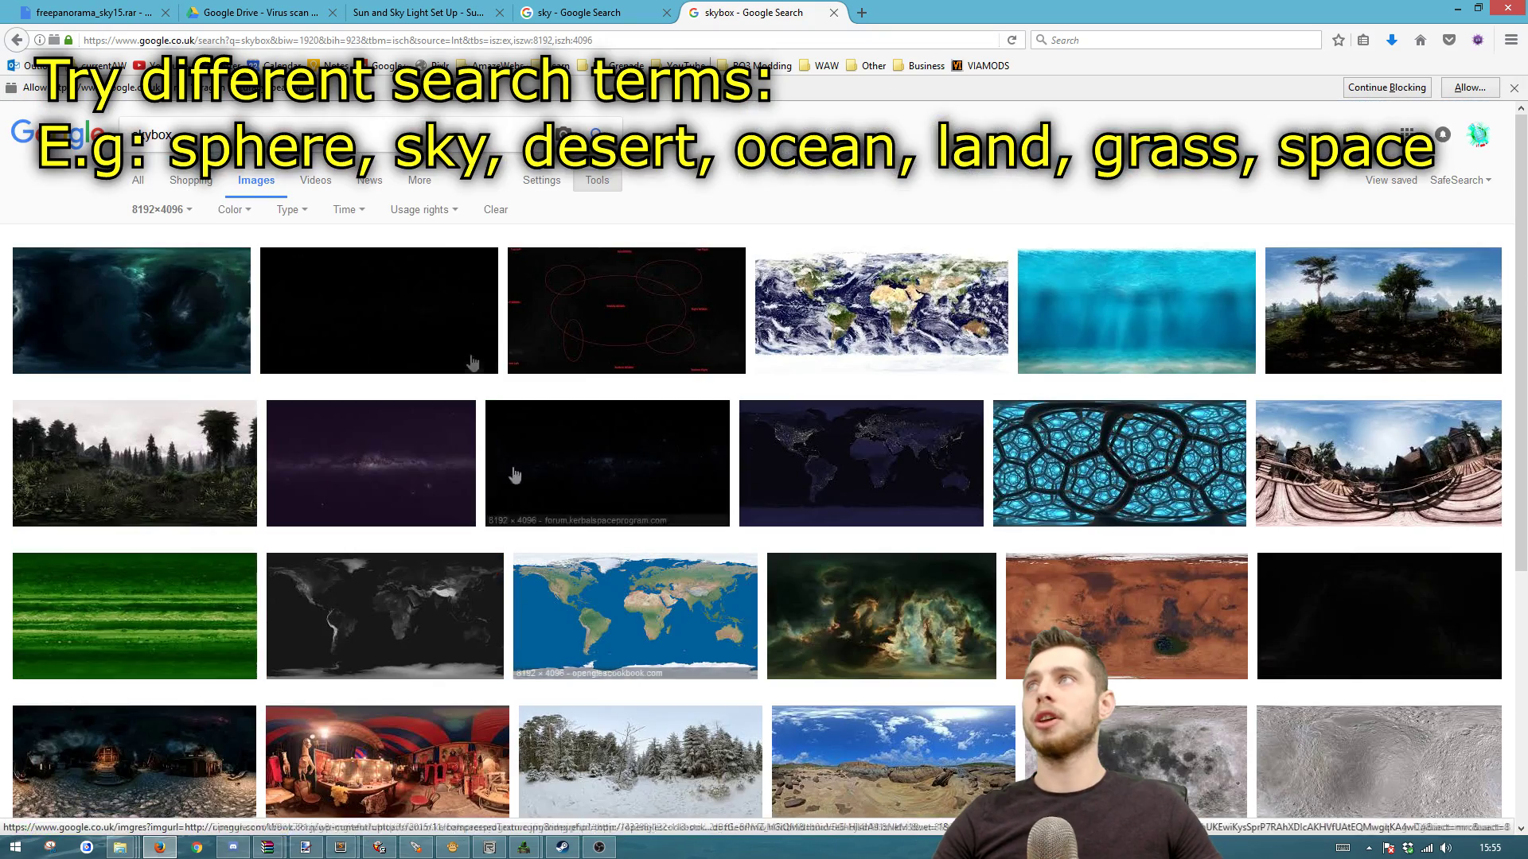
click(141, 185)
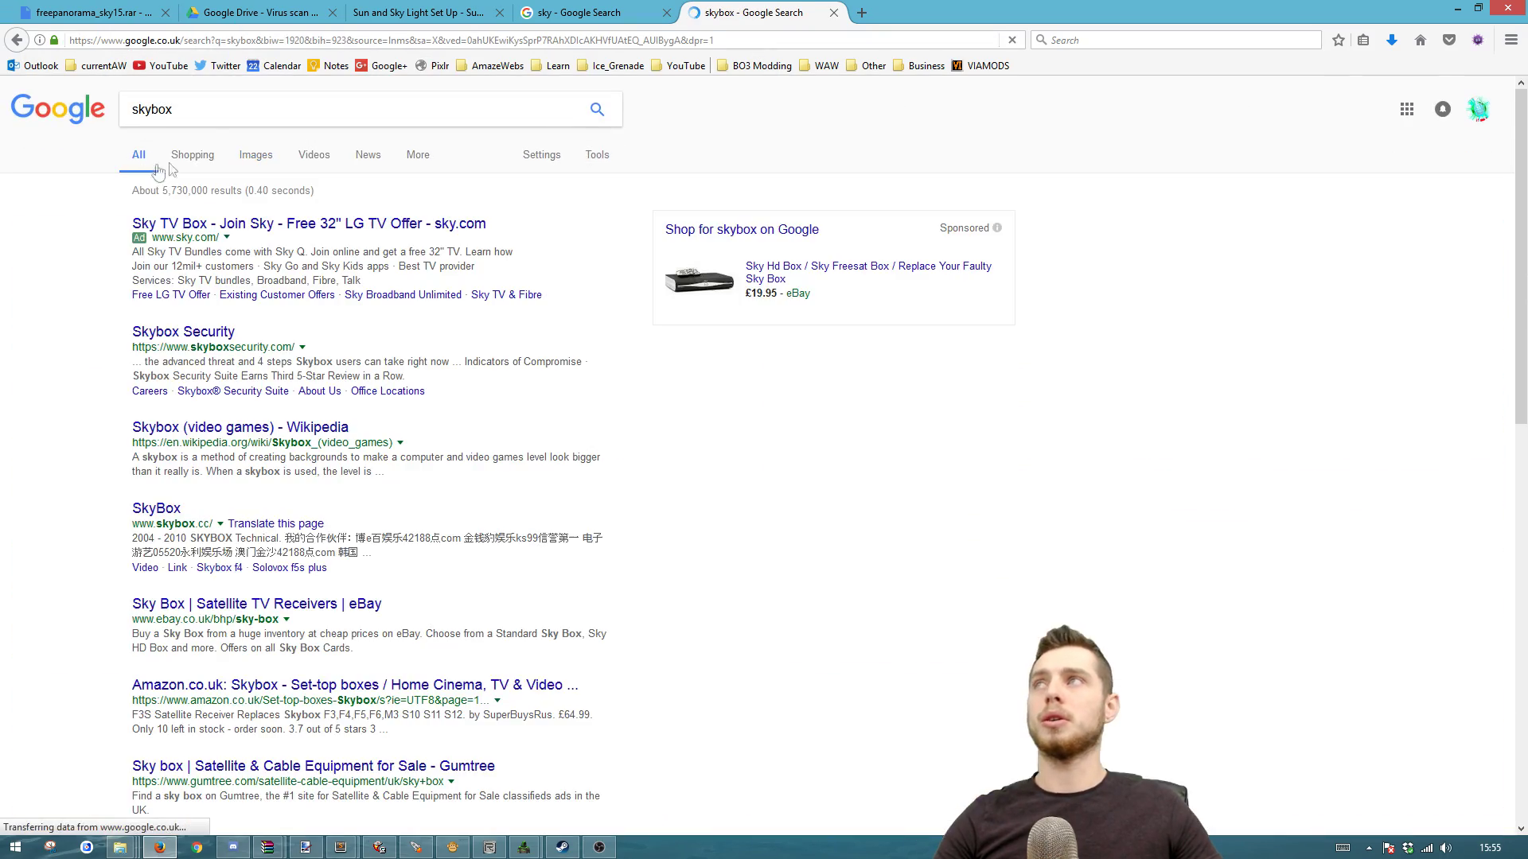
- Search Google for 'skybox sphere' and scroll through the web results
click(338, 119)
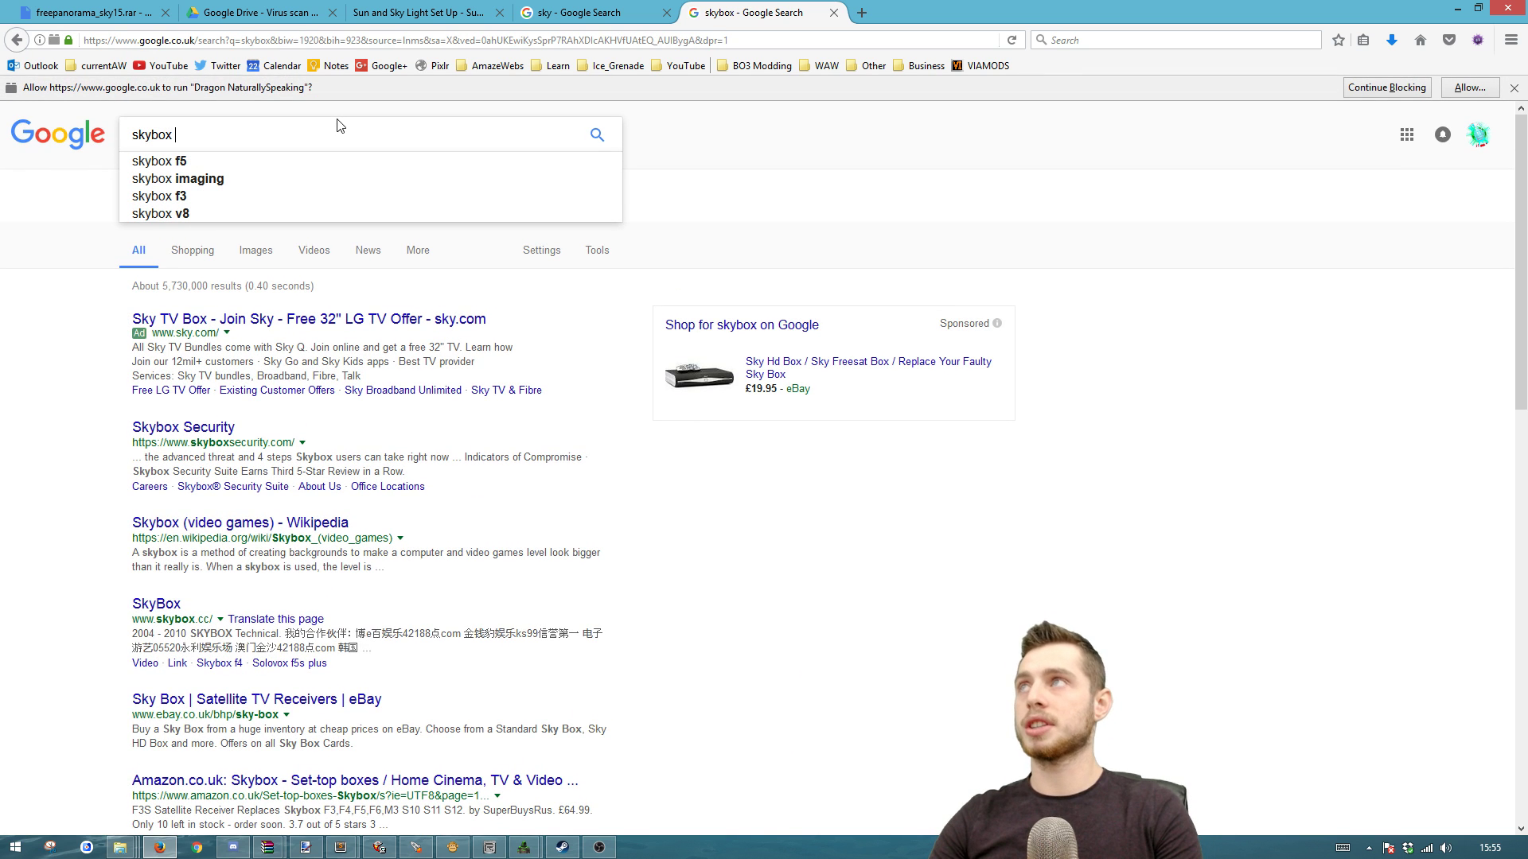
text(sphere)
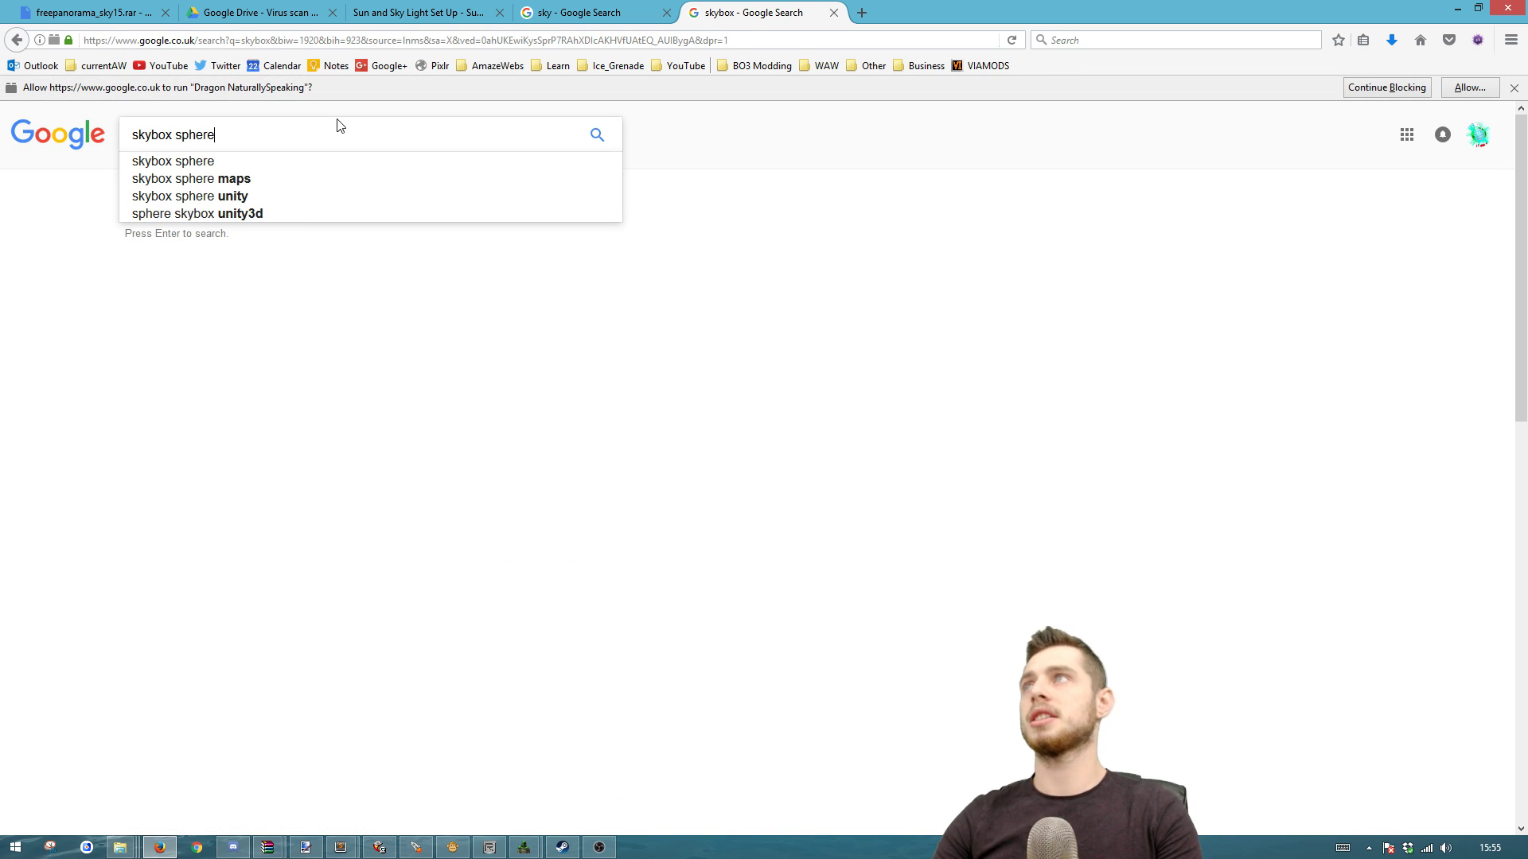
key(Return)
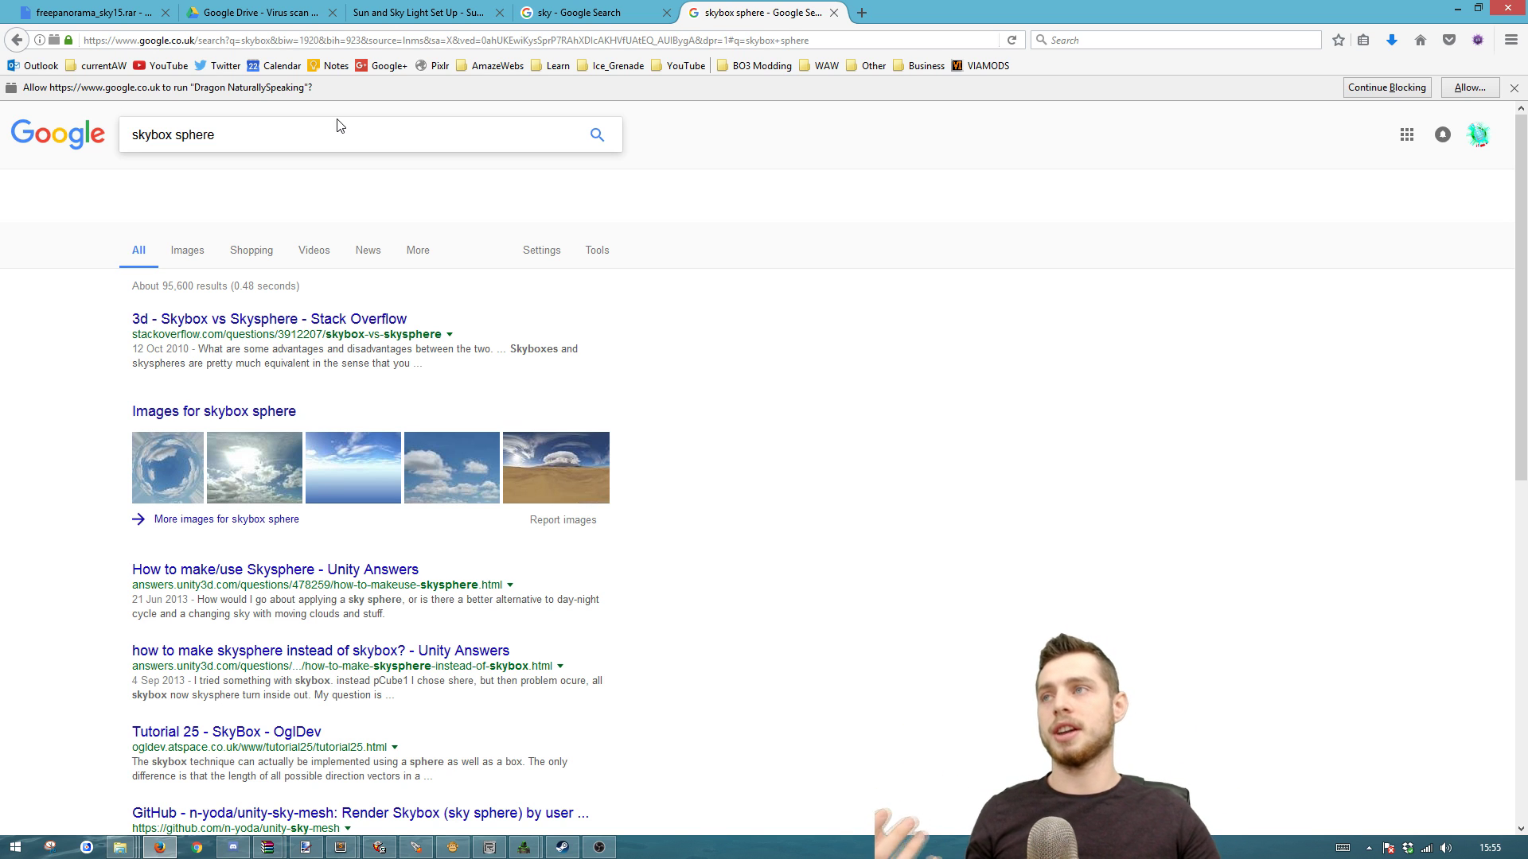
click(243, 146)
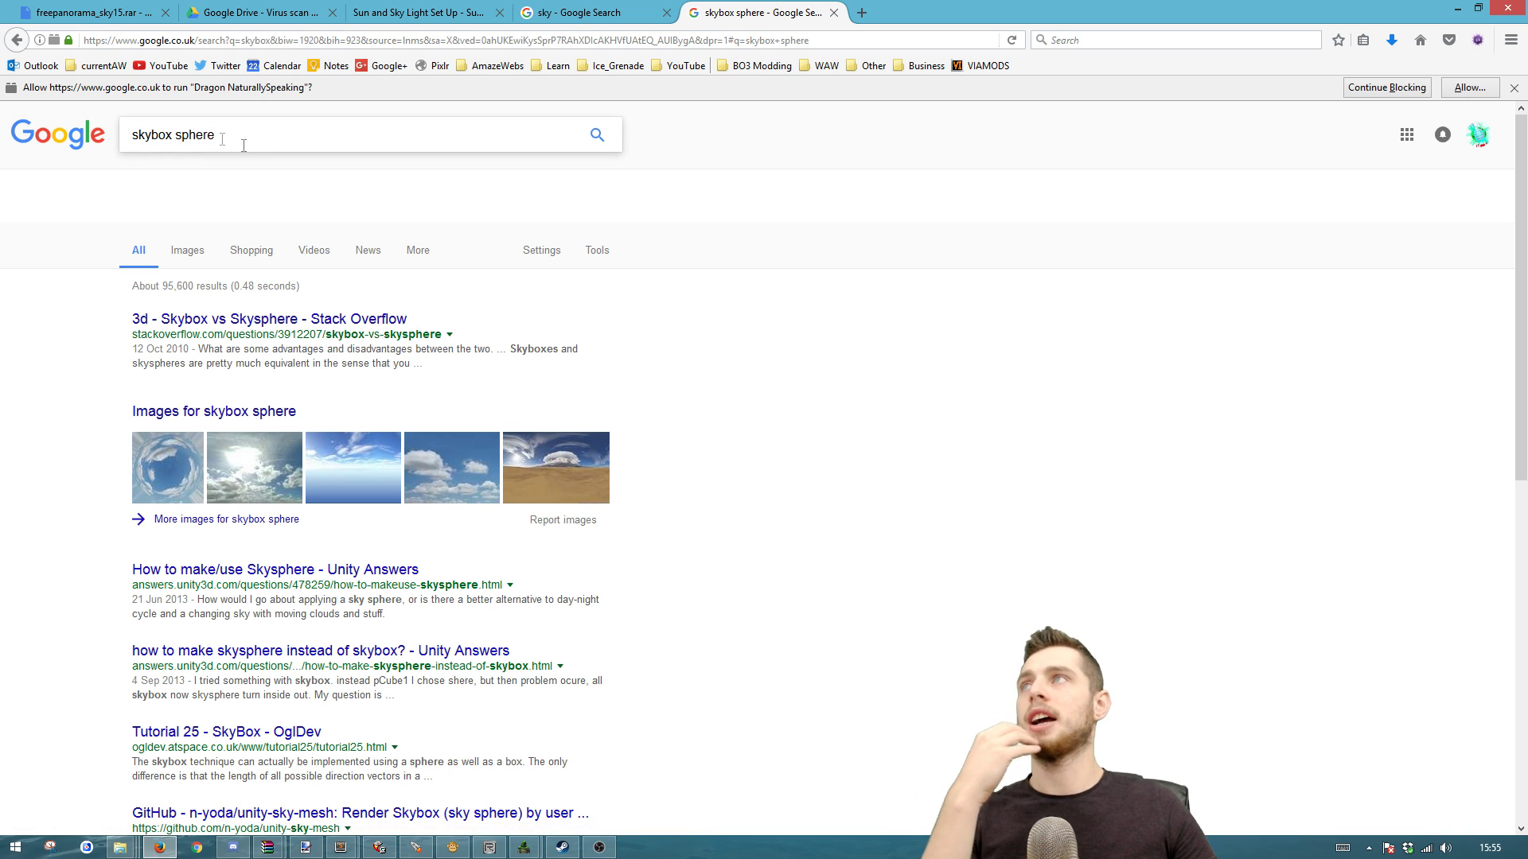
scroll(631, 580, down, 10)
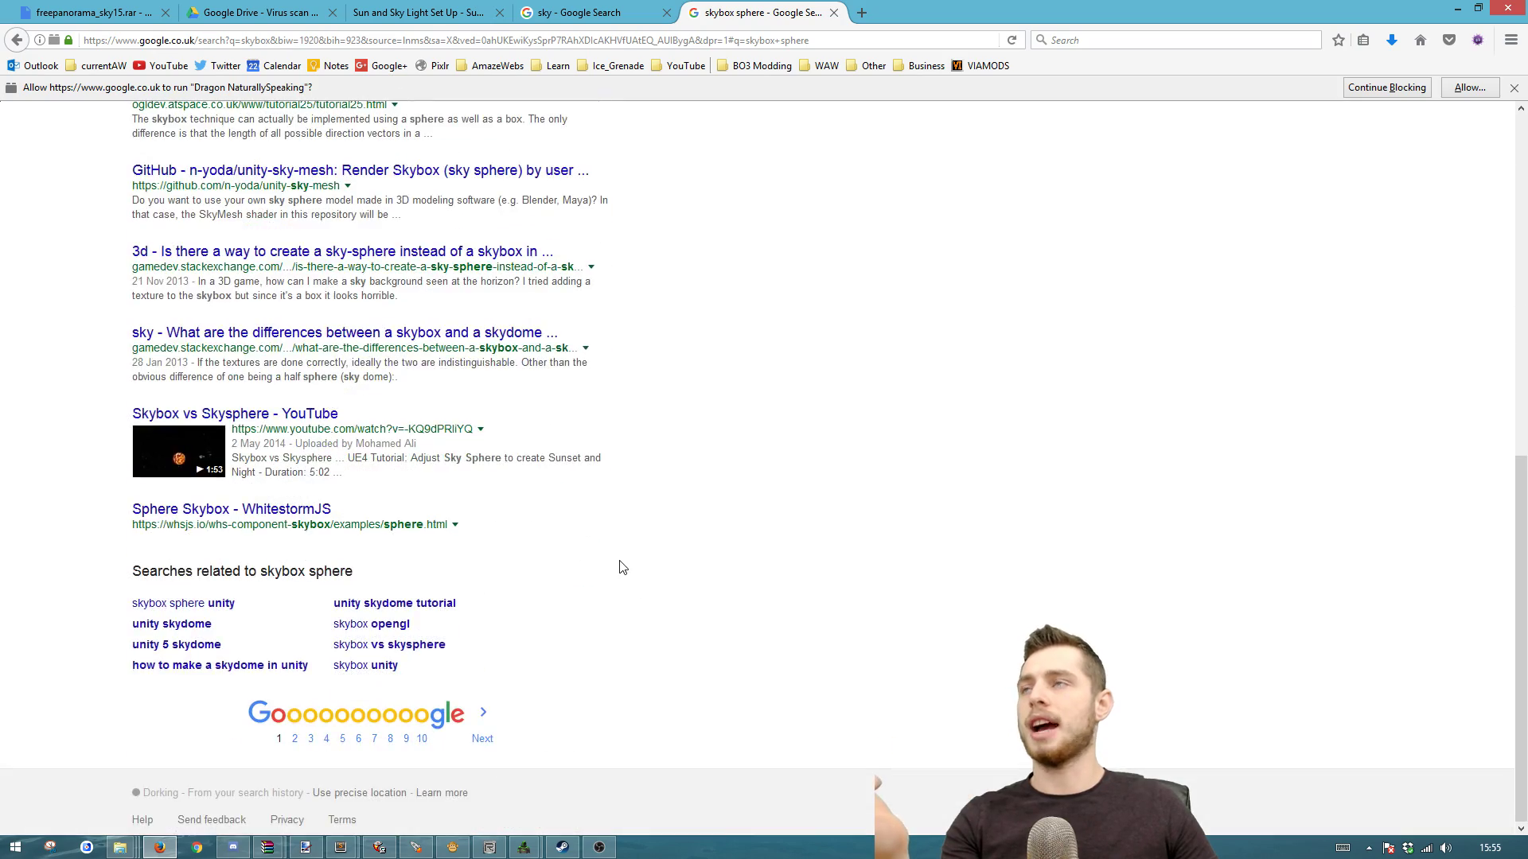
scroll(605, 379, up, 3)
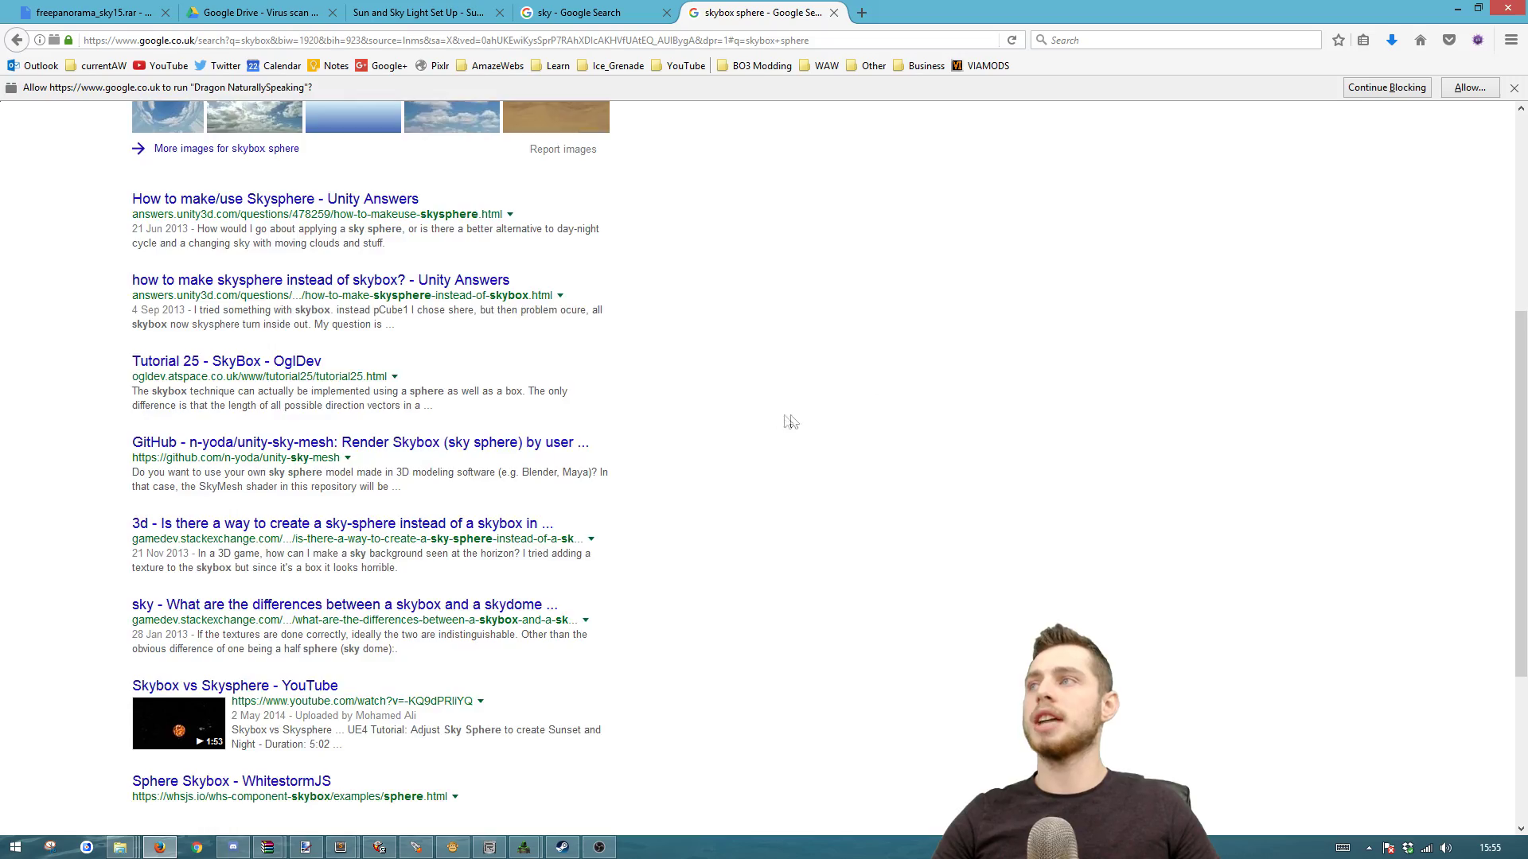
scroll(794, 422, up, 5)
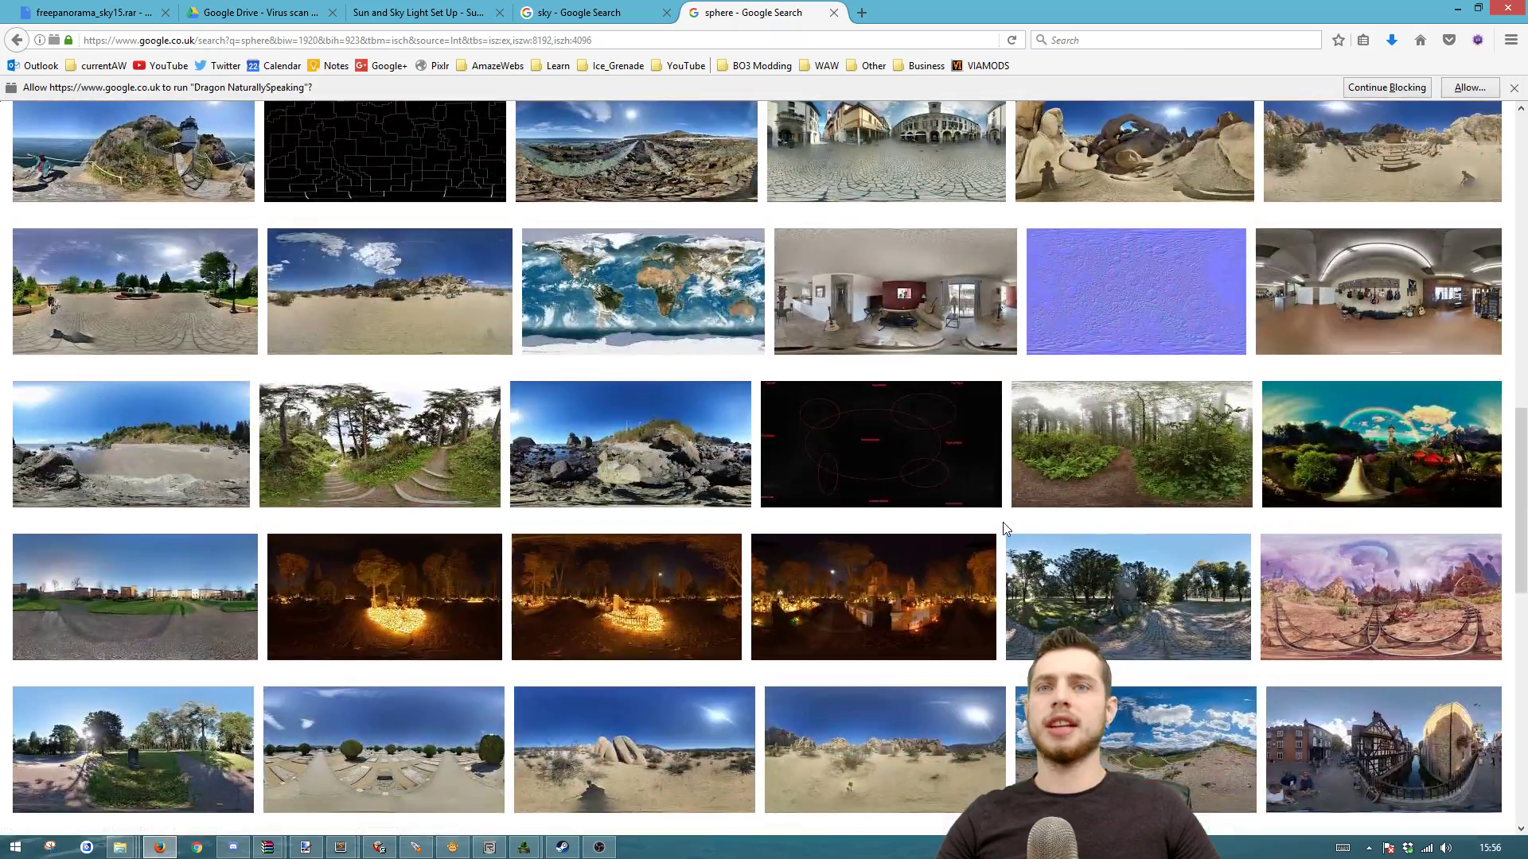
- Browse the 8192 × 4096 sphere panoramas and open a spare blank tab
scroll(1004, 528, up, 20)
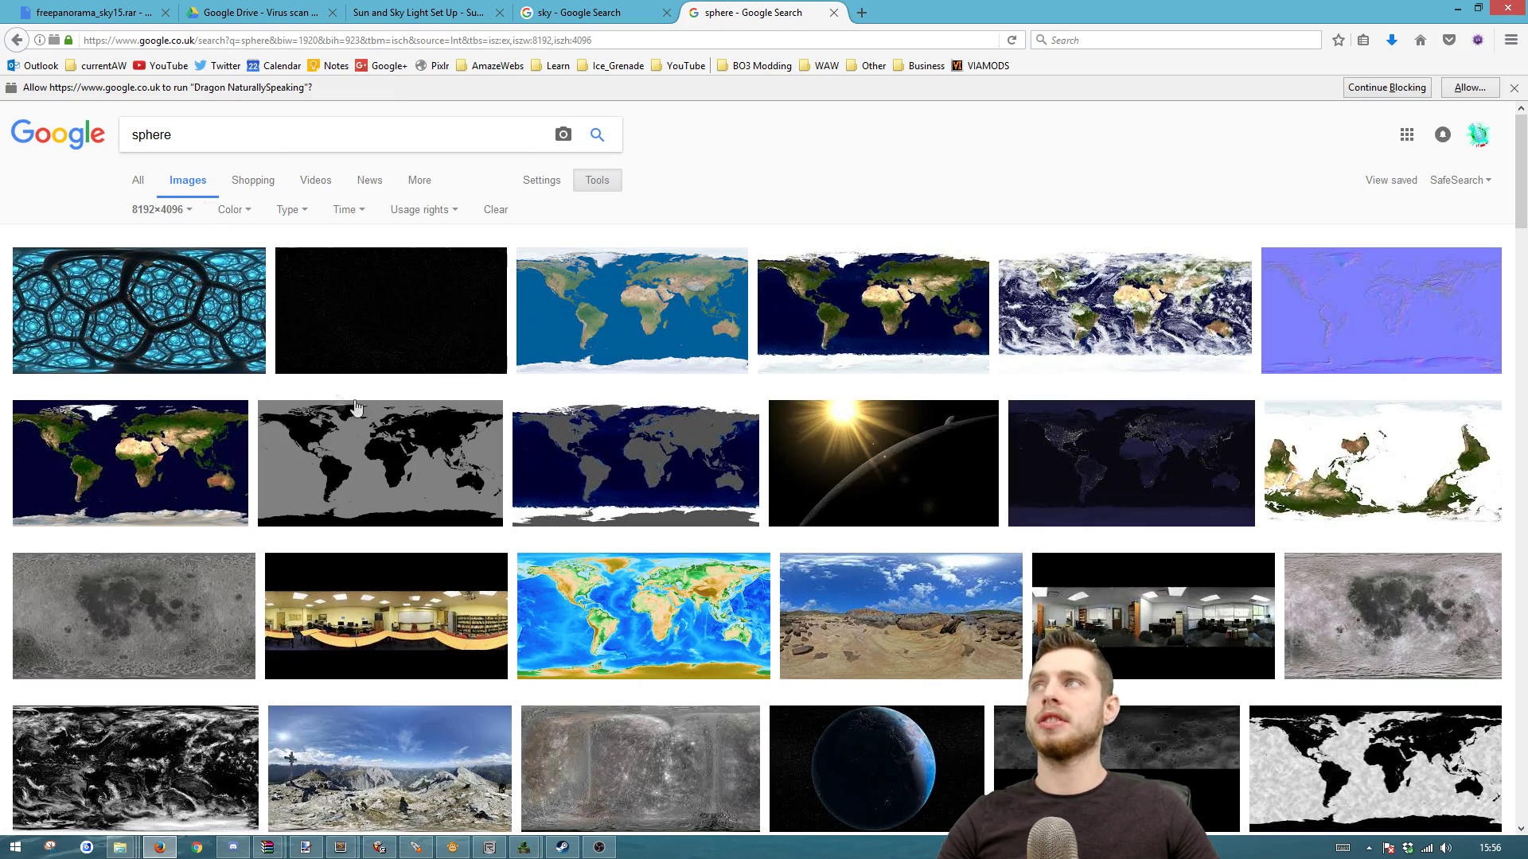
scroll(650, 473, down, 10)
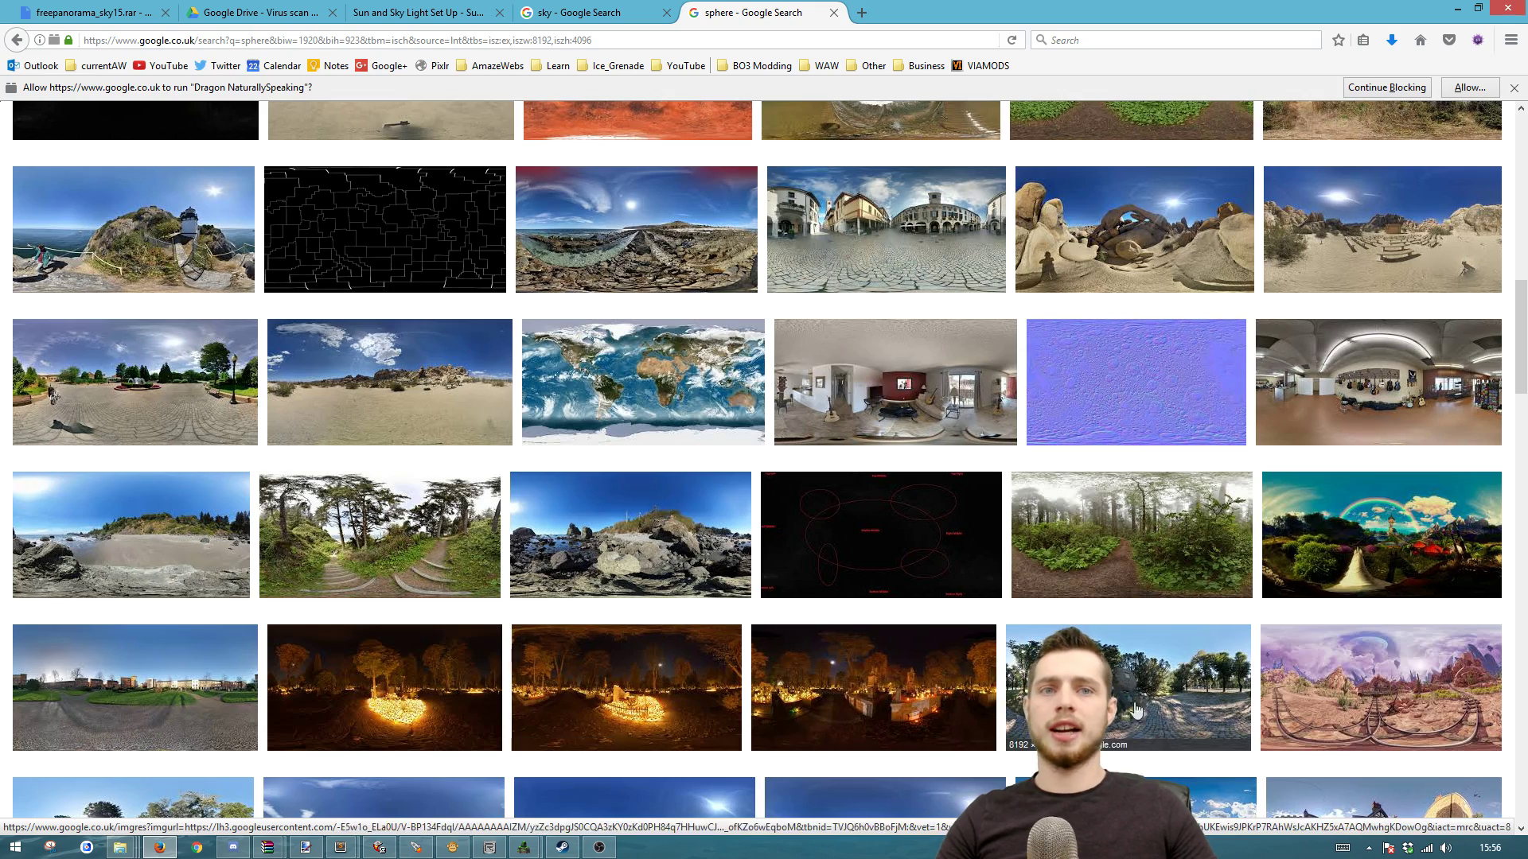
scroll(893, 726, down, 5)
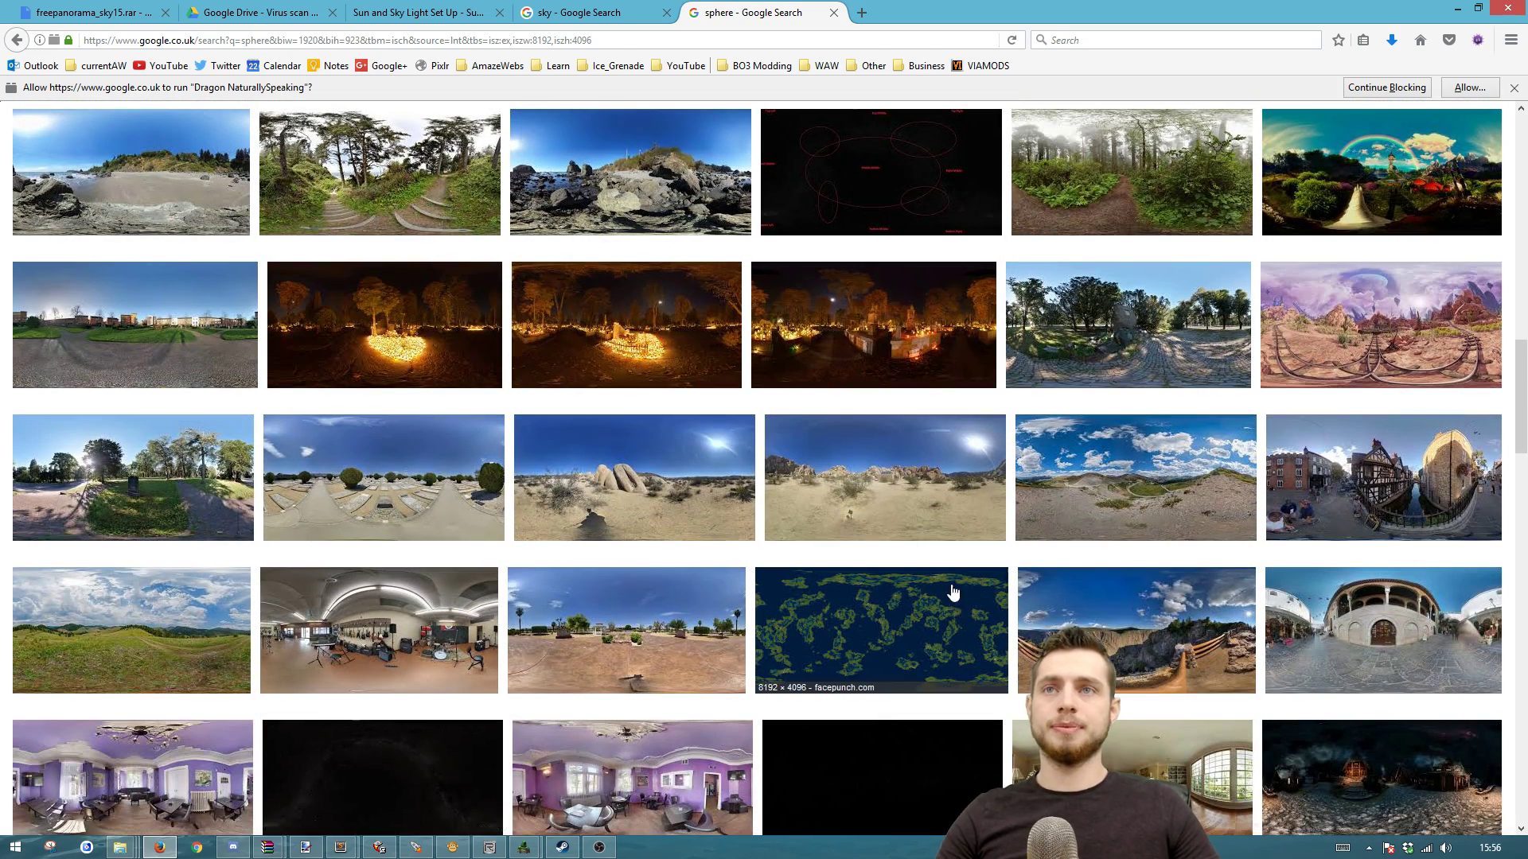
scroll(796, 517, up, 15)
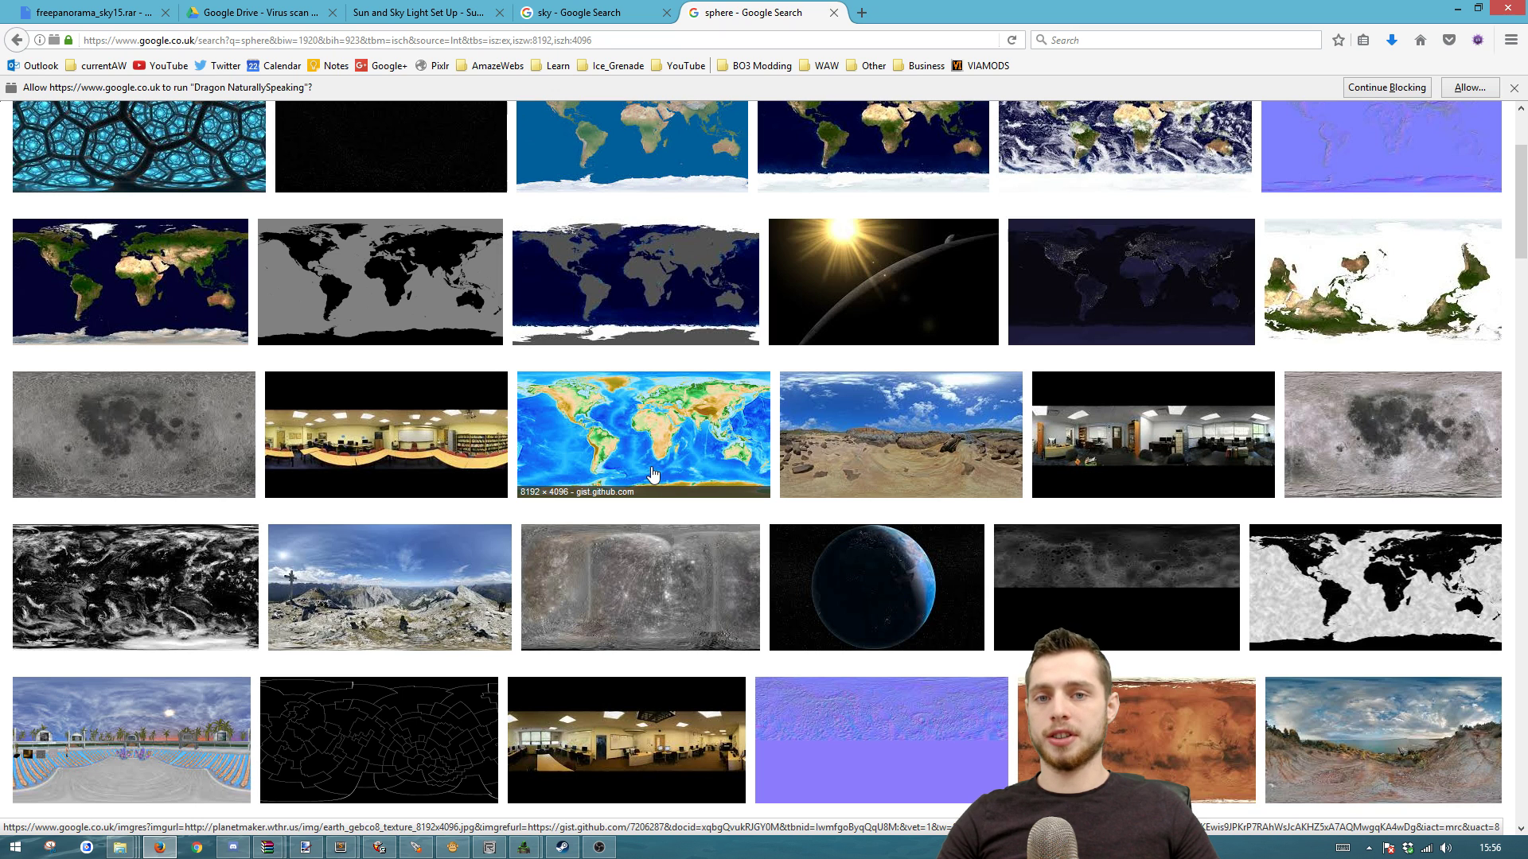
scroll(478, 491, up, 3)
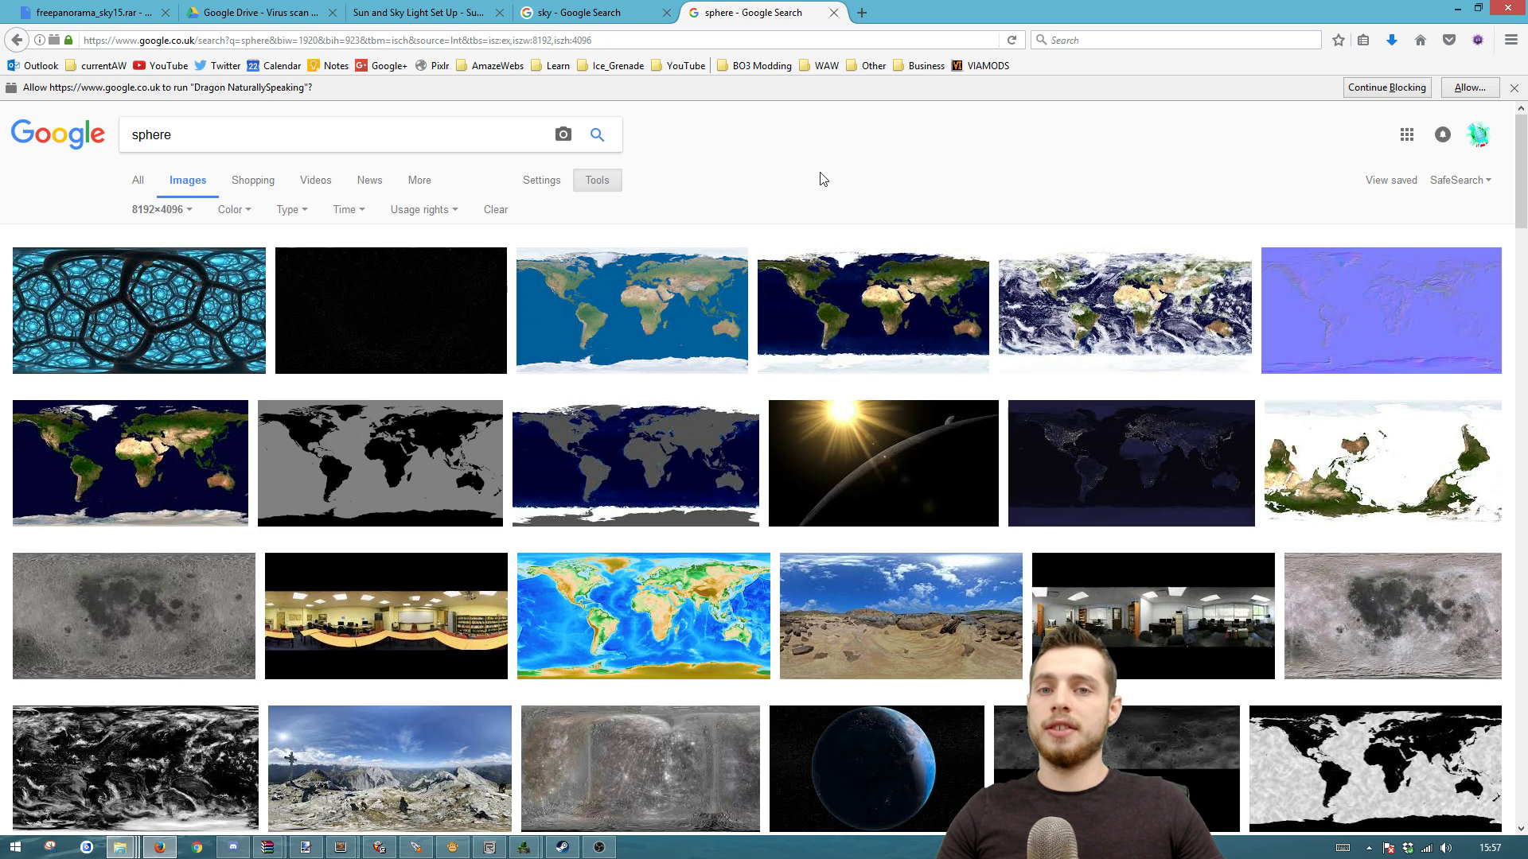
key(ctrl+t)
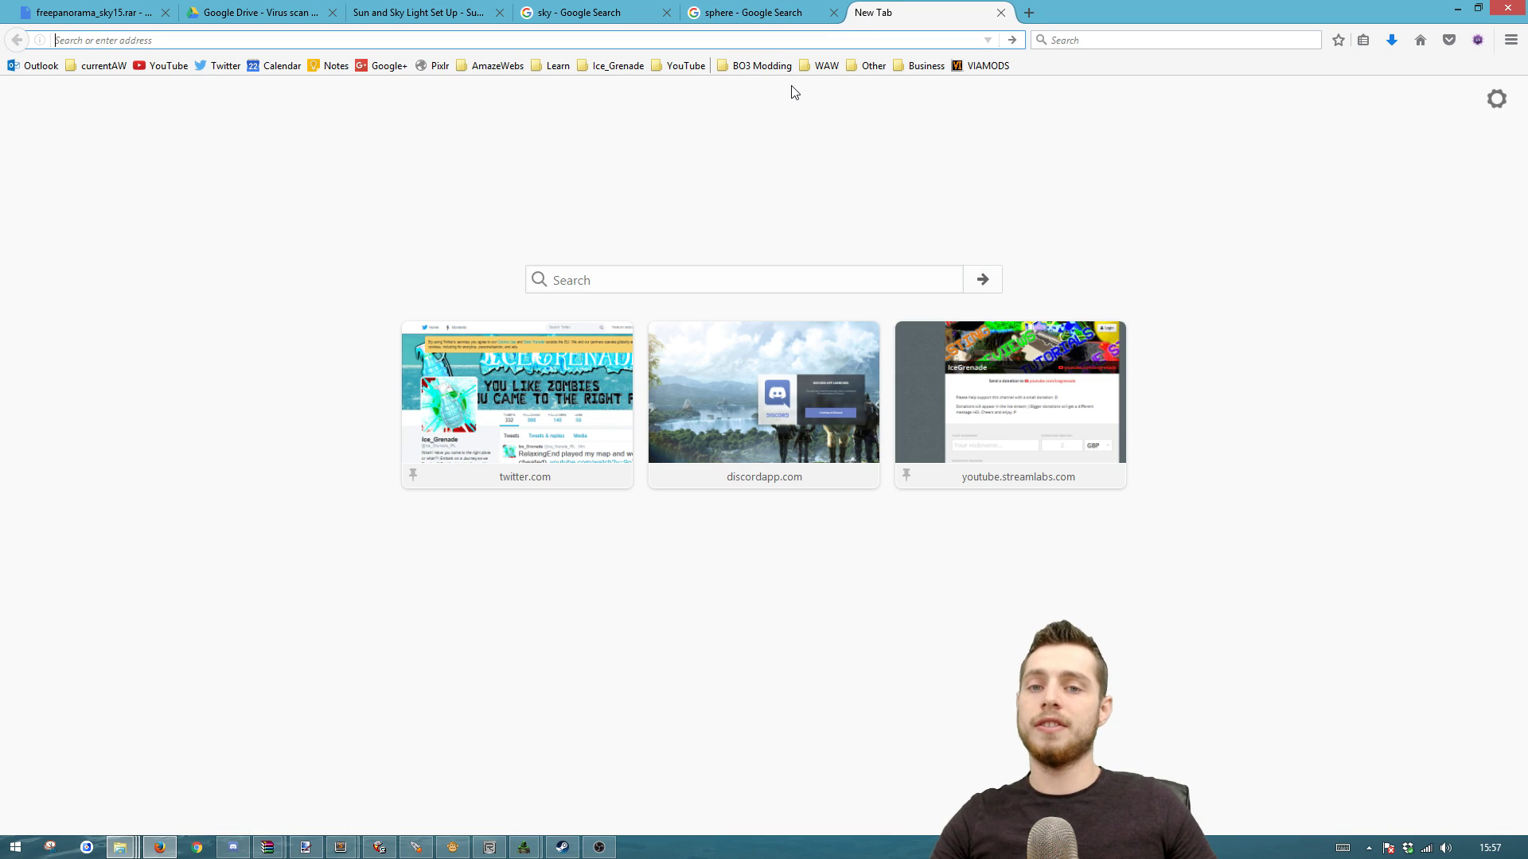
click(725, 12)
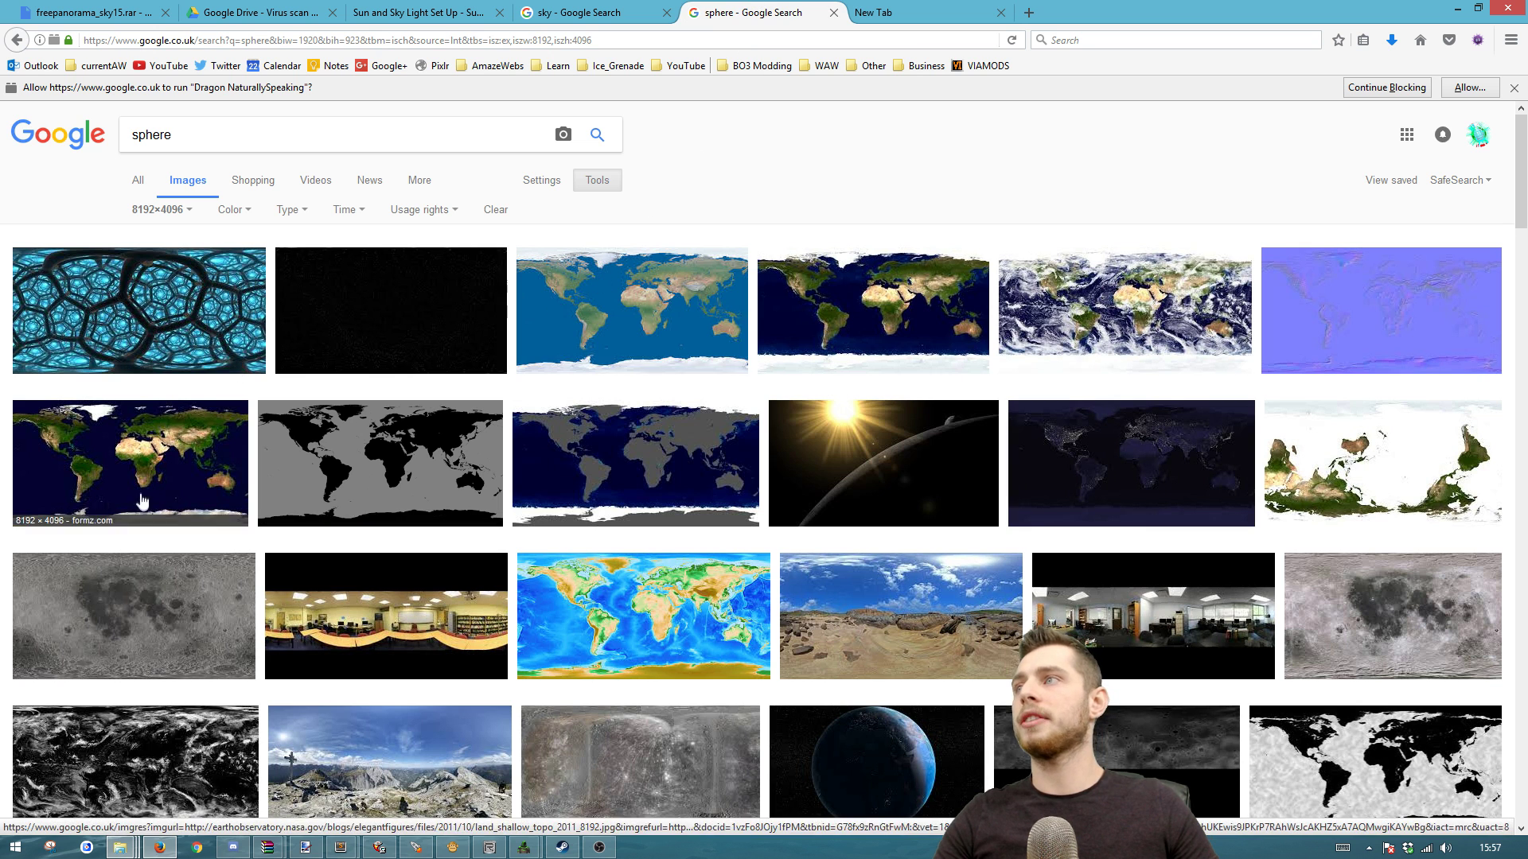
scroll(761, 575, down, 5)
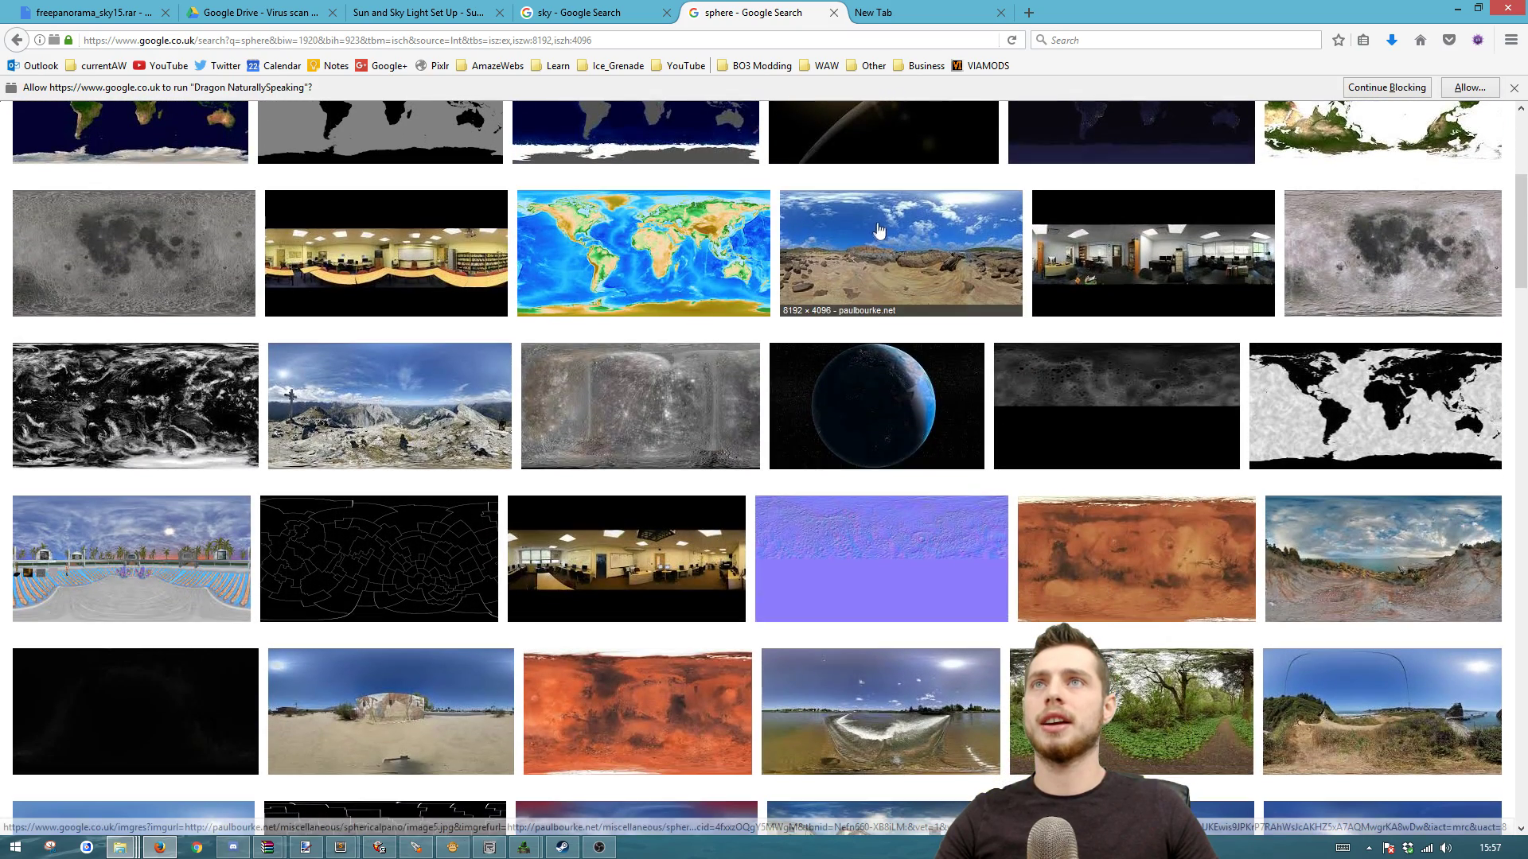
- Save the full-size rocky beach panorama to disk as 'rocks'
click(1007, 262)
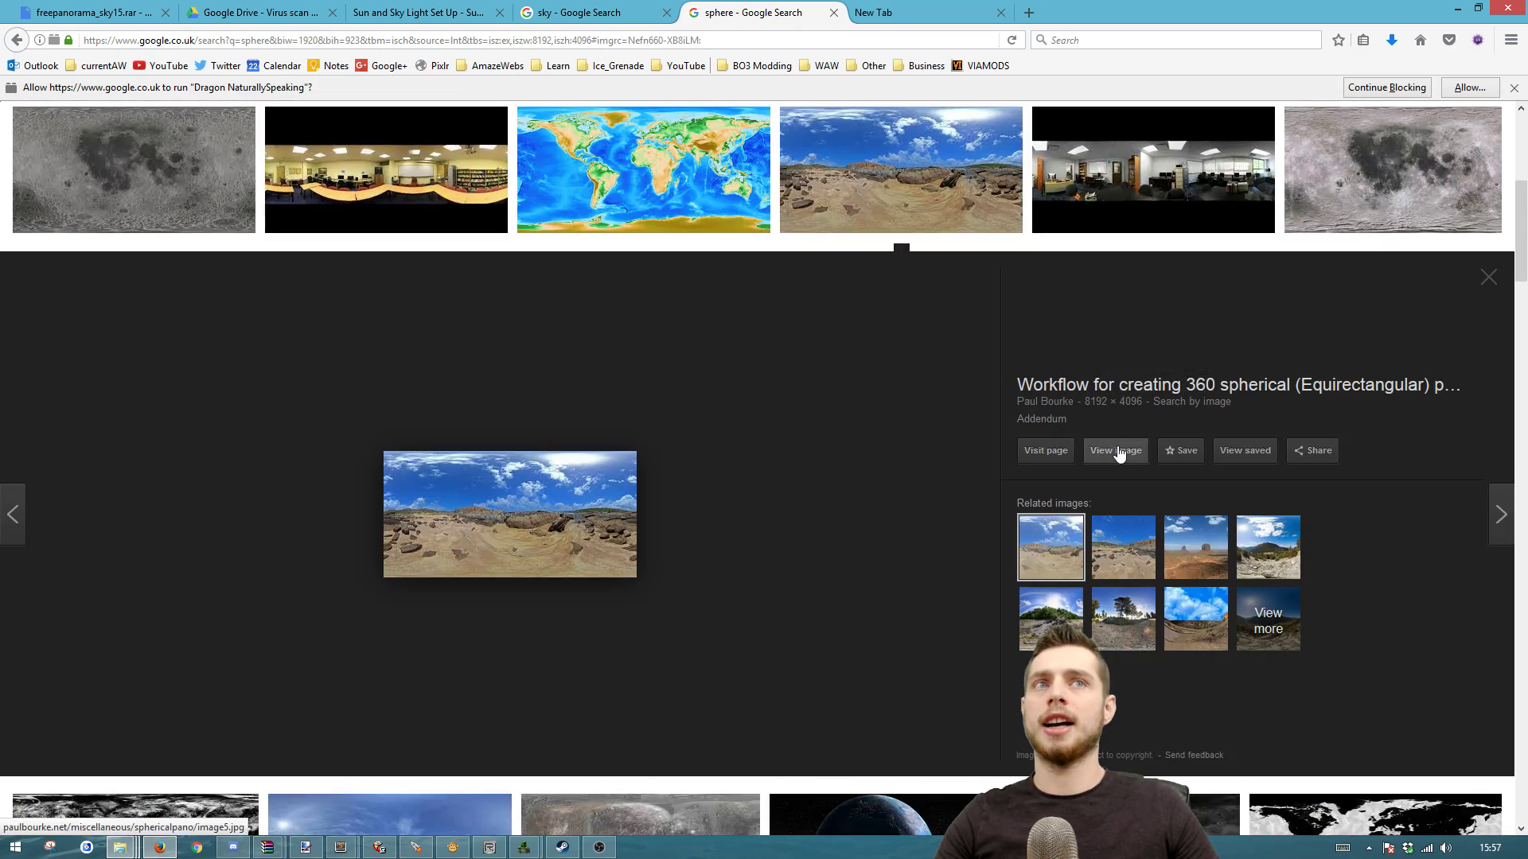
click(1118, 452)
right_click(776, 257)
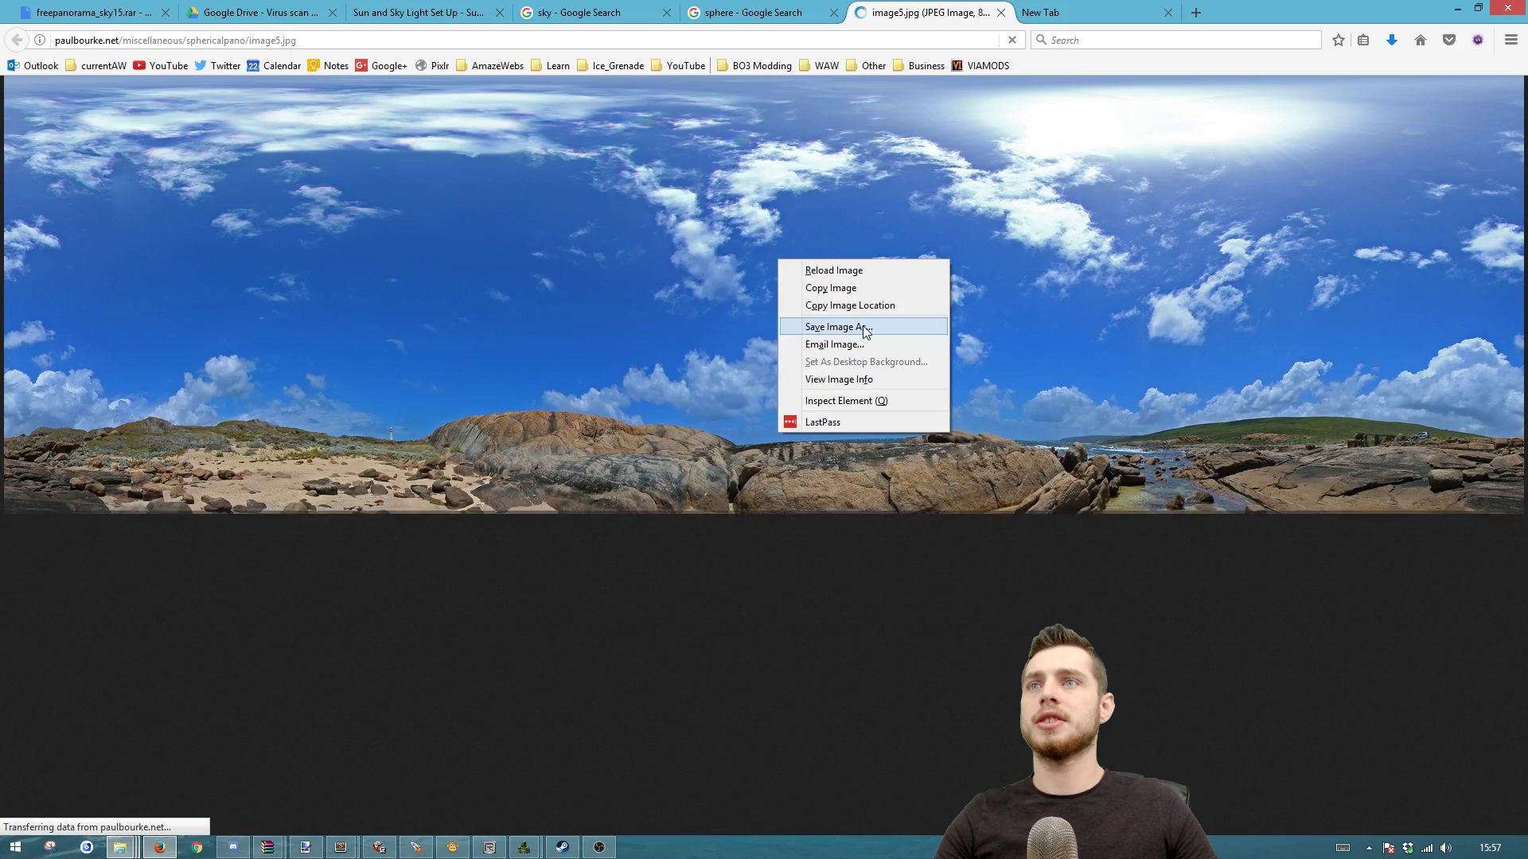
click(835, 327)
text(rocks)
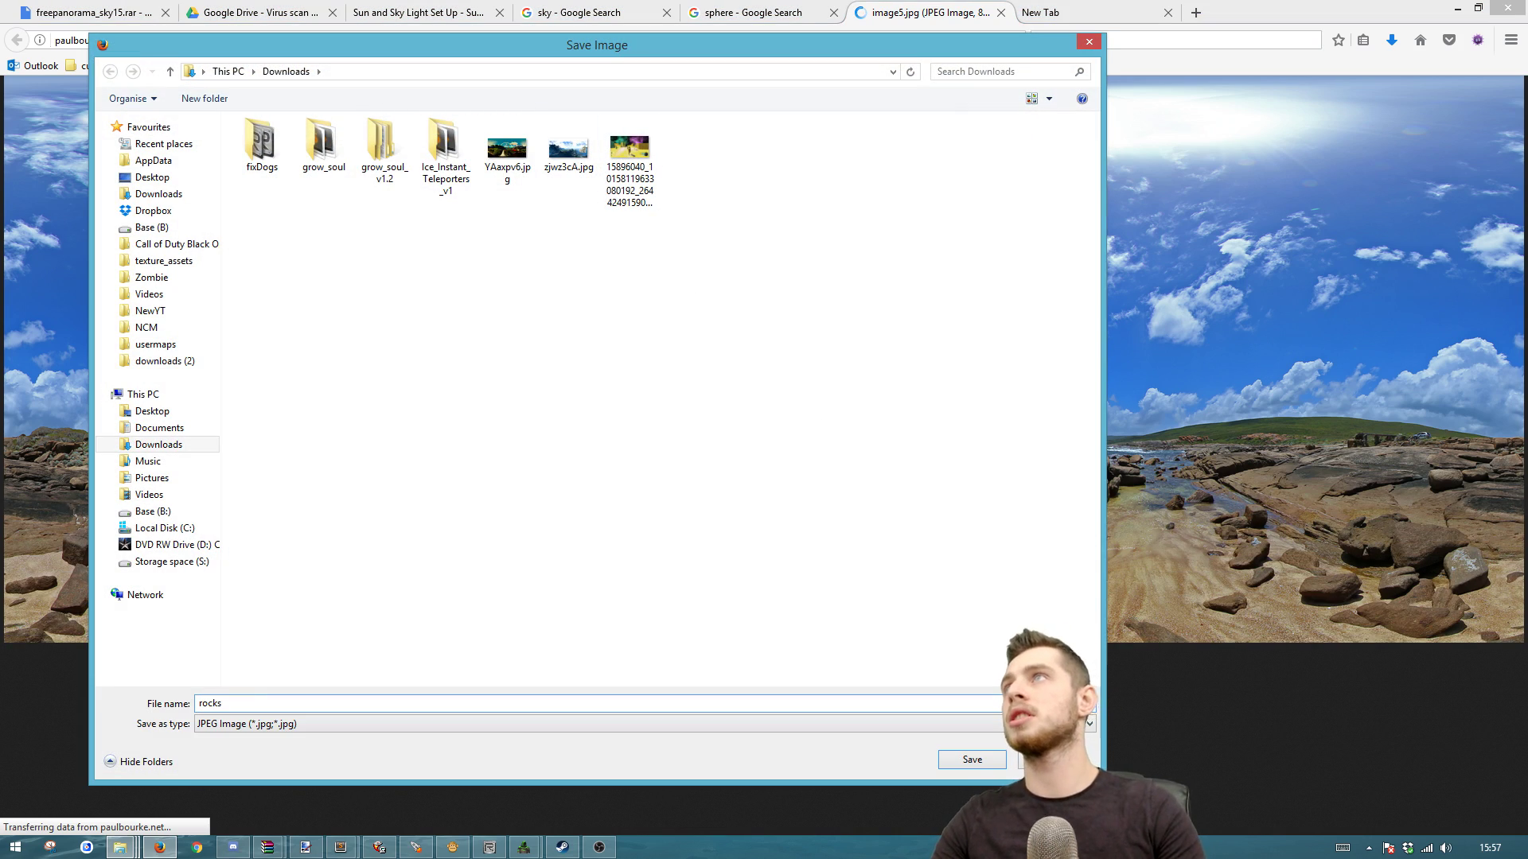
key(Return)
- Search the web for 'convert jpg to exr' in the new tab
click(1071, 16)
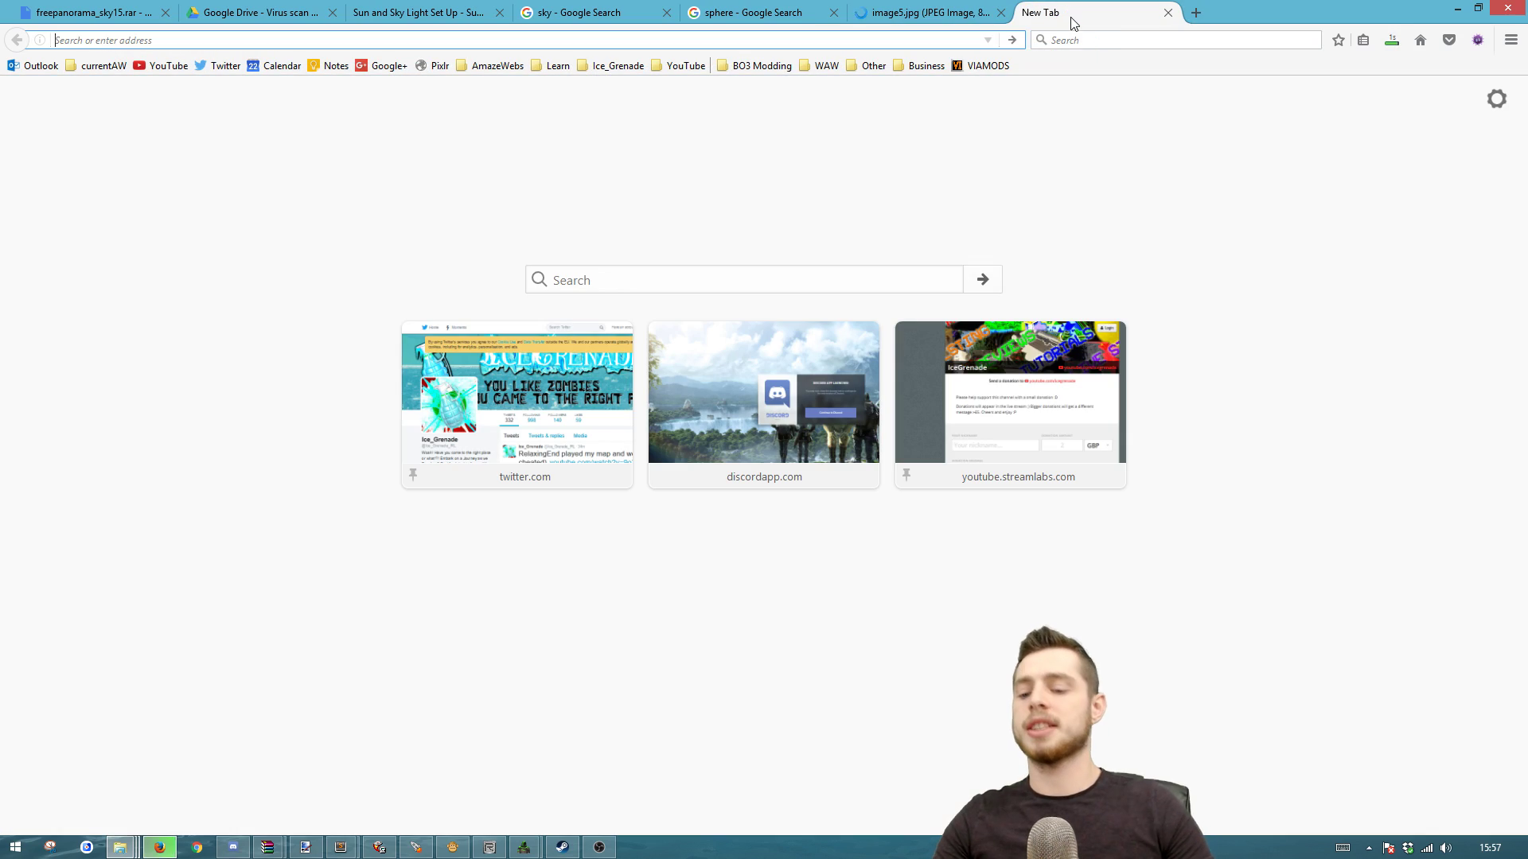
text(convert )
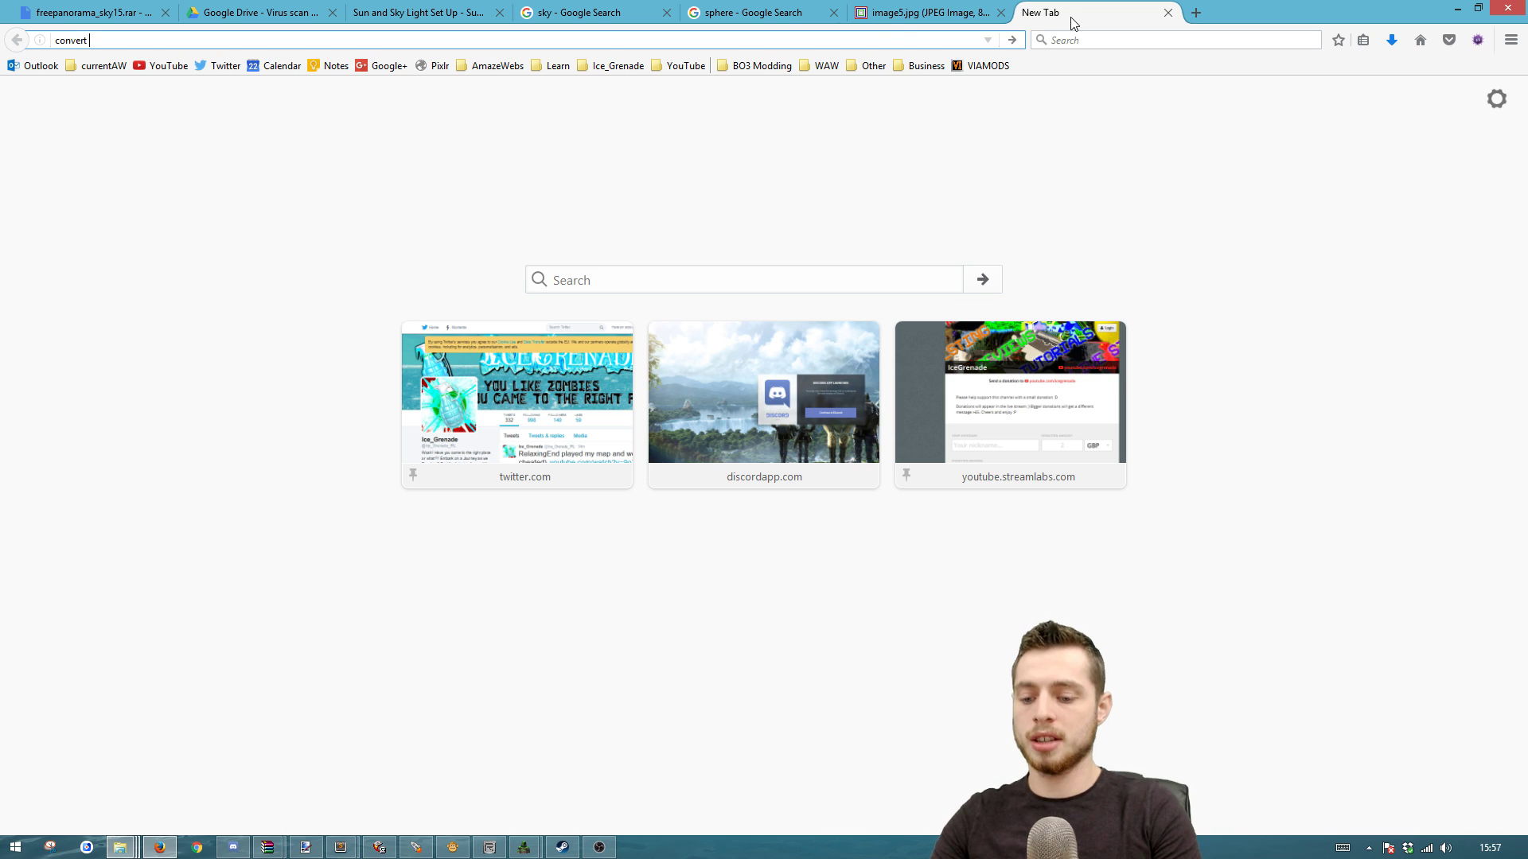
text(jpg to exr)
key(Return)
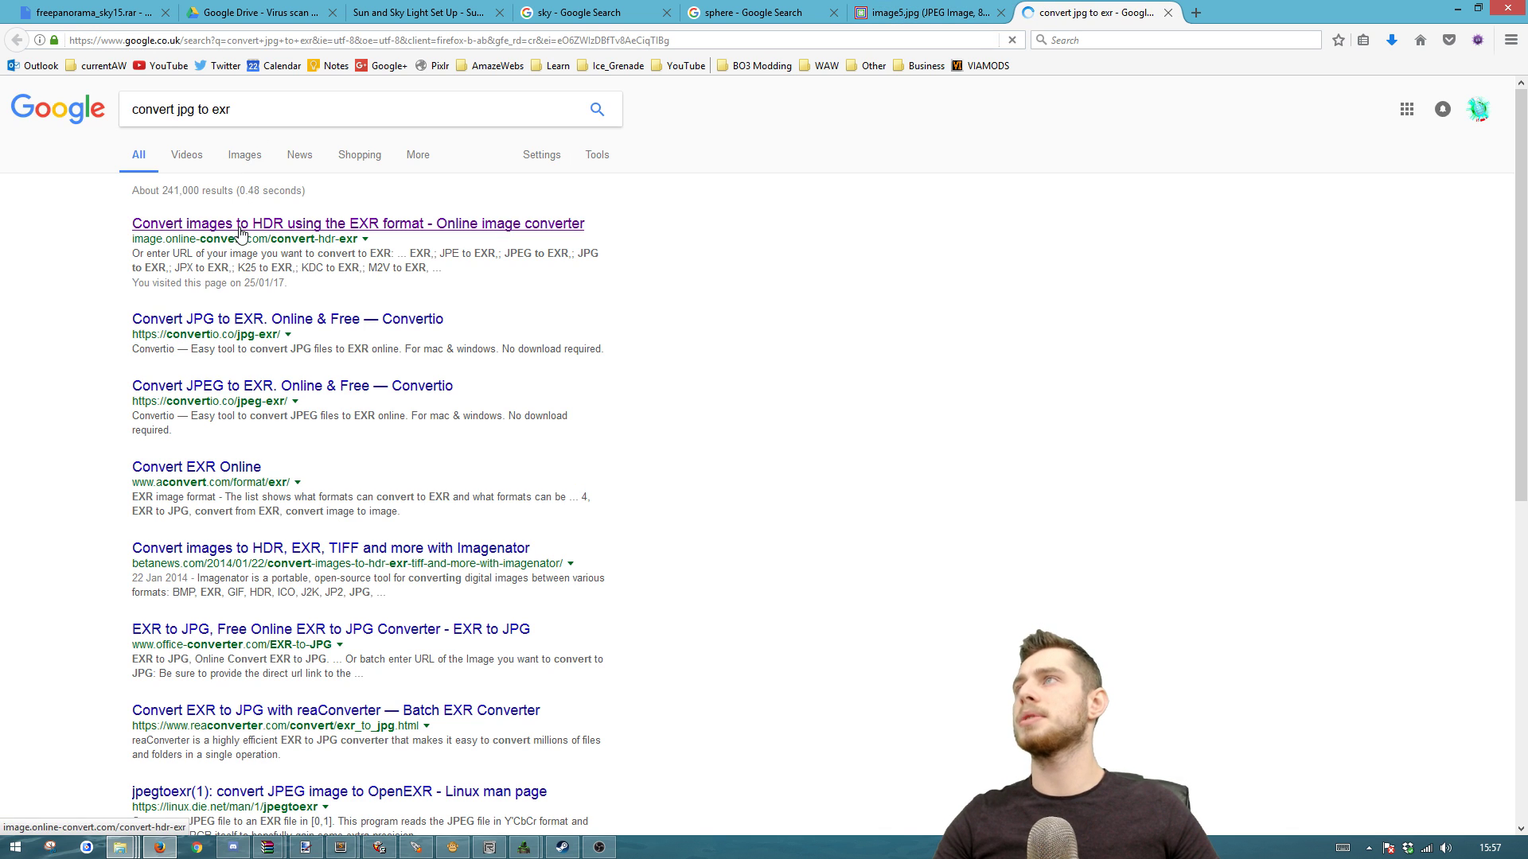
- Upload rocks.jpg from Downloads to Online-Convert and start converting it to EXR
click(239, 226)
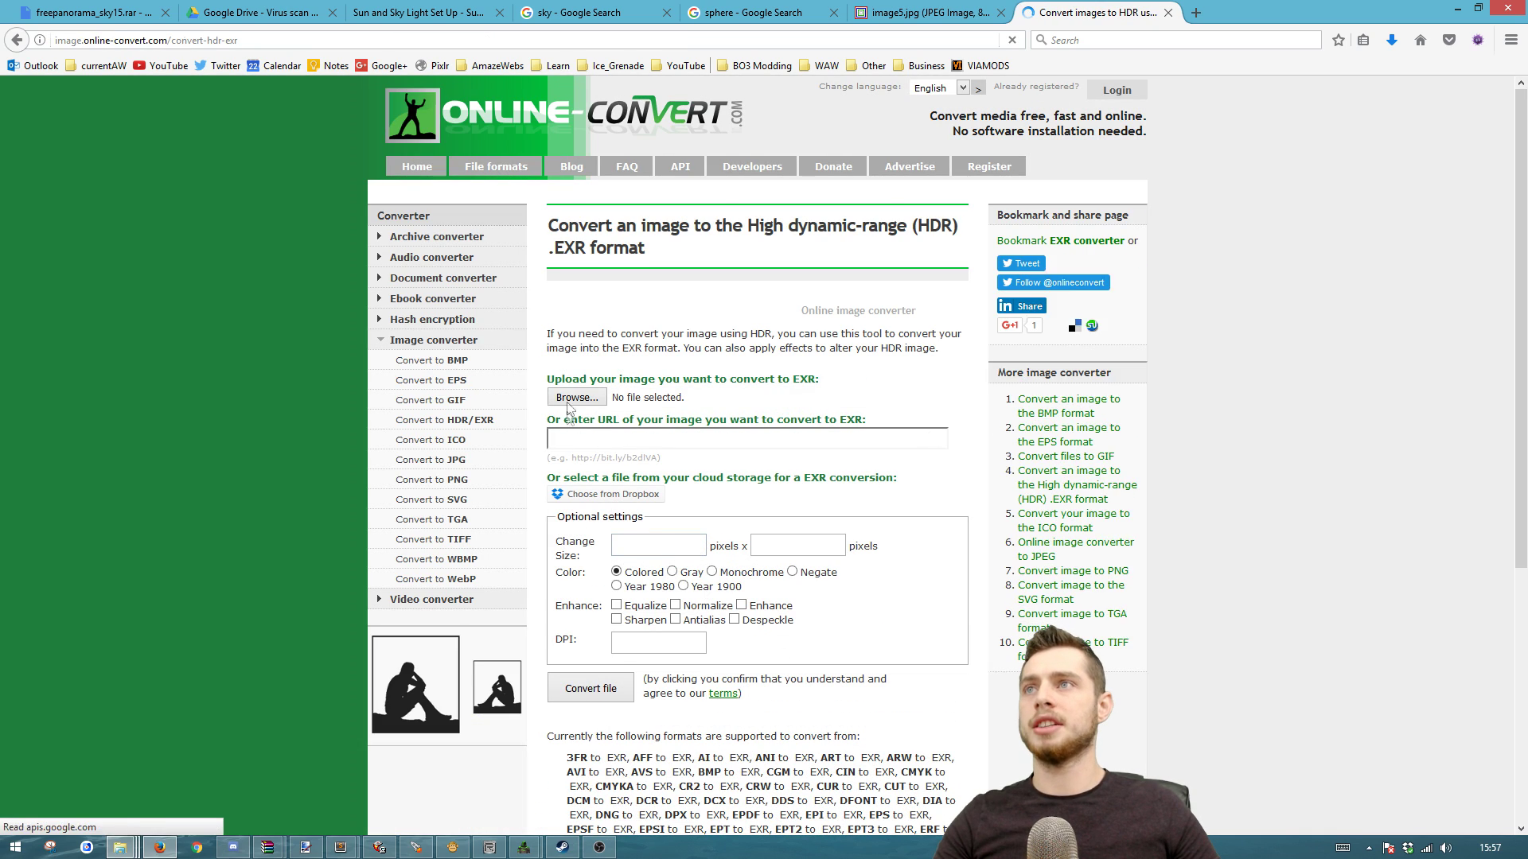
click(573, 422)
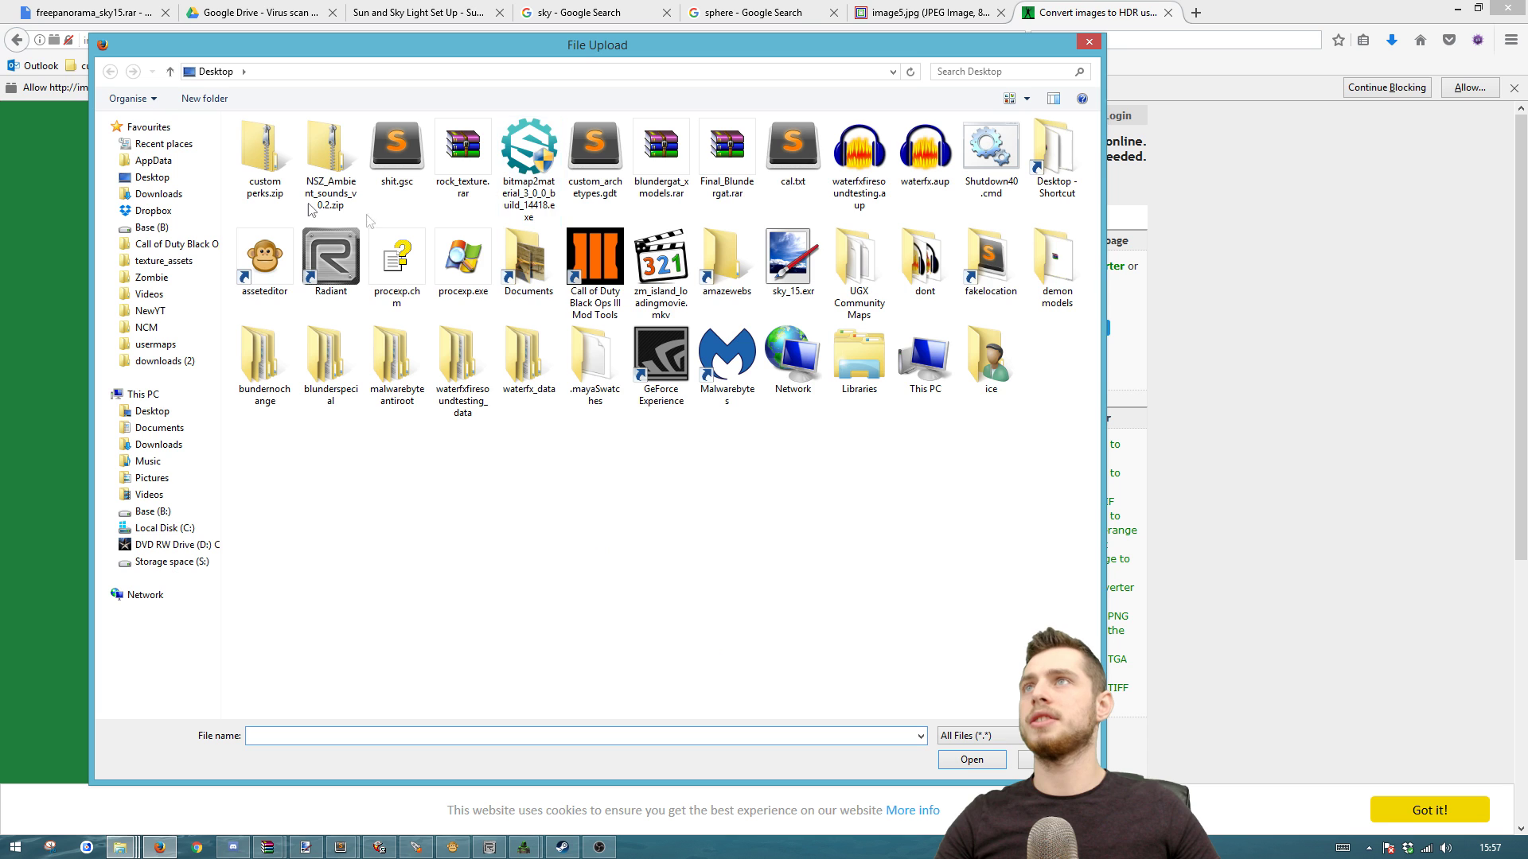
click(158, 194)
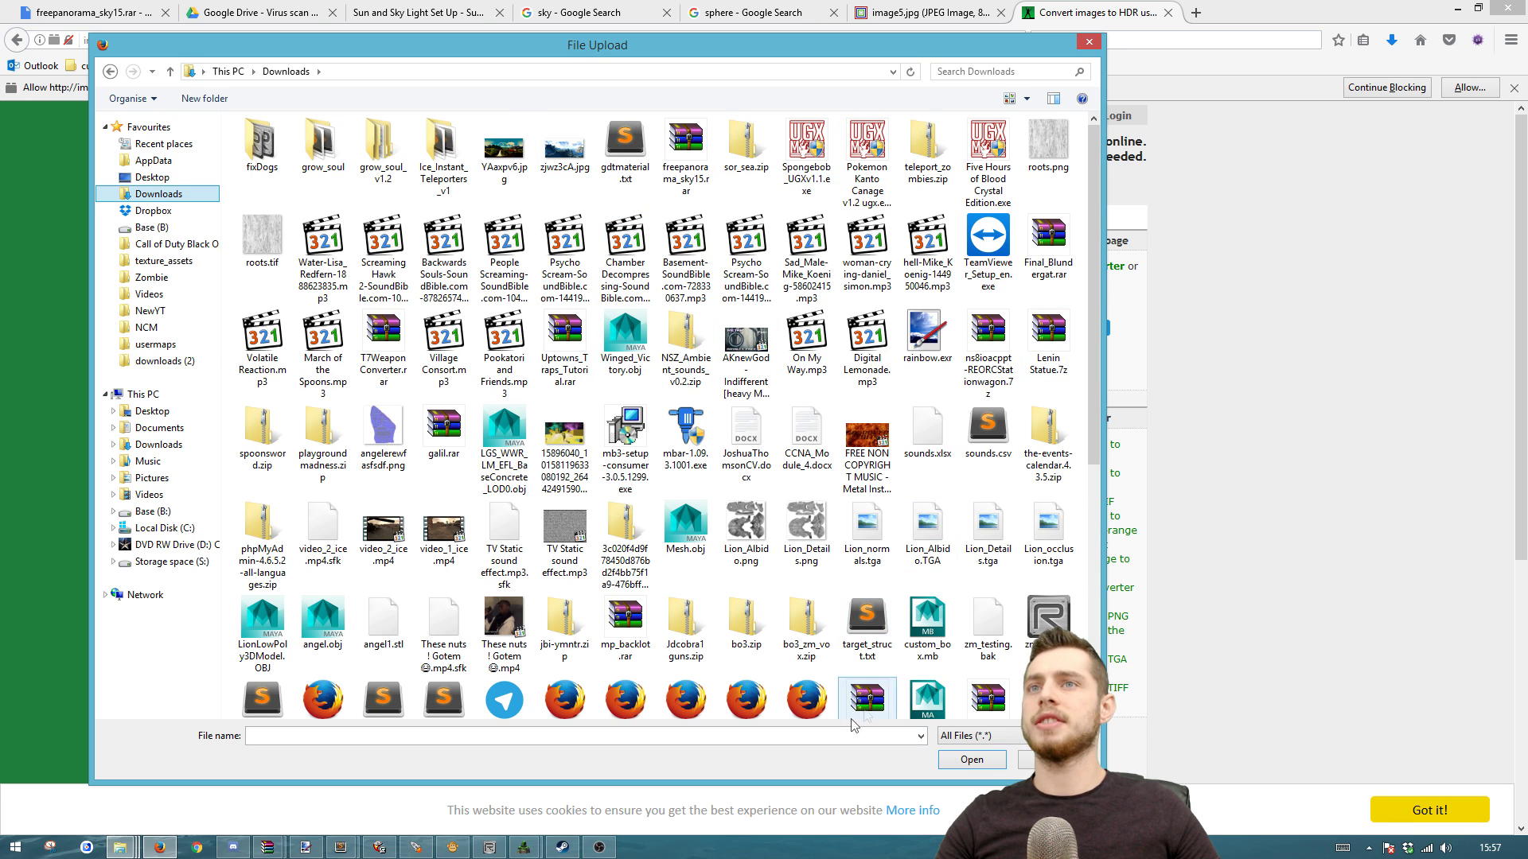
click(663, 733)
text(rock)
key(Down)
key(Return)
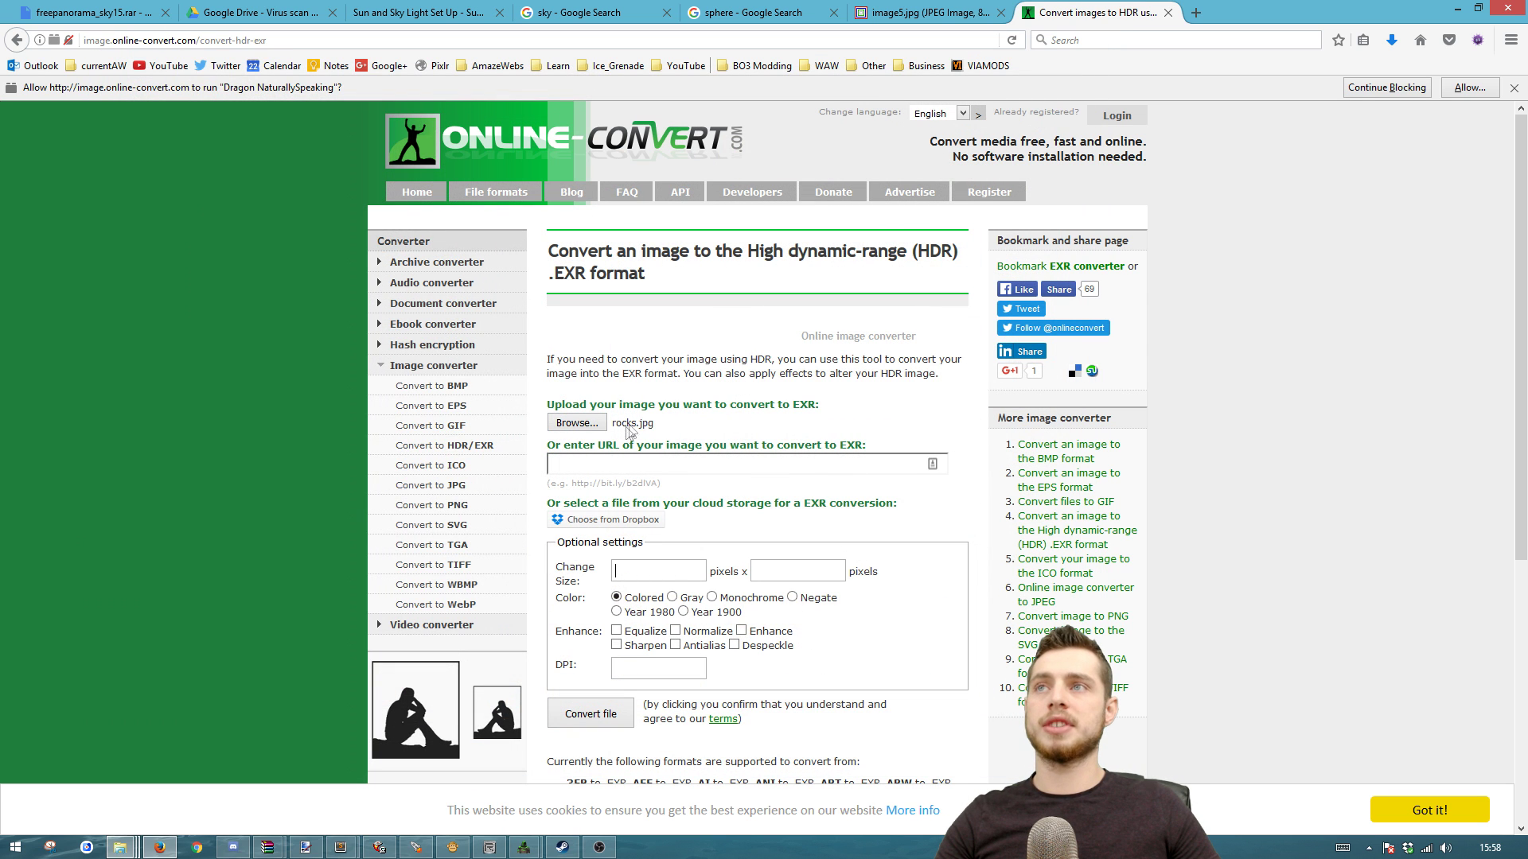
click(610, 716)
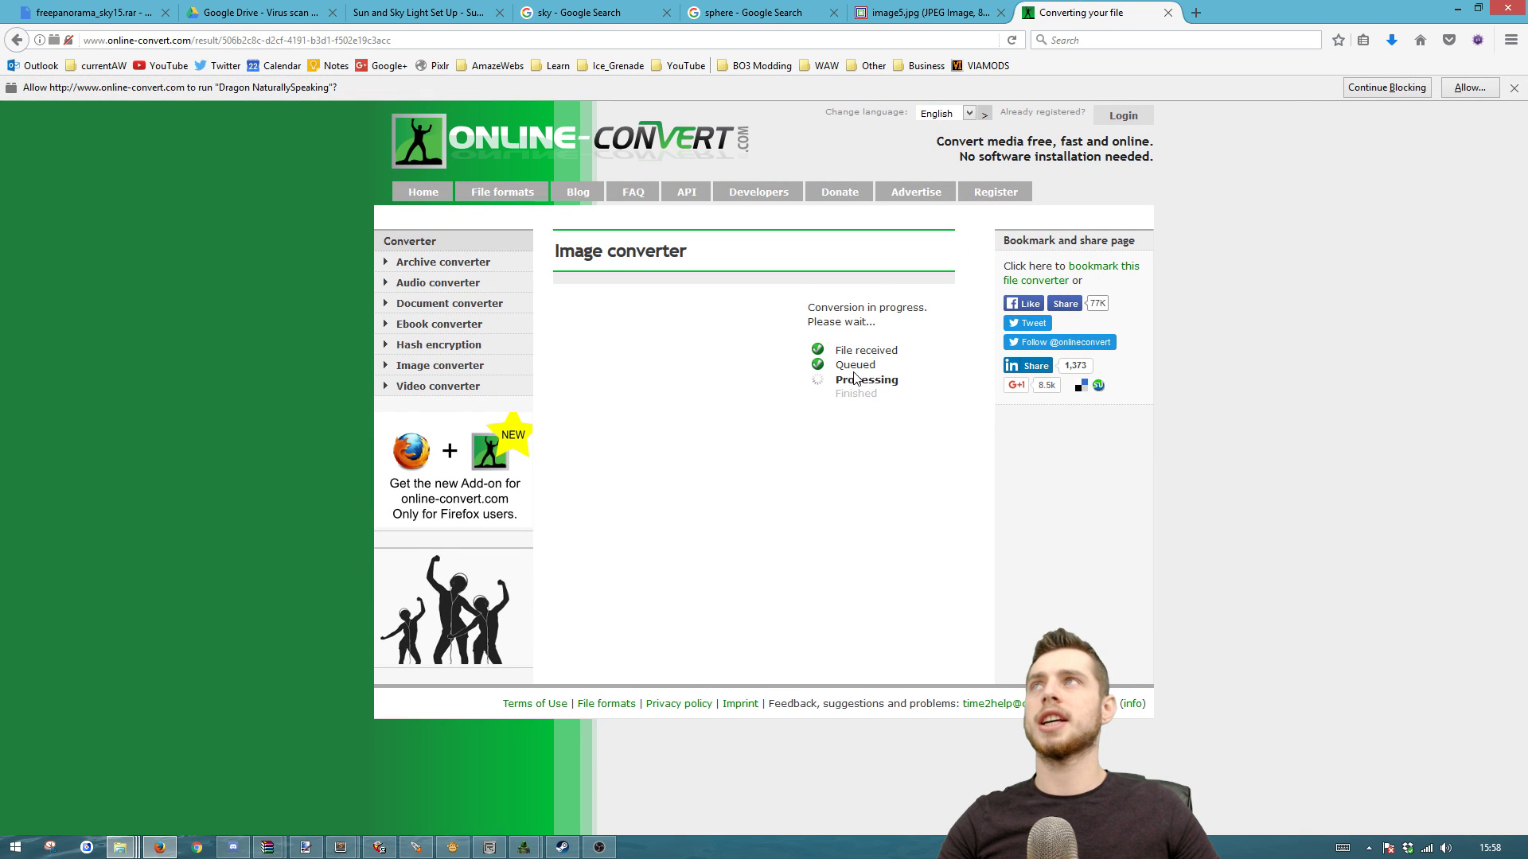
- Save the converted rocks.exr to disk and check its download progress
click(1514, 88)
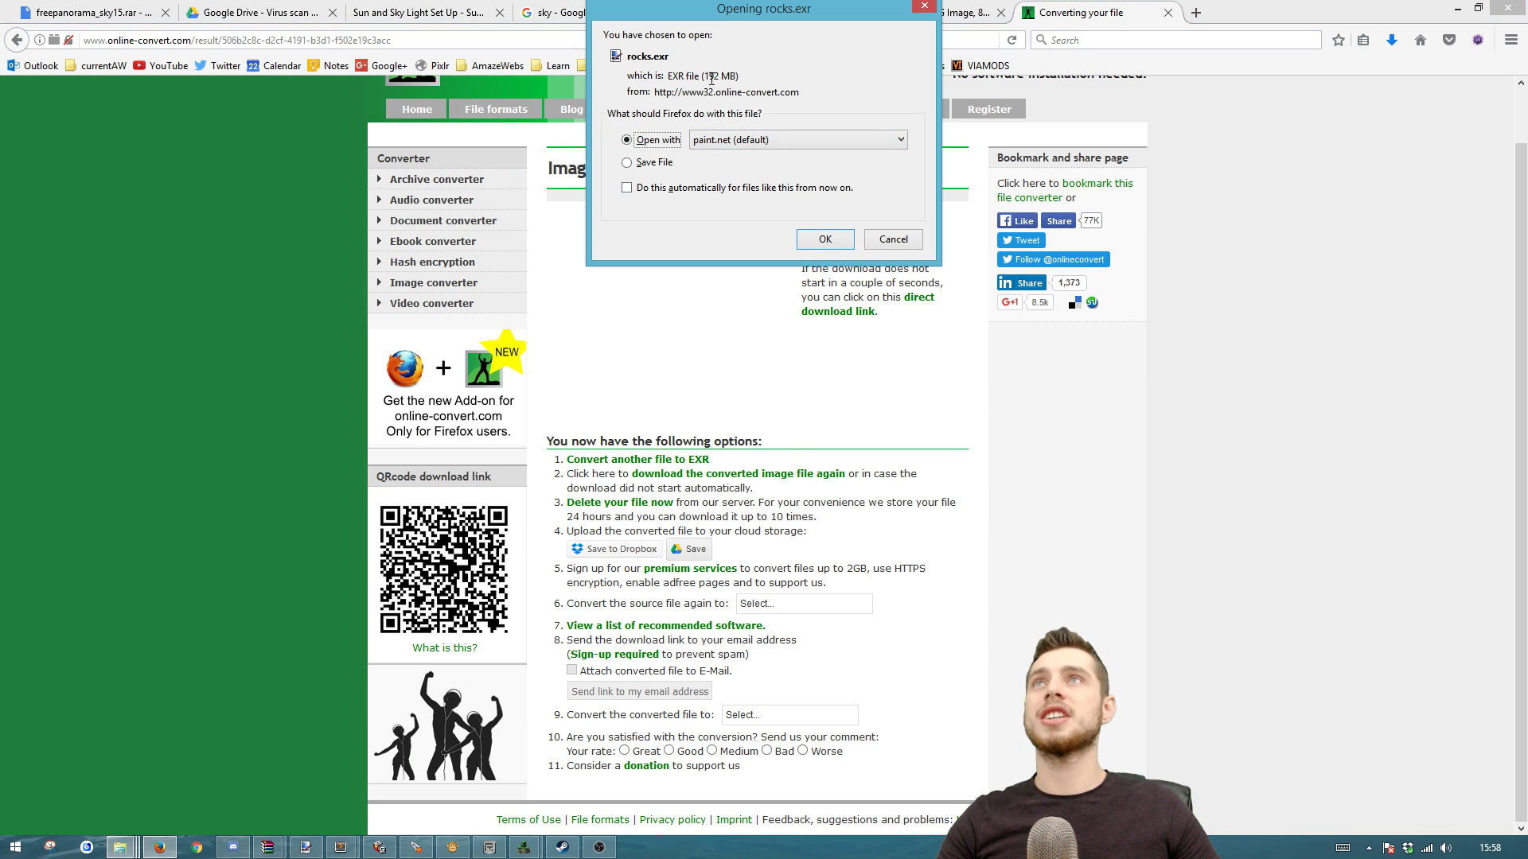
click(655, 163)
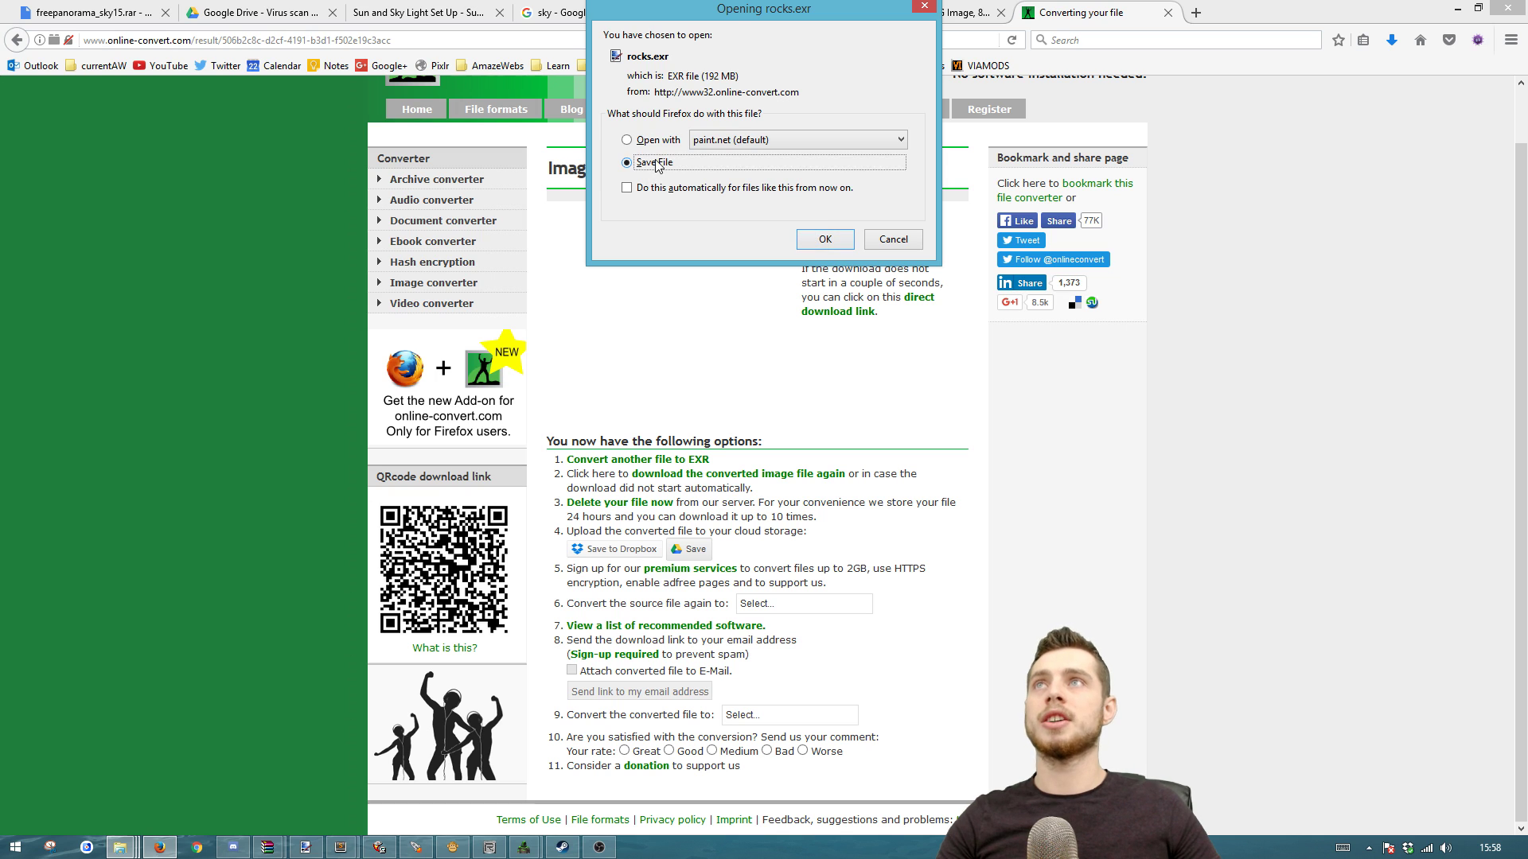
click(837, 248)
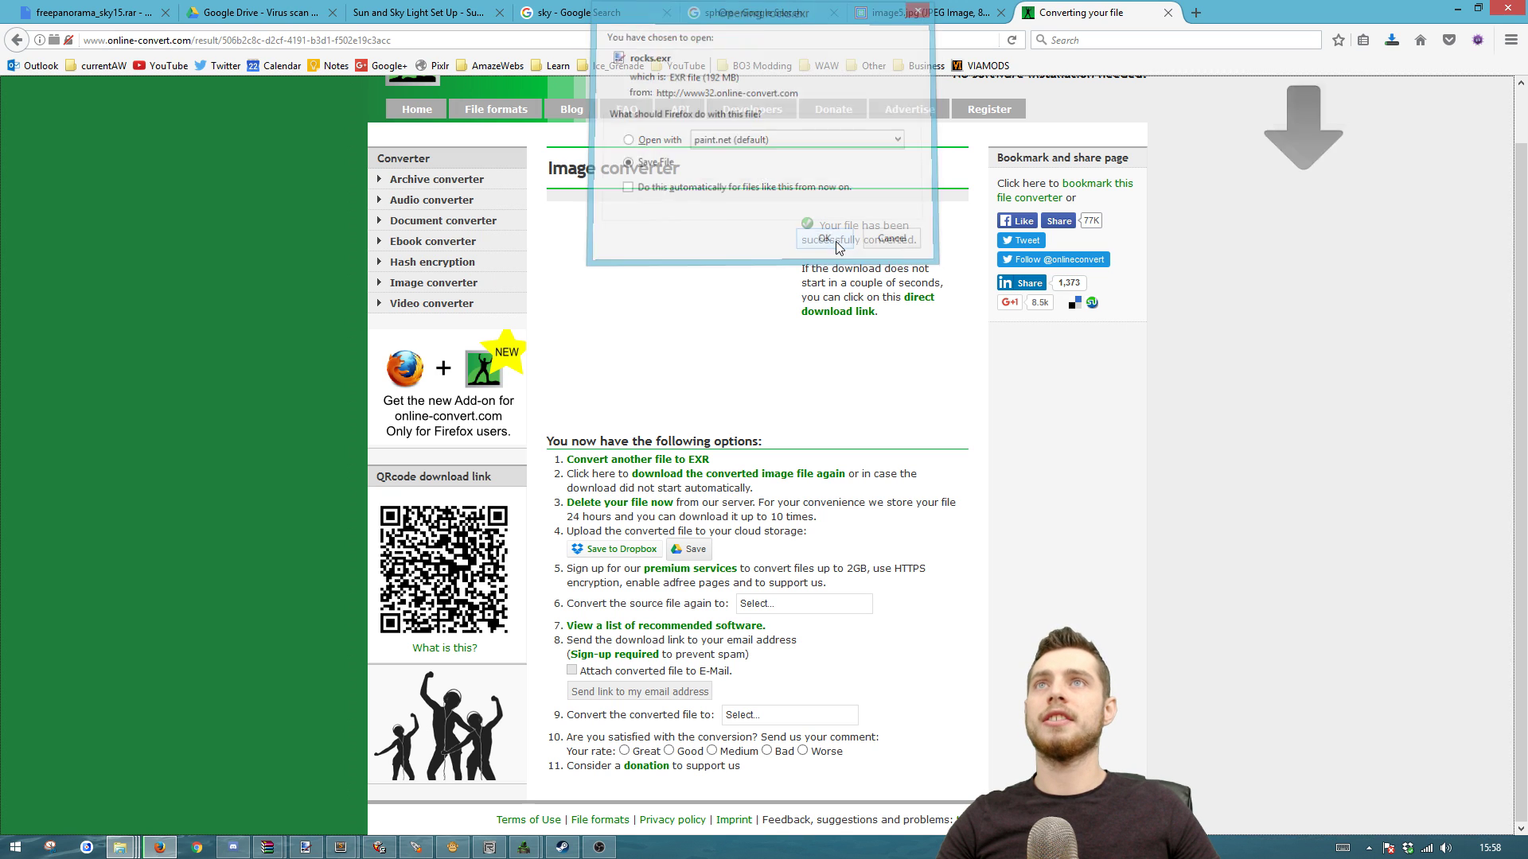
click(1391, 44)
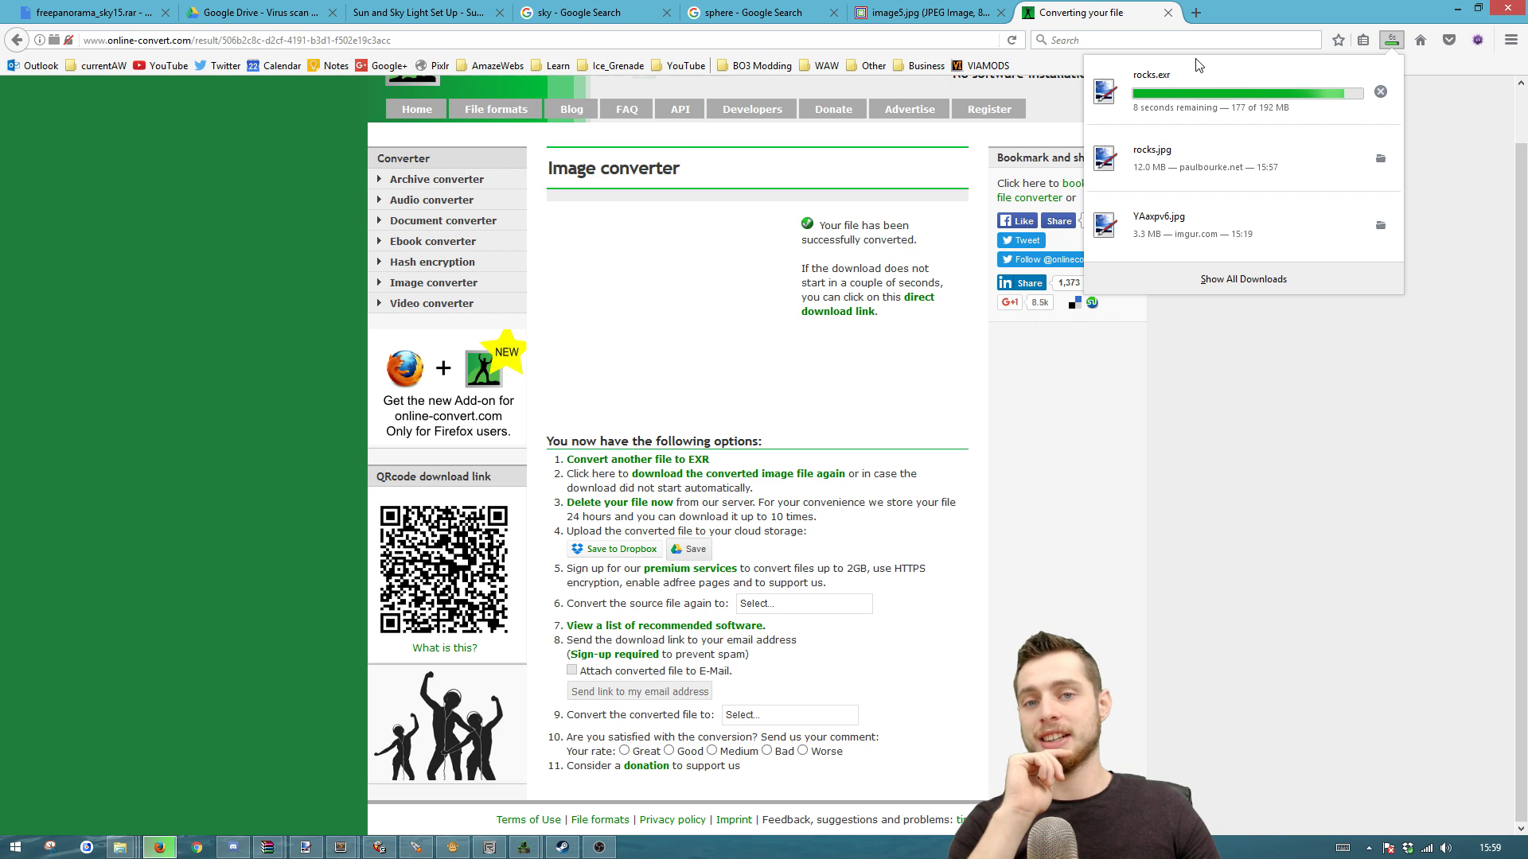
click(120, 847)
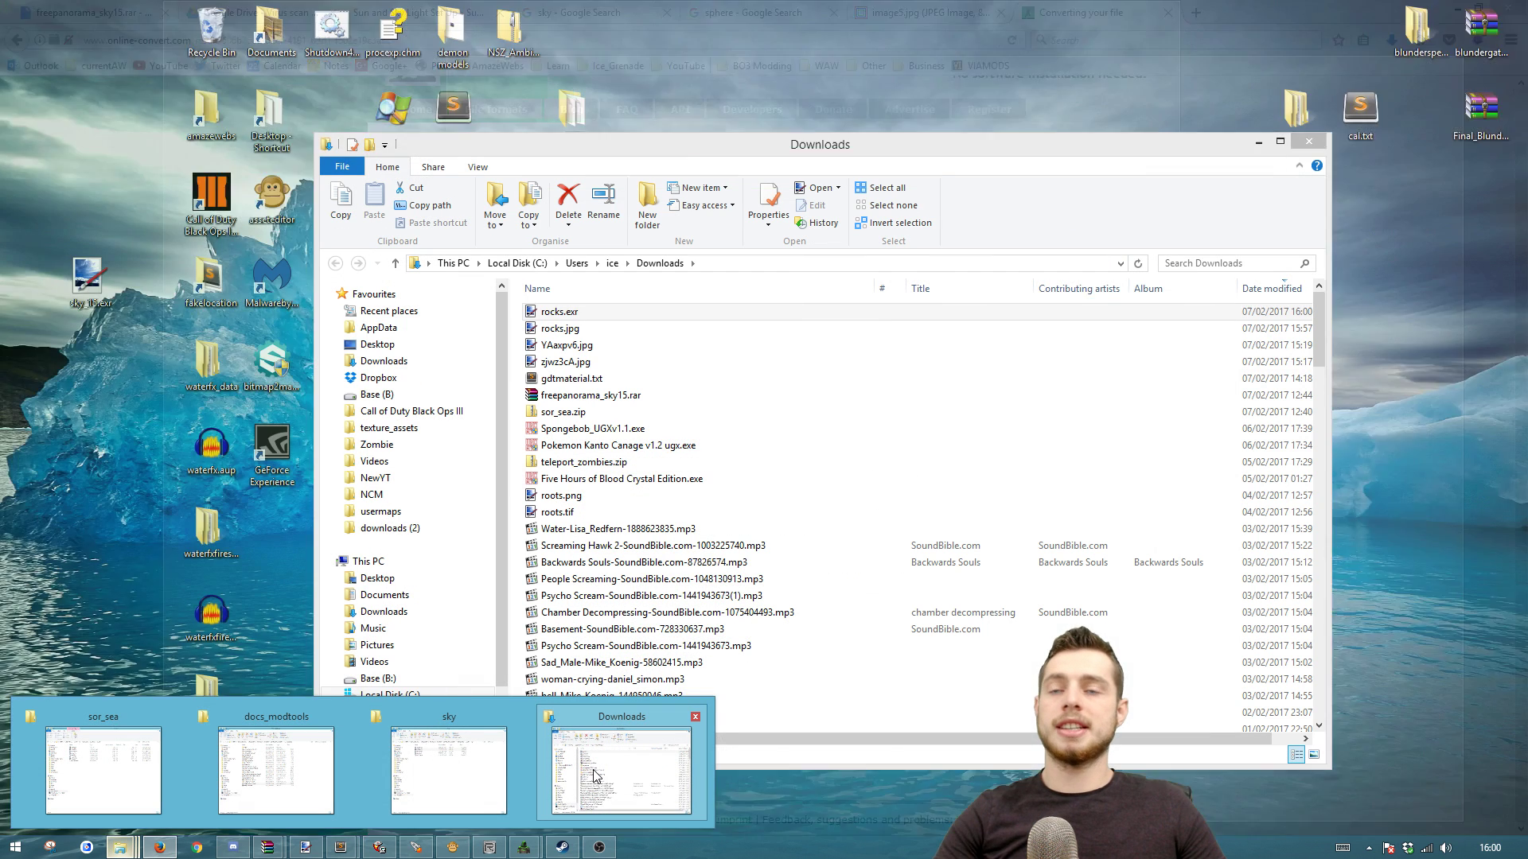
- Copy rocks.exr from Downloads into texture_assets\custom\sky, then reopen skybox_rainbow2_ft in APE
click(596, 775)
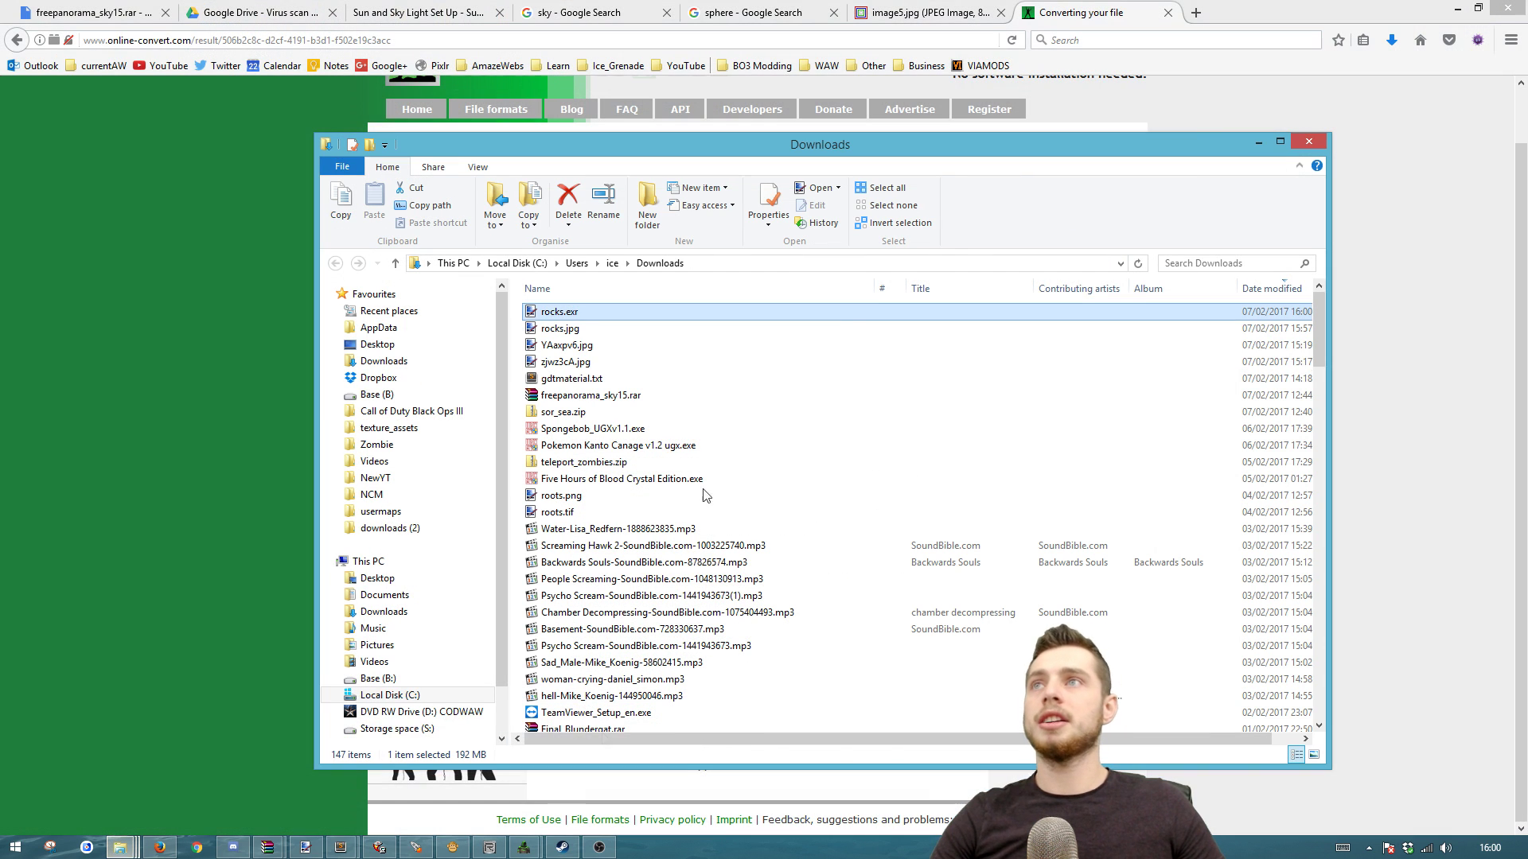
right_click(575, 318)
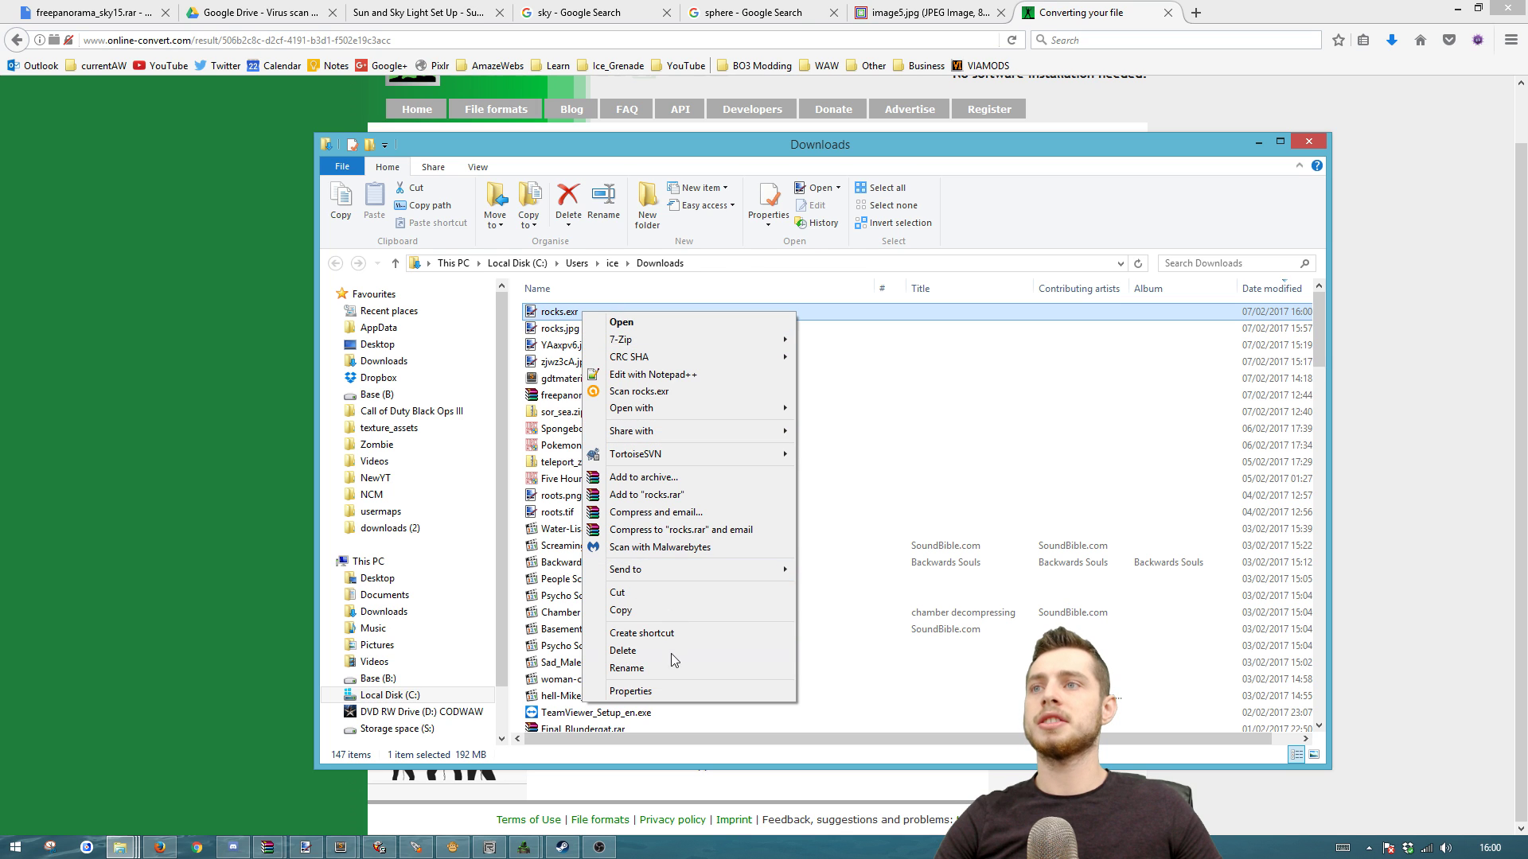
click(646, 611)
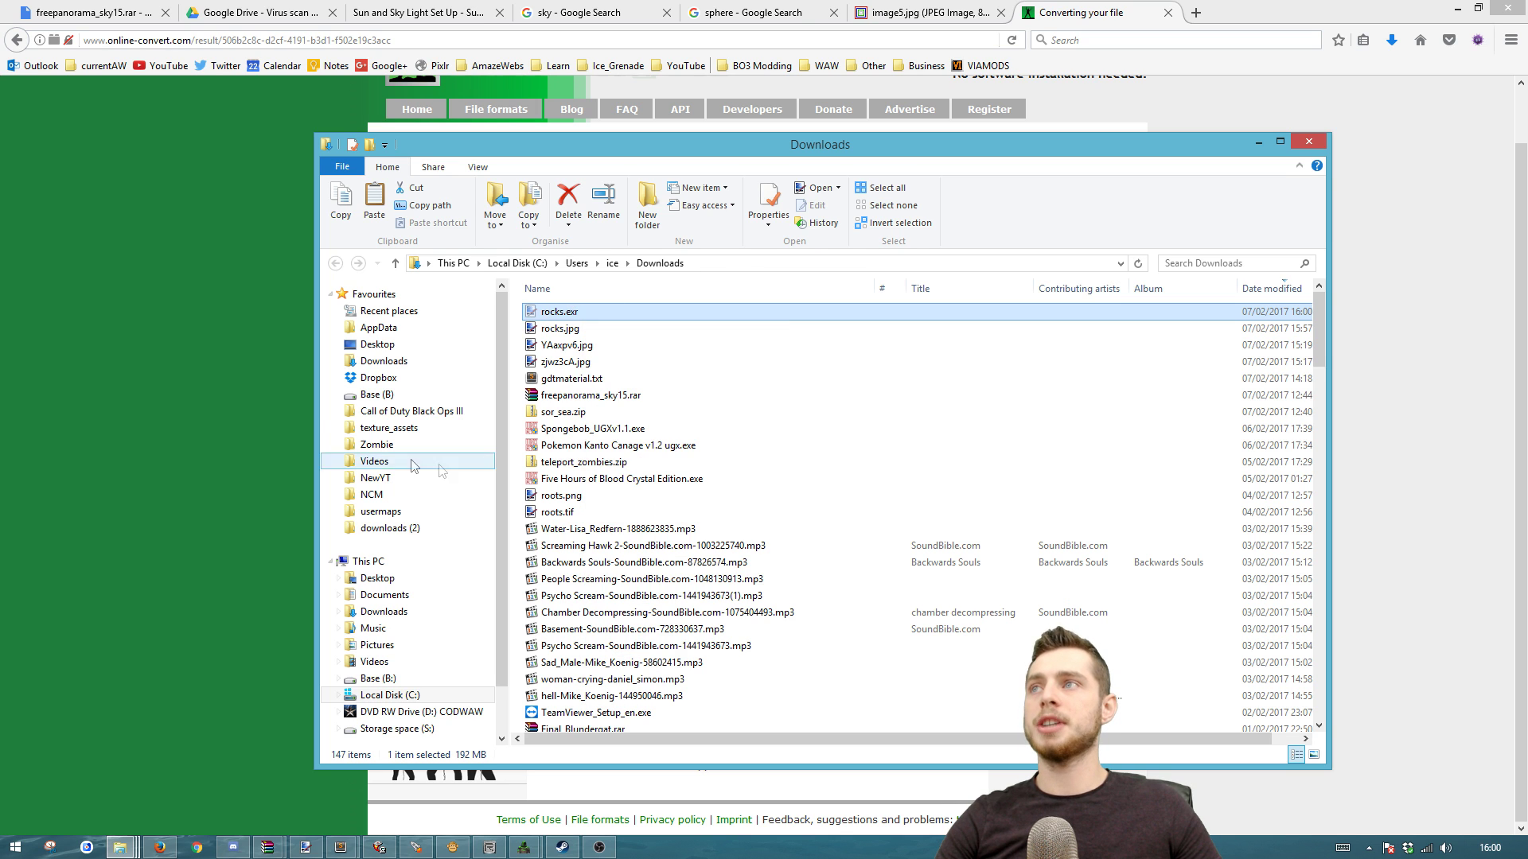
click(389, 428)
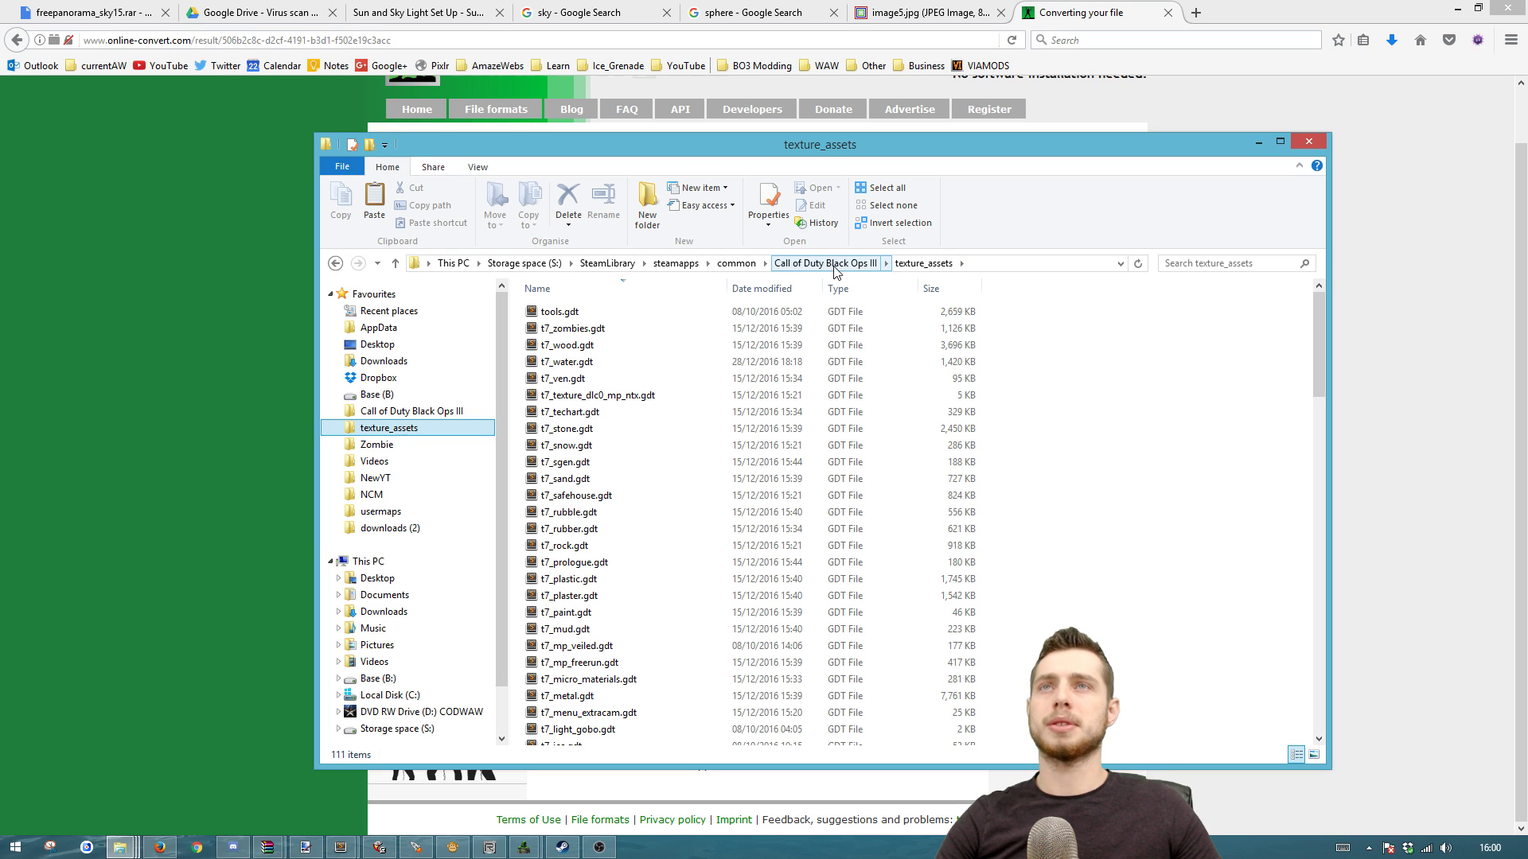
scroll(1058, 548, down, 15)
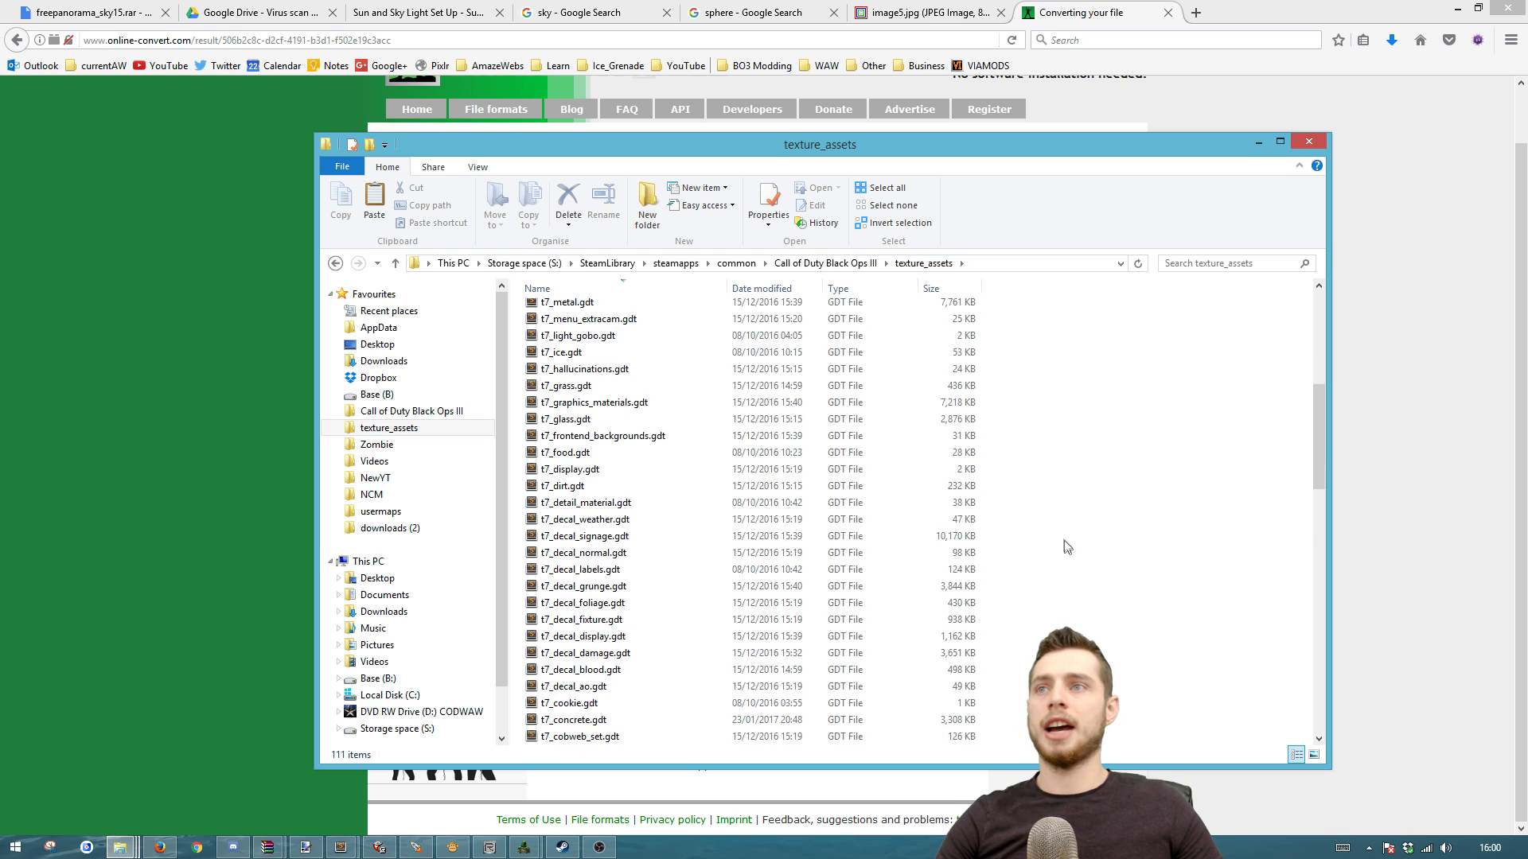
scroll(1047, 548, down, 10)
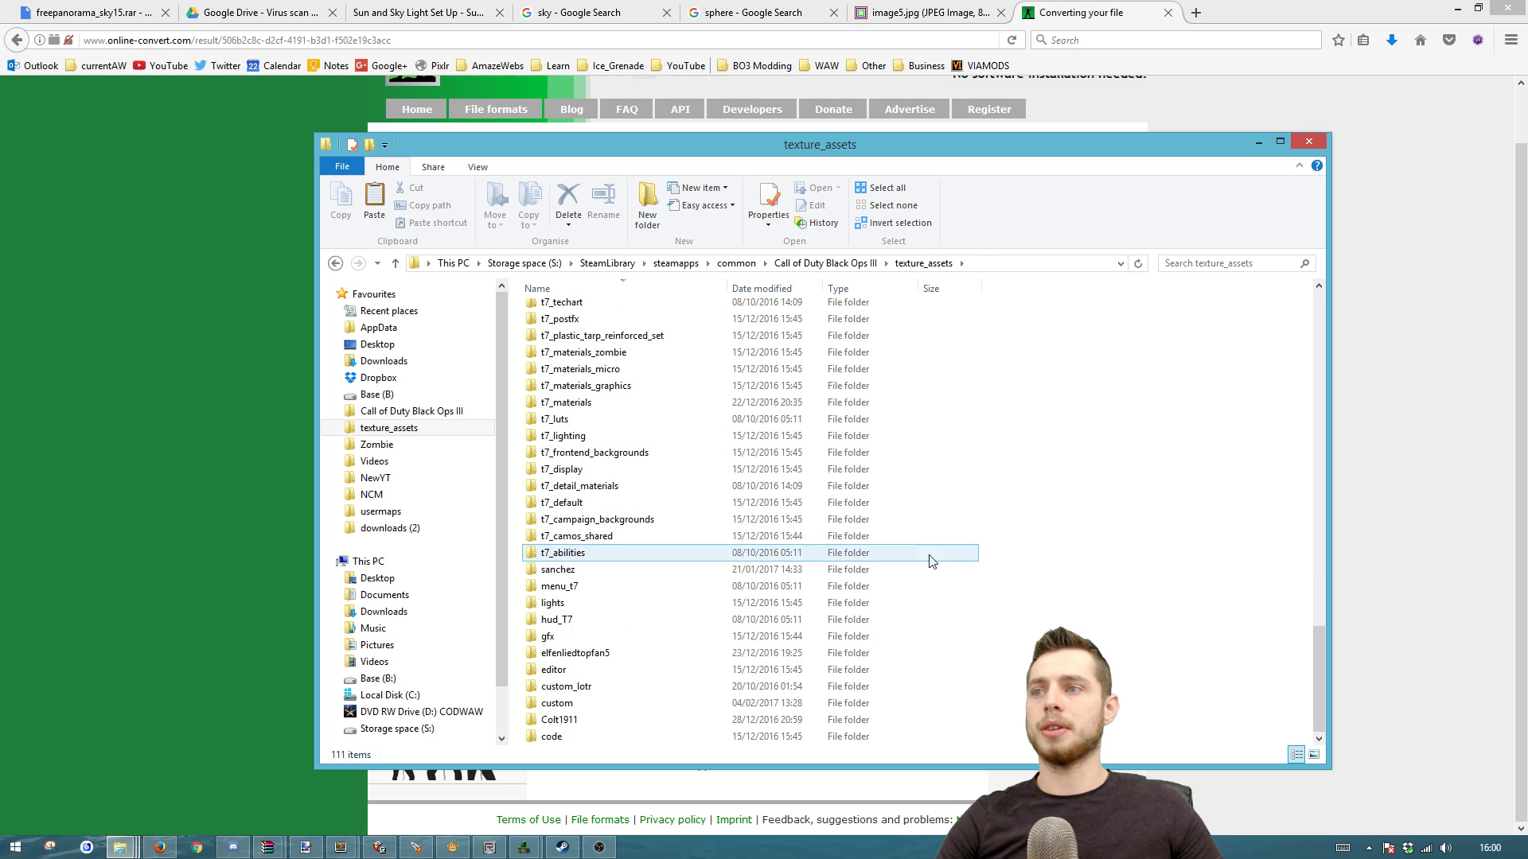
double_click(567, 702)
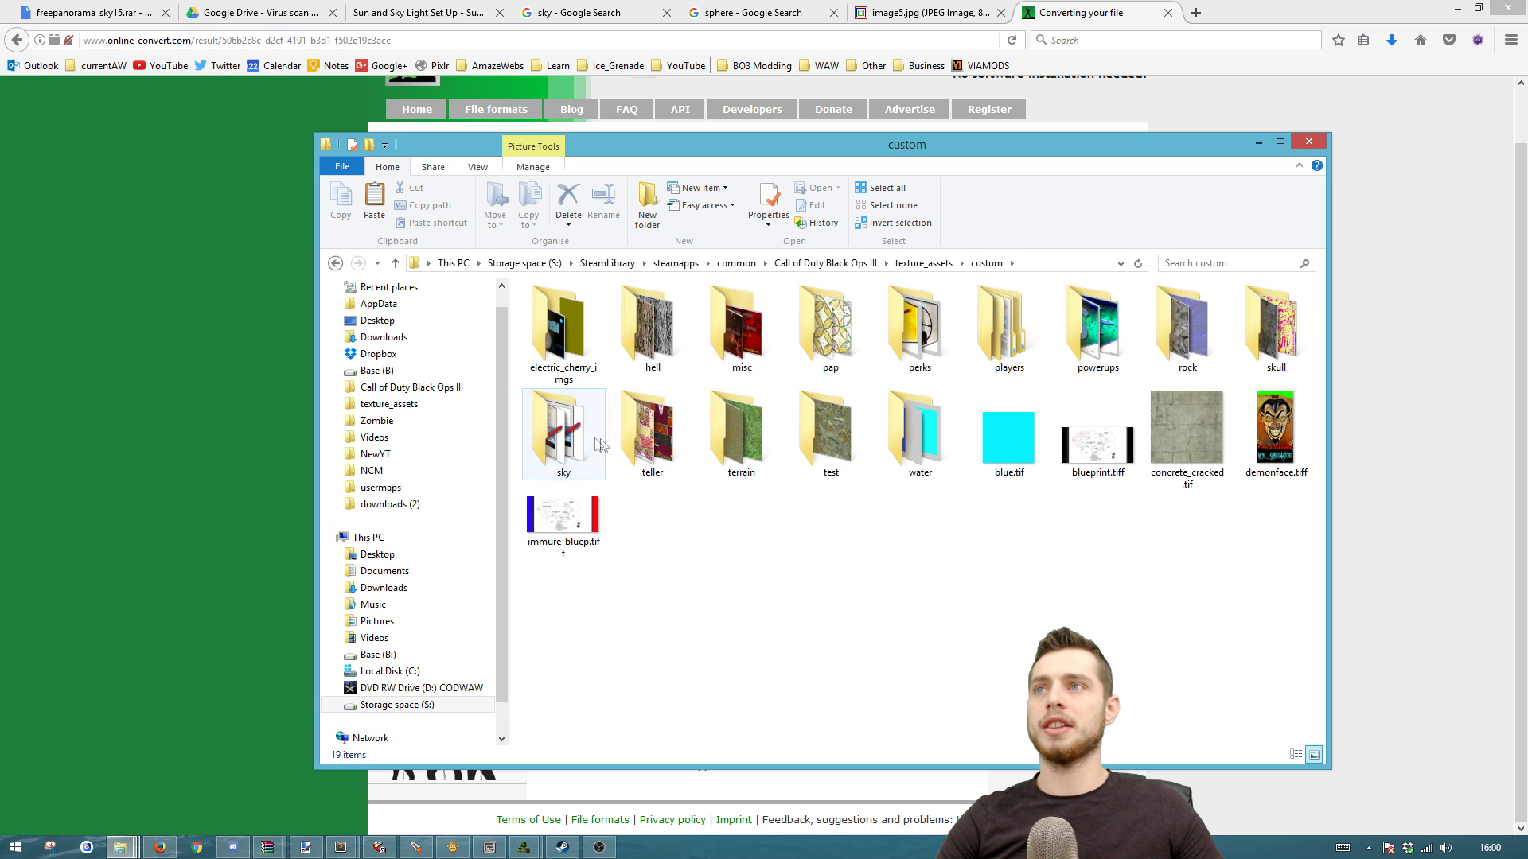
double_click(549, 439)
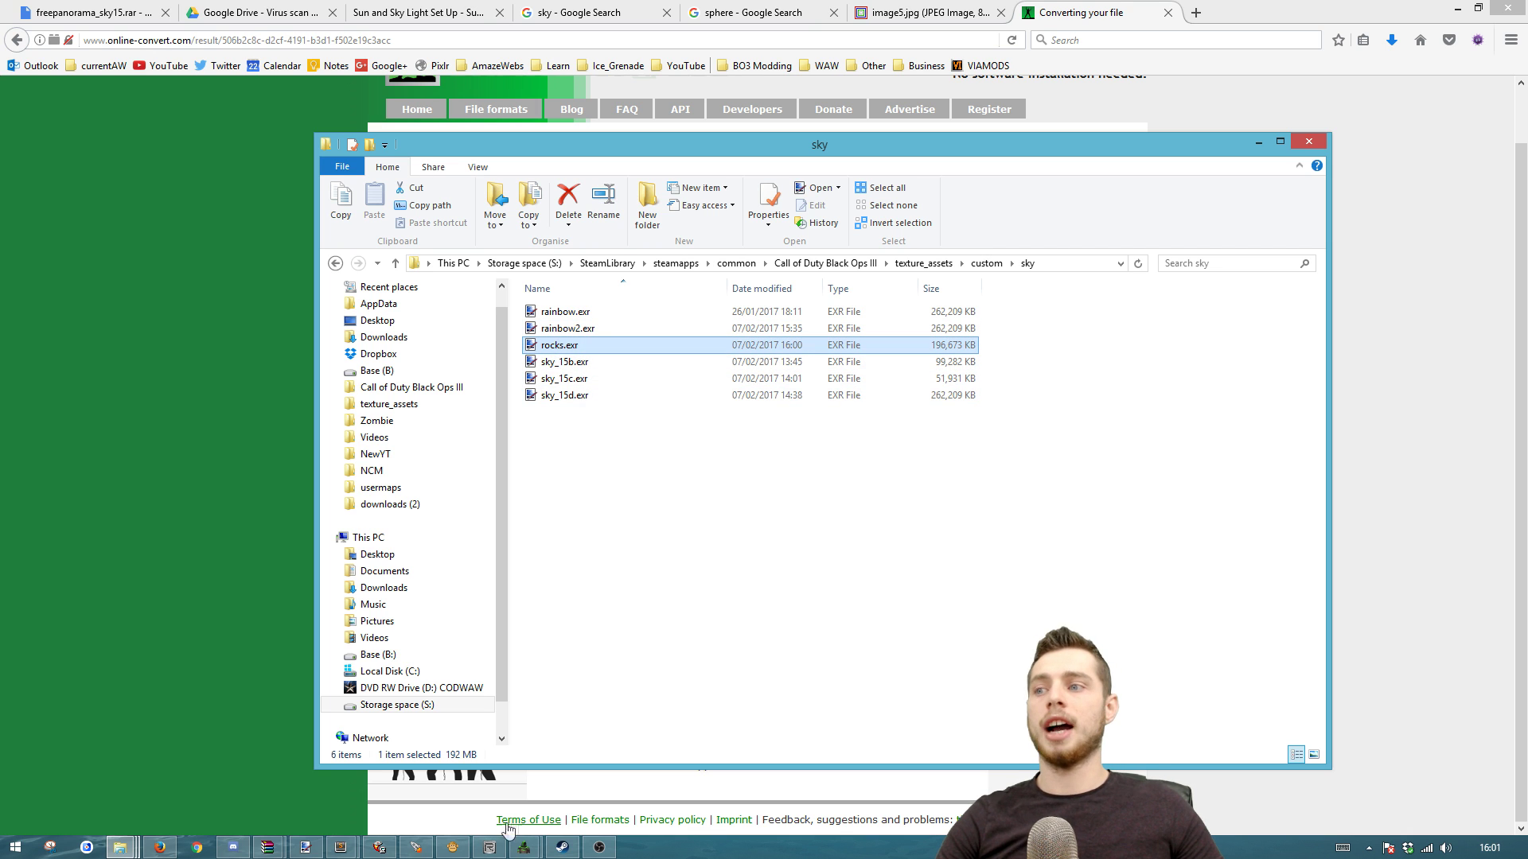
click(452, 847)
click(165, 602)
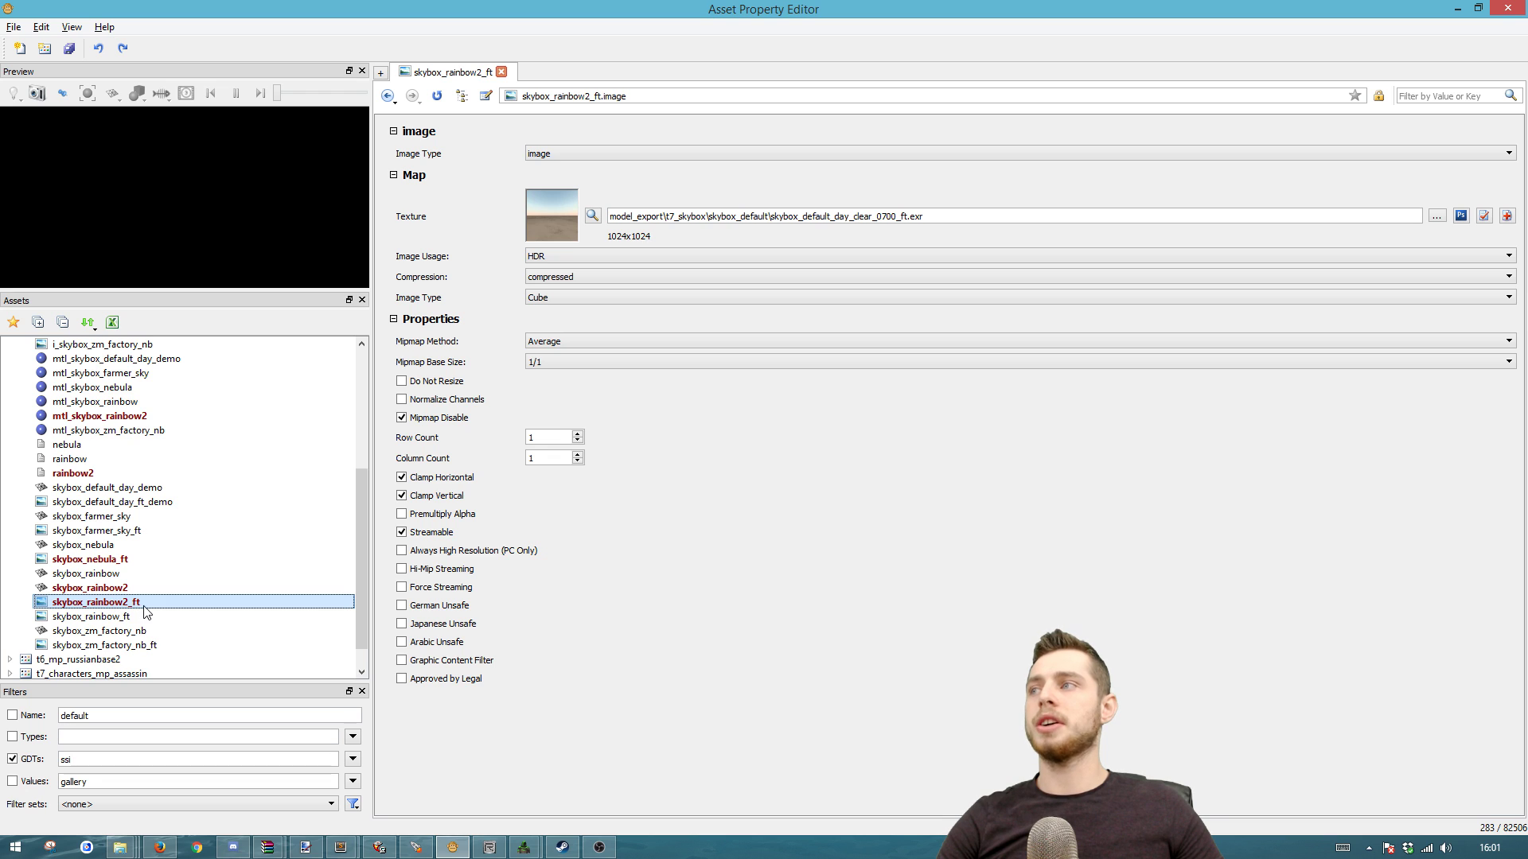
- Point the skybox_rainbow2_ft texture at texture_assets\custom\sky\rocks.exr
drag(955, 219, 609, 217)
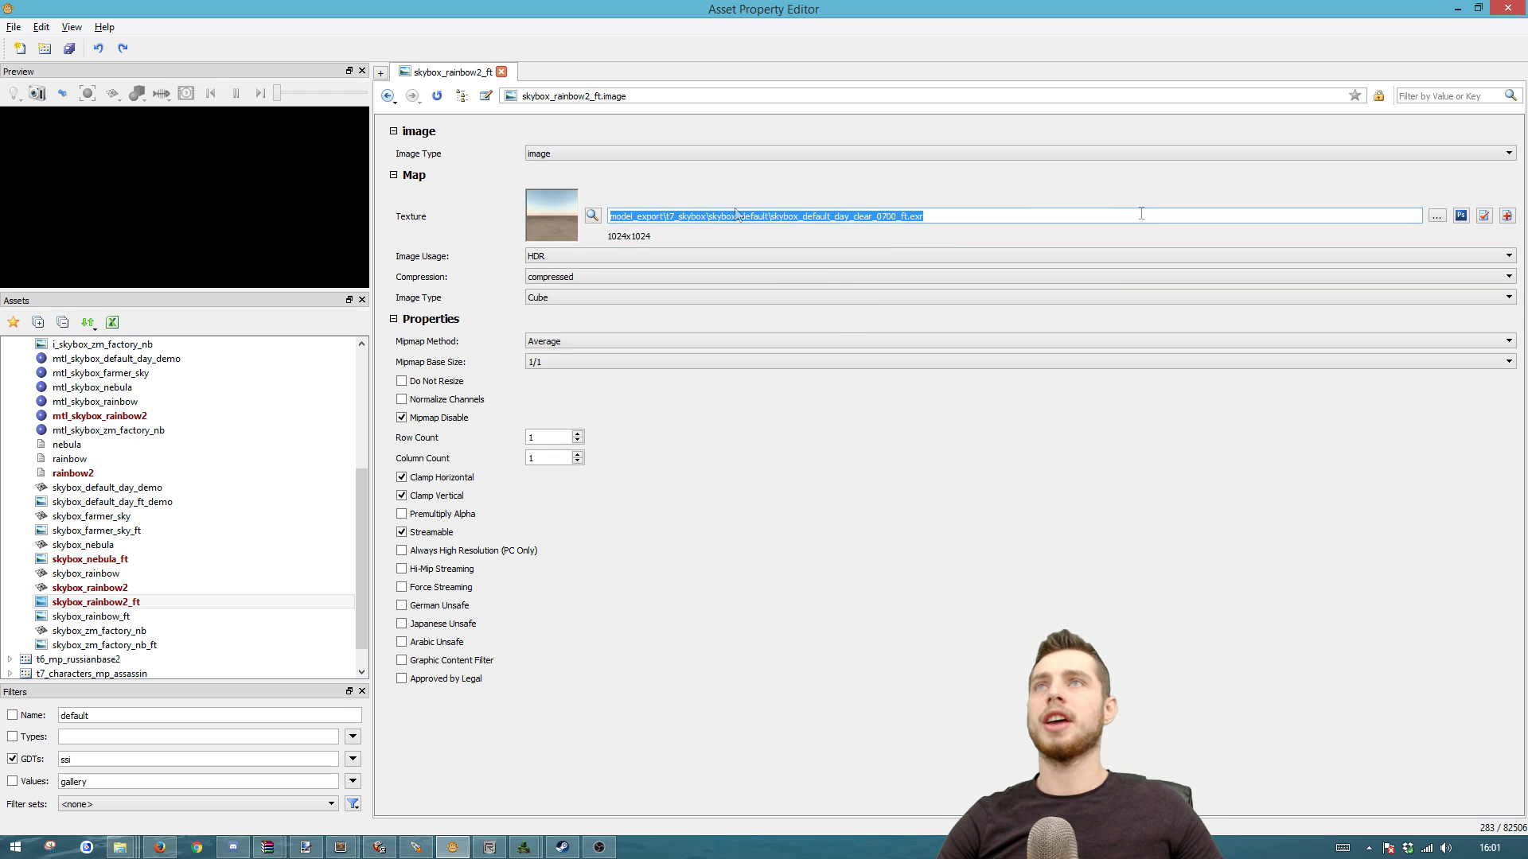
click(1437, 217)
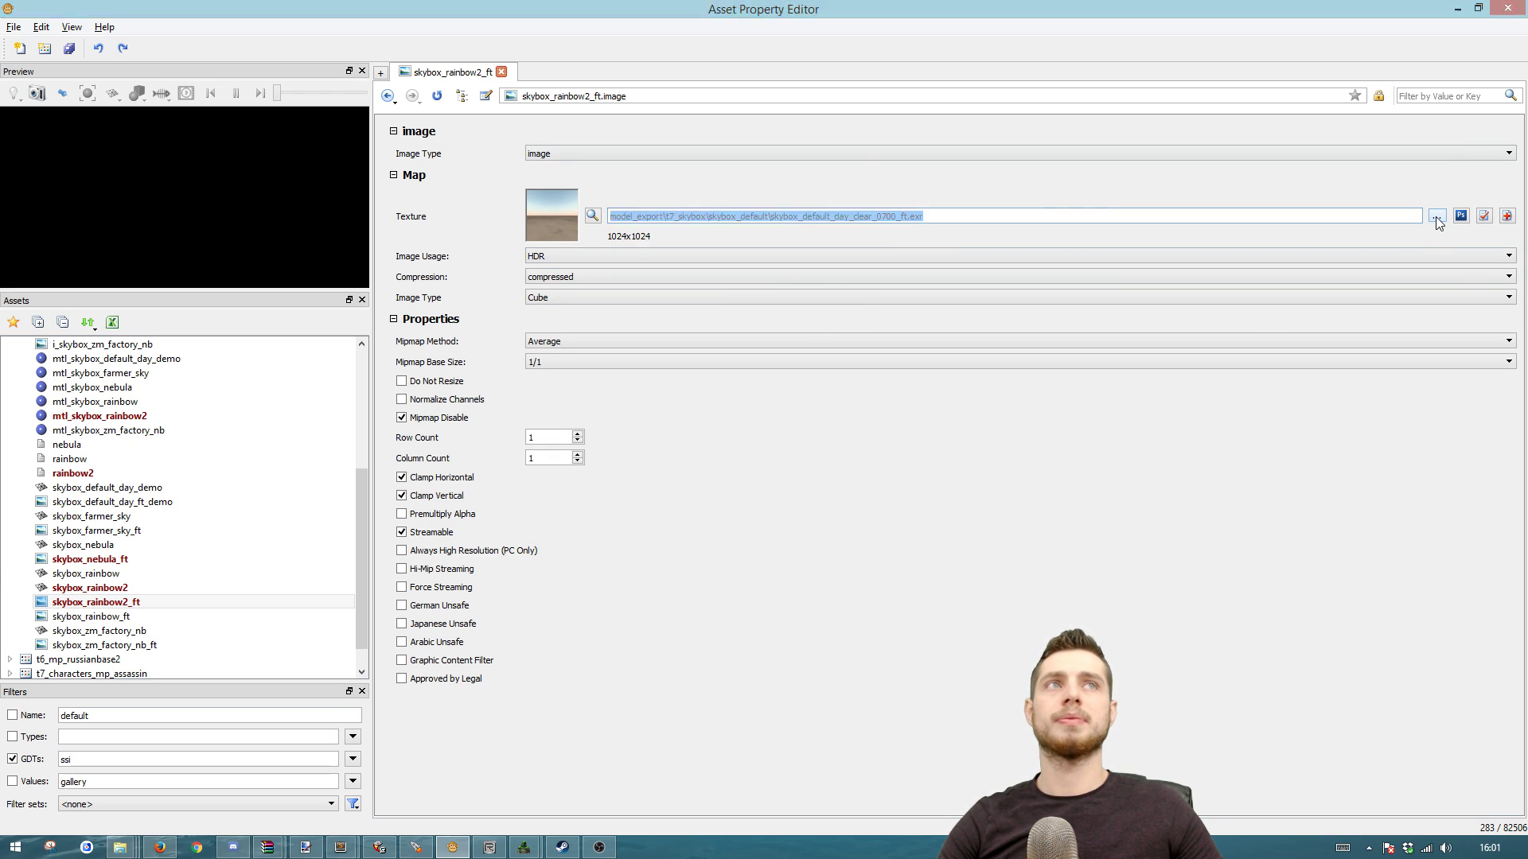
click(330, 59)
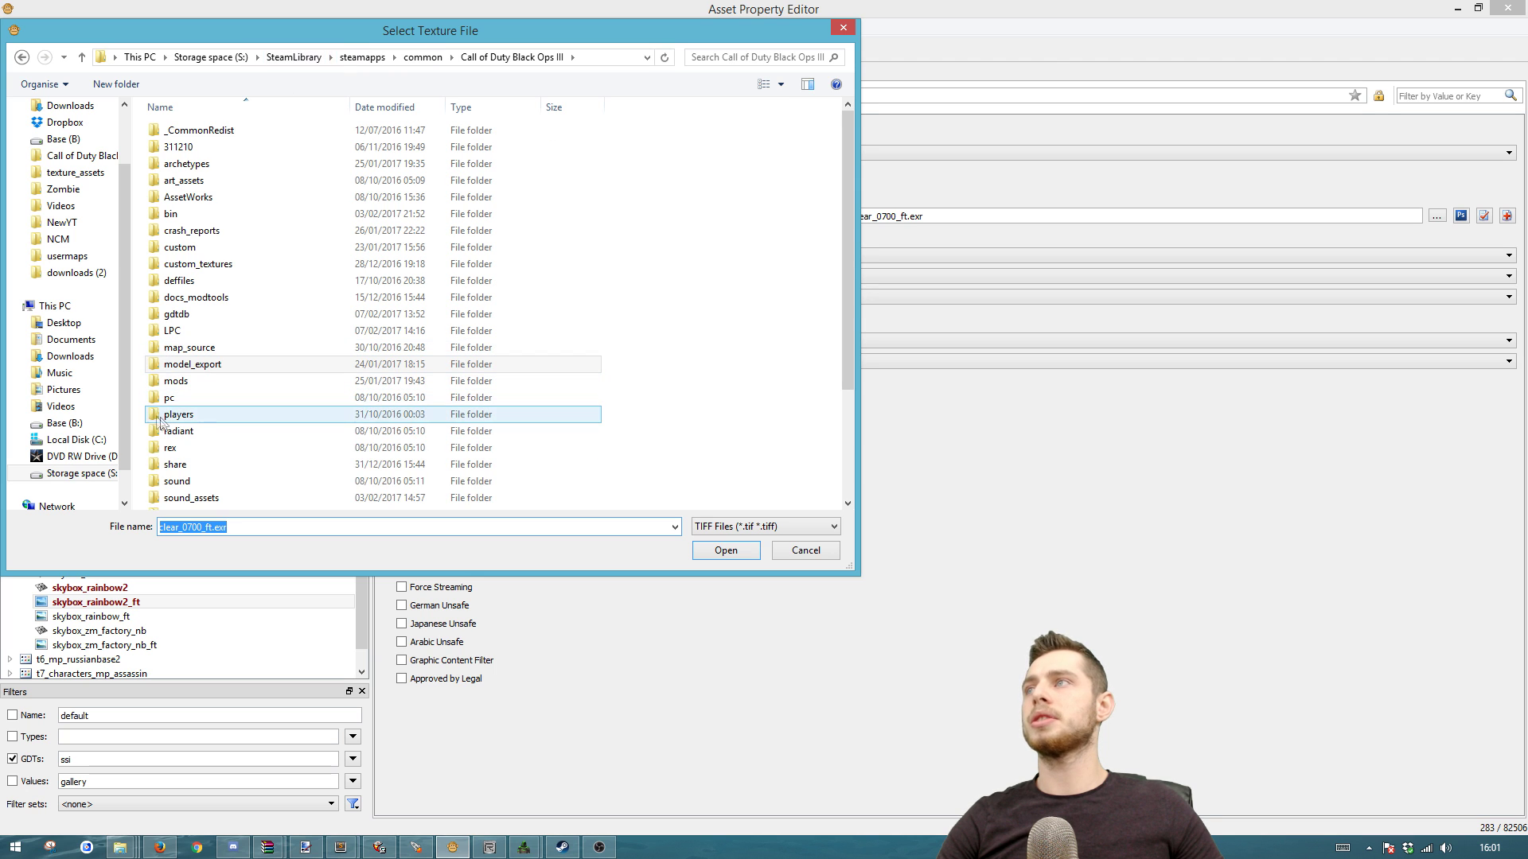
click(209, 493)
scroll(209, 492, down, 4)
double_click(196, 397)
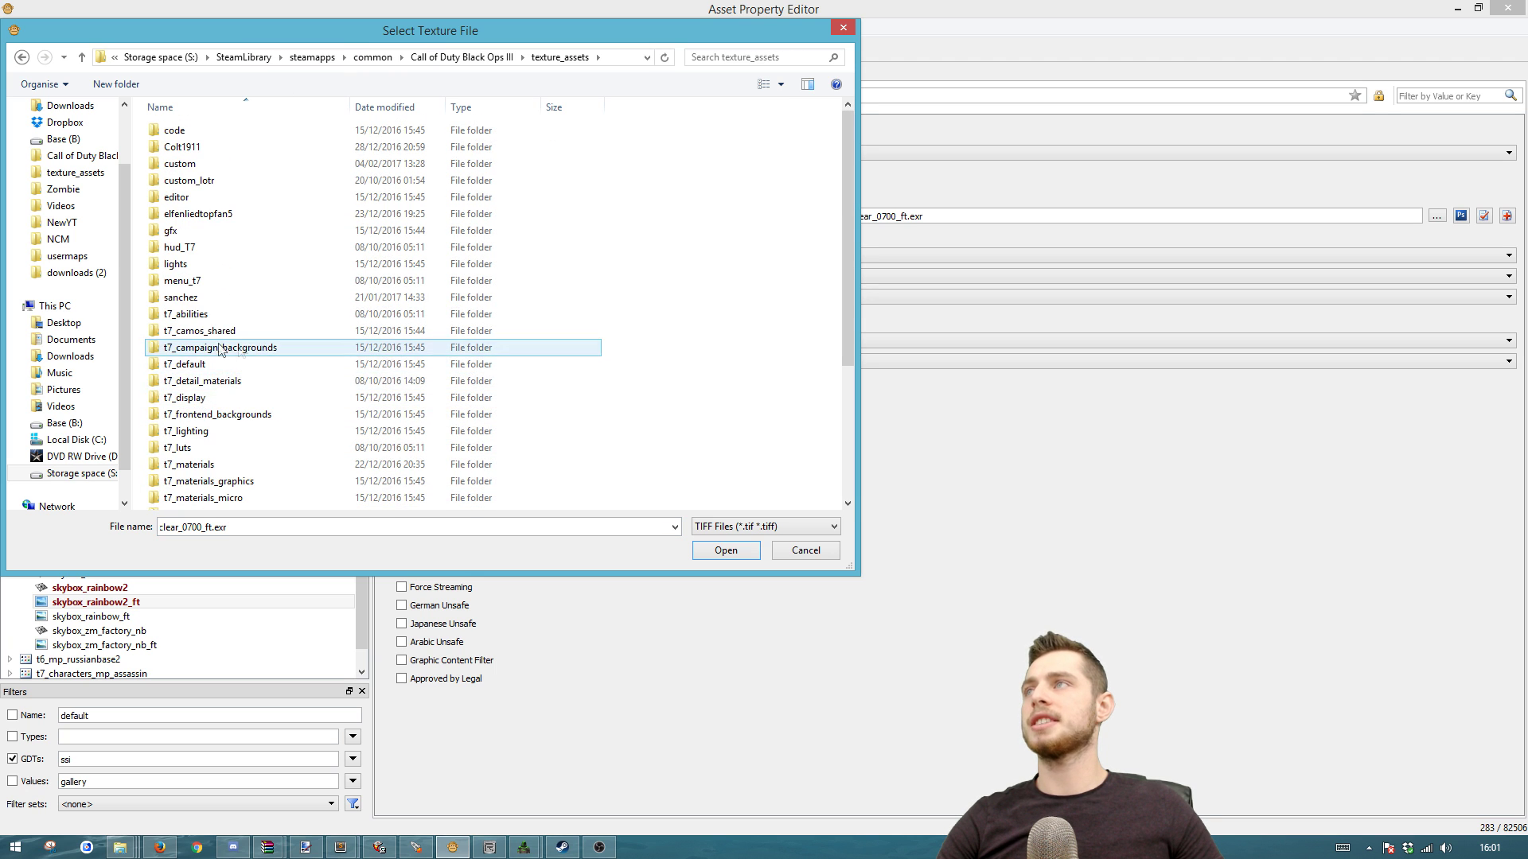
double_click(232, 161)
double_click(272, 251)
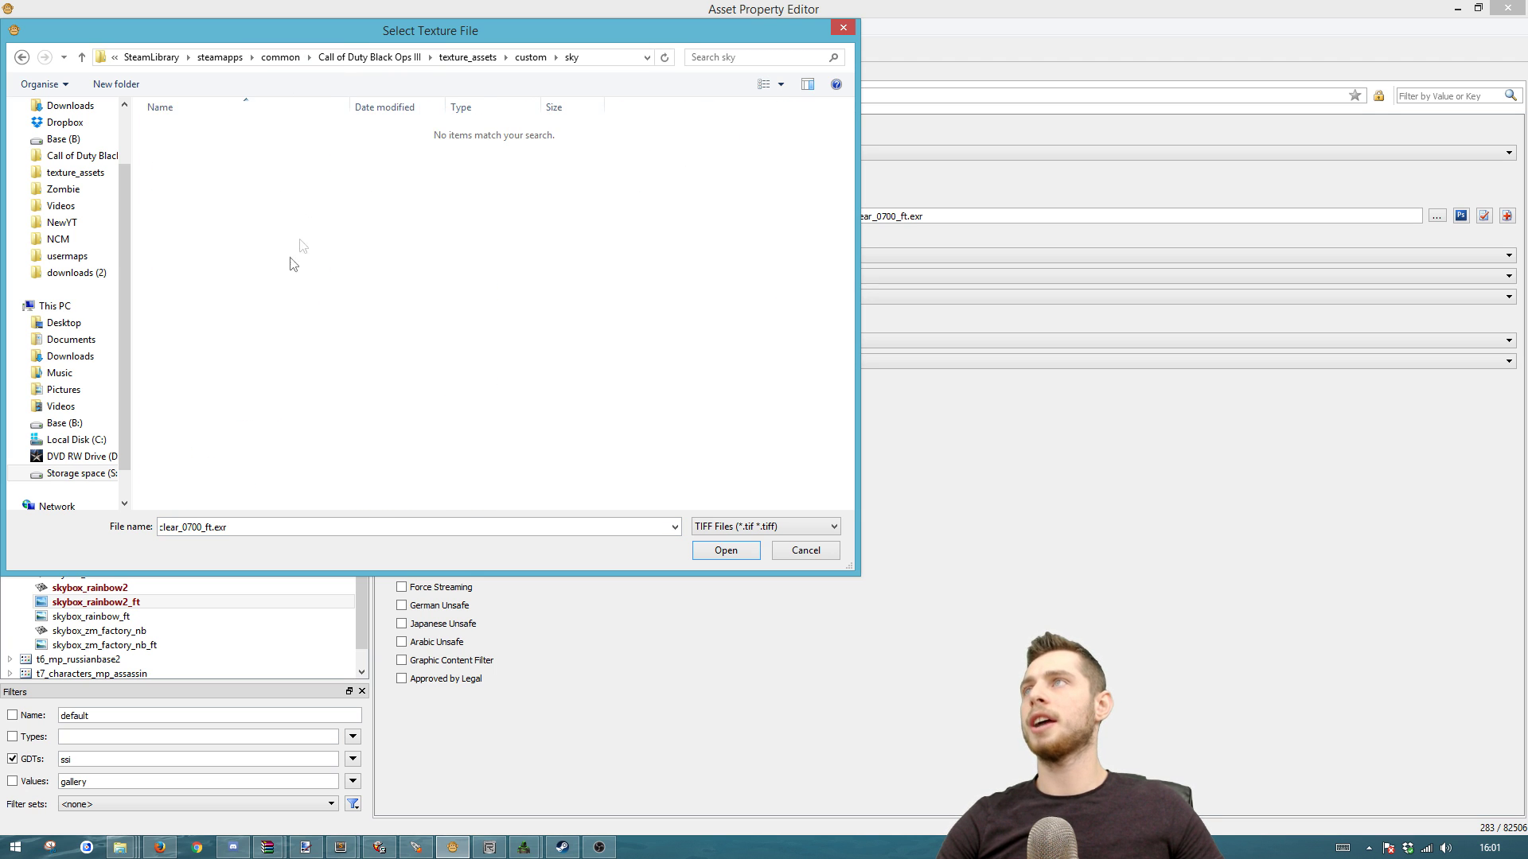
click(761, 528)
click(718, 578)
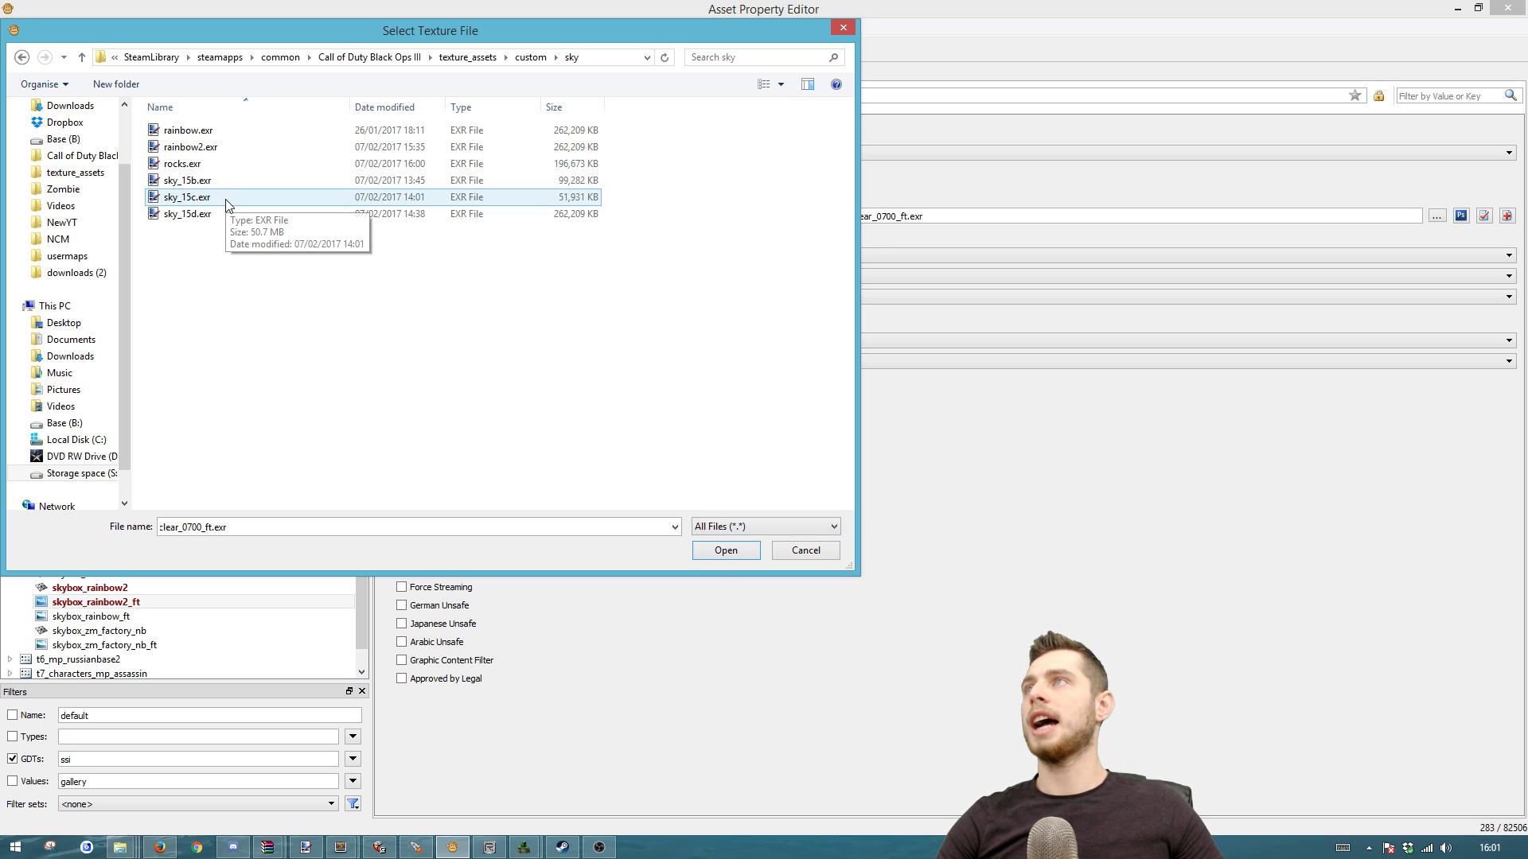
double_click(207, 163)
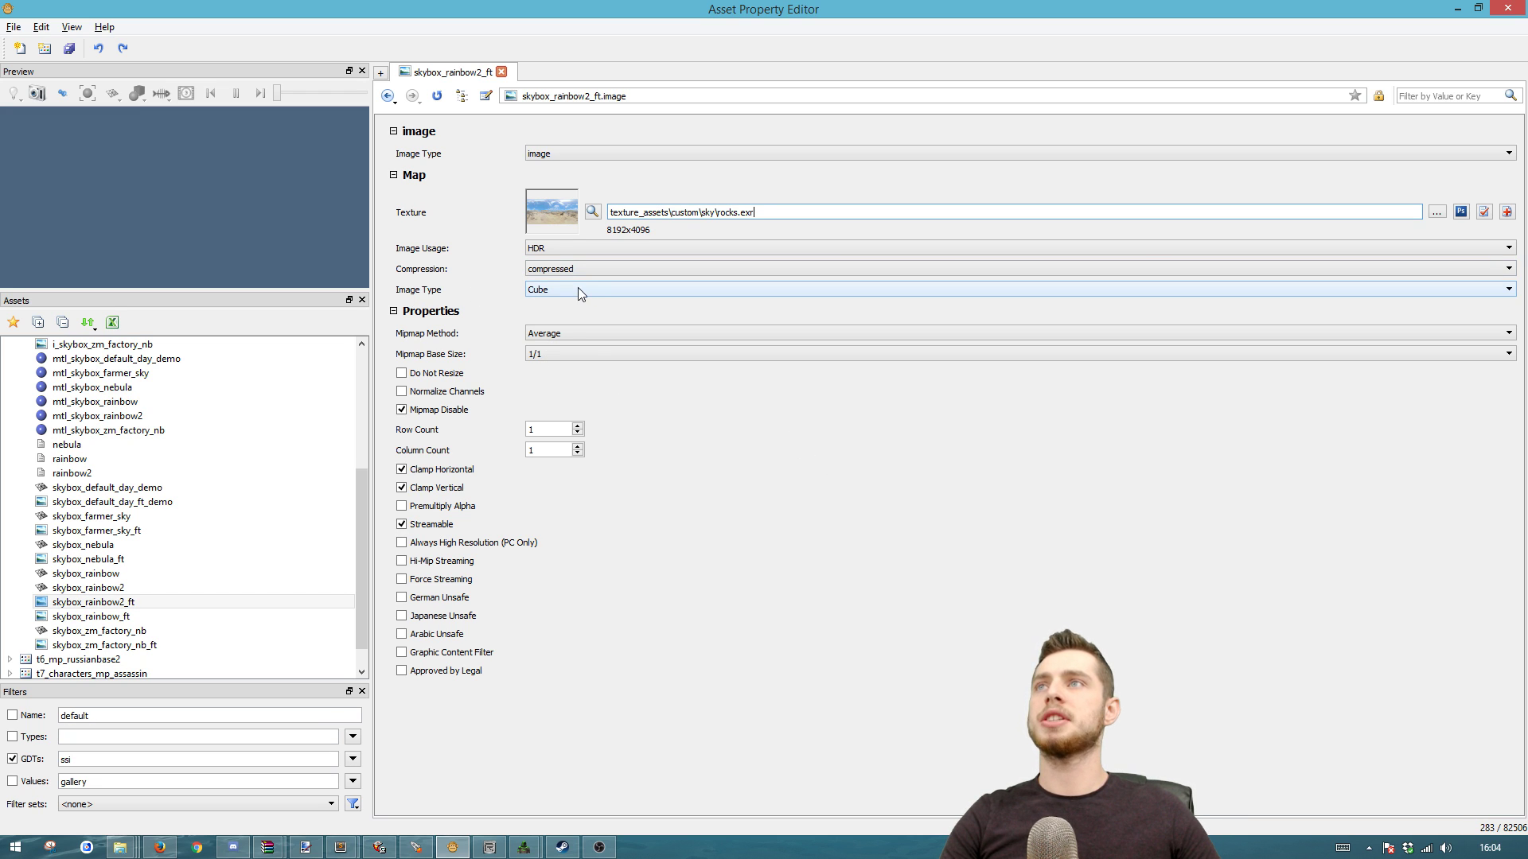
- Set Image Type to Texture, enable Always High Resolution, and save the image asset
click(548, 293)
click(570, 305)
key(ctrl+s)
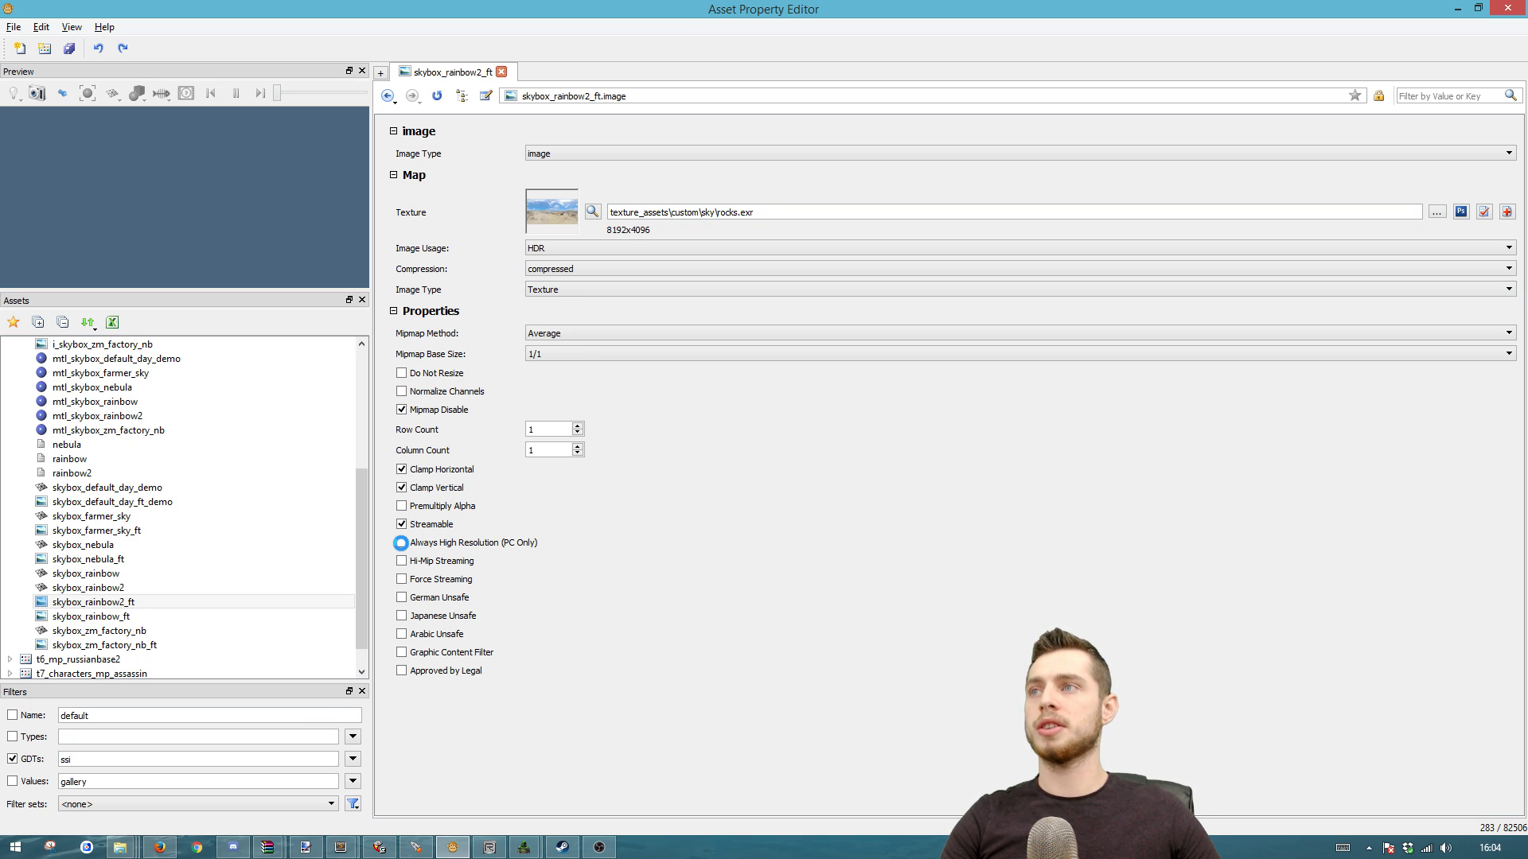
click(401, 543)
key(ctrl+s)
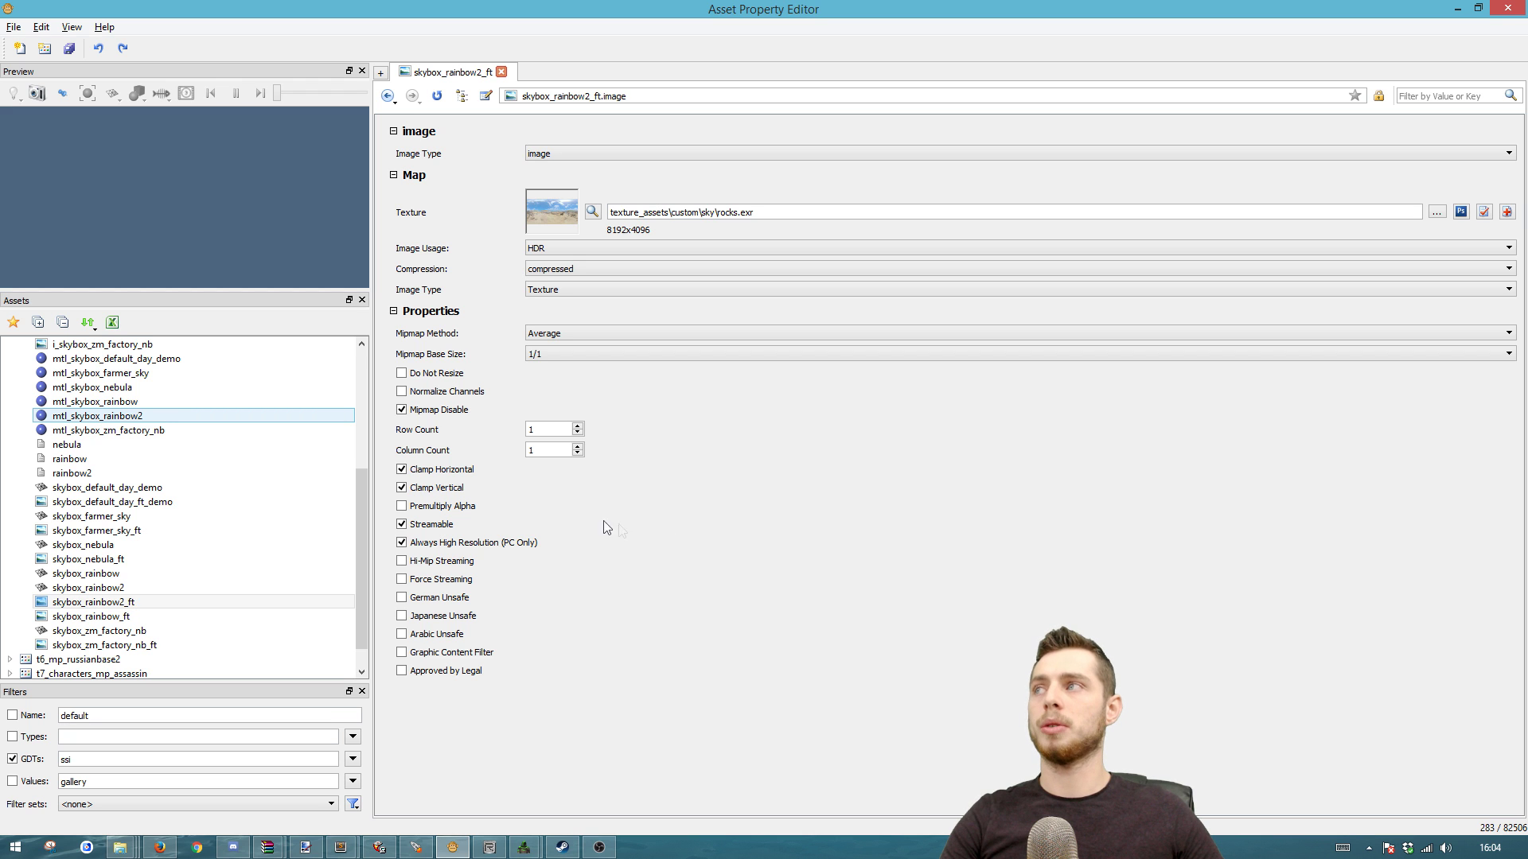
- Set the material's colour map to skybox_rainbow2_ft
scroll(982, 515, down, 8)
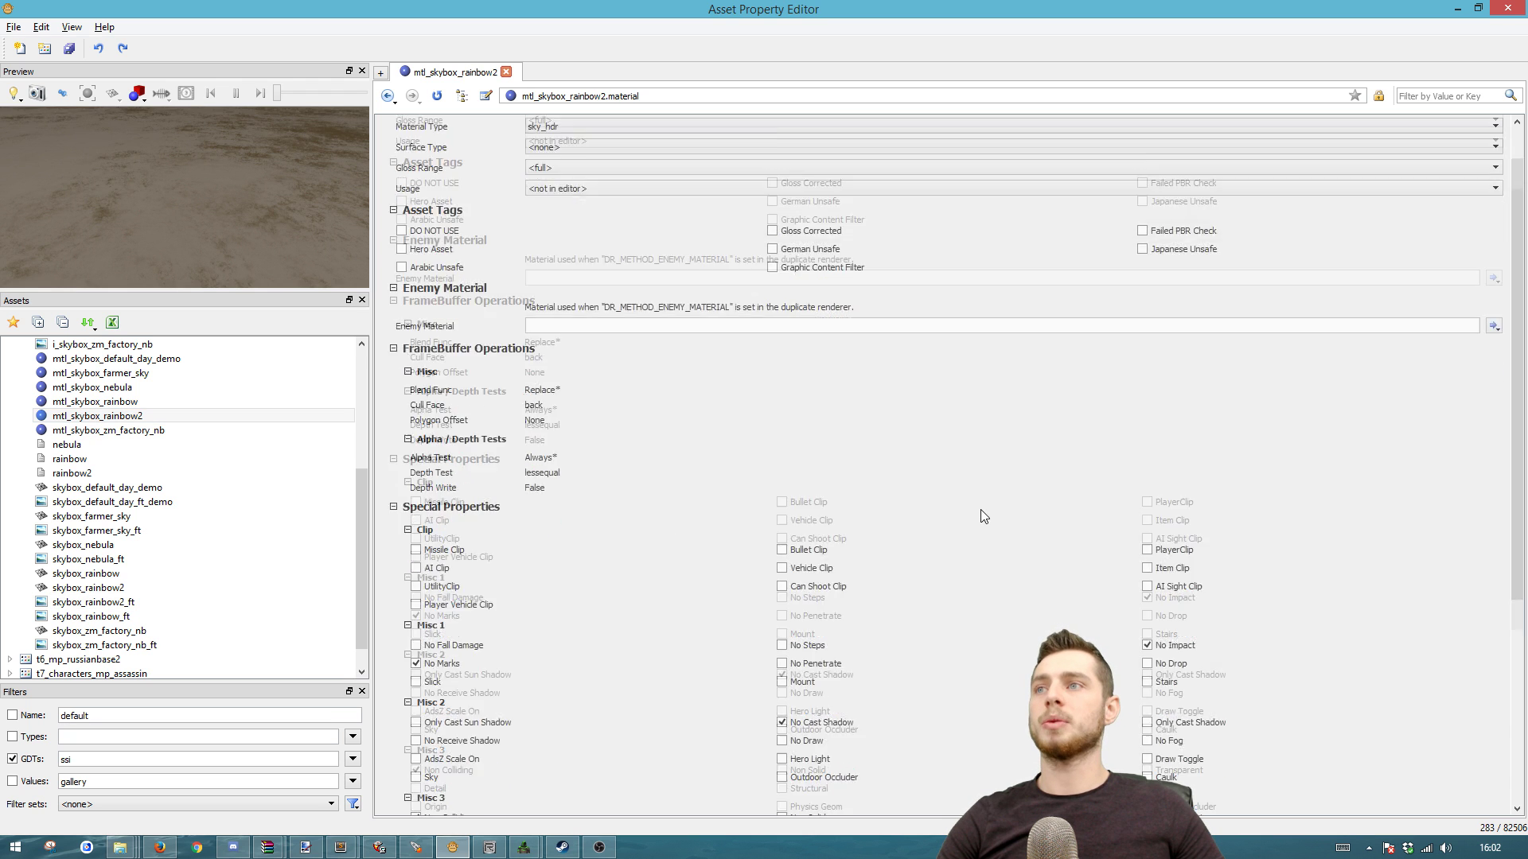
text(sky)
text(bo)
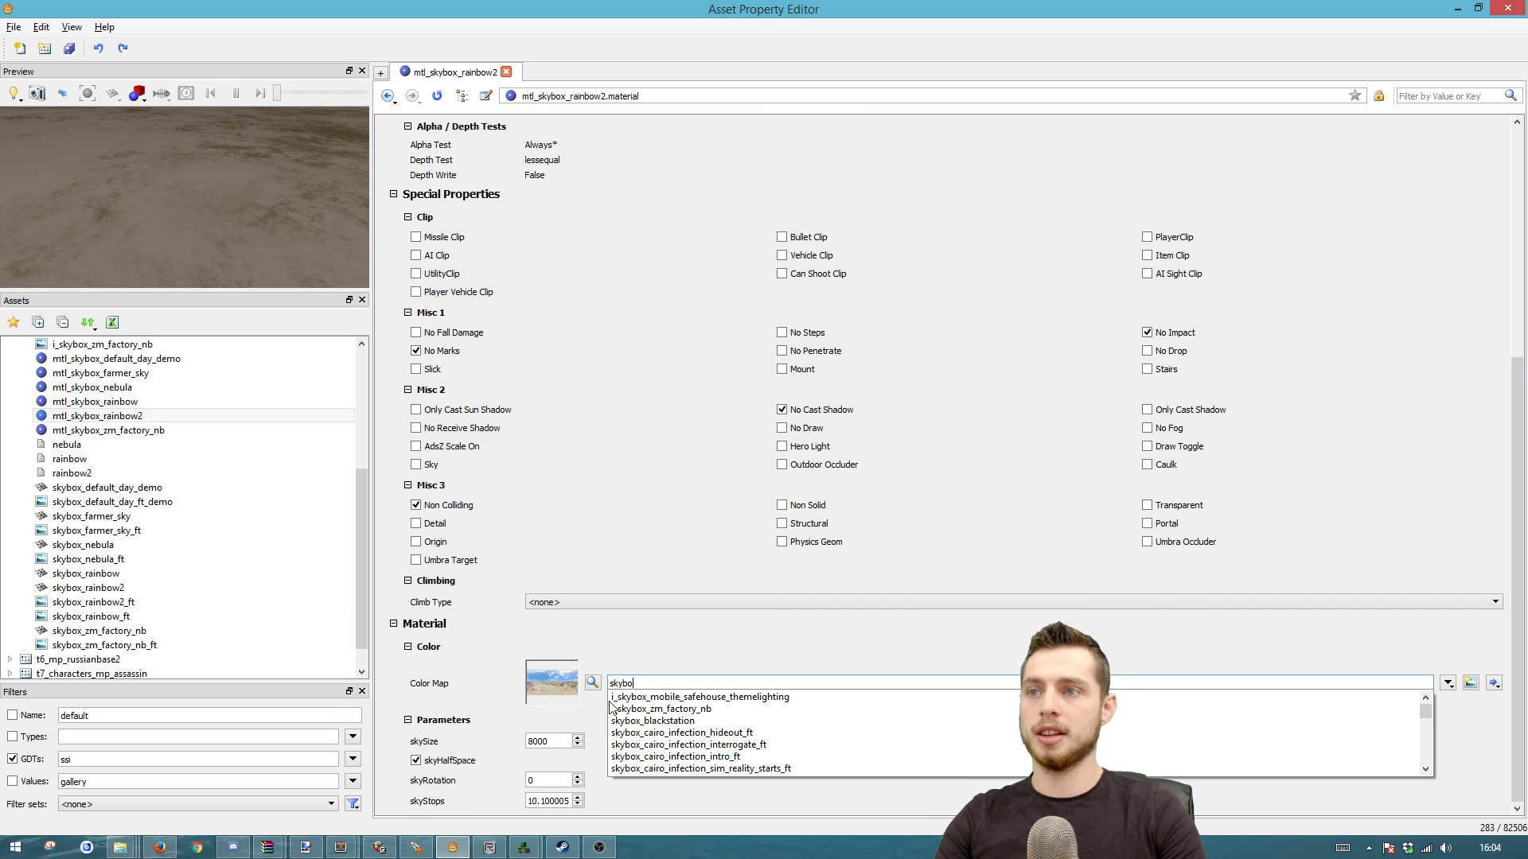
text(x_rain)
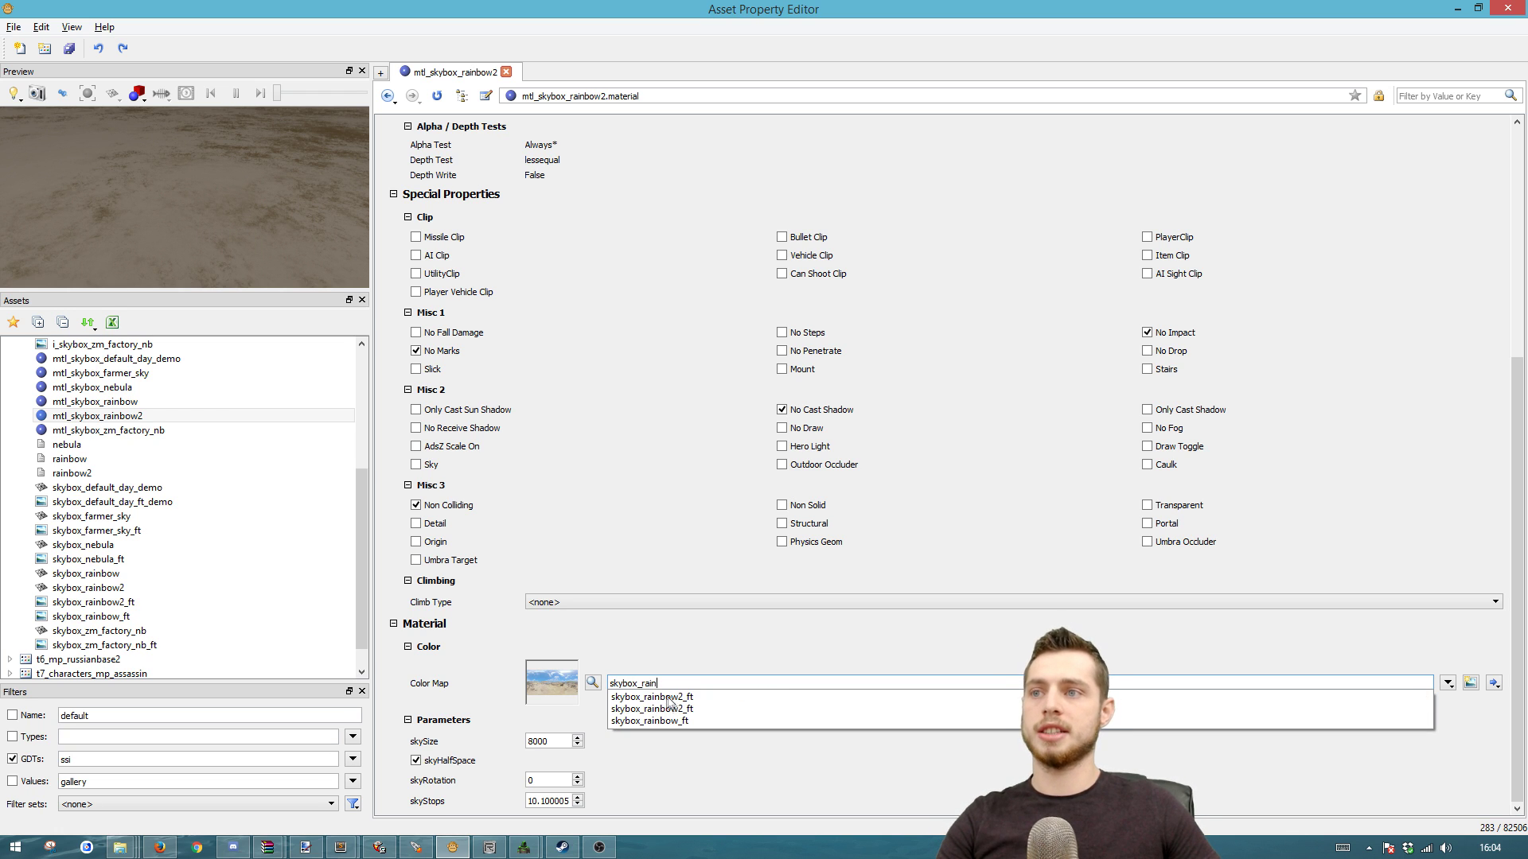
click(666, 698)
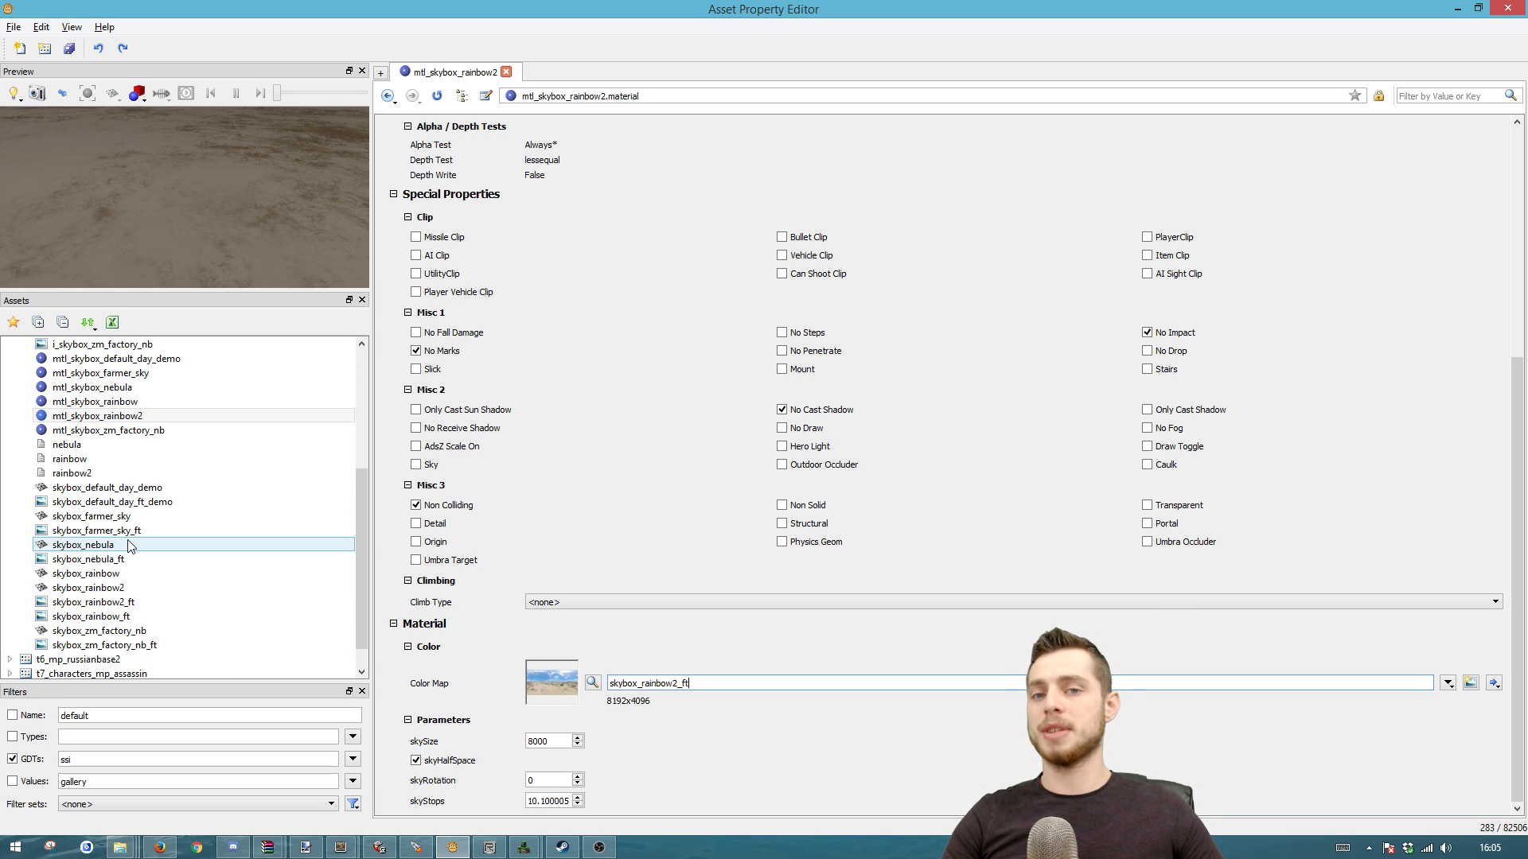
- Set the skybox_rainbow2 model's skin override to mtl_skybox_rainbow2 and save it
click(71, 588)
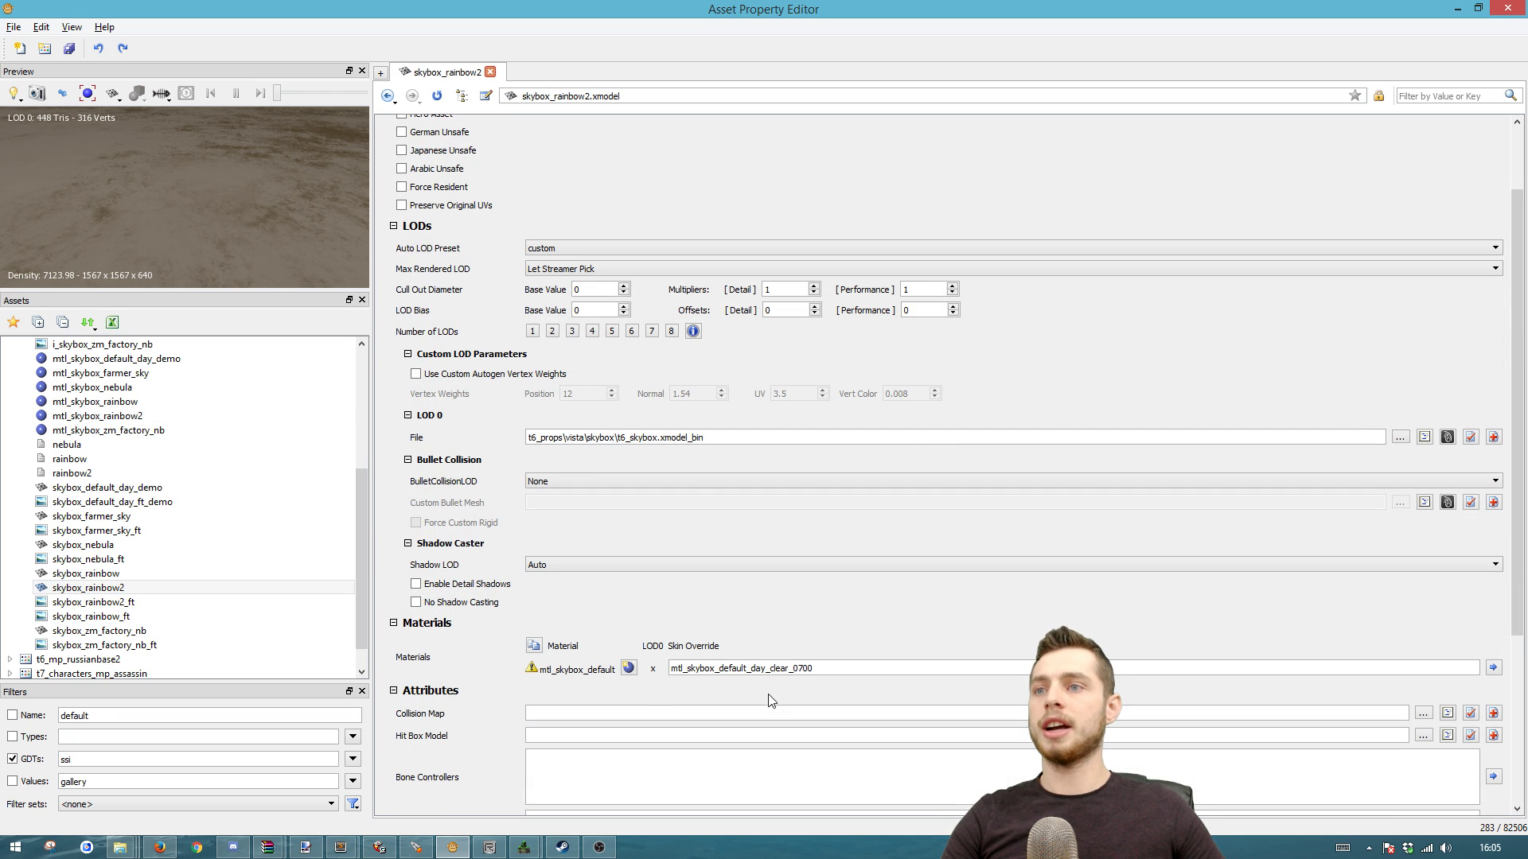
key(ctrl+a)
text(mtl)
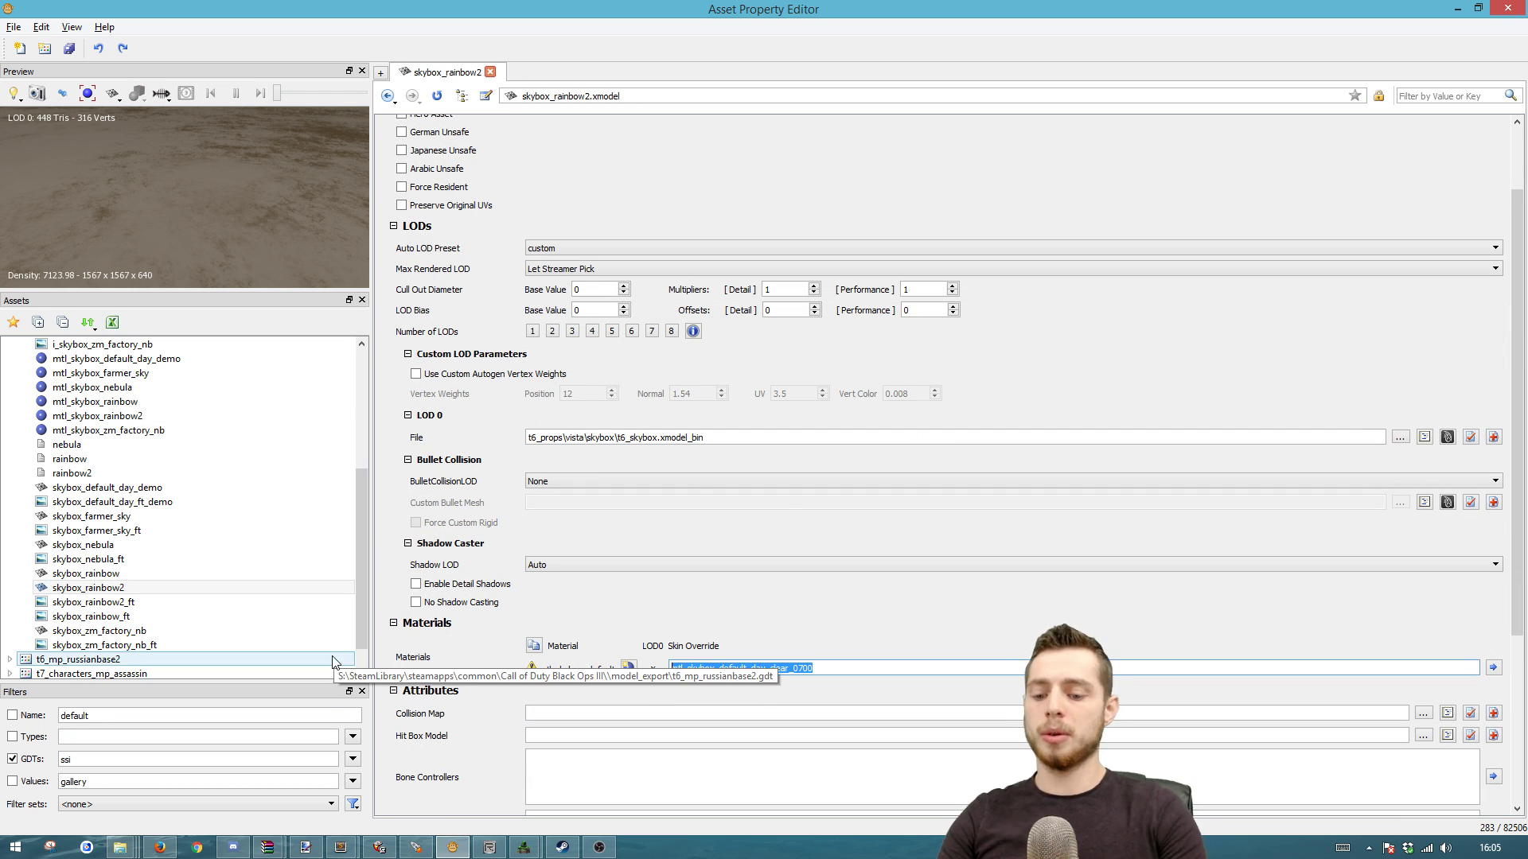
text(_skybox_rainbow2)
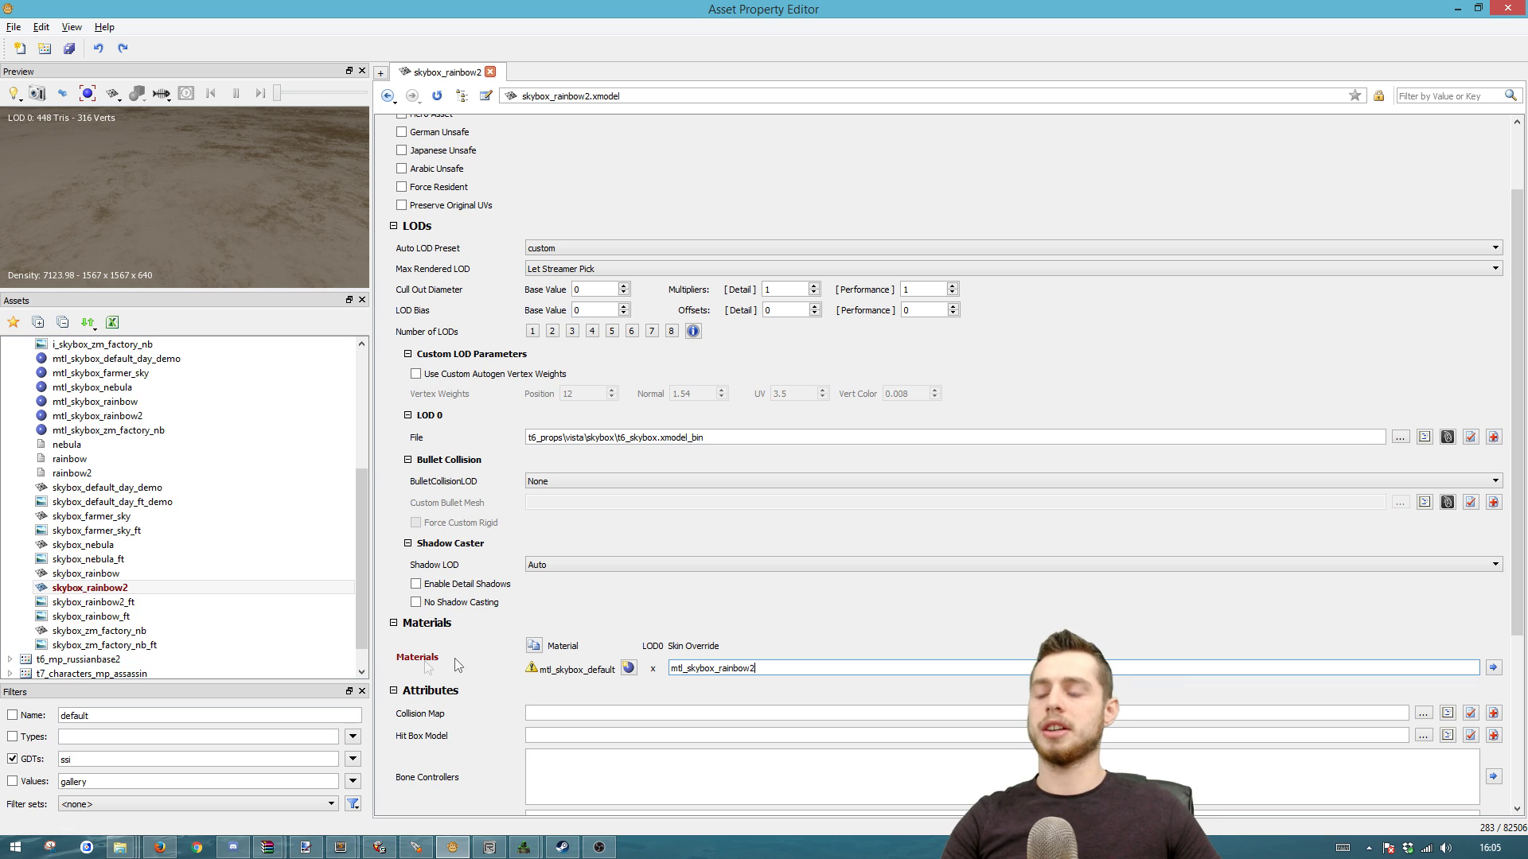
key(ctrl+s)
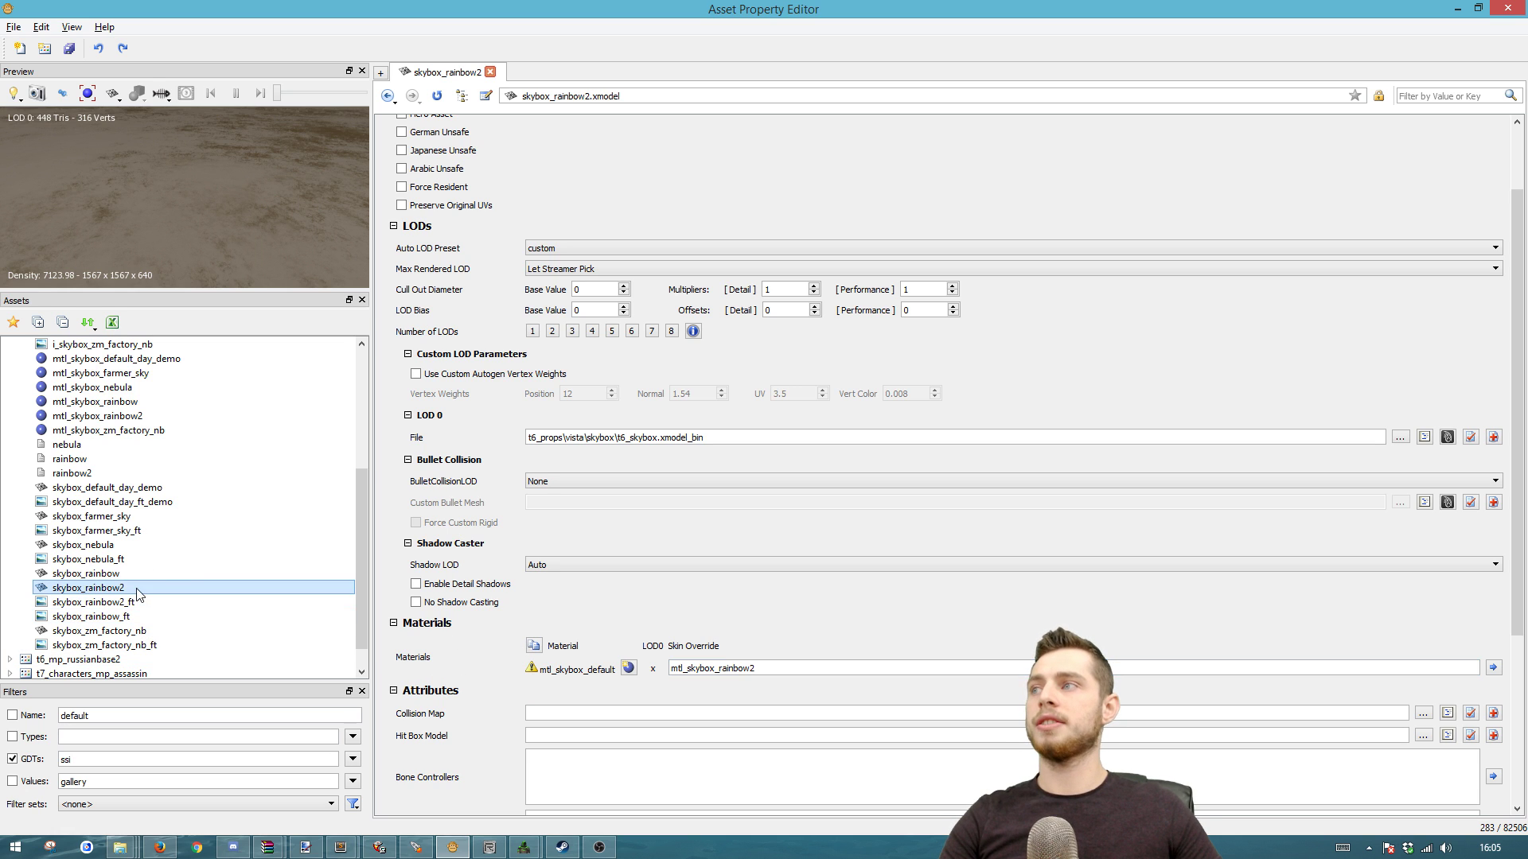
drag(789, 663, 608, 663)
click(787, 671)
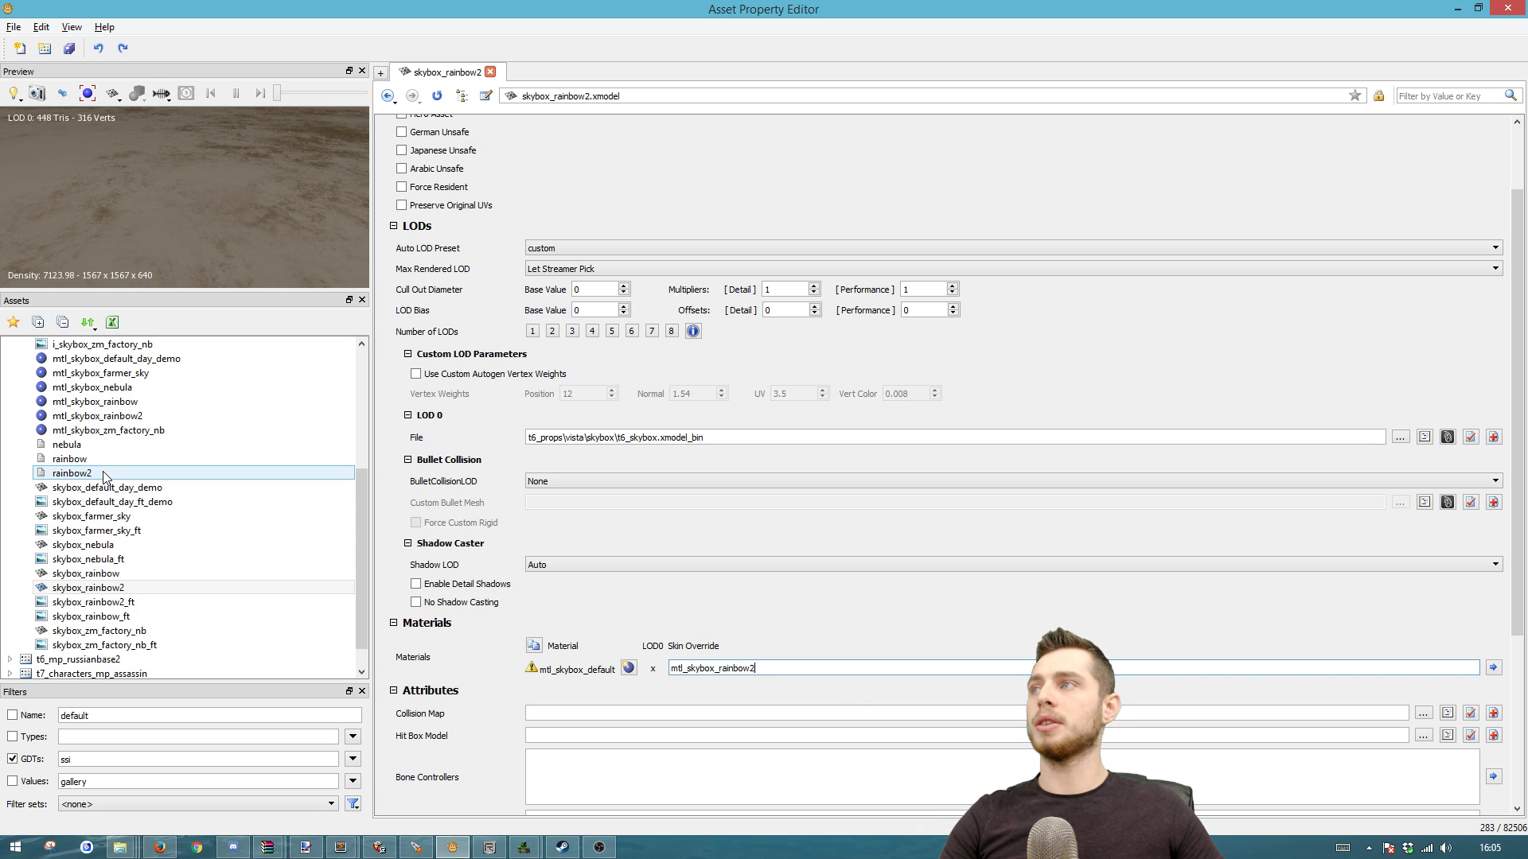
- Replace the rainbow2 SkyBox Model with skybox_rainbow2, save, and return to Radiant's camera view
click(46, 476)
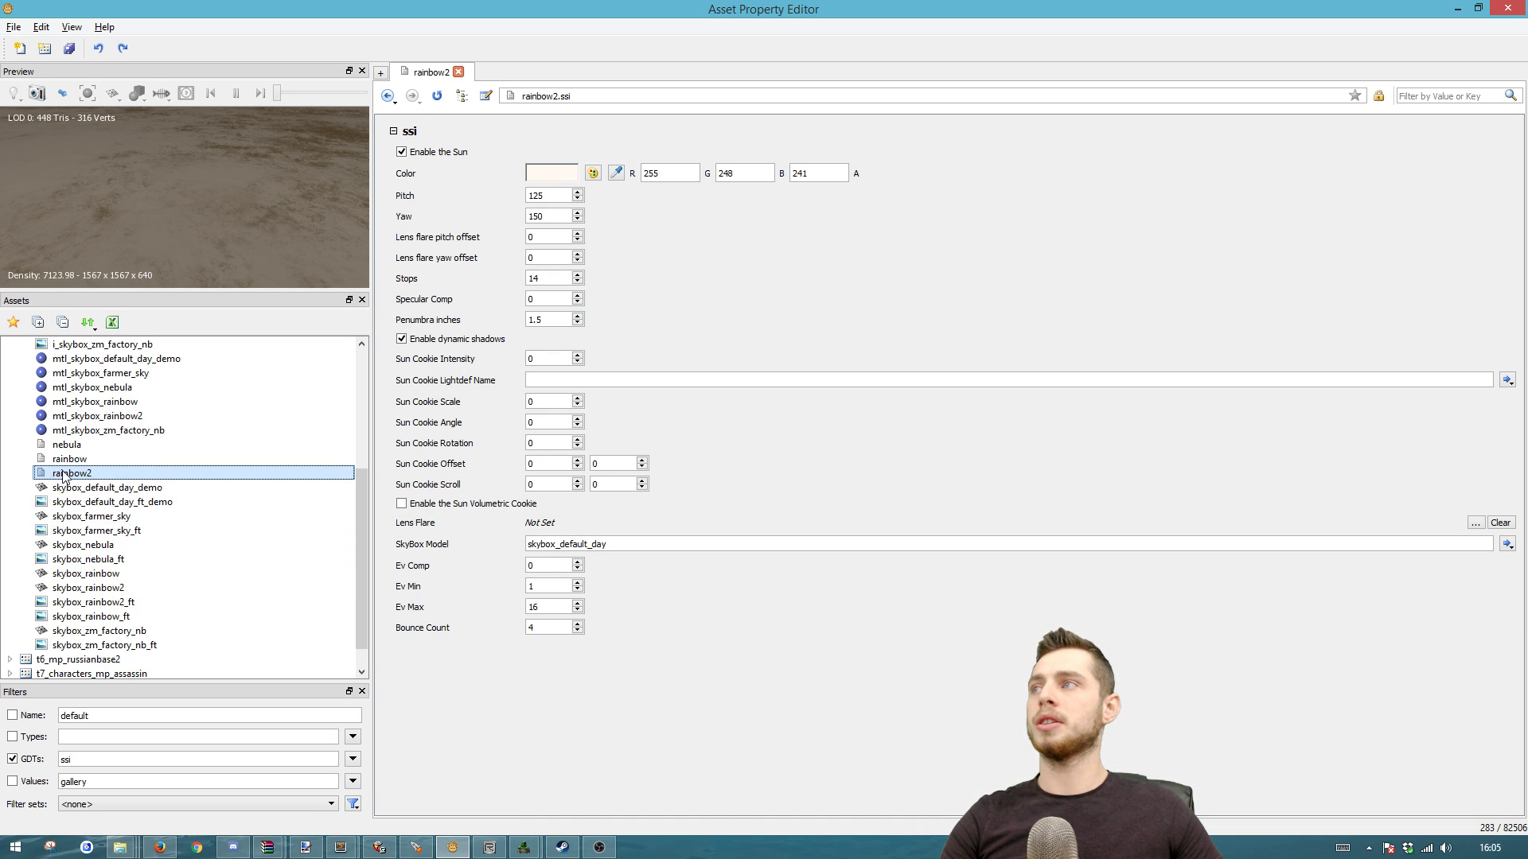
drag(636, 547, 532, 547)
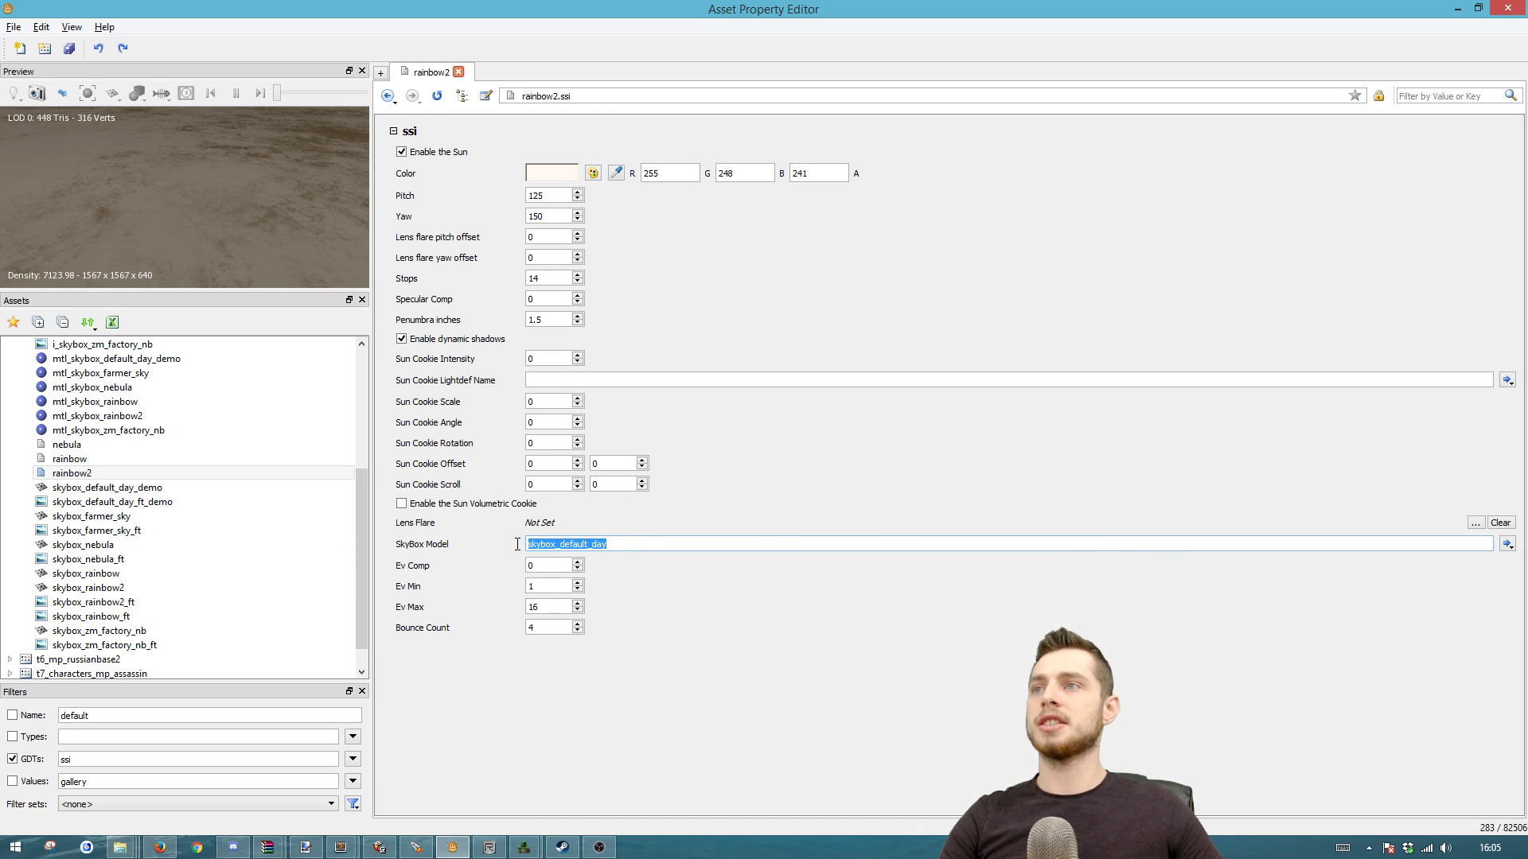
text(ky)
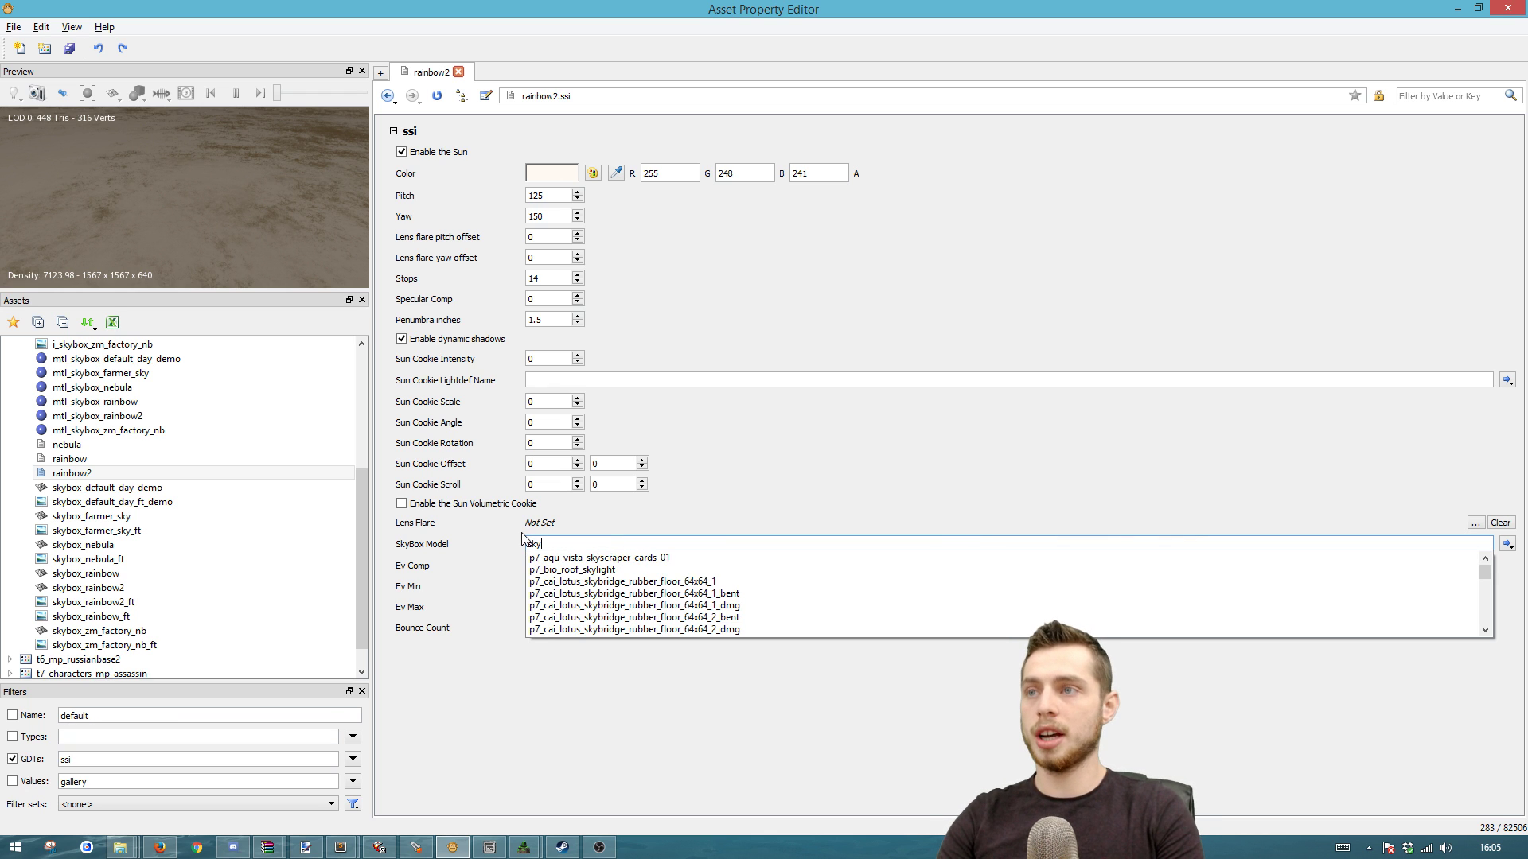
text(box_rainbow)
key(Down)
key(Down)
key(Return)
key(ctrl+s)
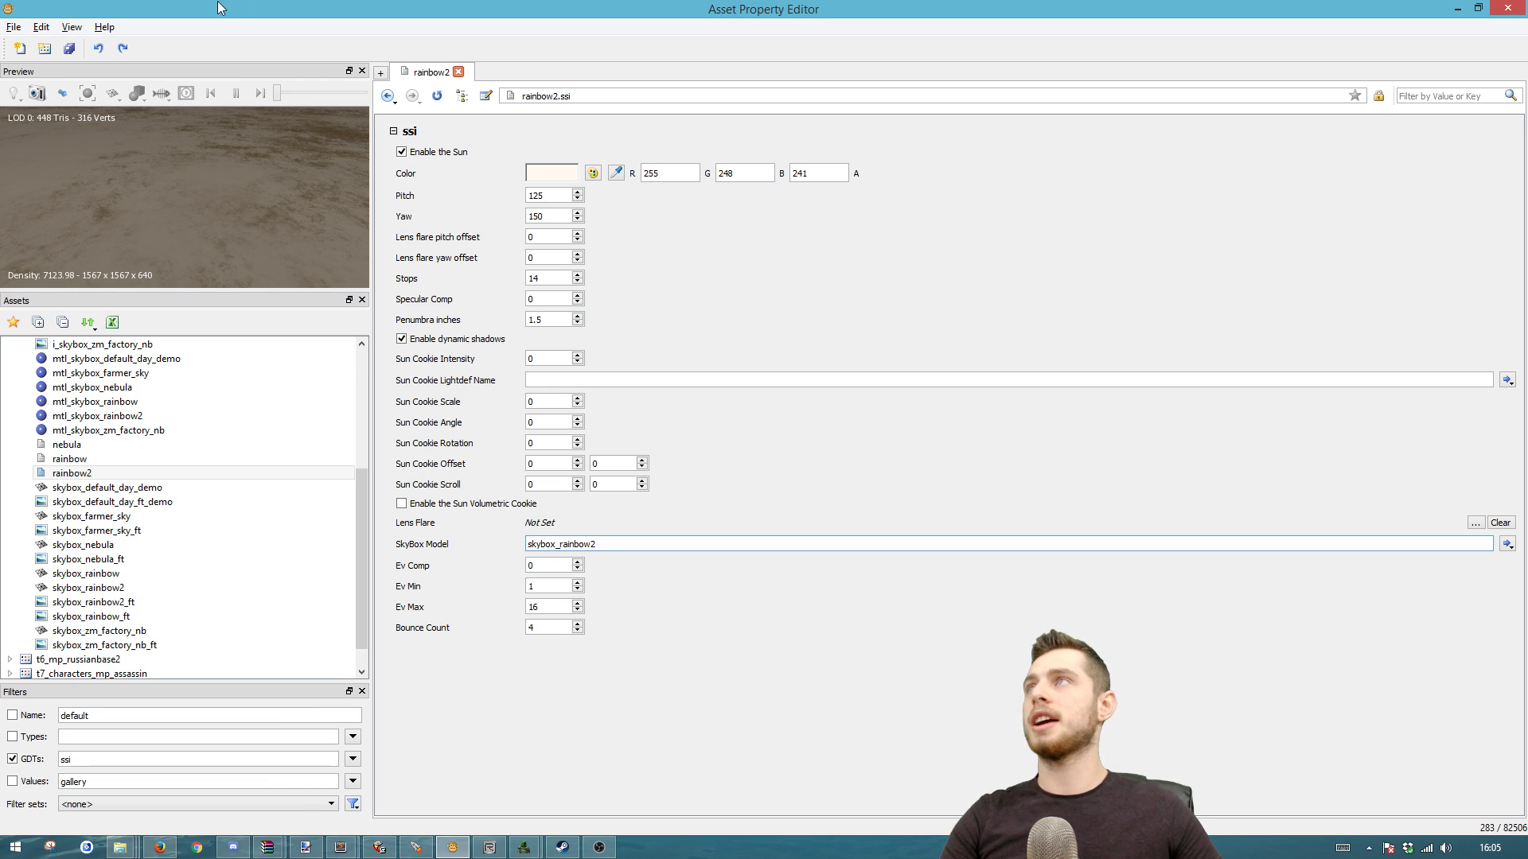
click(494, 848)
right_drag(832, 679, 890, 689)
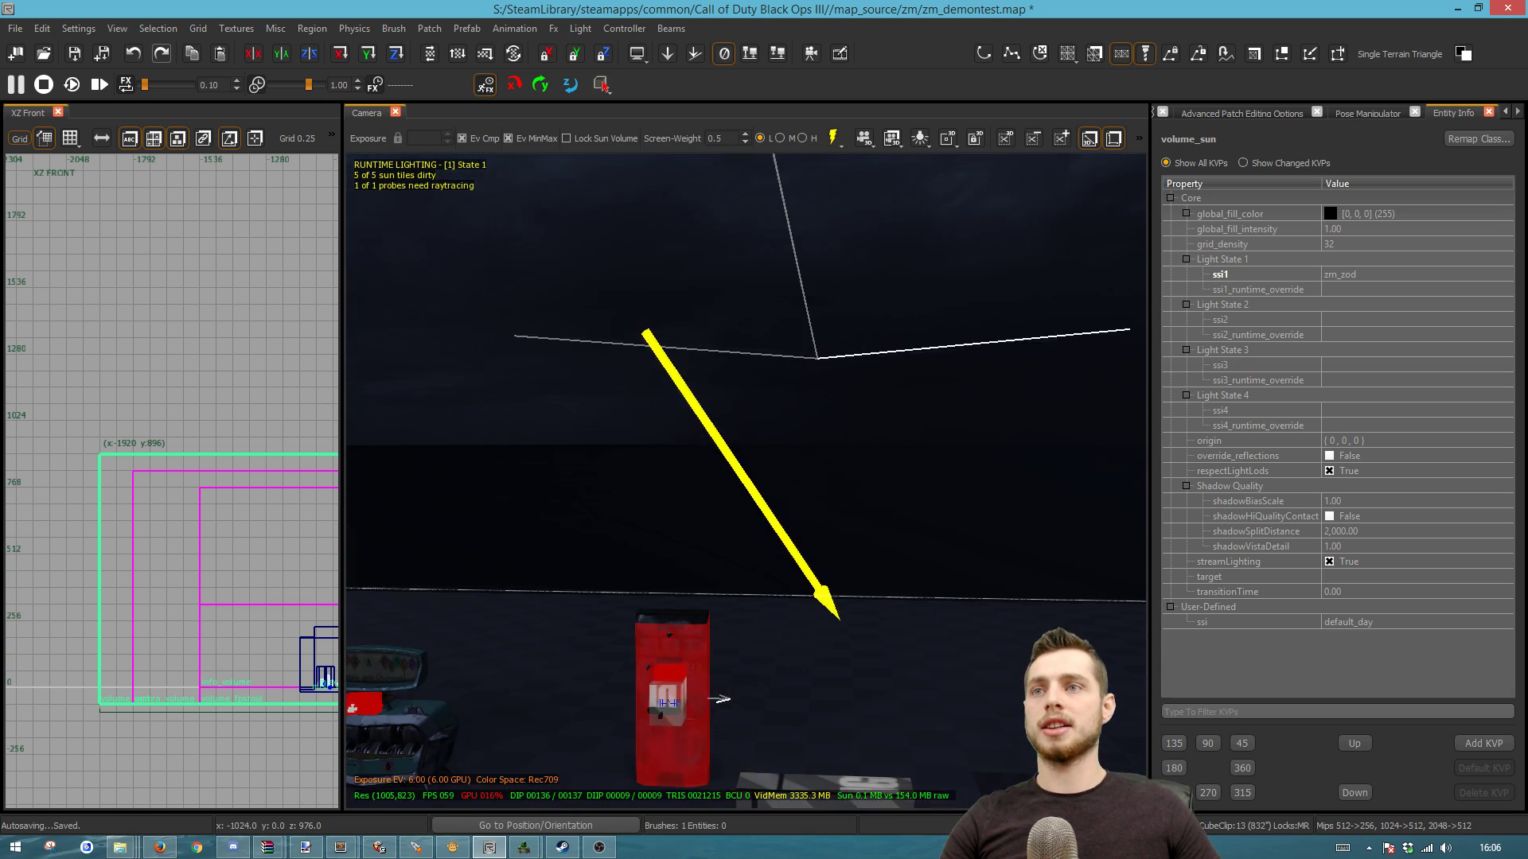
- Assign the rainbow2 sun settings asset to the volume_sun's ssi1 light state
right_drag(840, 692, 887, 712)
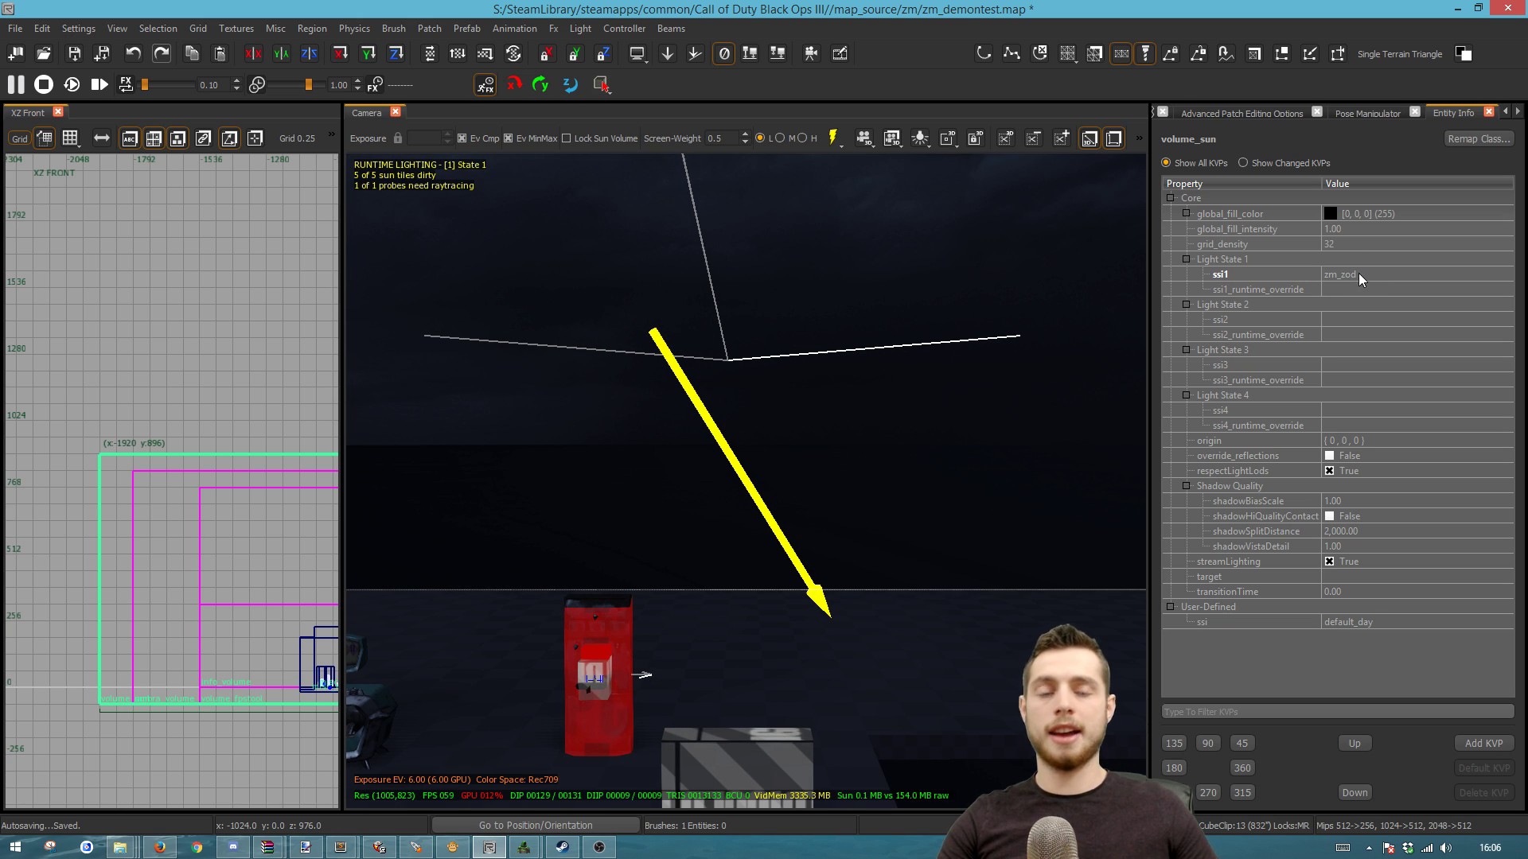
click(1218, 275)
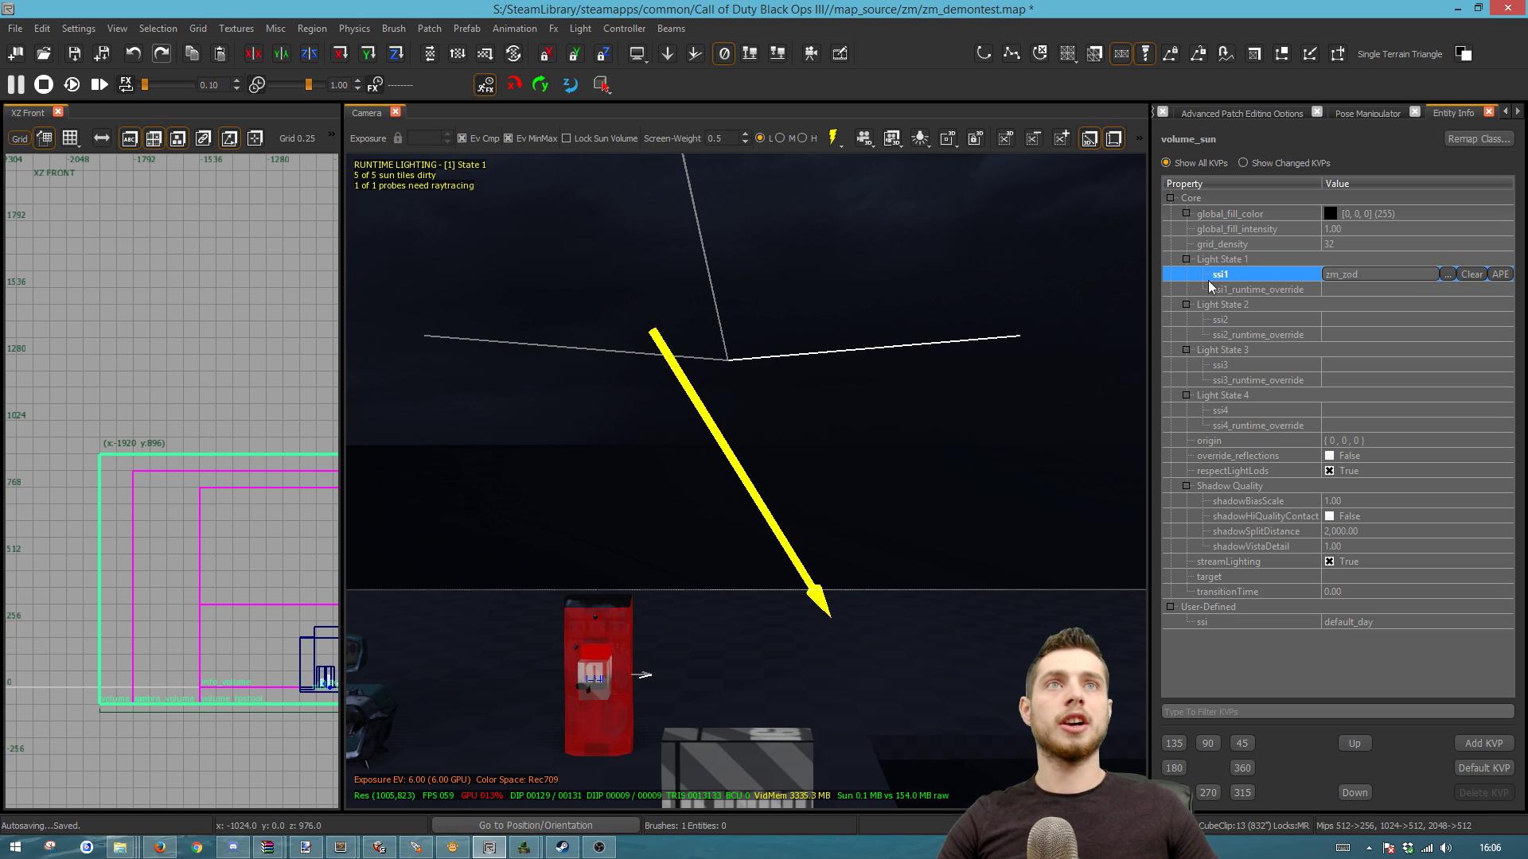
click(1446, 275)
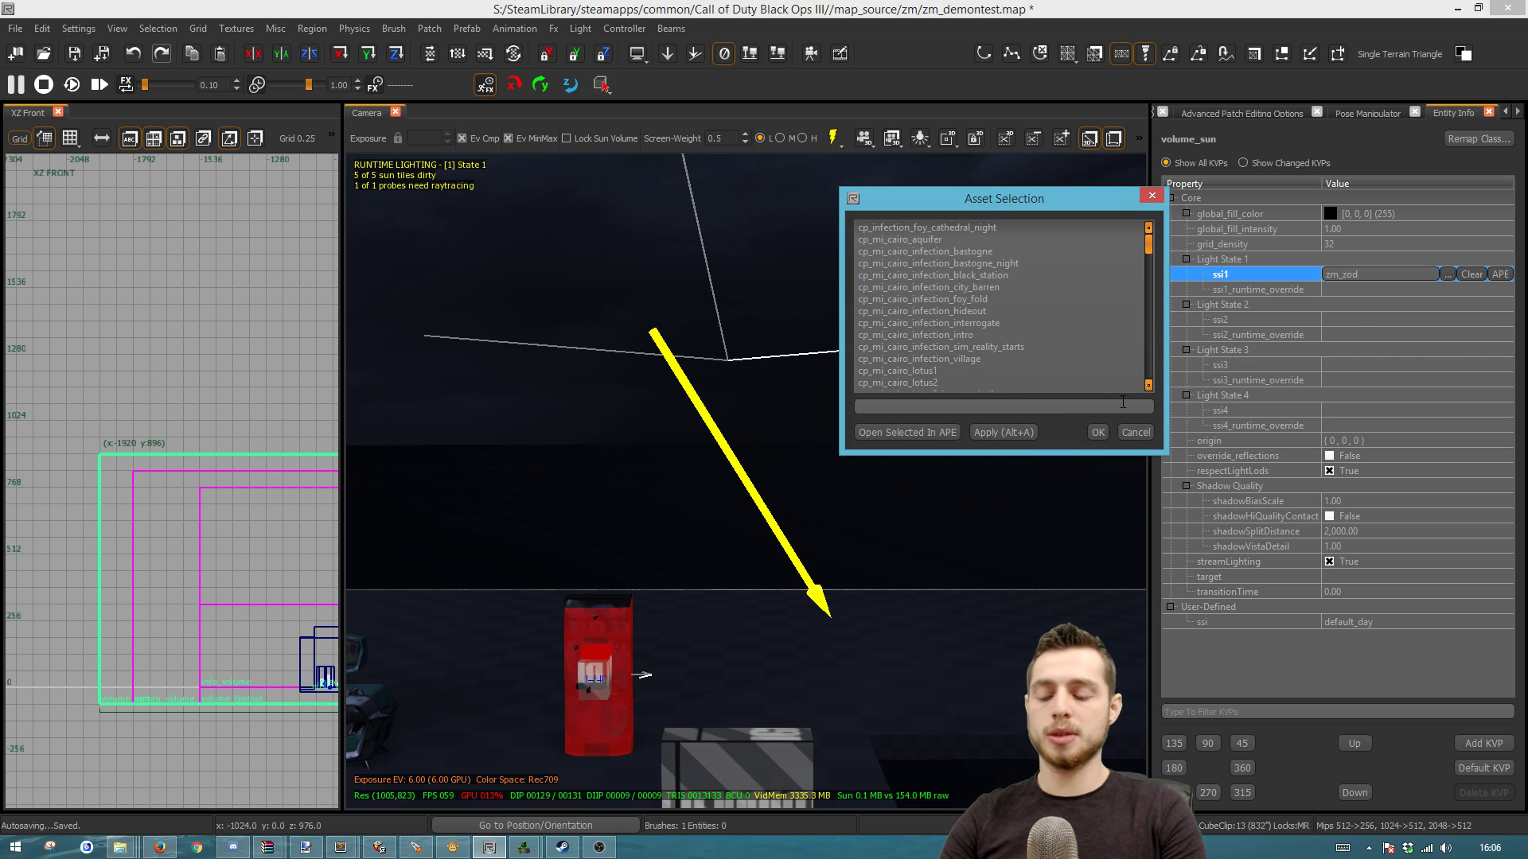
text(rain)
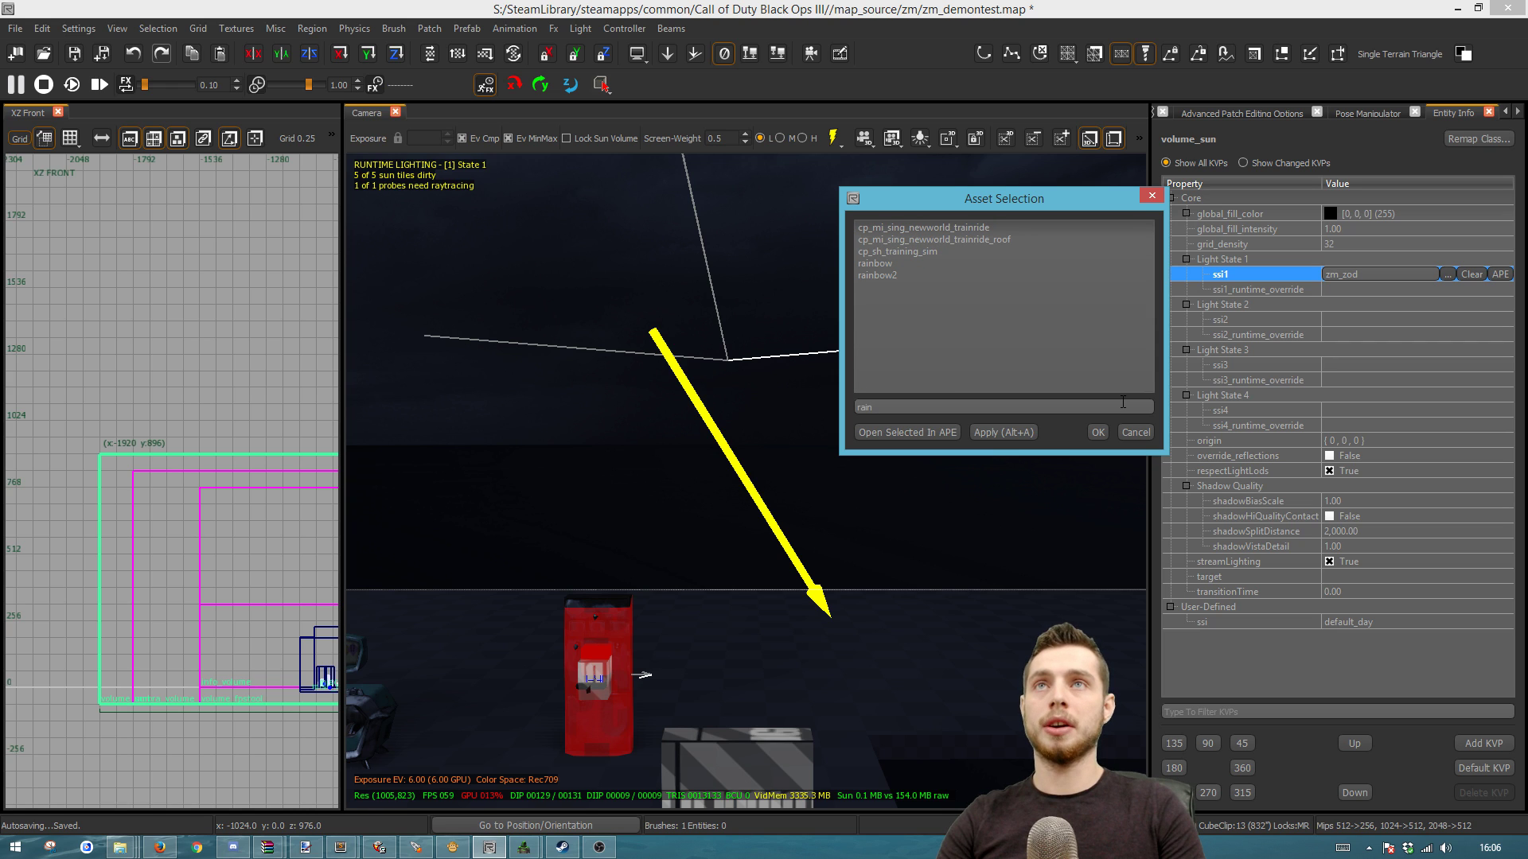
text(bow2)
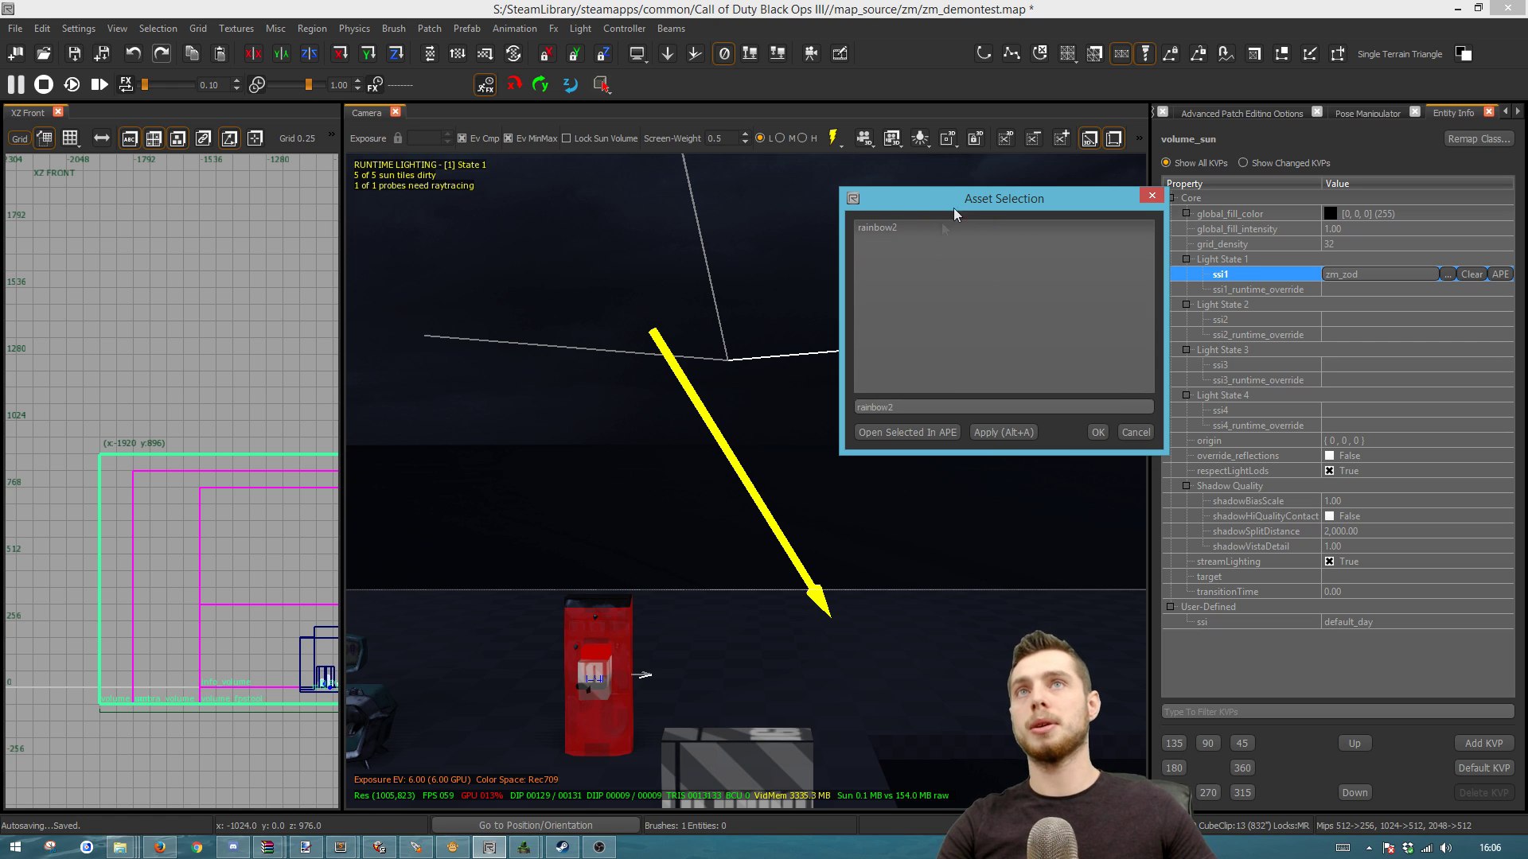
click(890, 229)
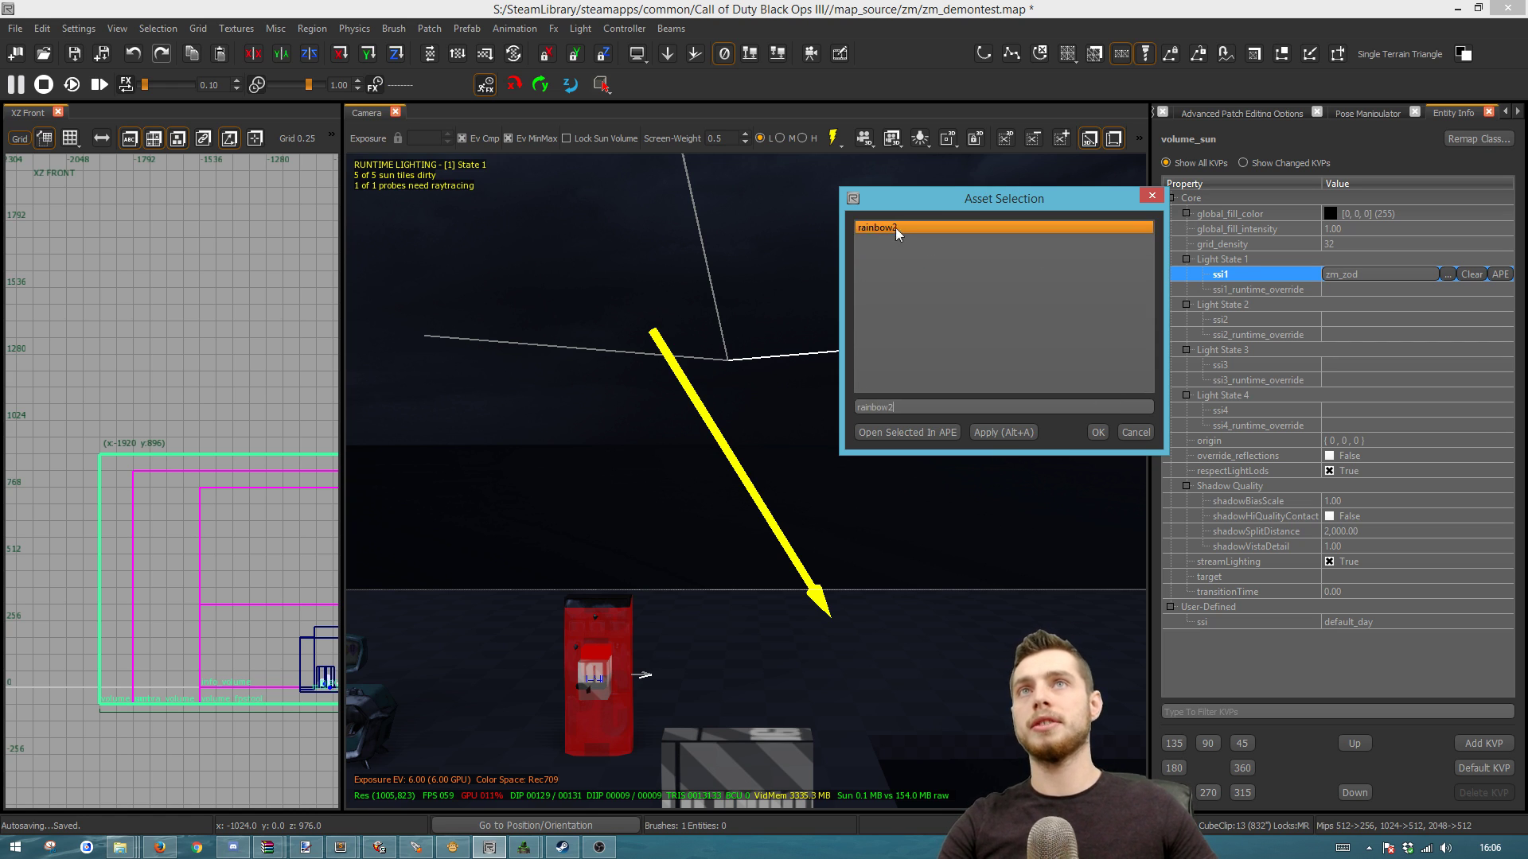
click(1097, 432)
right_drag(908, 638, 402, 638)
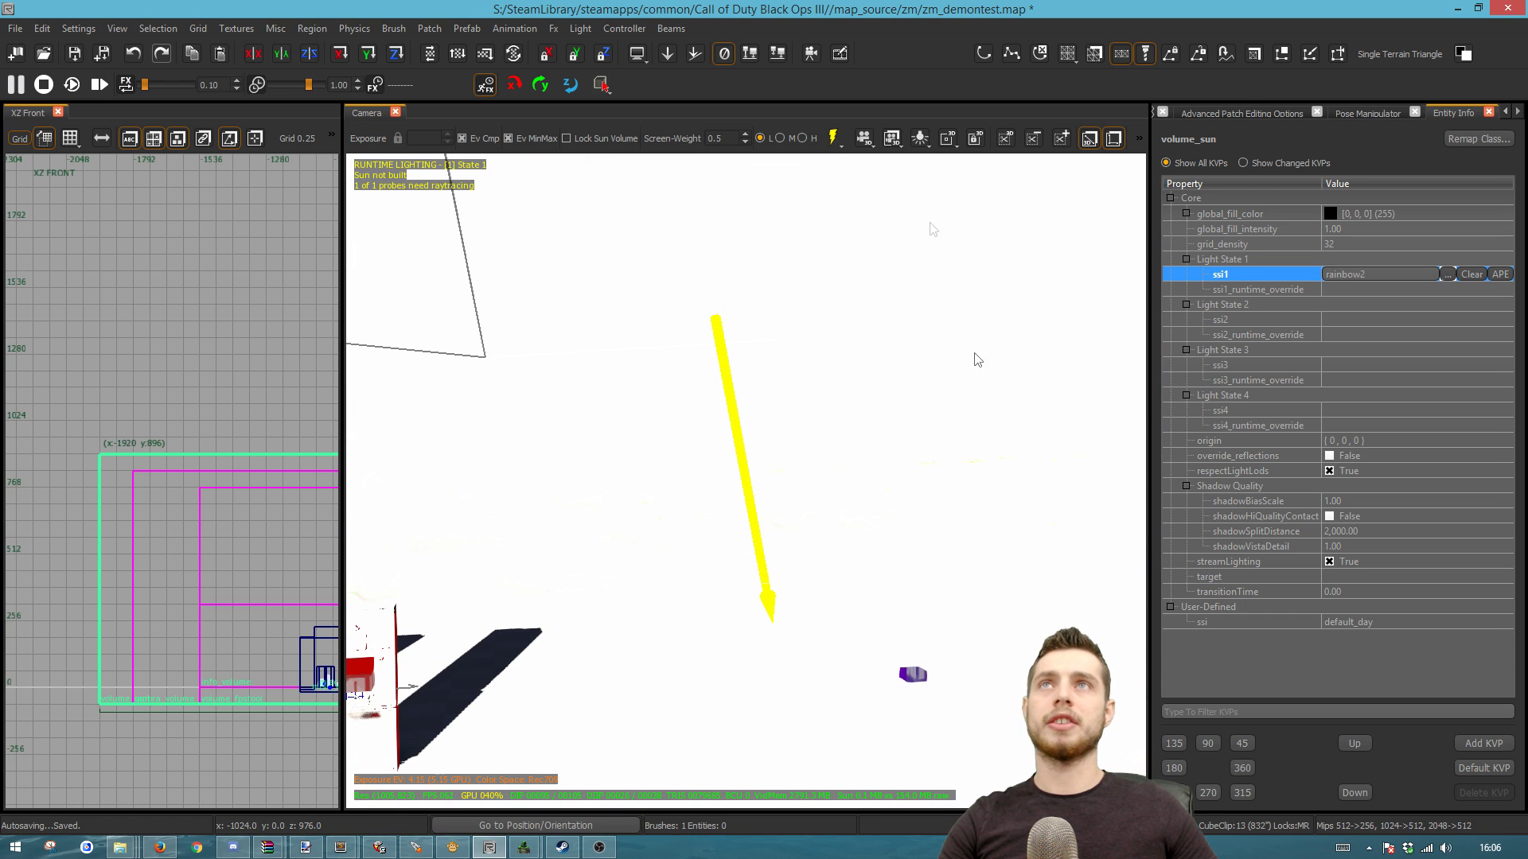
- Toggle runtime lighting and look around at the rocky beach panorama now surrounding the level
click(833, 139)
click(830, 140)
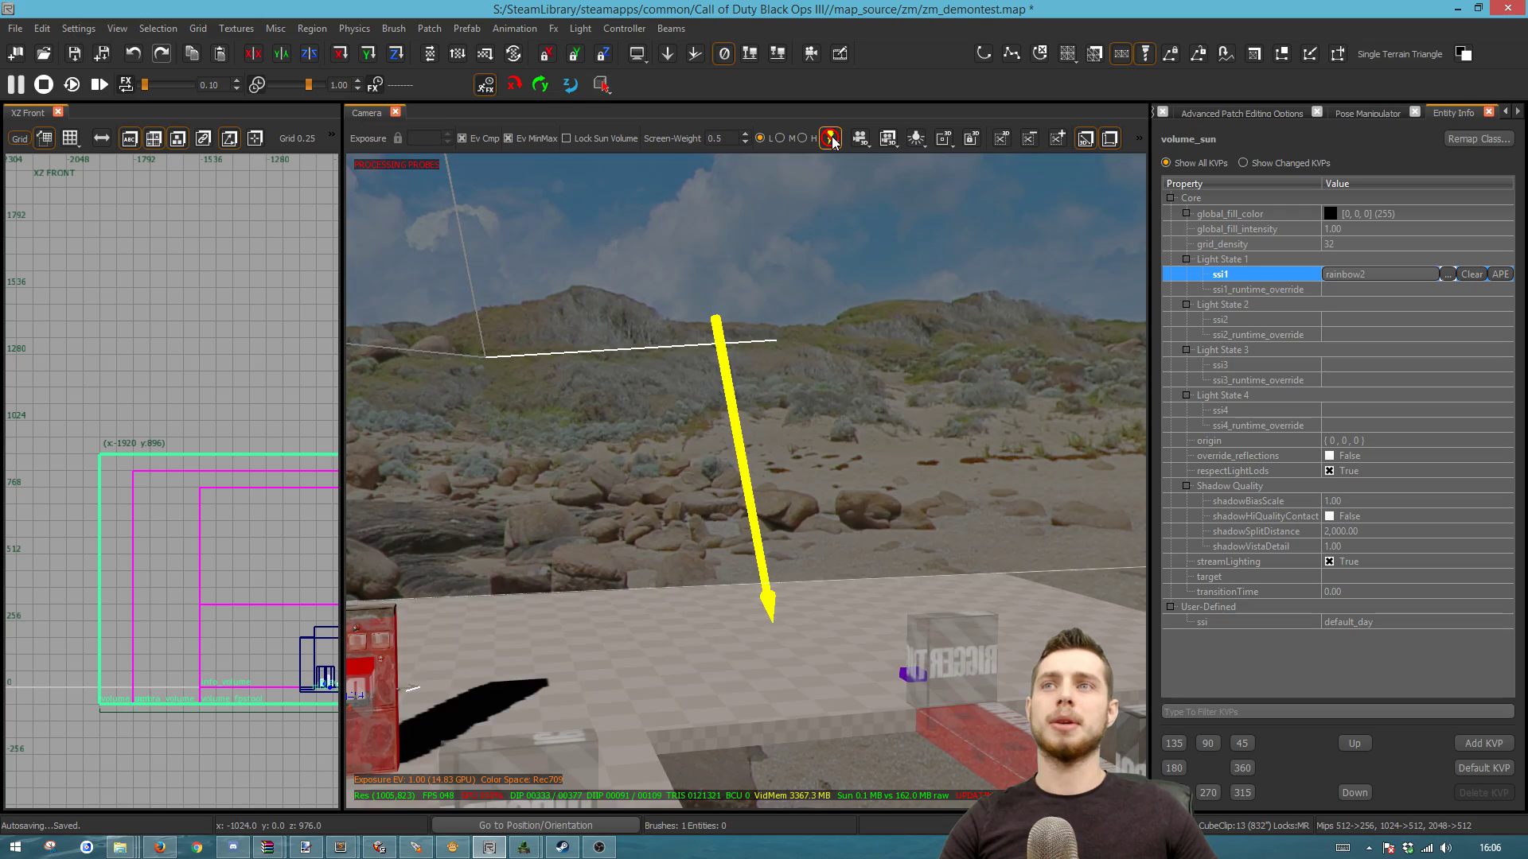
right_drag(800, 575, 493, 569)
right_drag(748, 494, 421, 473)
right_drag(800, 574, 1051, 570)
mouse_move(869, 627)
right_down()
mouse_move(948, 627)
mouse_move(869, 627)
right_up()
right_drag(762, 643, 762, 643)
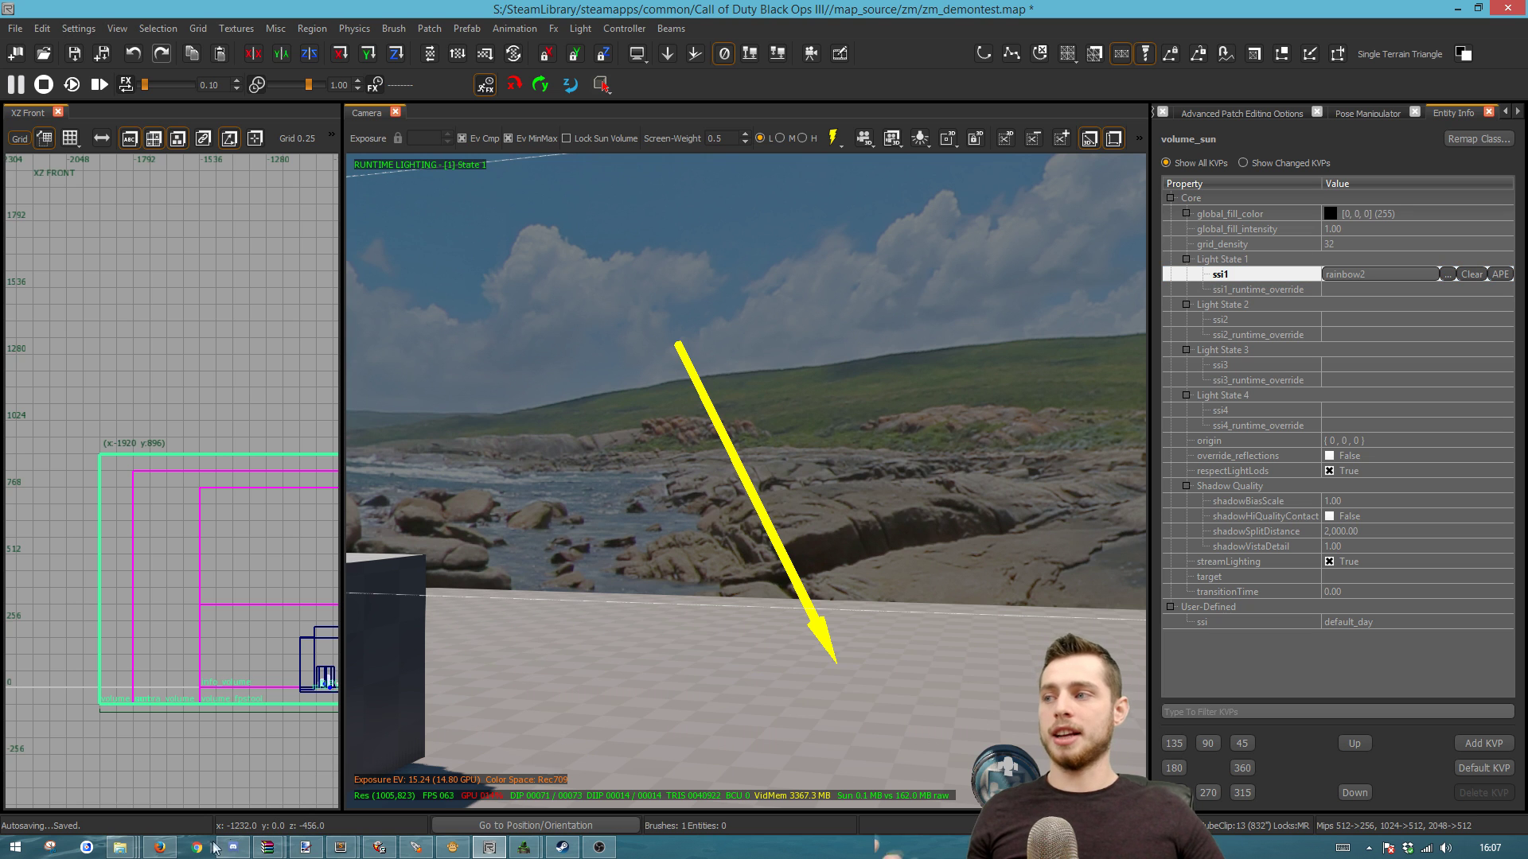
- Check the conversion result and sphere image results in Firefox, then return to the Asset Property Editor
click(159, 847)
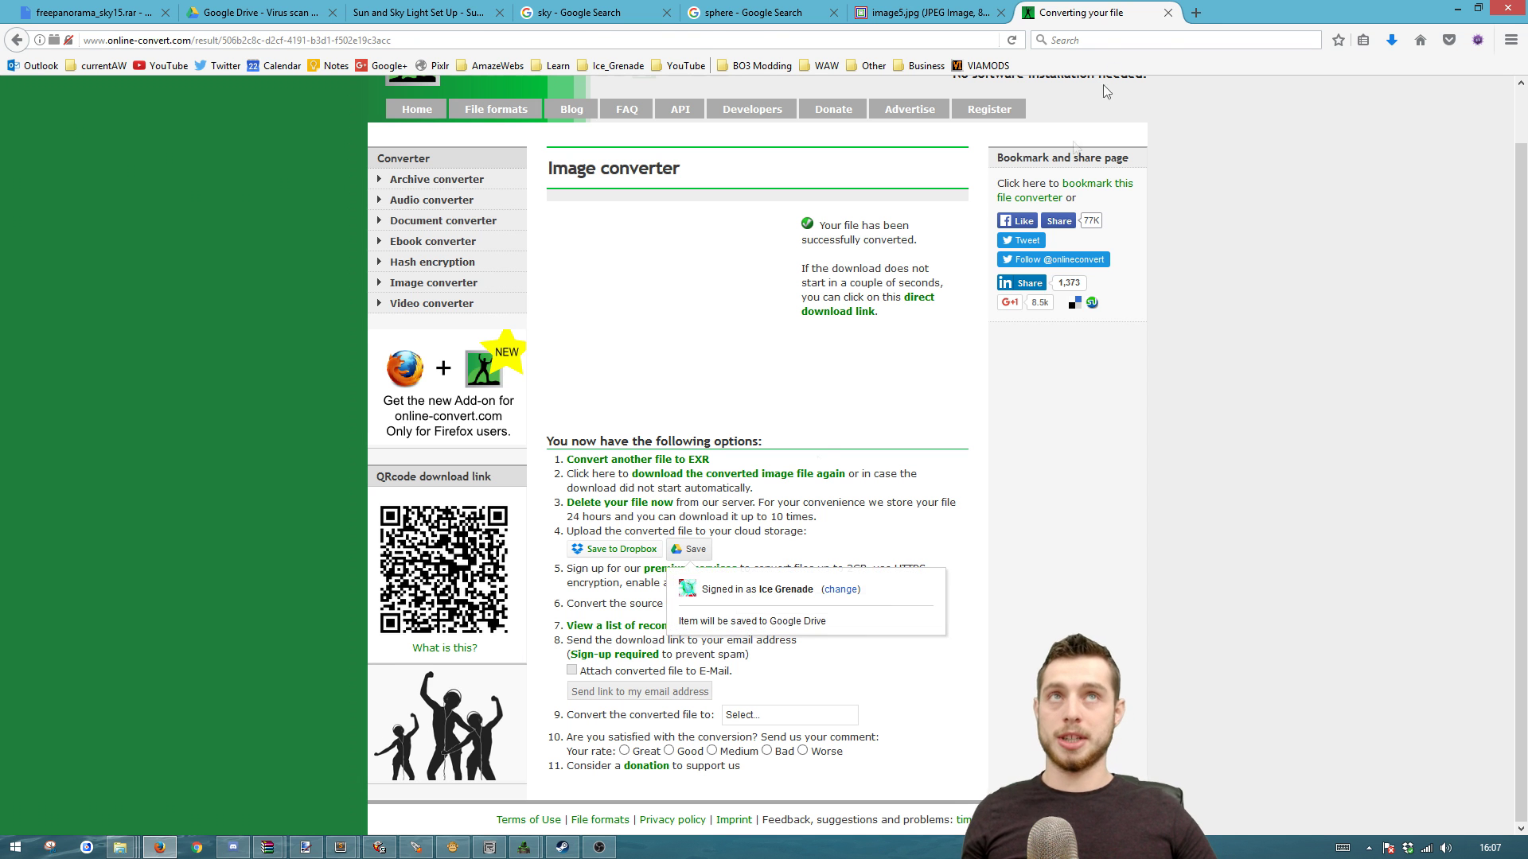
click(772, 12)
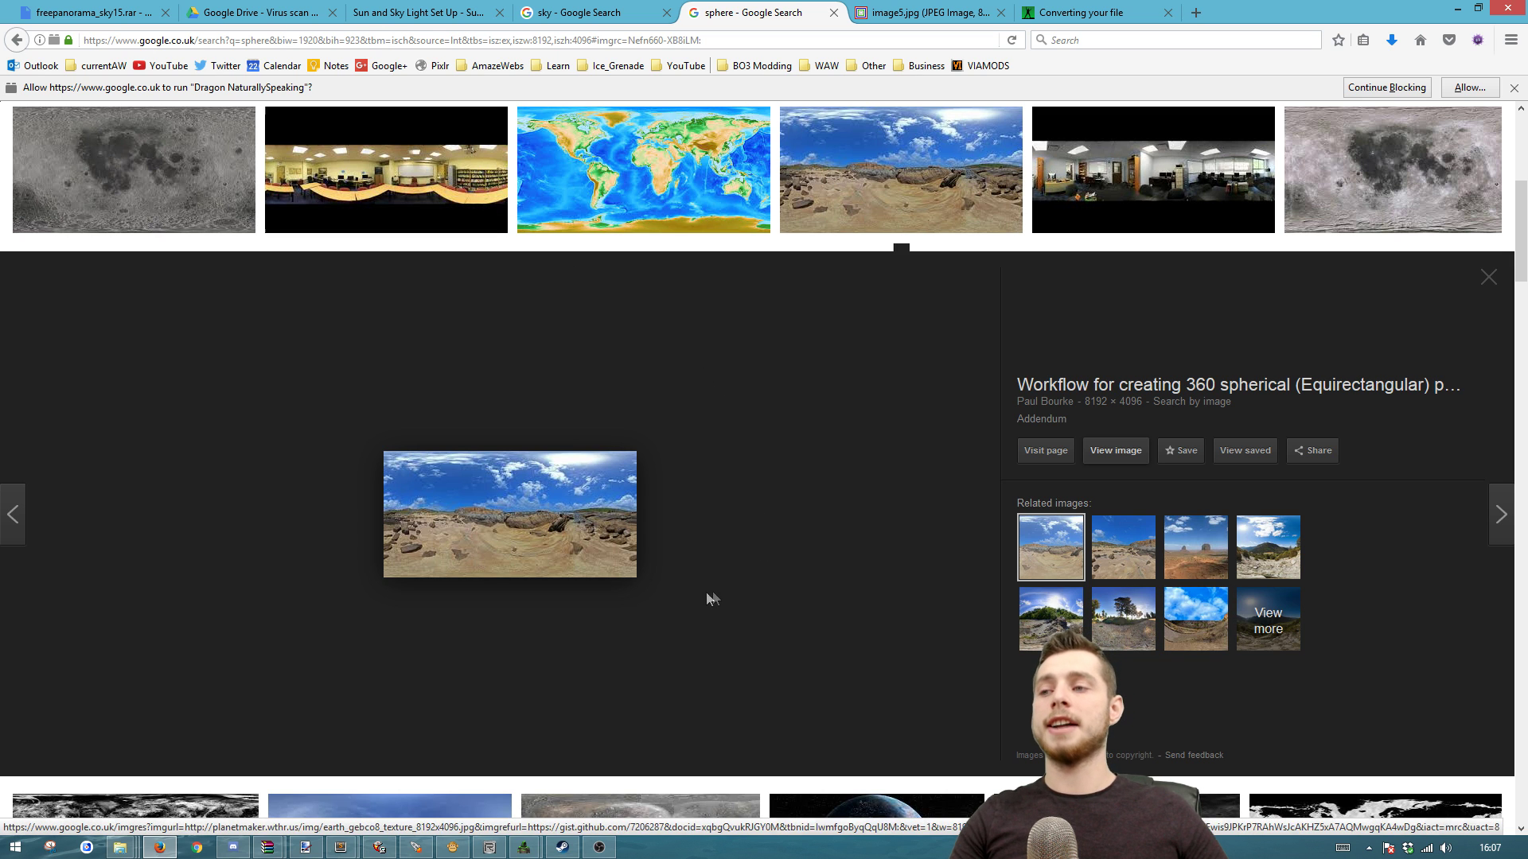
click(447, 848)
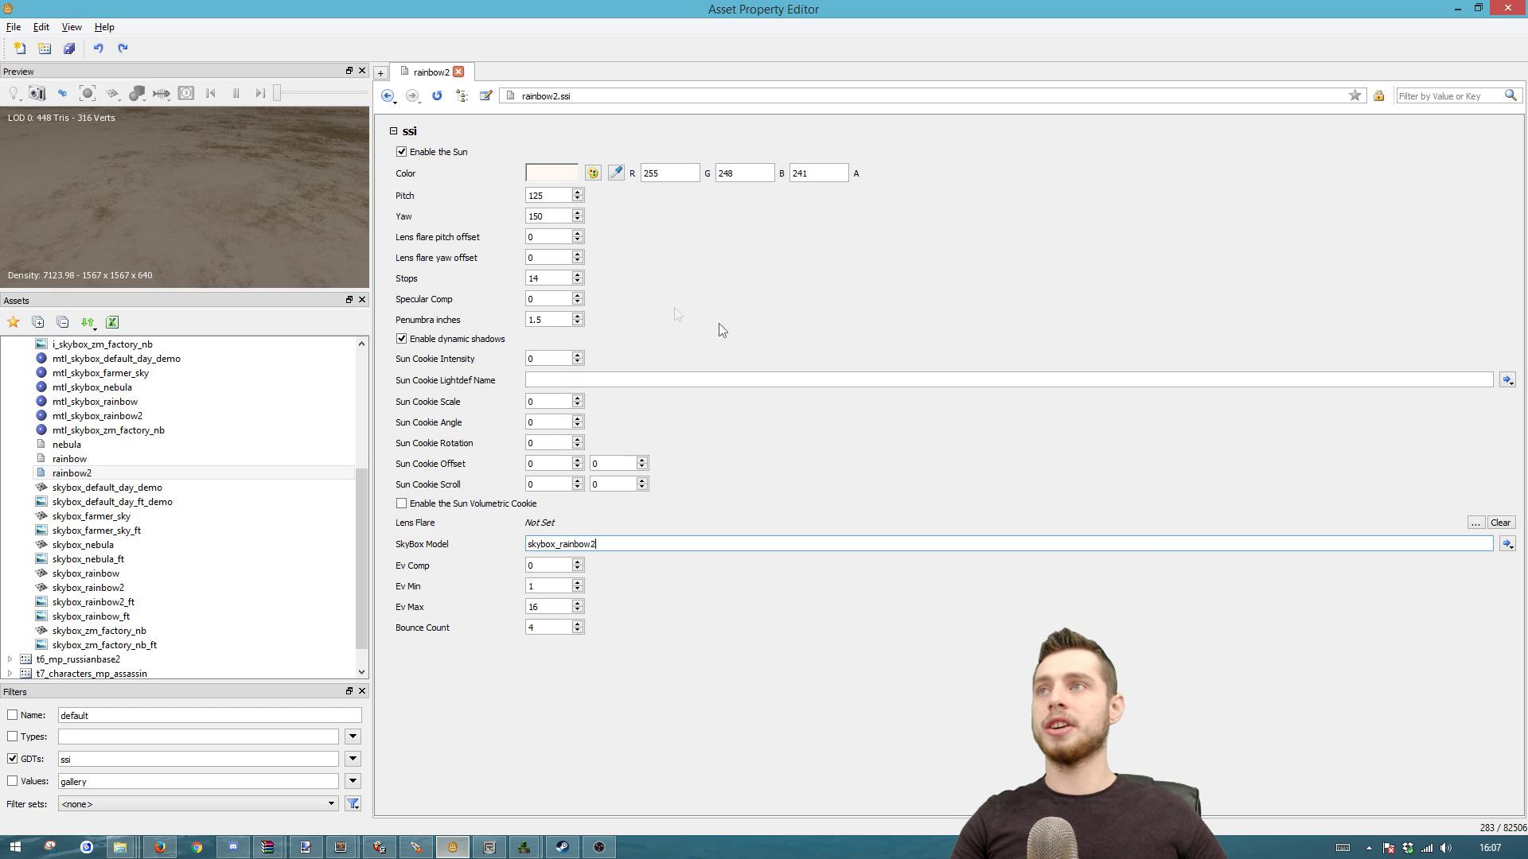
- Swap skybox_rainbow2_ft's texture from rocks.exr to rainbow2.exr, browsing with All Files shown
click(163, 601)
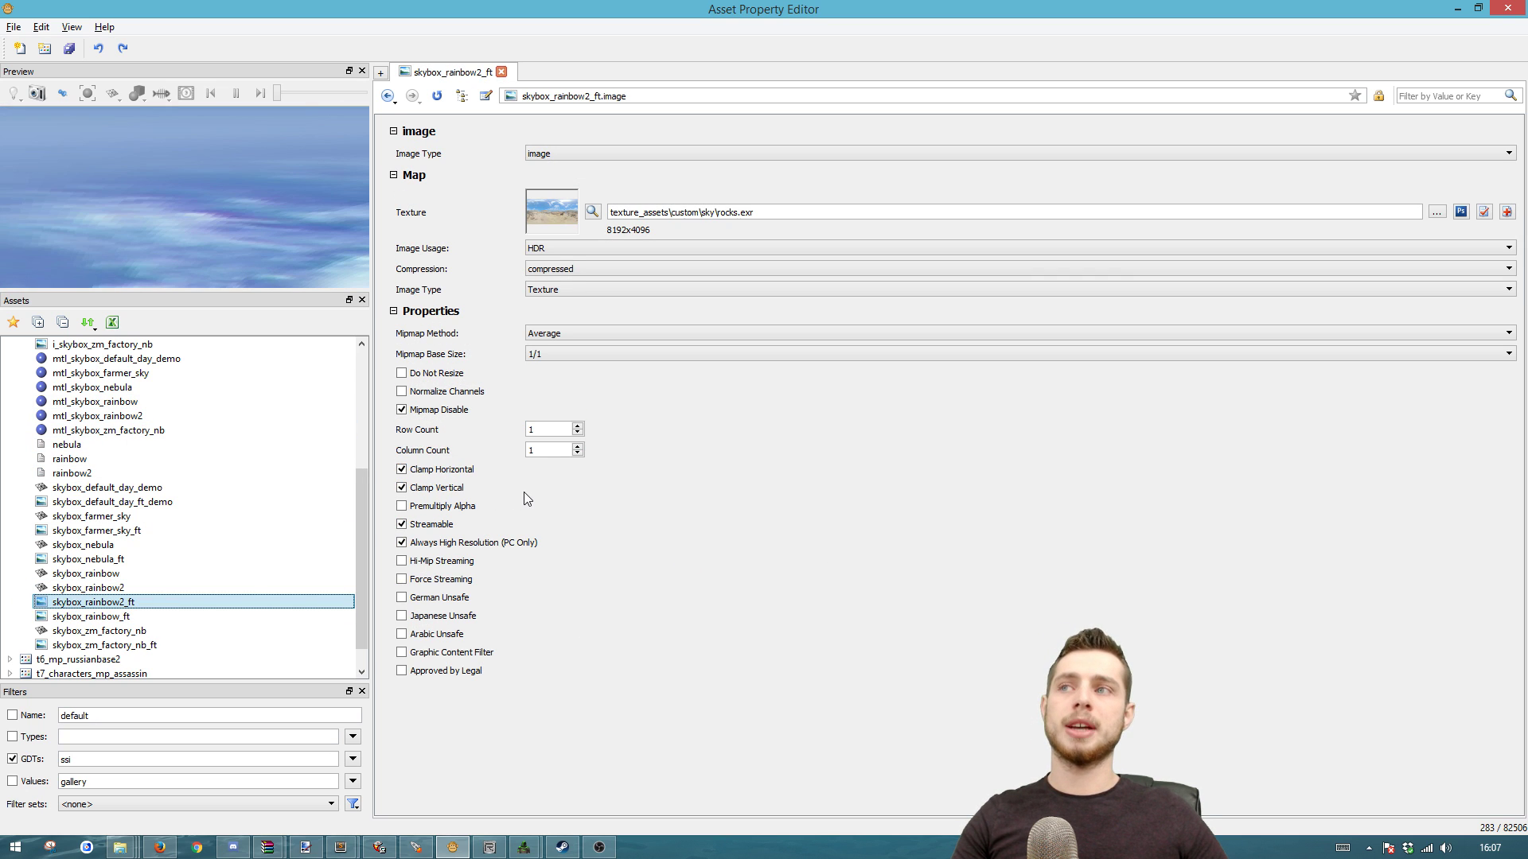
click(779, 214)
drag(726, 213, 608, 213)
click(738, 214)
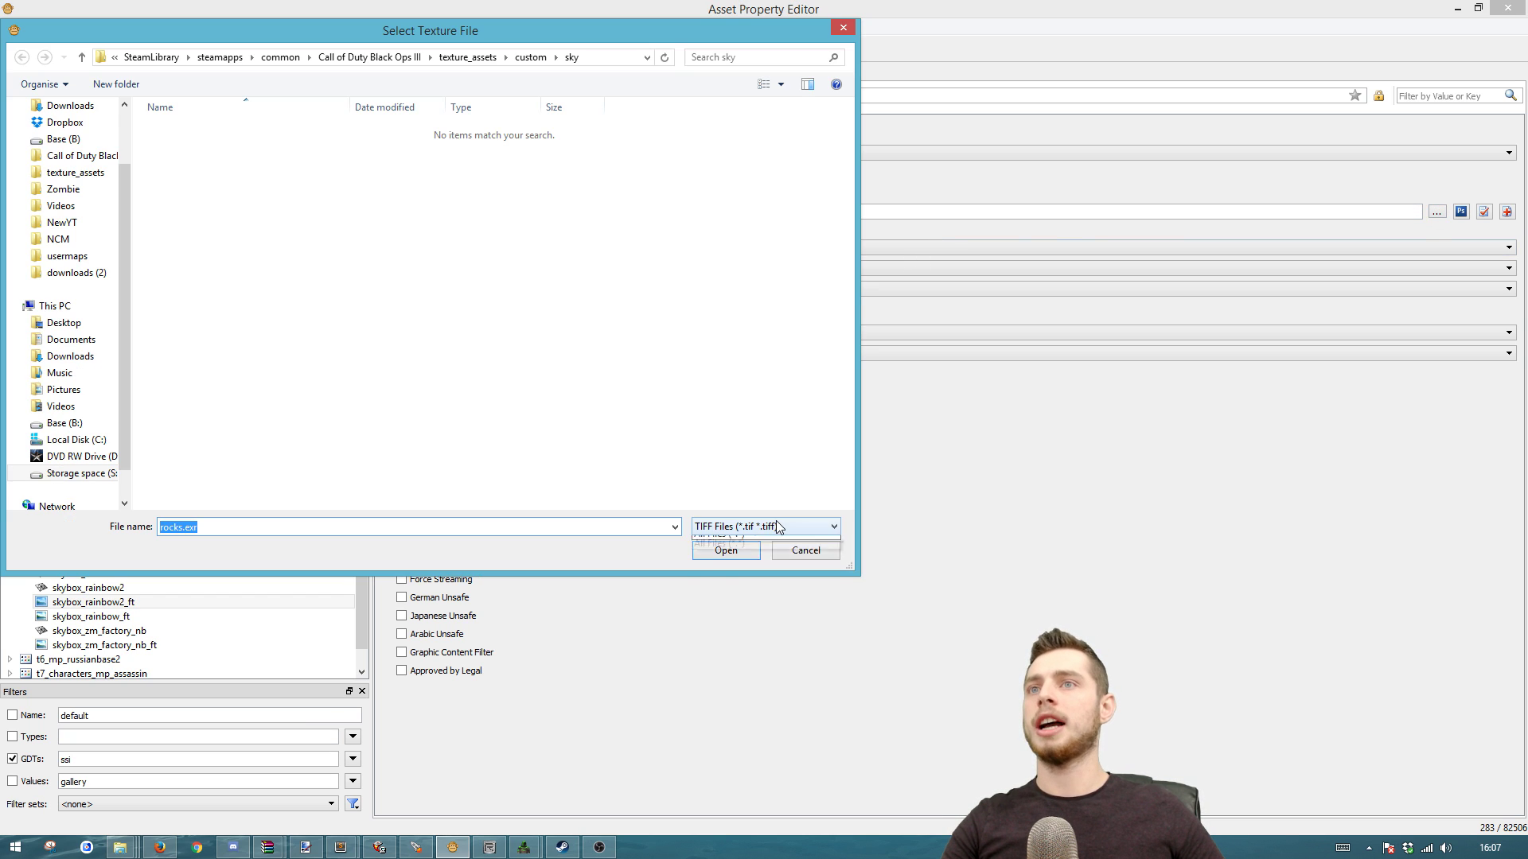
click(766, 527)
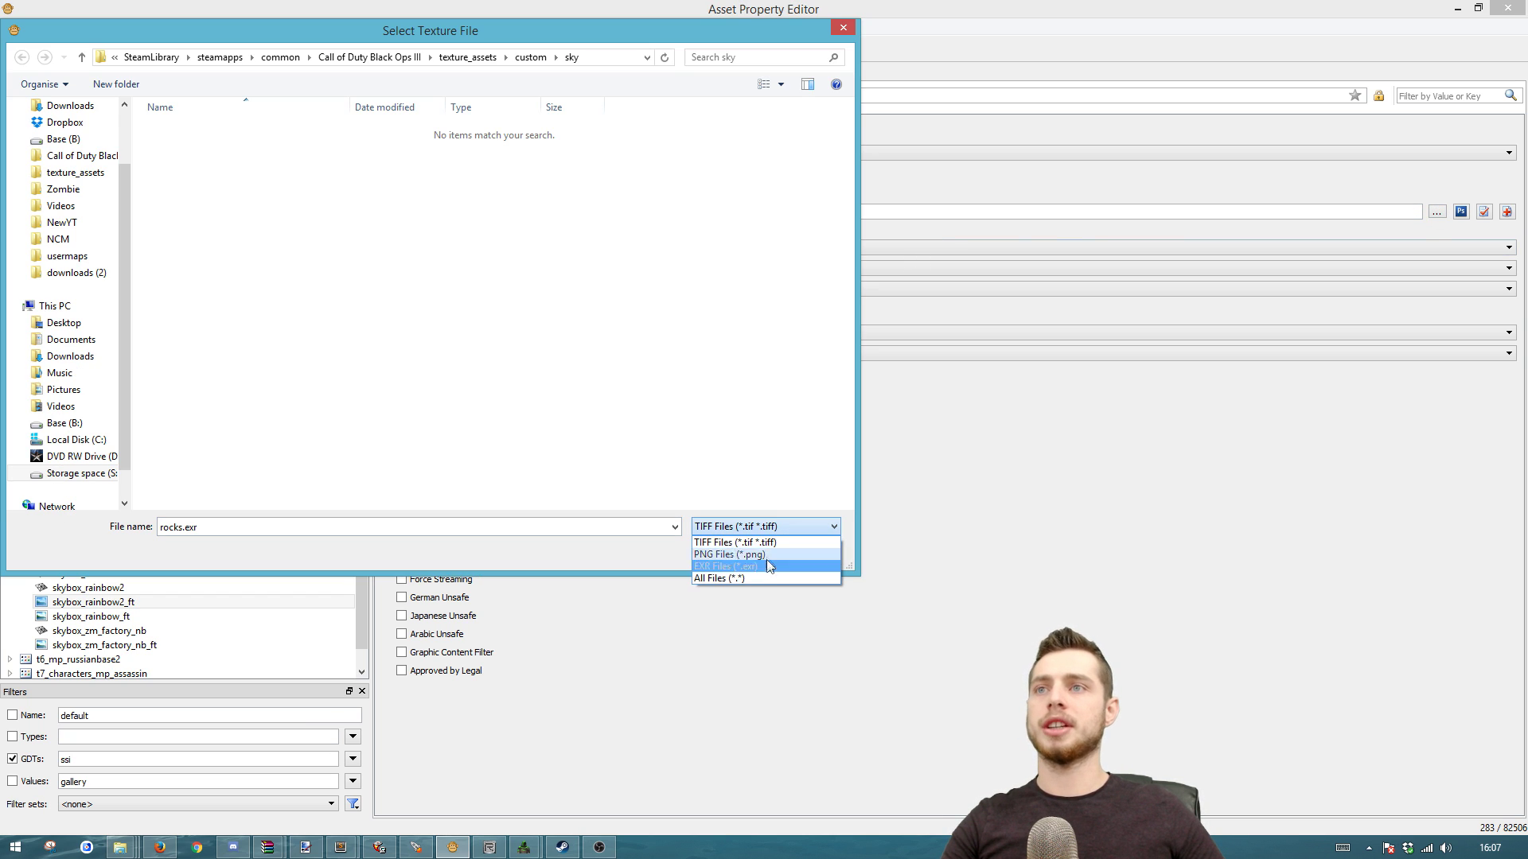
click(760, 576)
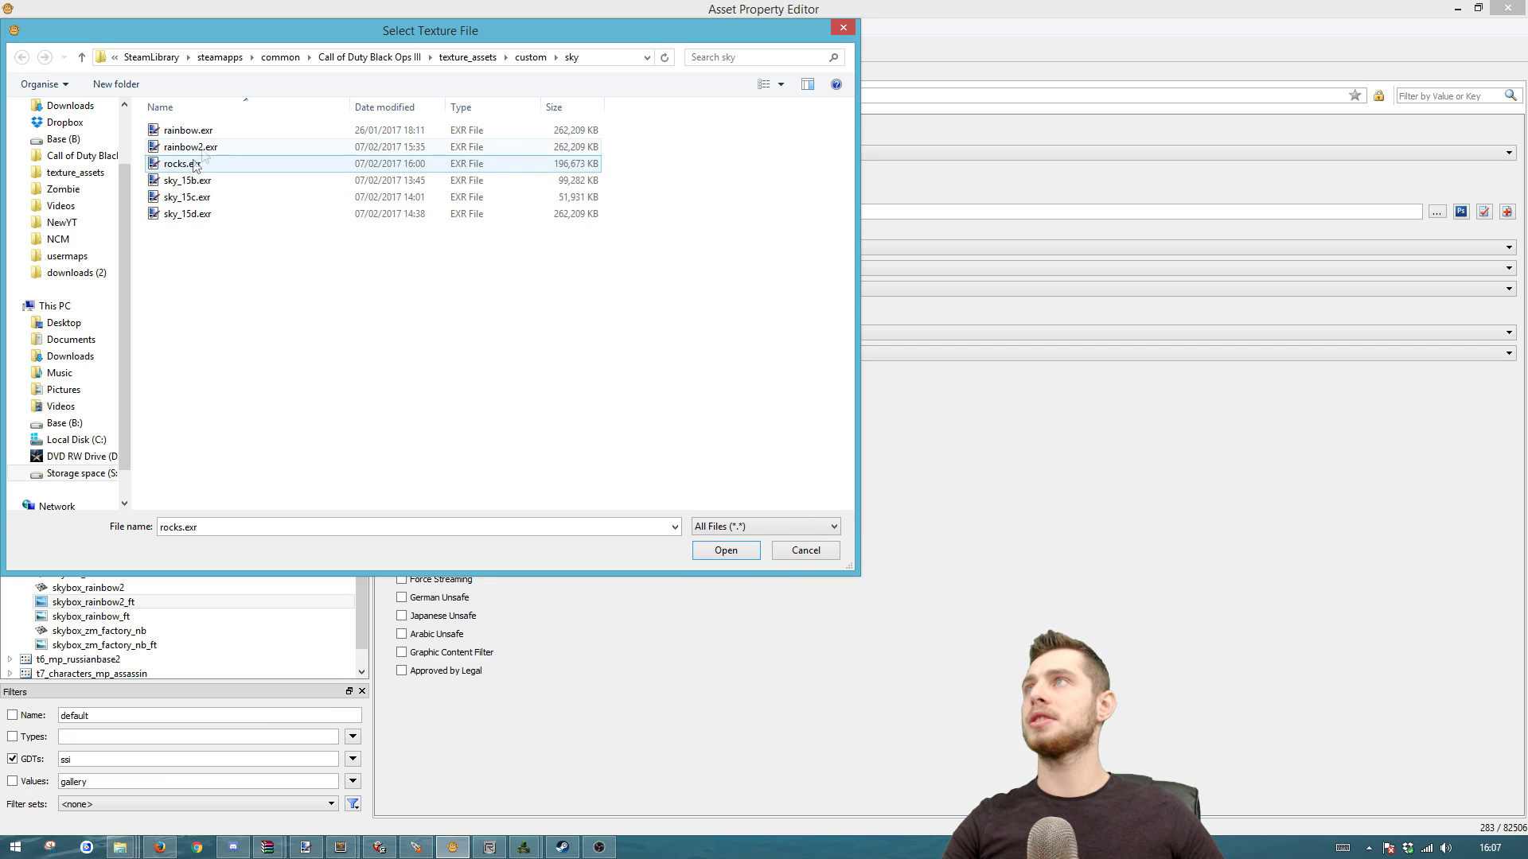
double_click(250, 161)
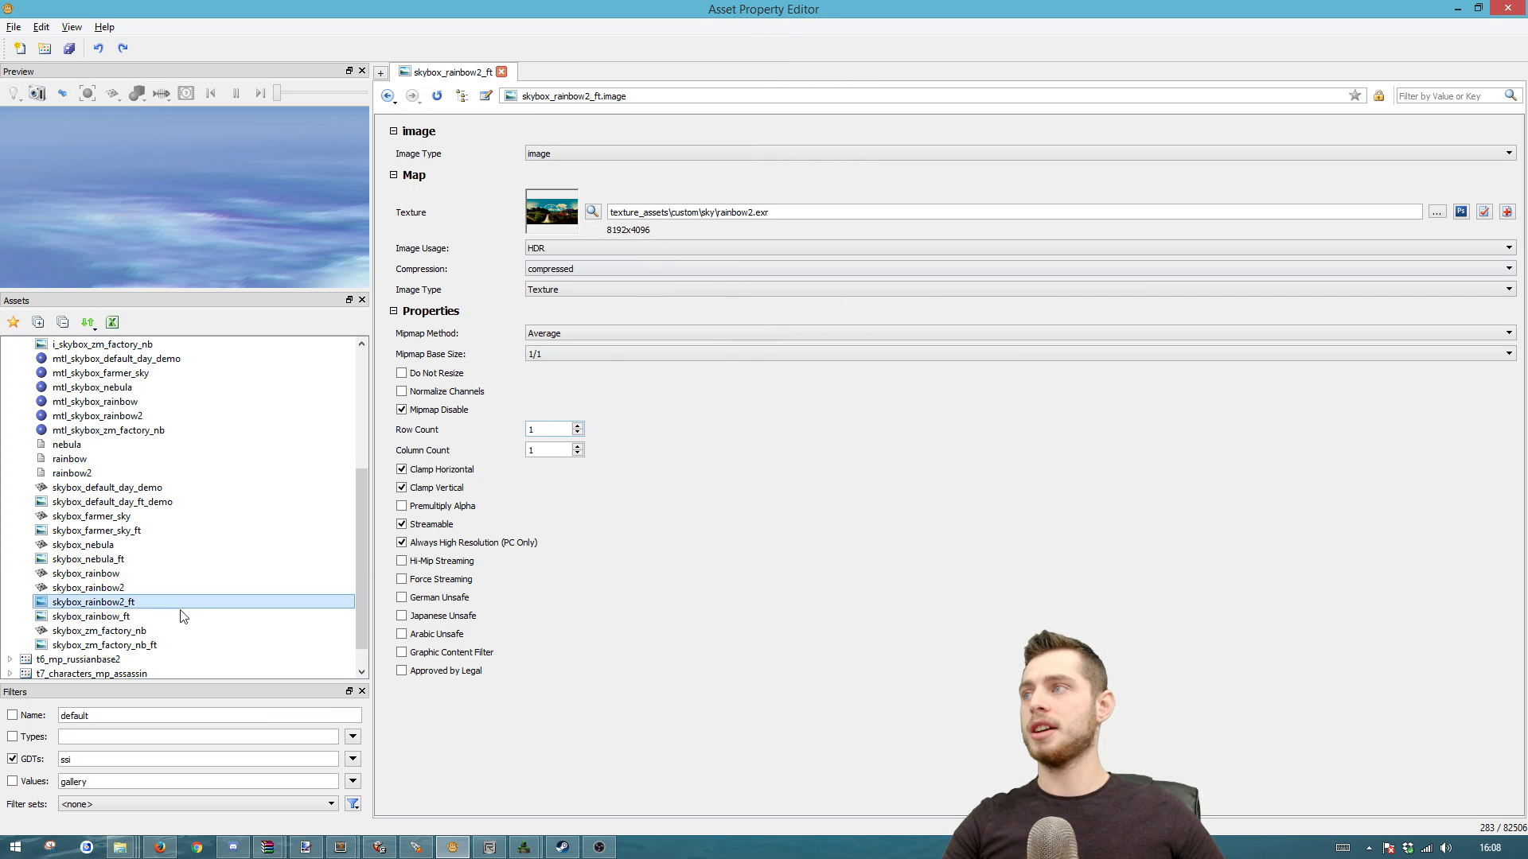
click(498, 850)
- Rebake Radiant's runtime lighting and look around at the castle, rainbow and village panorama sky
right_drag(803, 627, 1058, 629)
right_drag(724, 628, 809, 635)
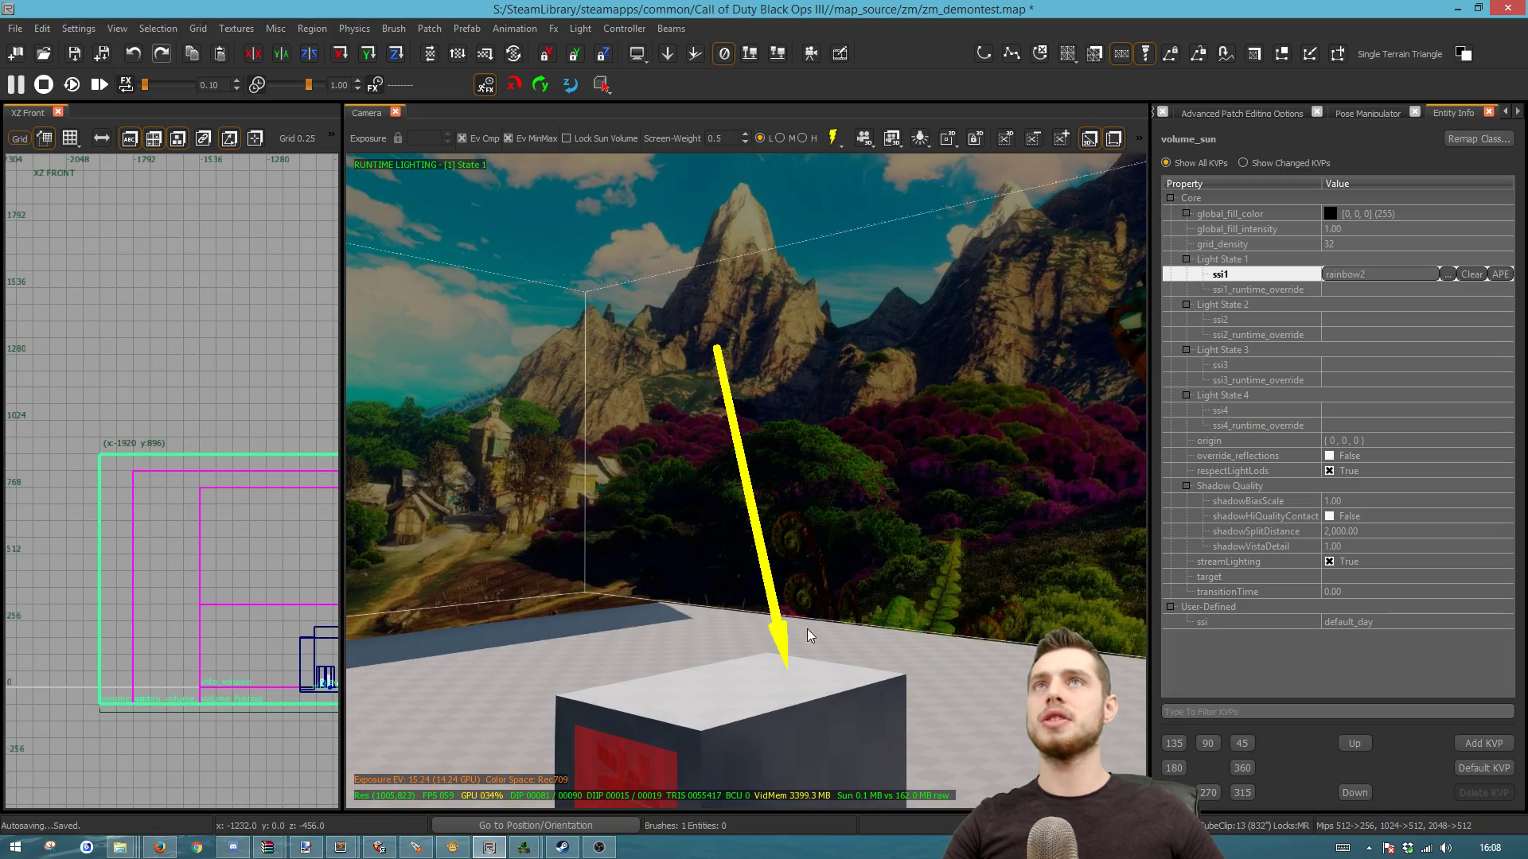
click(835, 136)
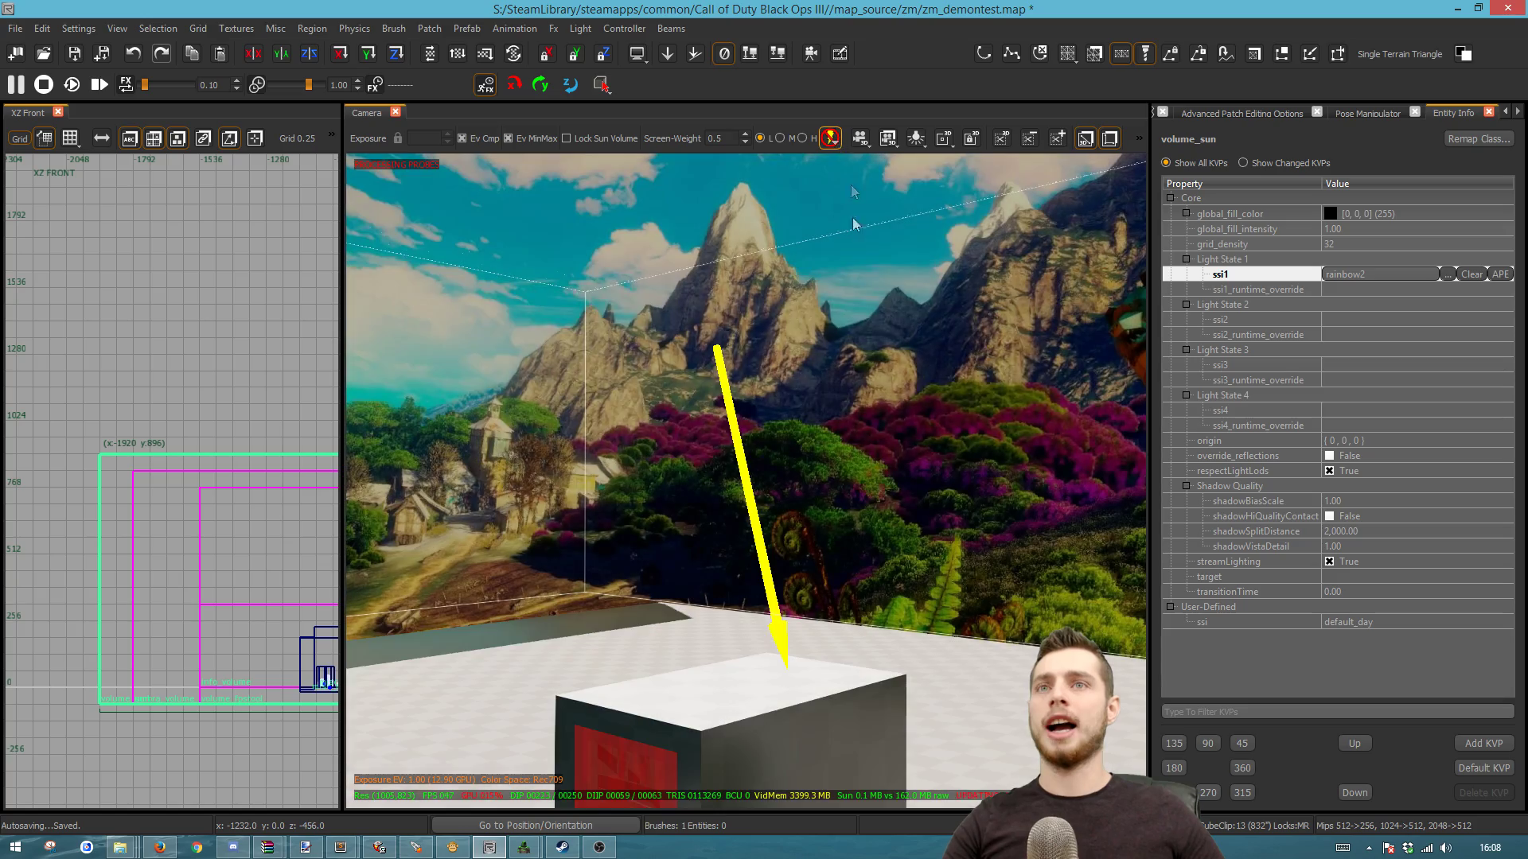
mouse_move(853, 498)
right_down()
mouse_move(1122, 486)
mouse_move(995, 489)
mouse_move(923, 469)
mouse_move(1091, 466)
mouse_move(1102, 382)
mouse_move(1130, 486)
mouse_move(816, 506)
mouse_move(836, 499)
right_up()
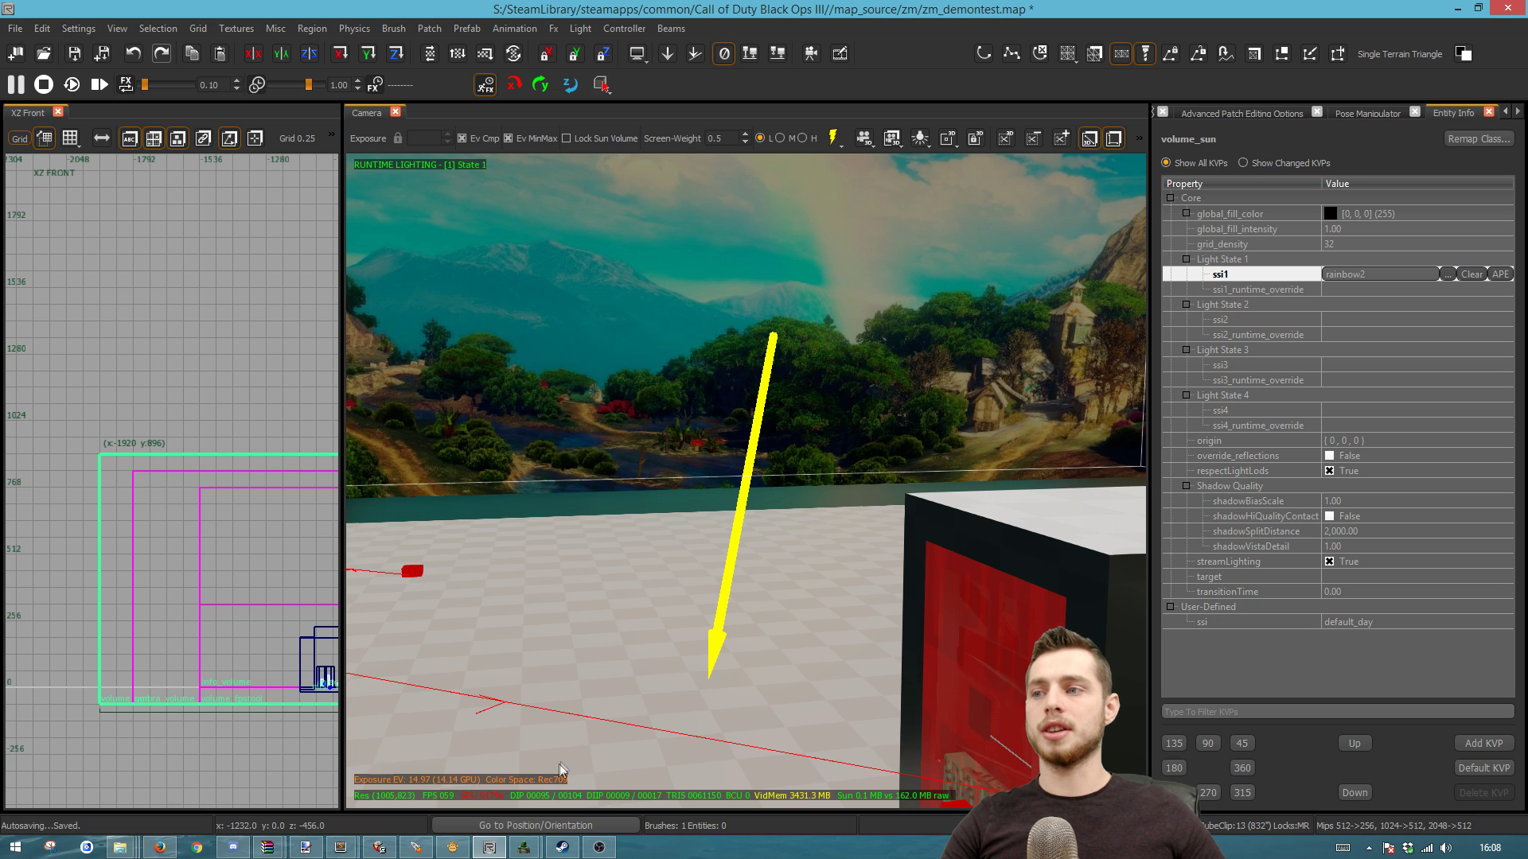
click(452, 846)
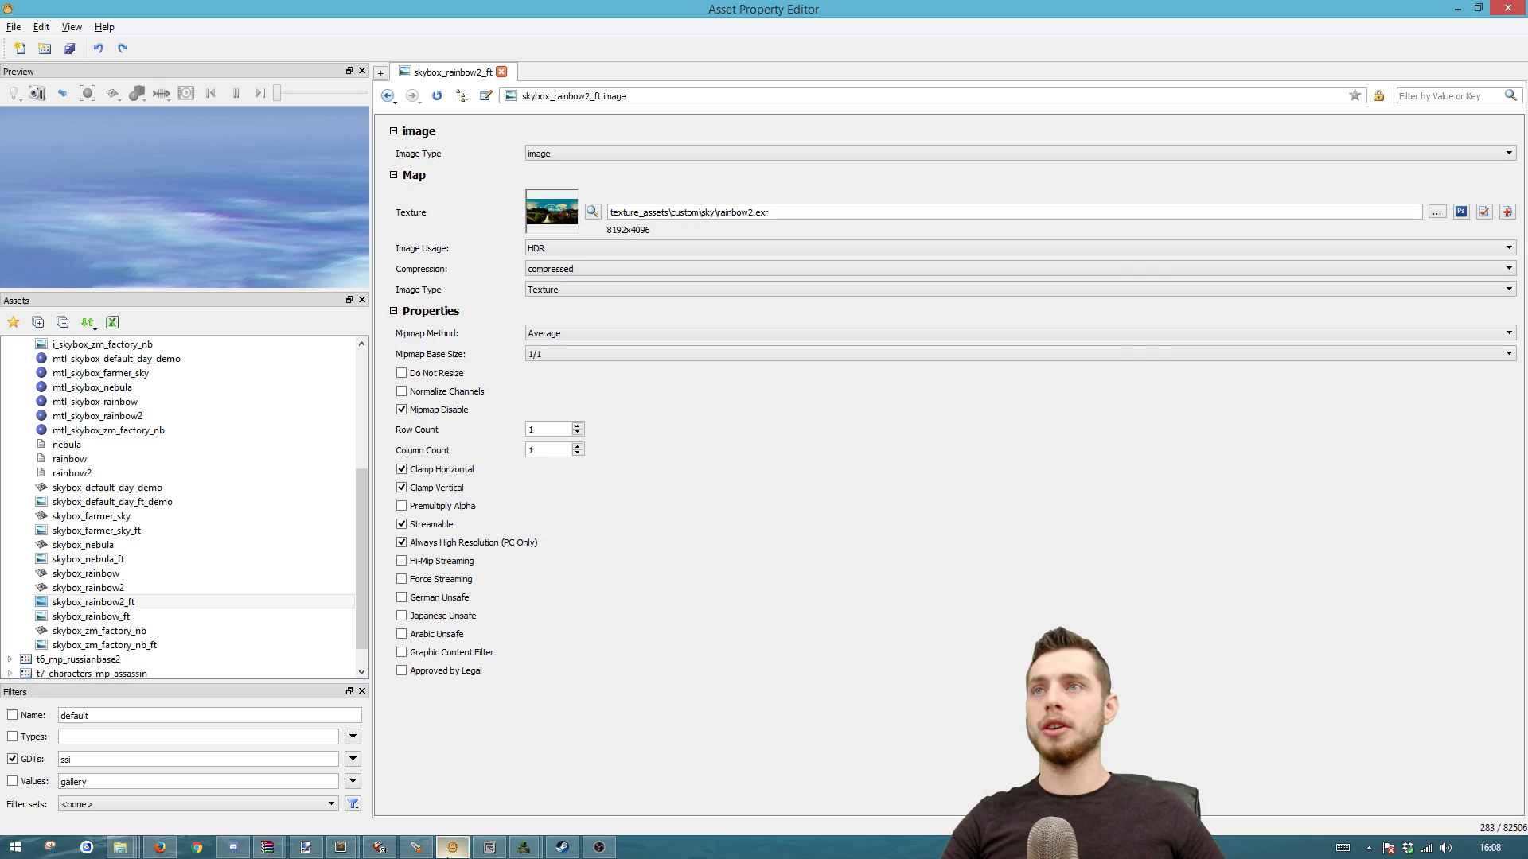
- Open the rainbow2 sun settings beside Radiant and enter a Stops value of 17
double_click(645, 7)
click(842, 475)
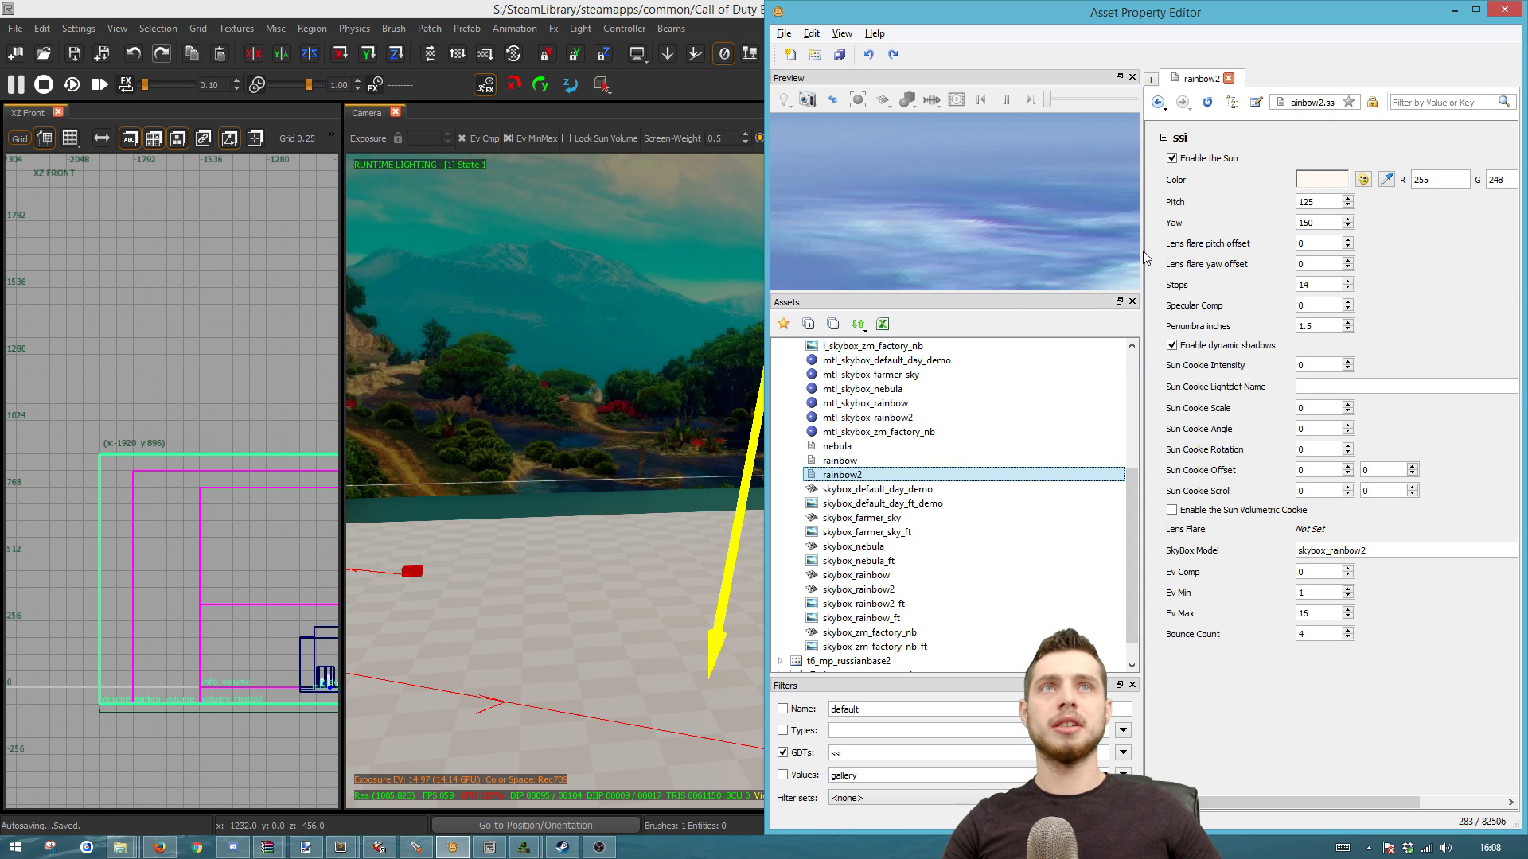
drag(1141, 251, 925, 281)
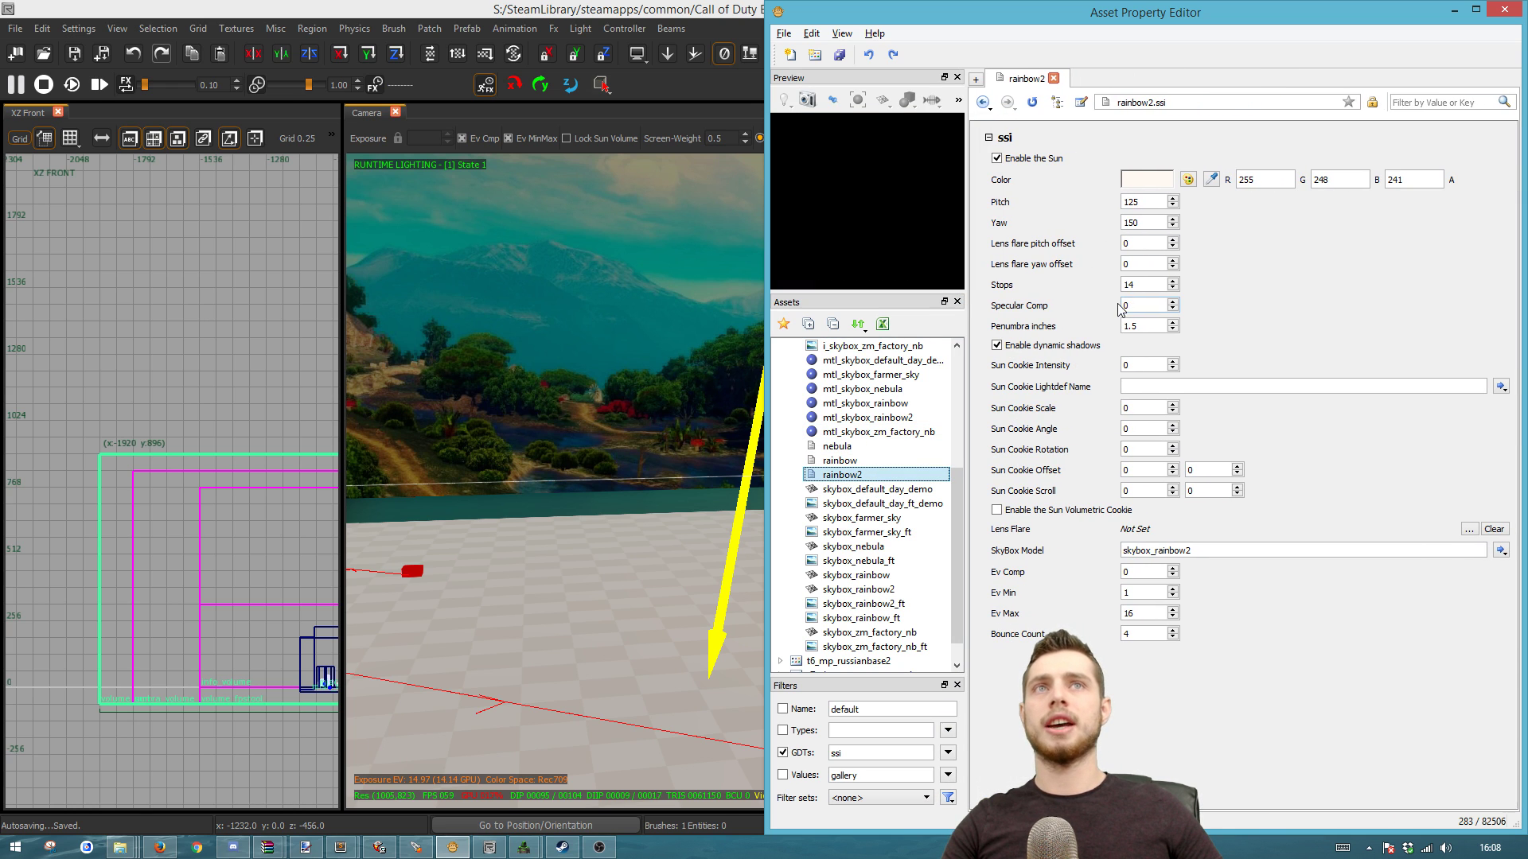
click(1144, 290)
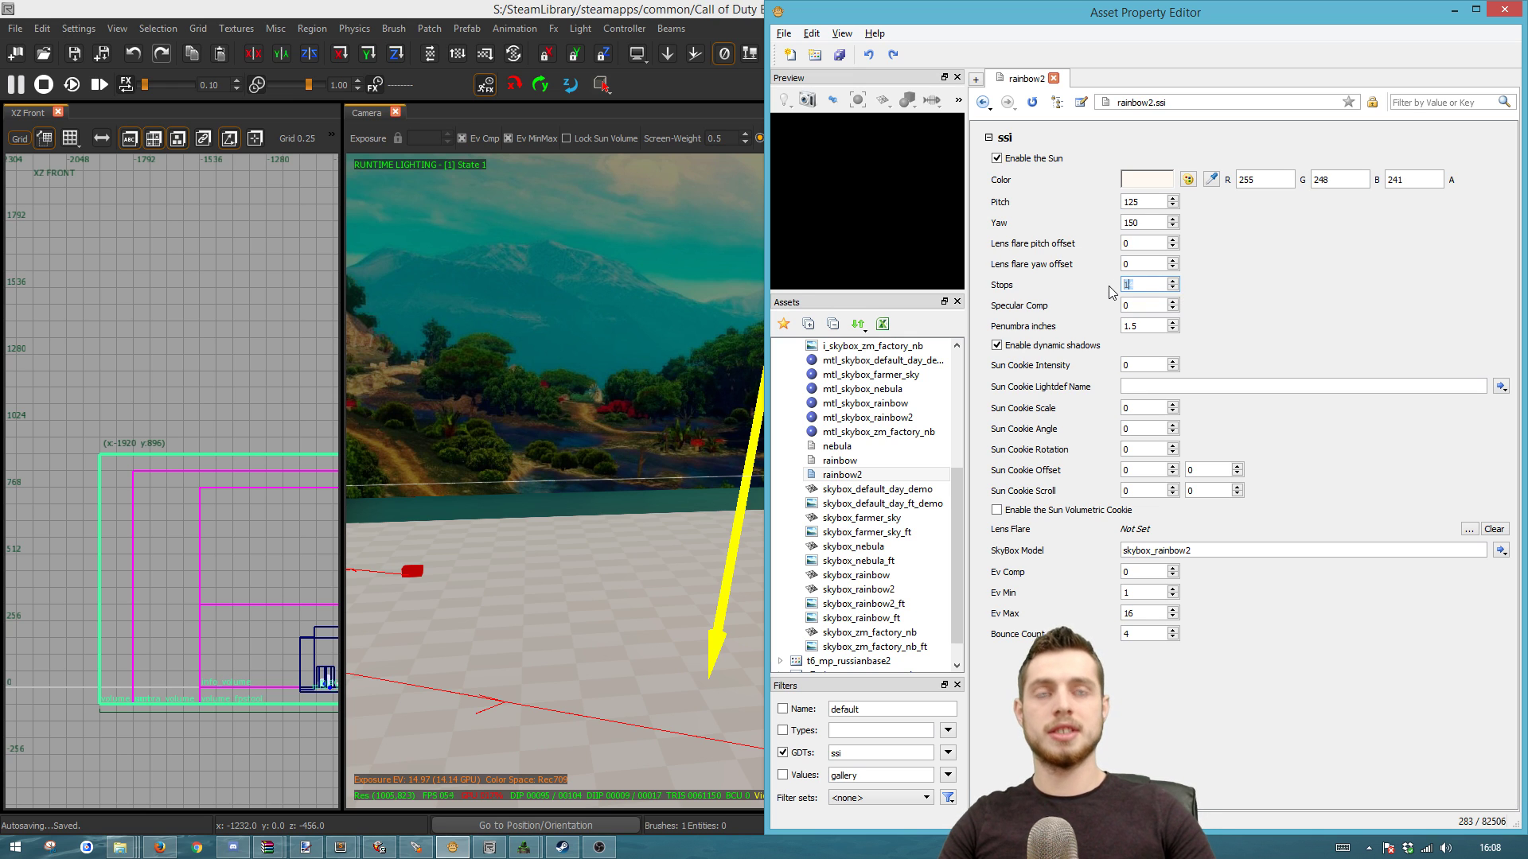
key(Return)
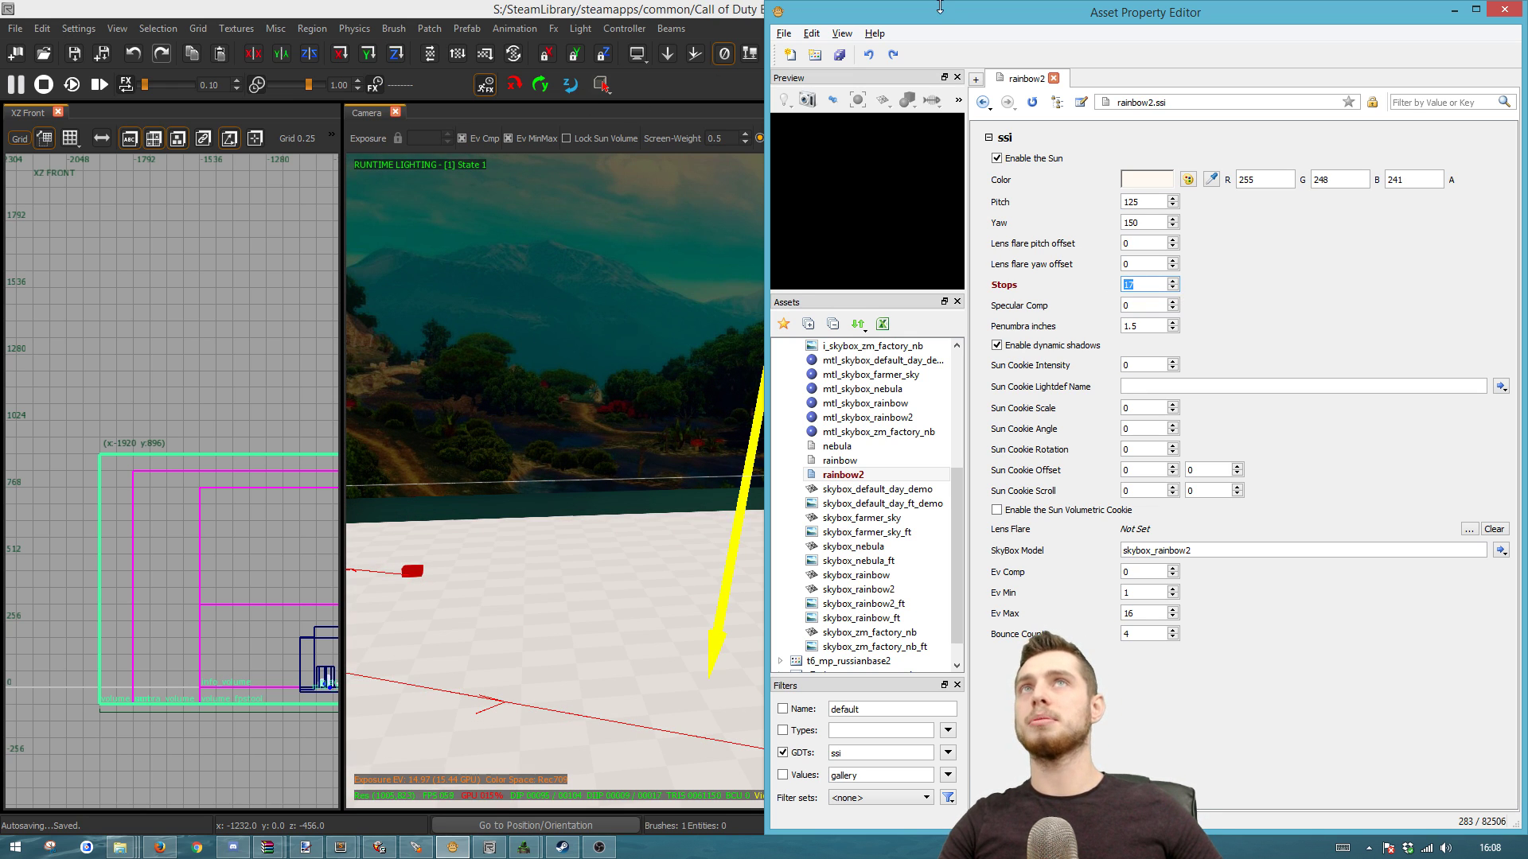
- Change the sun Stops to 13 and refresh Radiant's lighting to check the sky
drag(939, 14, 923, 222)
click(966, 204)
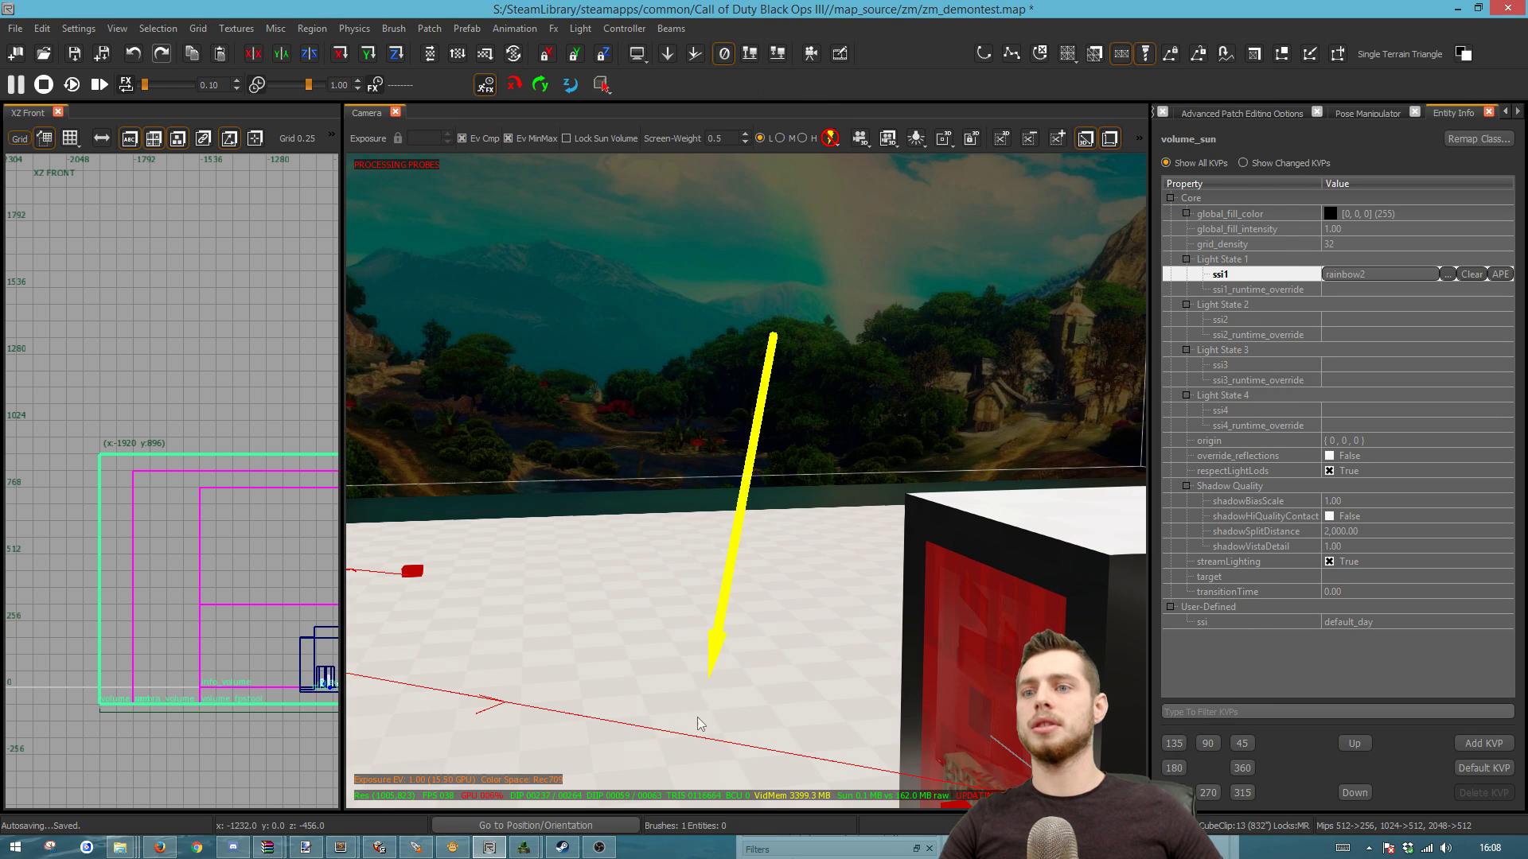
click(452, 847)
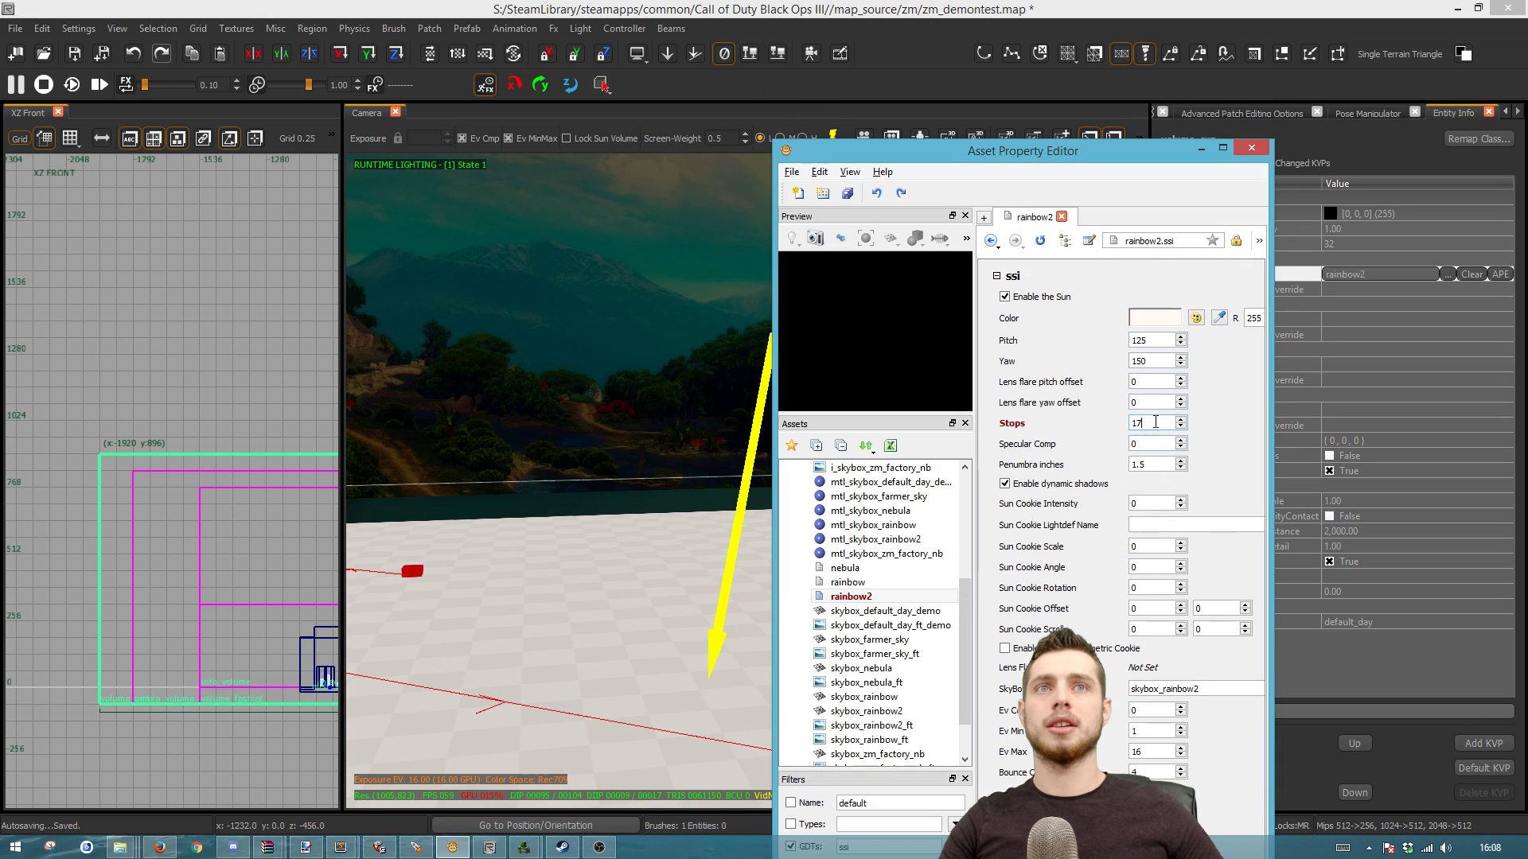
text(3)
key(Return)
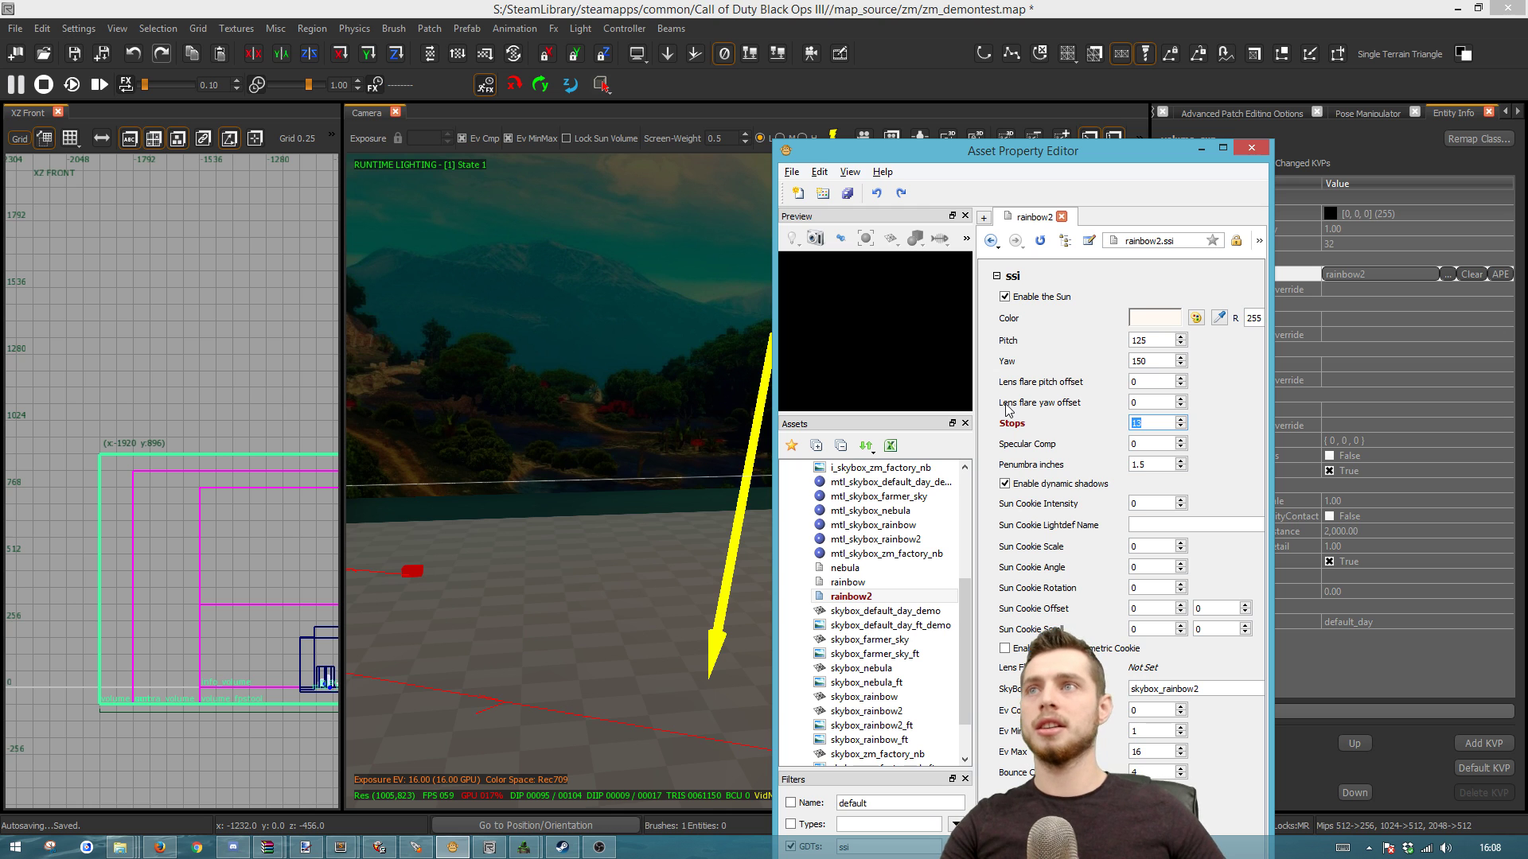
click(709, 418)
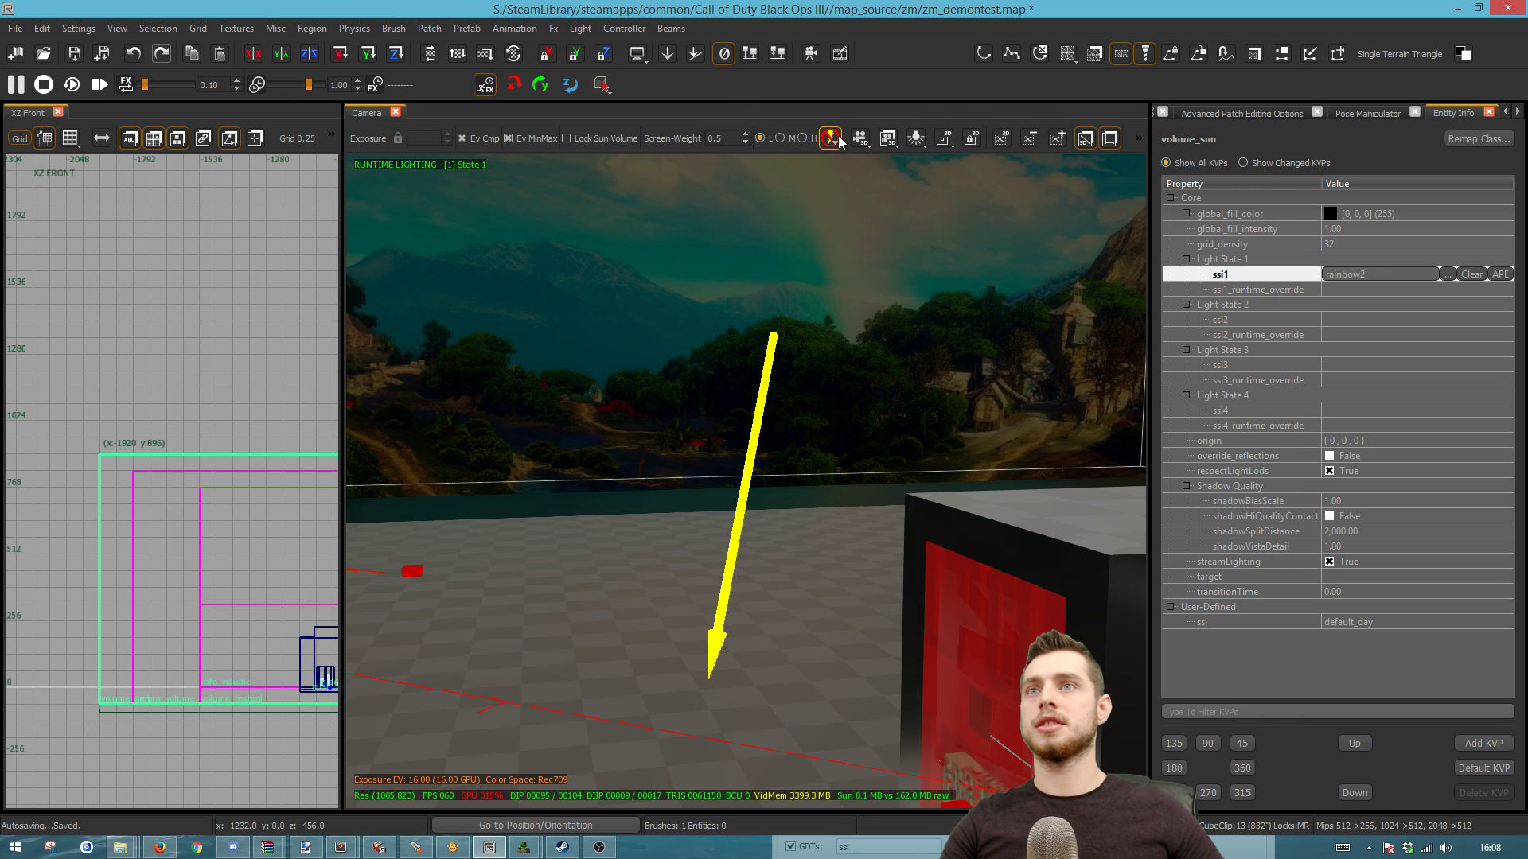
click(838, 137)
mouse_move(819, 445)
right_down()
mouse_move(875, 445)
mouse_move(818, 469)
right_up()
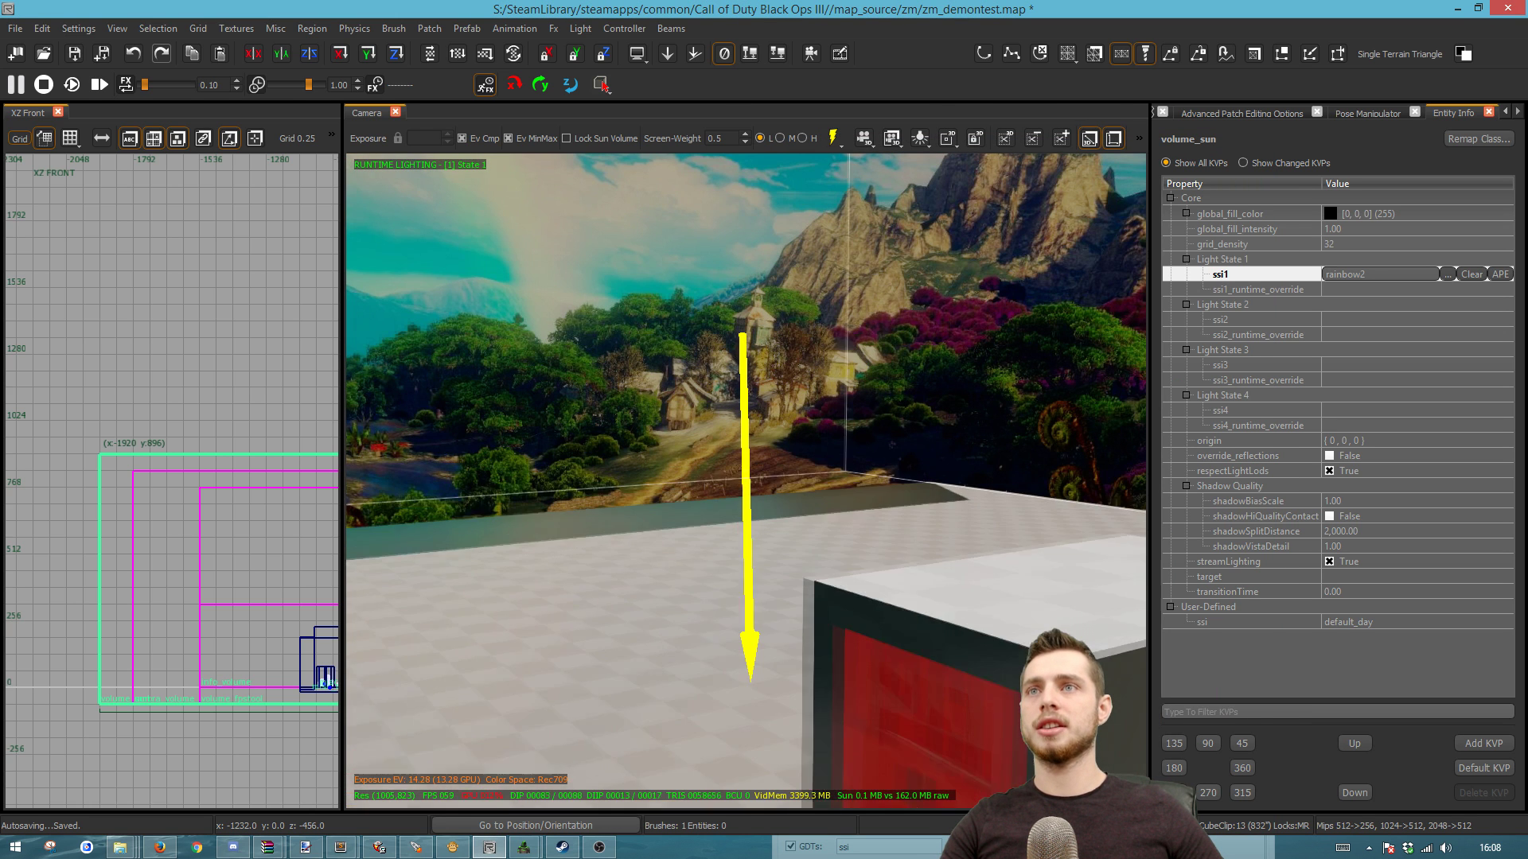
- Raise Ev Max to 16 and check the brighter sky in Radiant
click(453, 848)
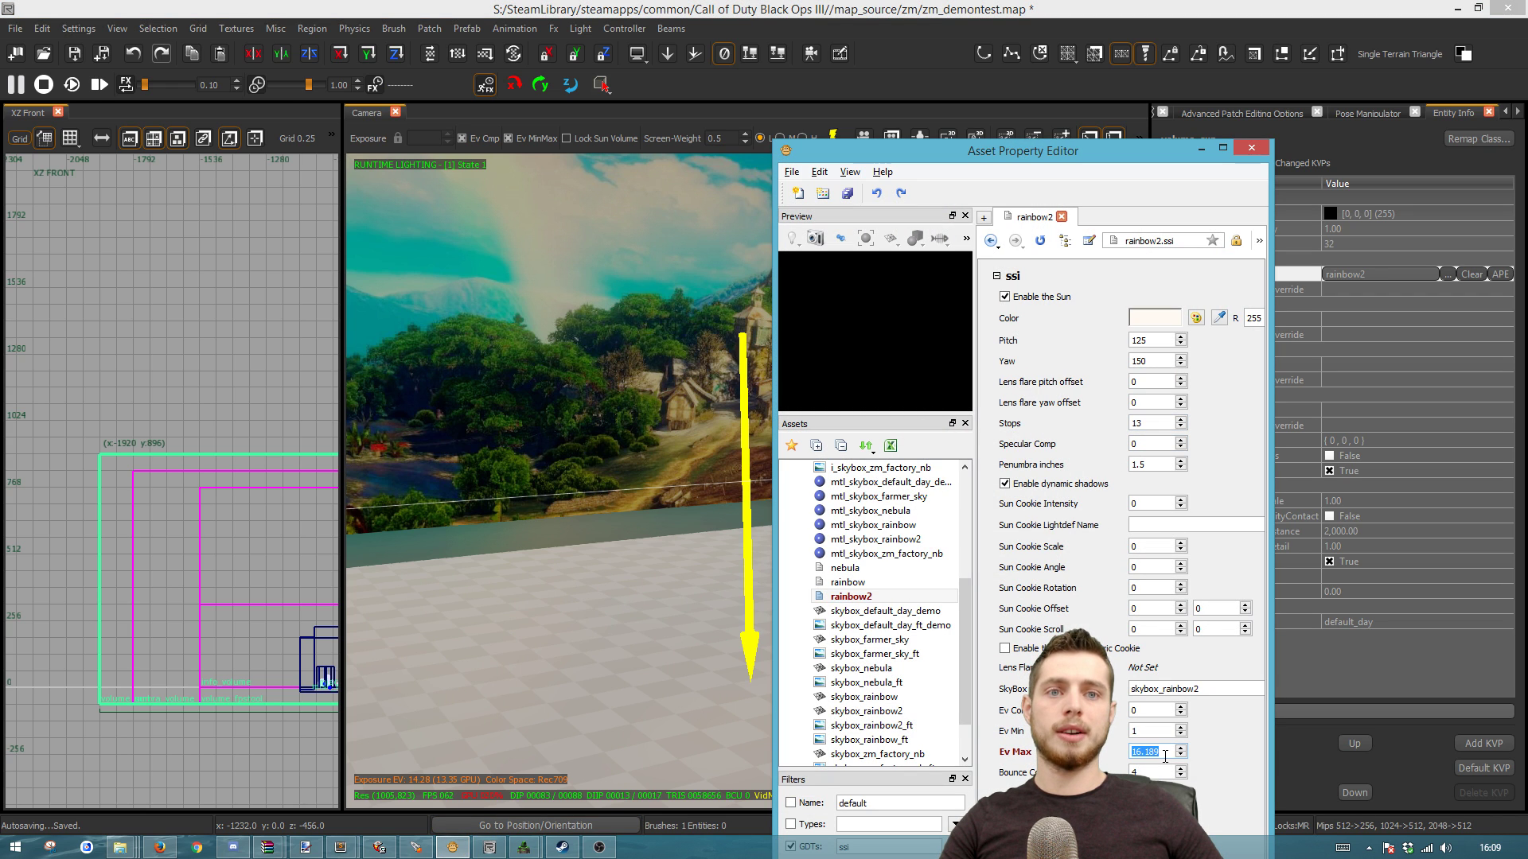
text(16)
key(Return)
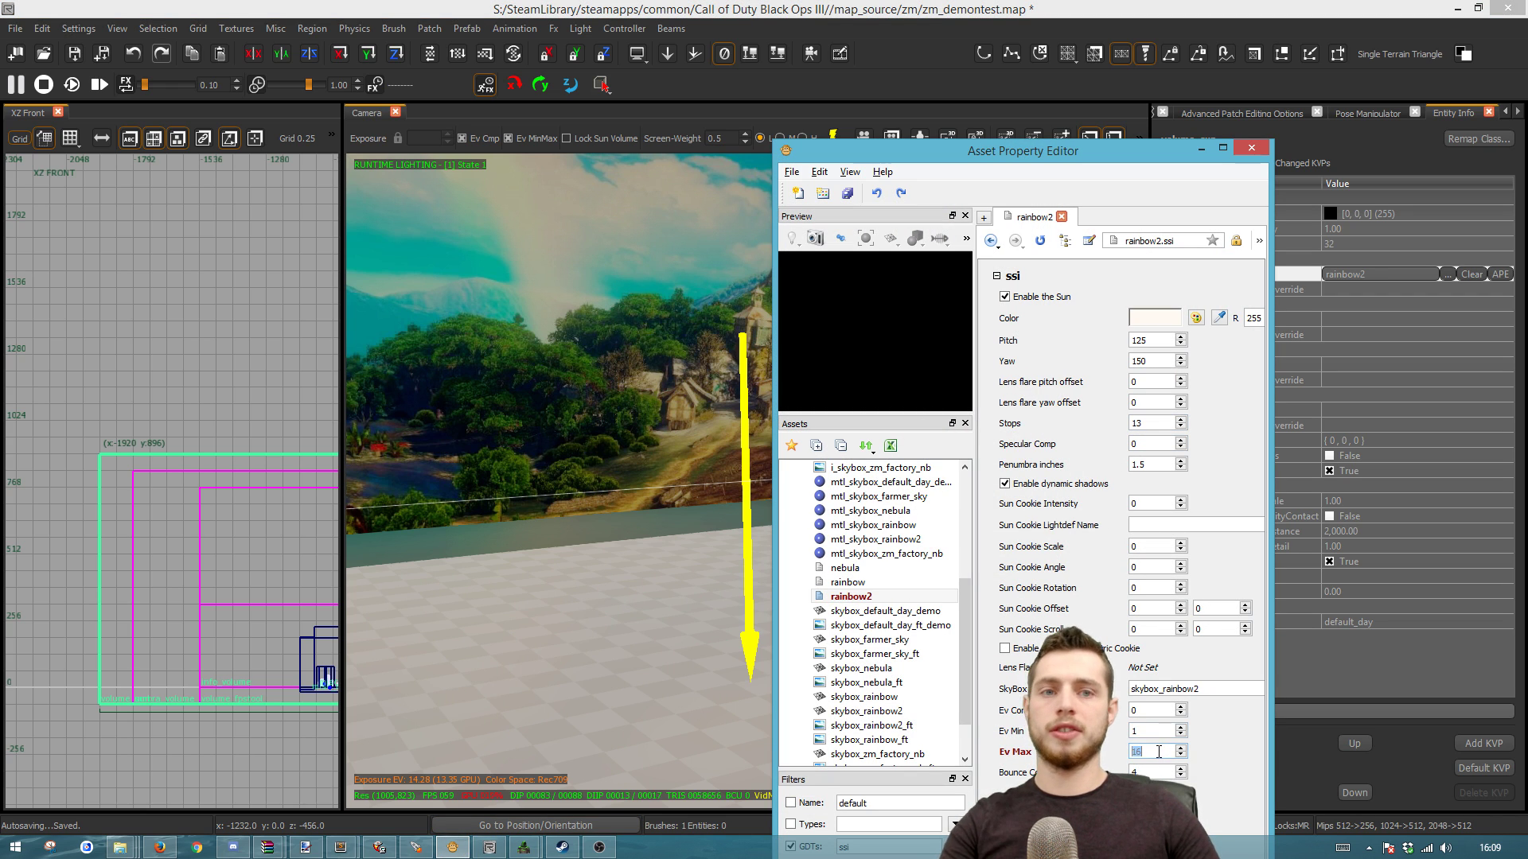
click(587, 494)
click(453, 847)
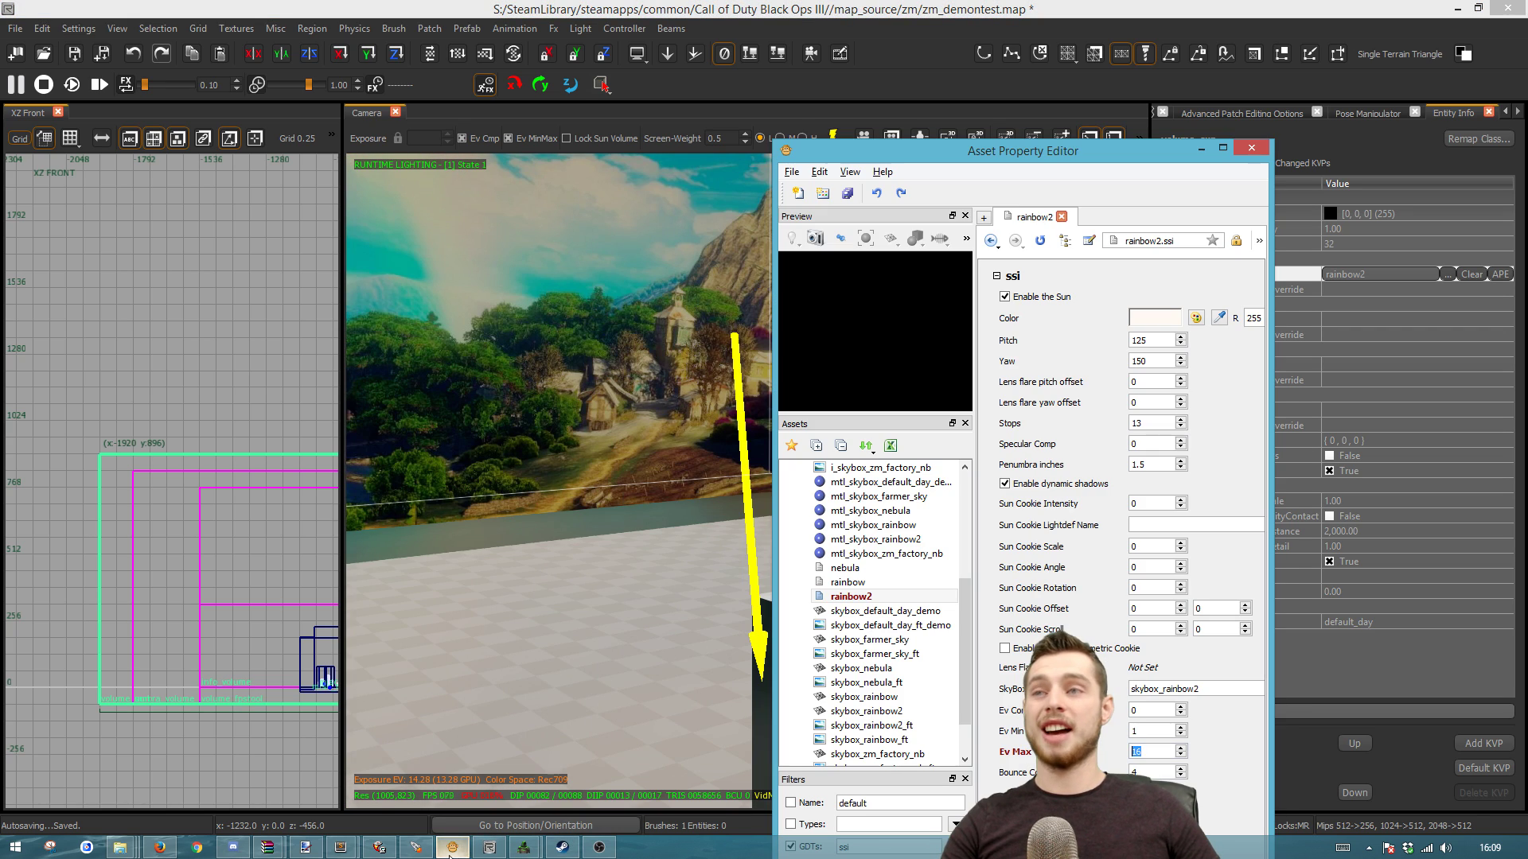
- Give the rainbow2 sun a strong red colour, save, and view the map under it
click(1195, 319)
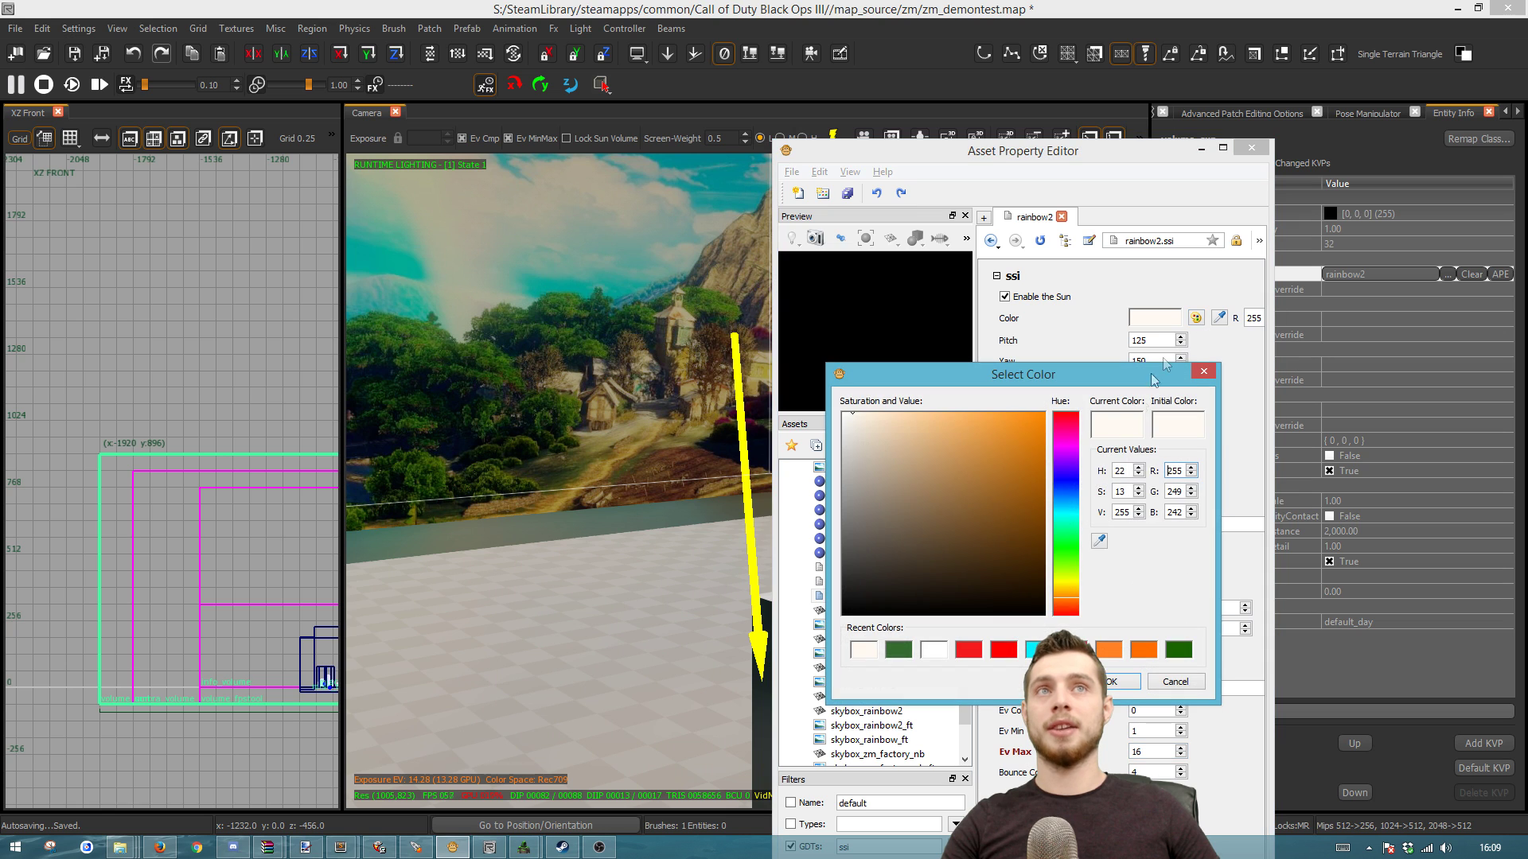
click(1074, 421)
click(1017, 419)
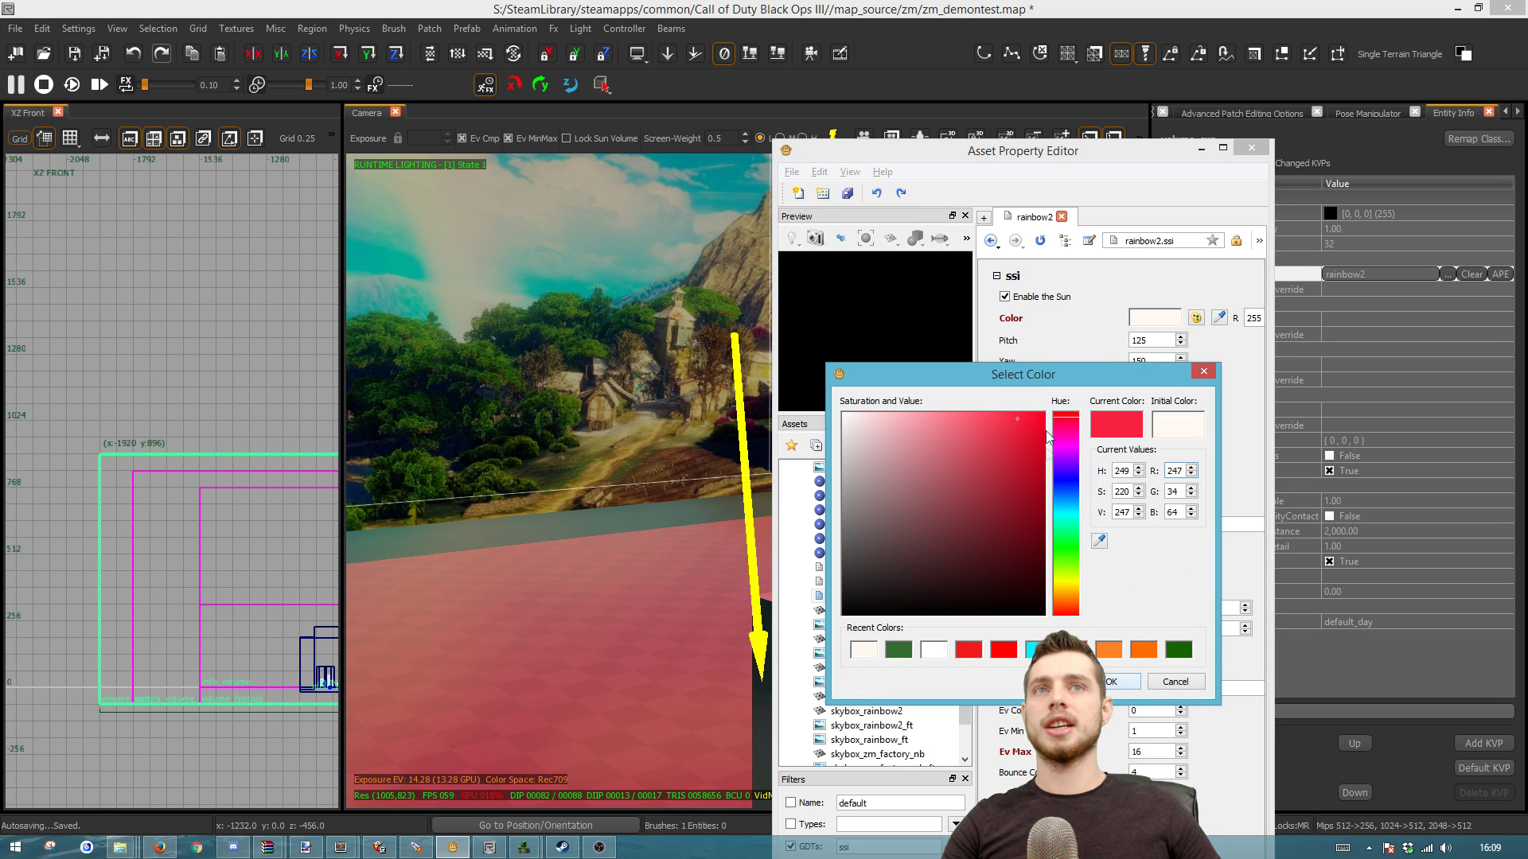
click(1124, 676)
key(ctrl+s)
right_drag(648, 575, 605, 576)
right_drag(744, 481, 517, 485)
mouse_move(722, 617)
right_down()
mouse_move(589, 616)
mouse_move(722, 617)
right_up()
- Change the sun colour to a pale blue tint and view the relit sky in Radiant
click(452, 847)
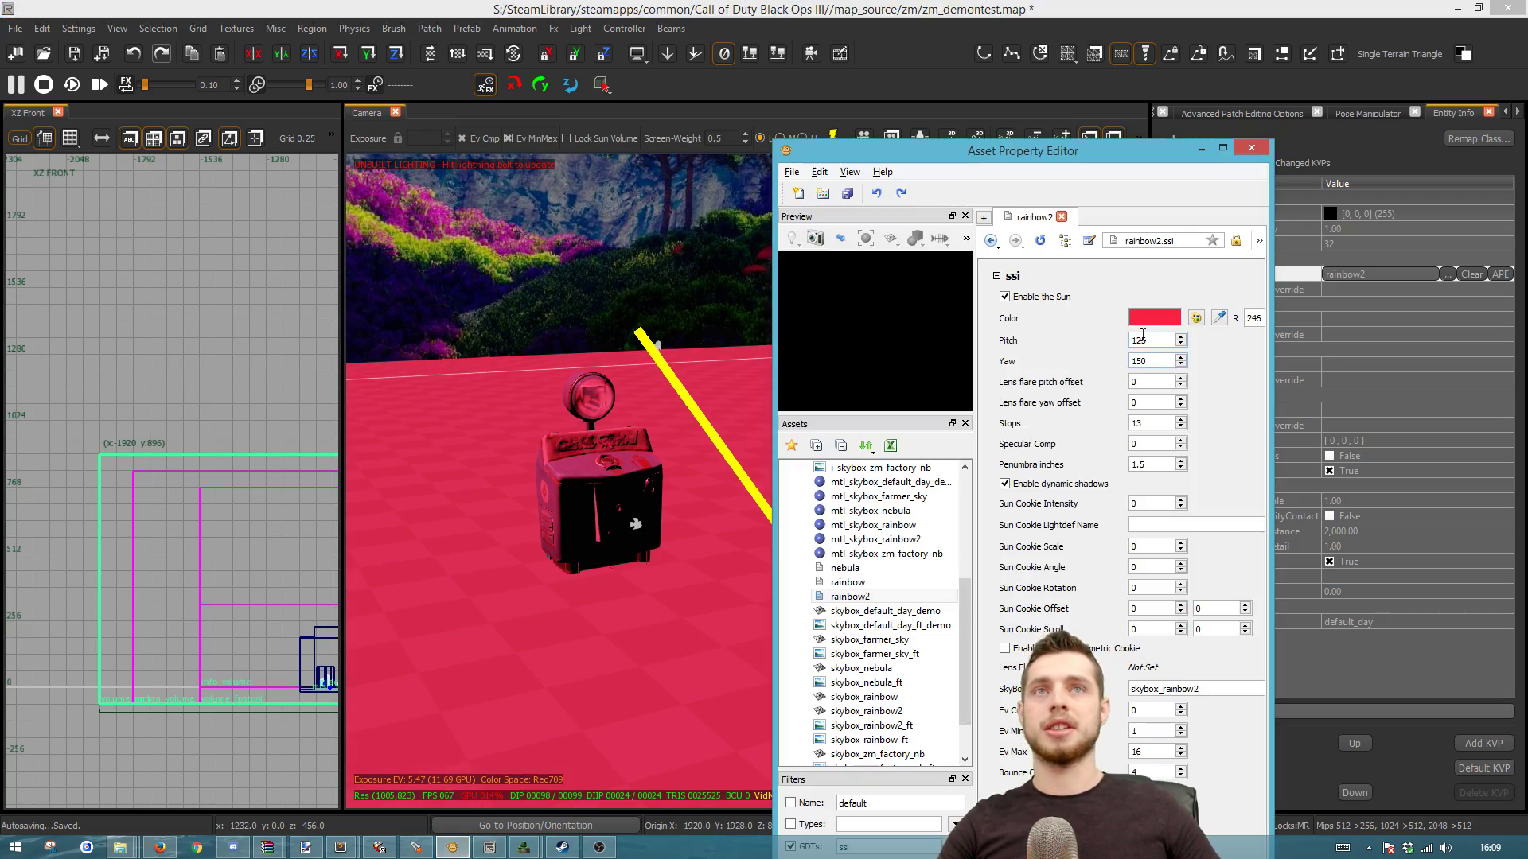
click(1155, 317)
mouse_move(888, 422)
mouse_down()
mouse_move(900, 411)
mouse_move(866, 411)
mouse_move(848, 432)
mouse_move(869, 413)
mouse_up()
mouse_move(888, 529)
mouse_down()
mouse_move(914, 437)
mouse_move(866, 433)
mouse_move(870, 420)
mouse_move(1106, 436)
mouse_move(1061, 591)
mouse_move(1030, 614)
mouse_move(907, 438)
mouse_move(854, 410)
mouse_move(874, 407)
mouse_up()
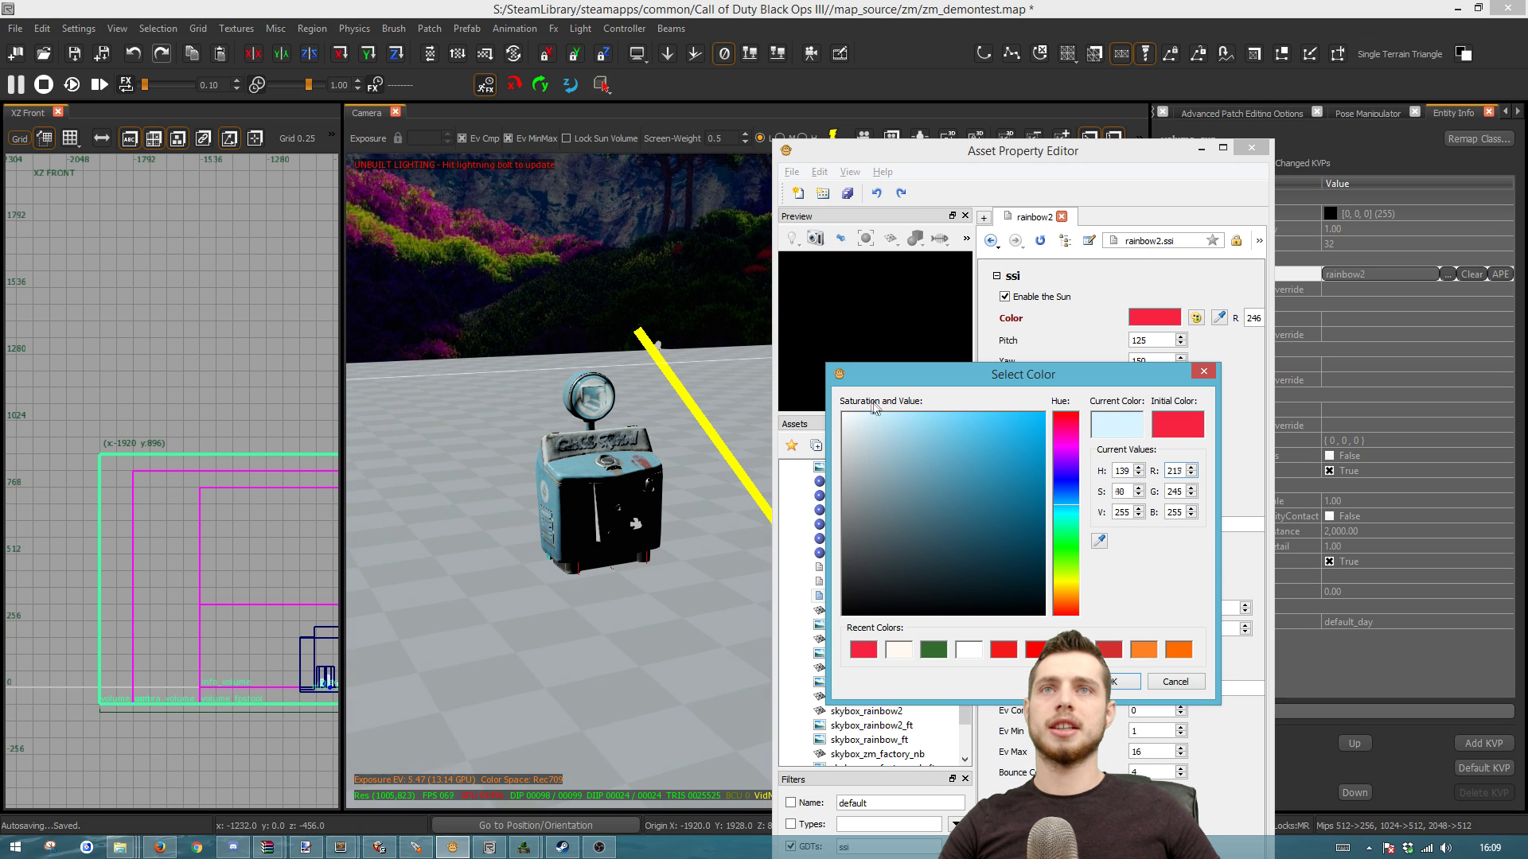
drag(1063, 439, 1072, 494)
click(1122, 682)
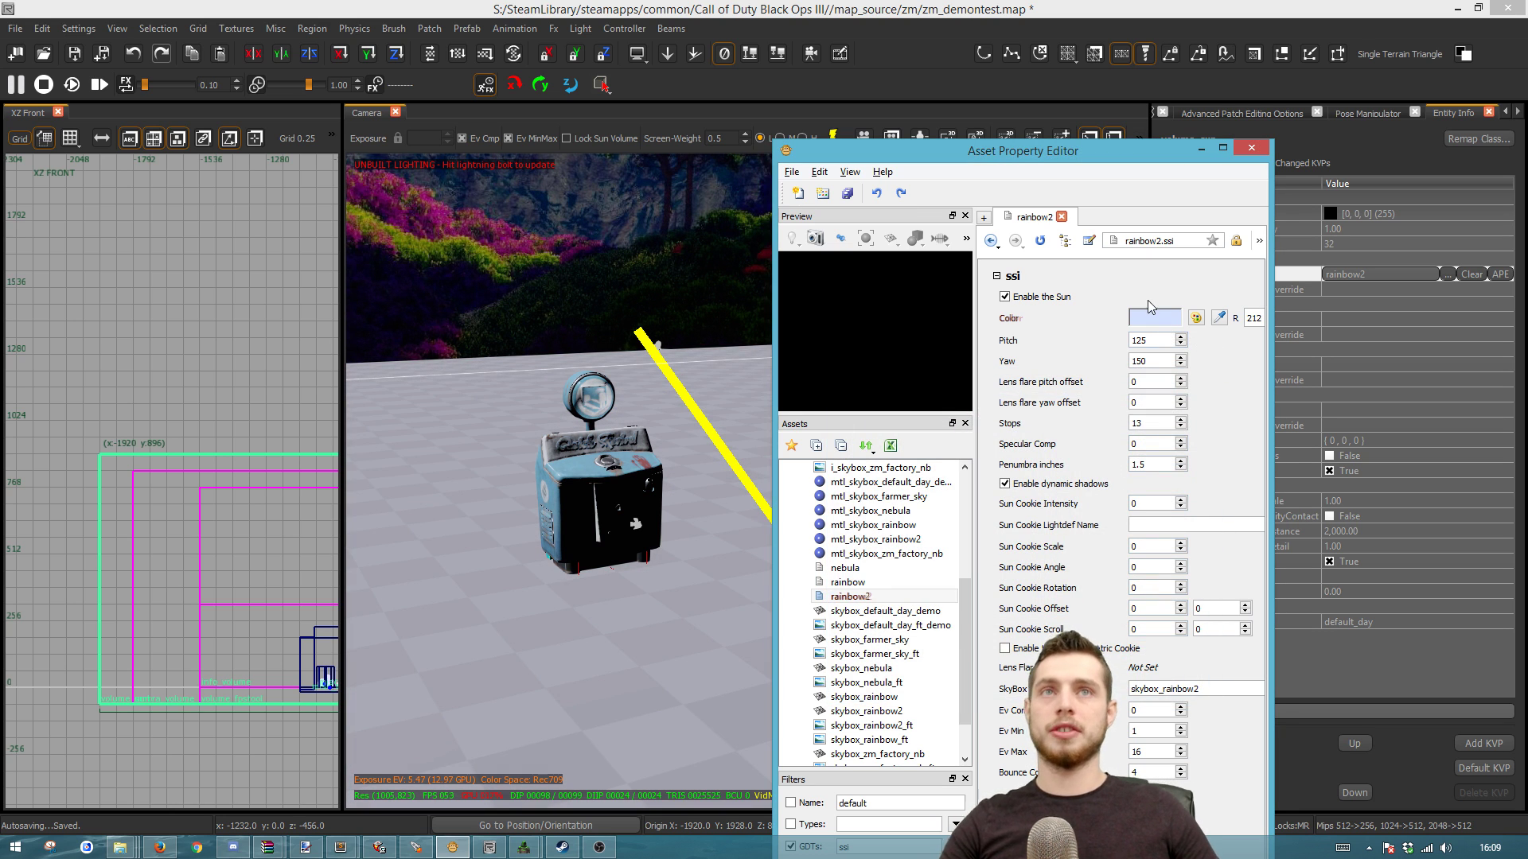
click(1202, 147)
right_drag(867, 572, 1130, 525)
right_drag(866, 559, 869, 549)
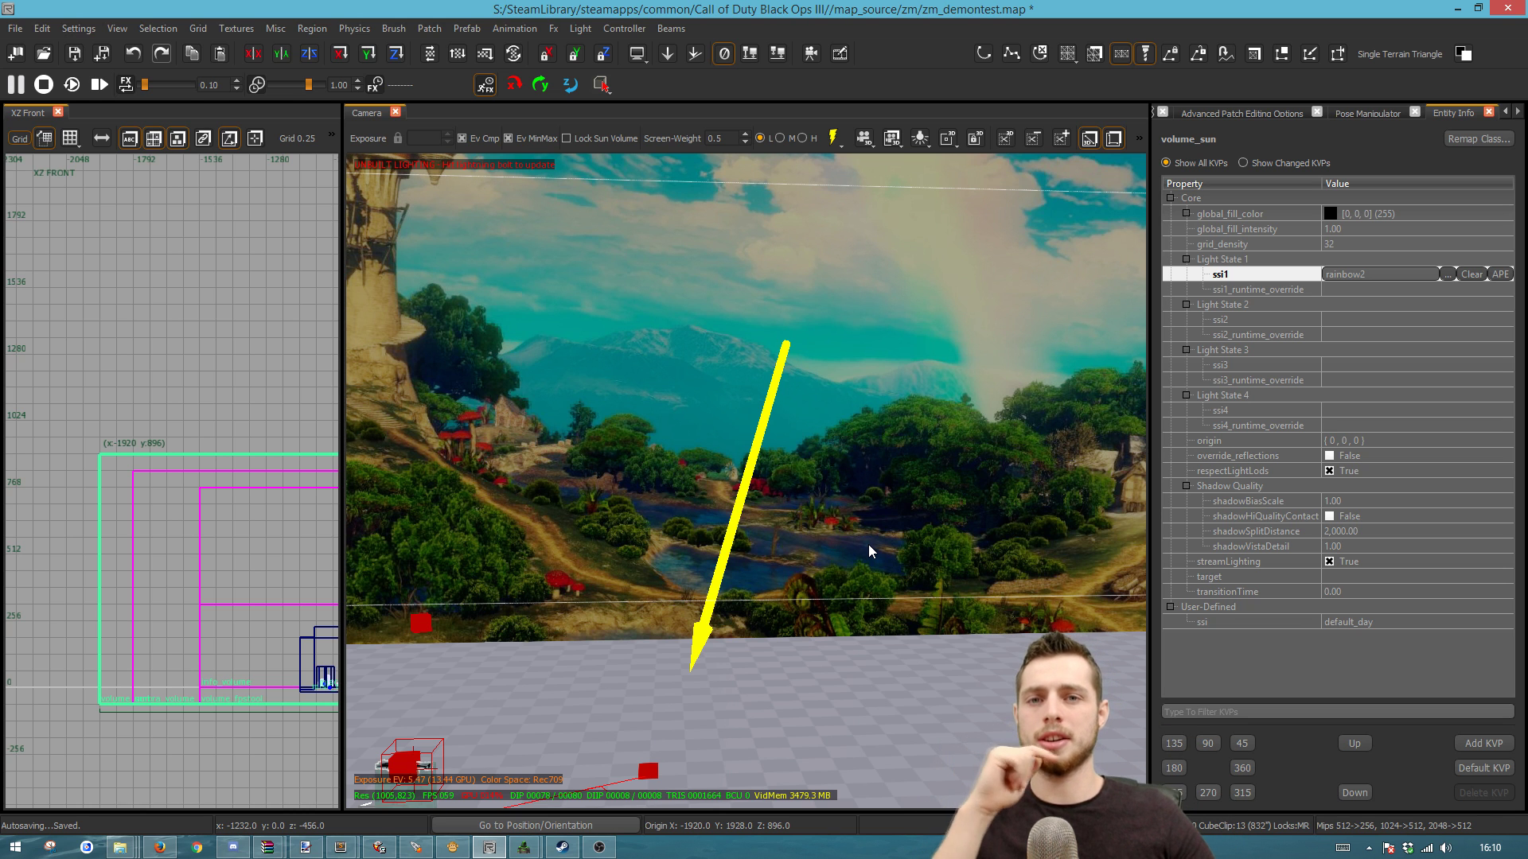
- Look around the panorama sky toward the village and skyline, then switch to Firefox
right_drag(914, 552, 1072, 546)
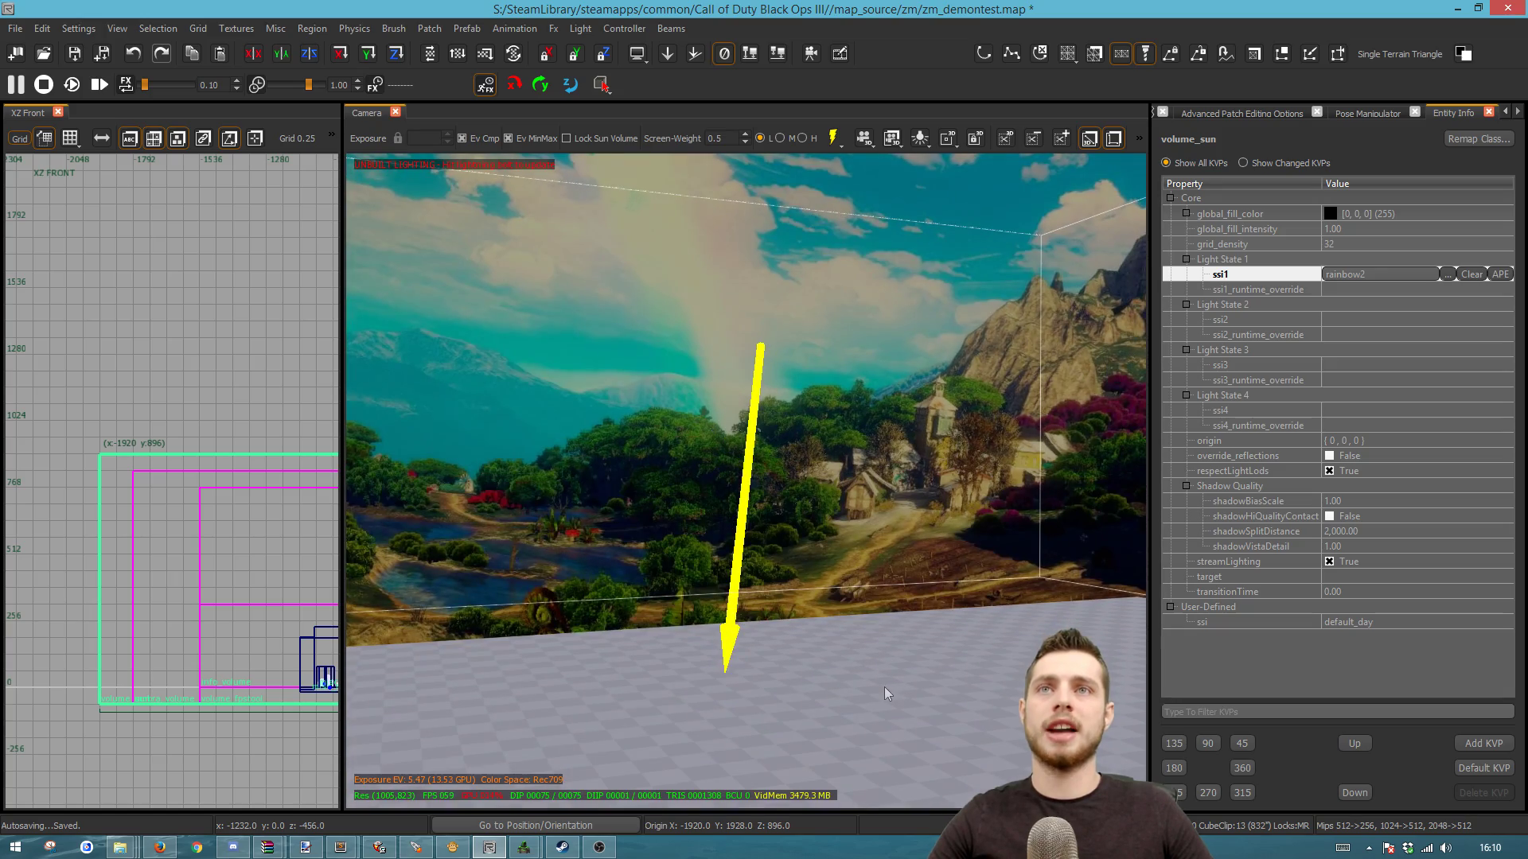
right_drag(881, 683, 814, 658)
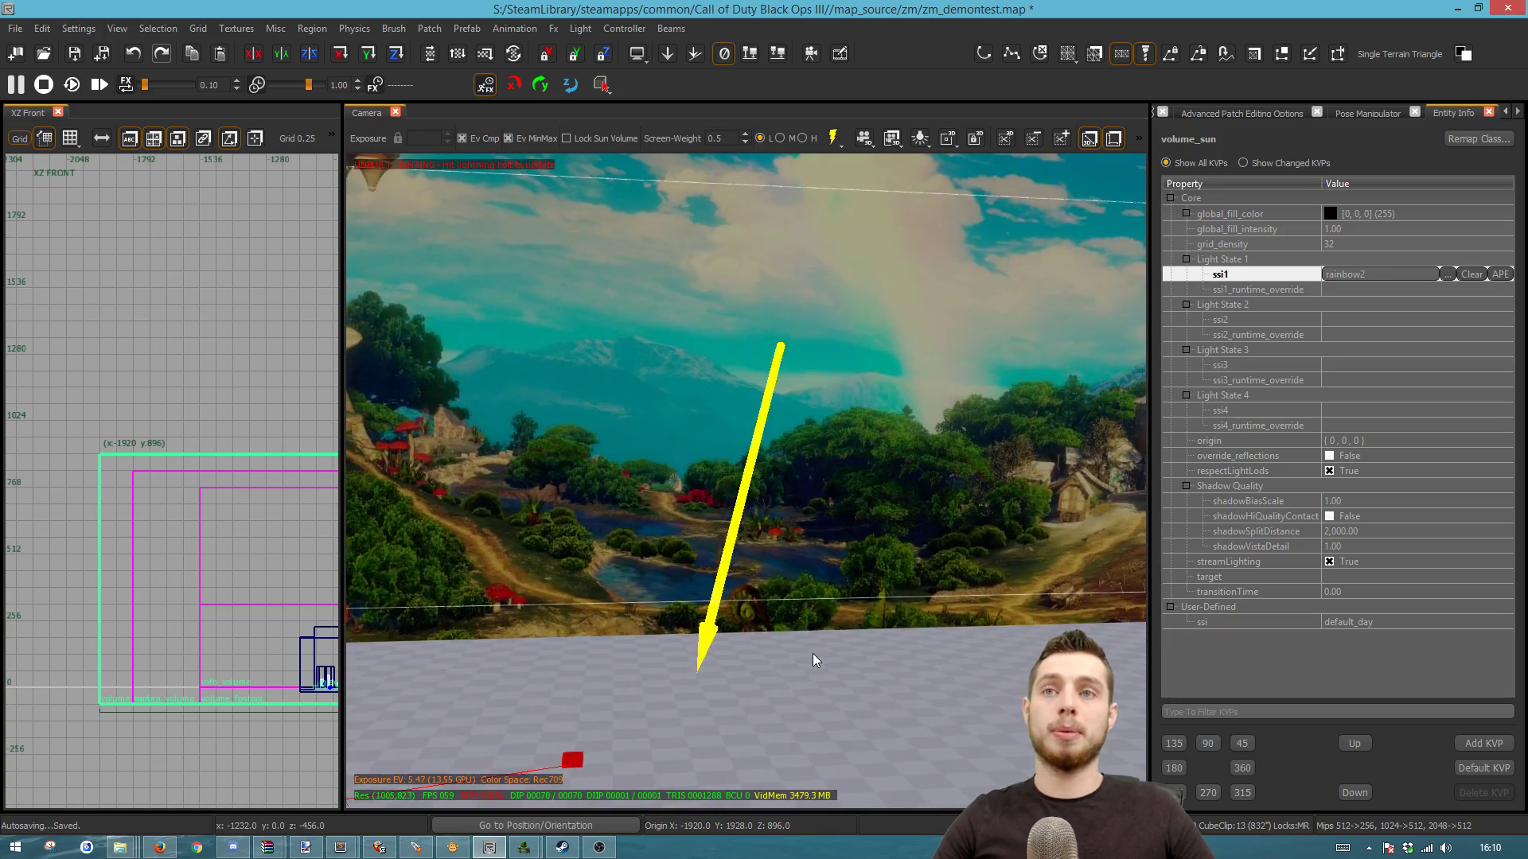
click(160, 848)
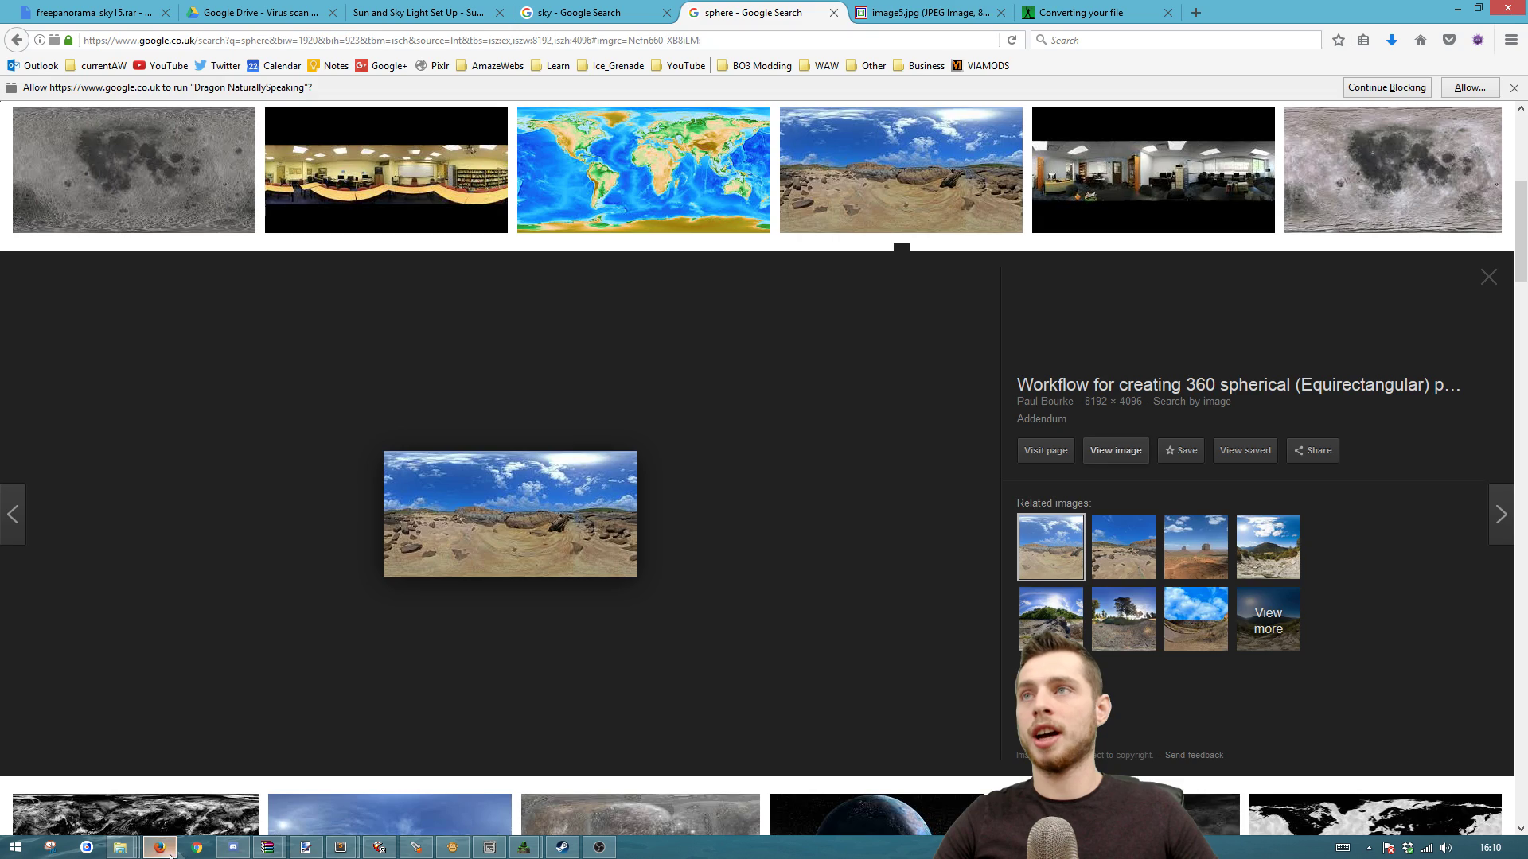
- View the rocky beach panorama image5.jpg at full size and fitted, then close its tab
click(893, 10)
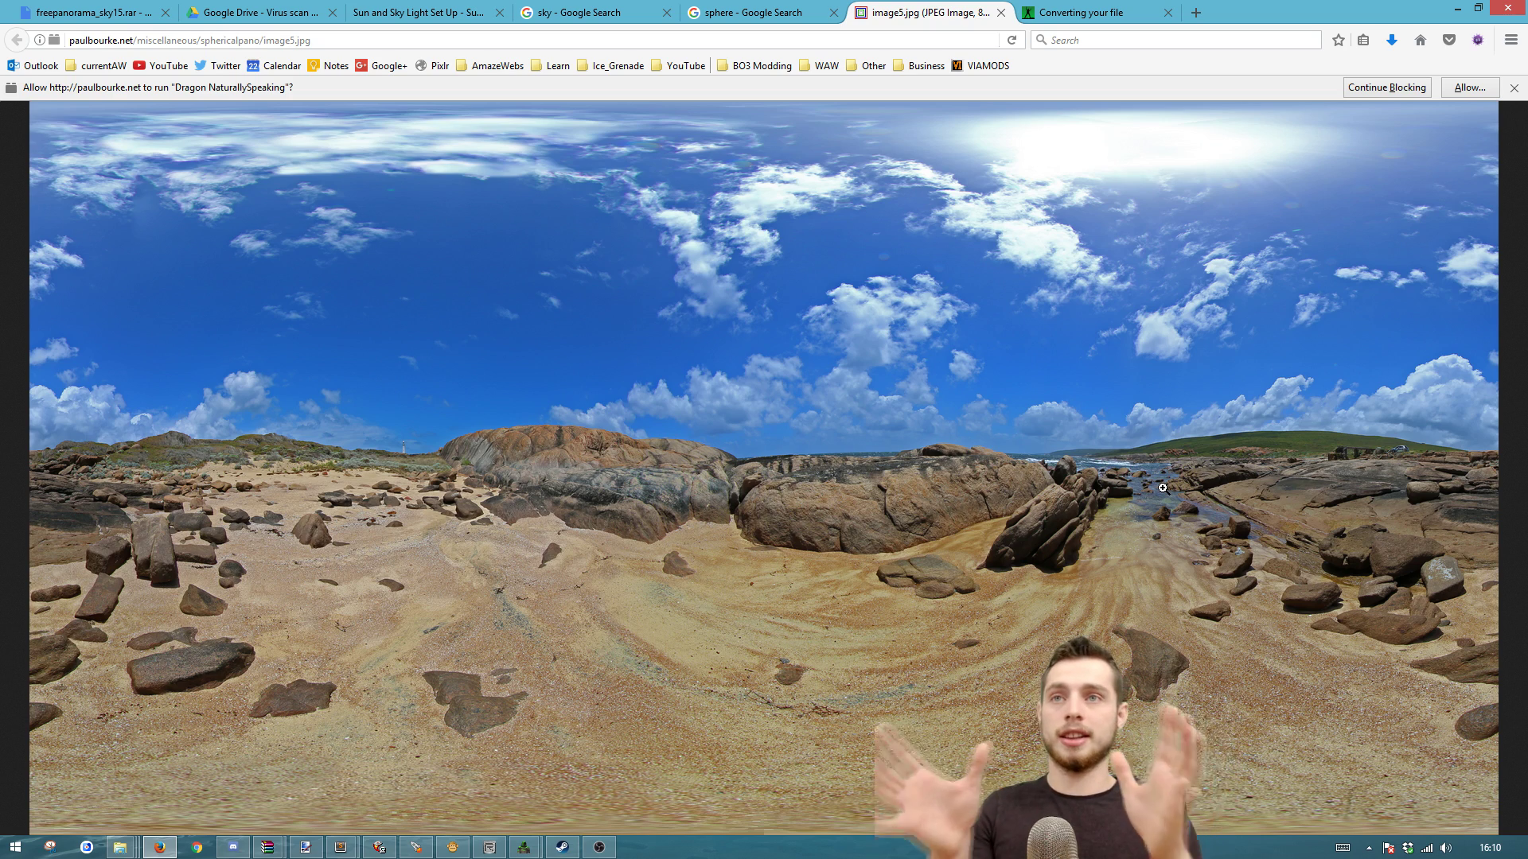
click(1111, 486)
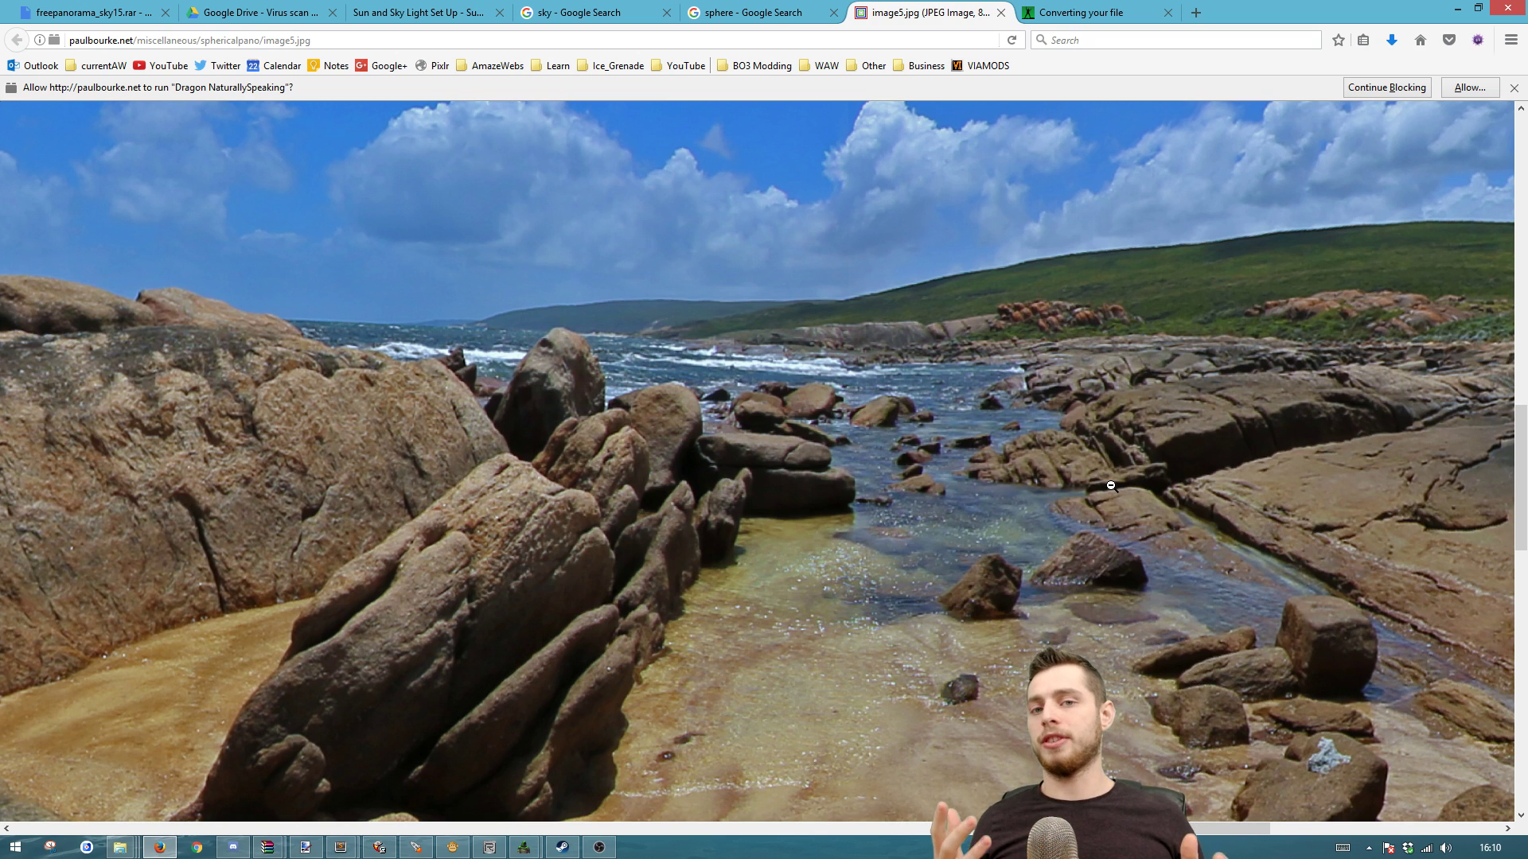
click(925, 481)
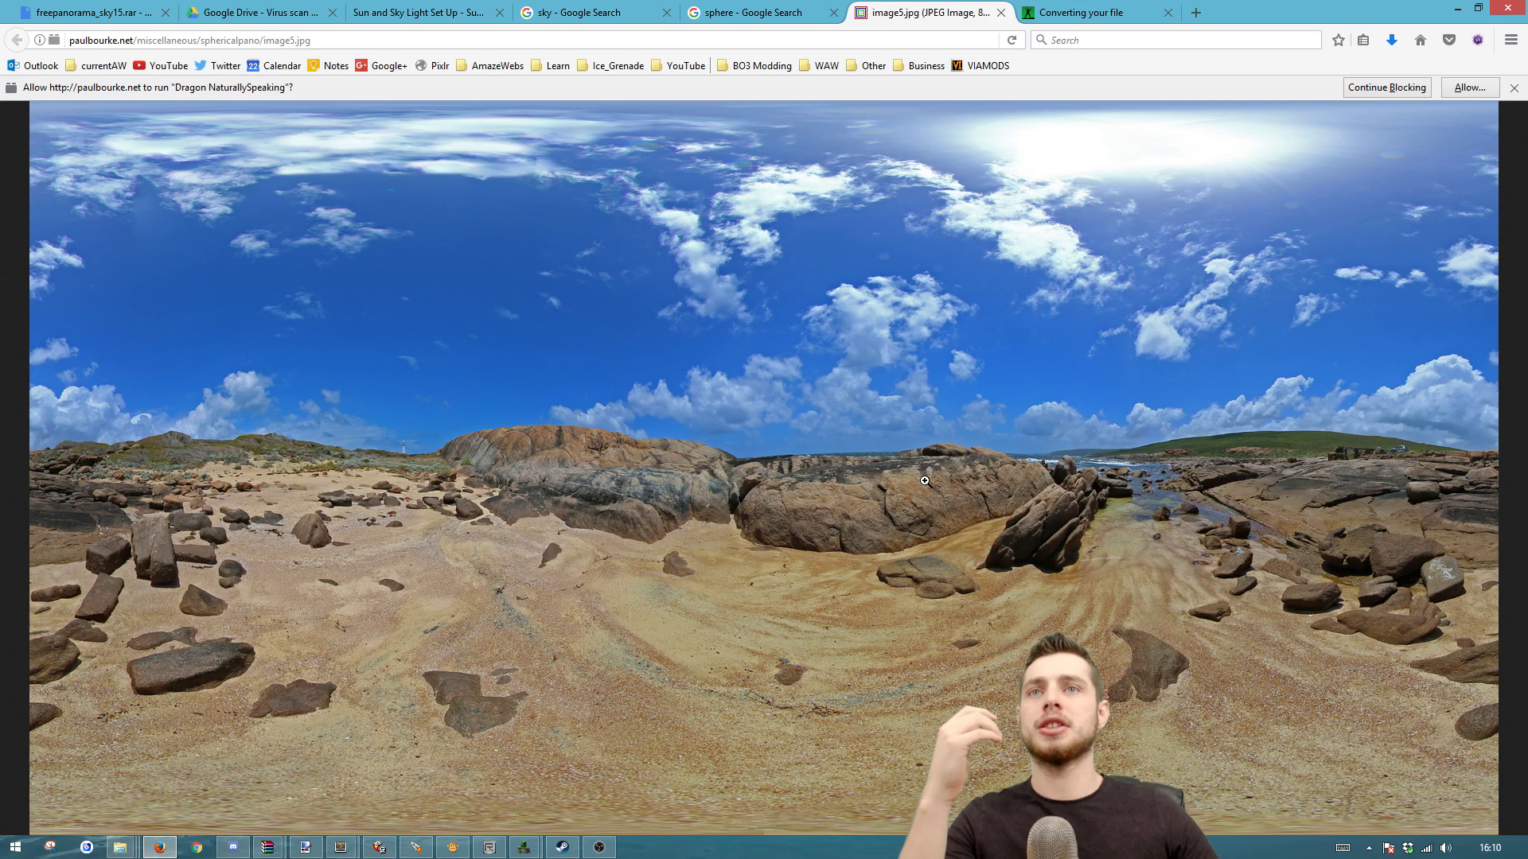
click(1151, 482)
click(902, 478)
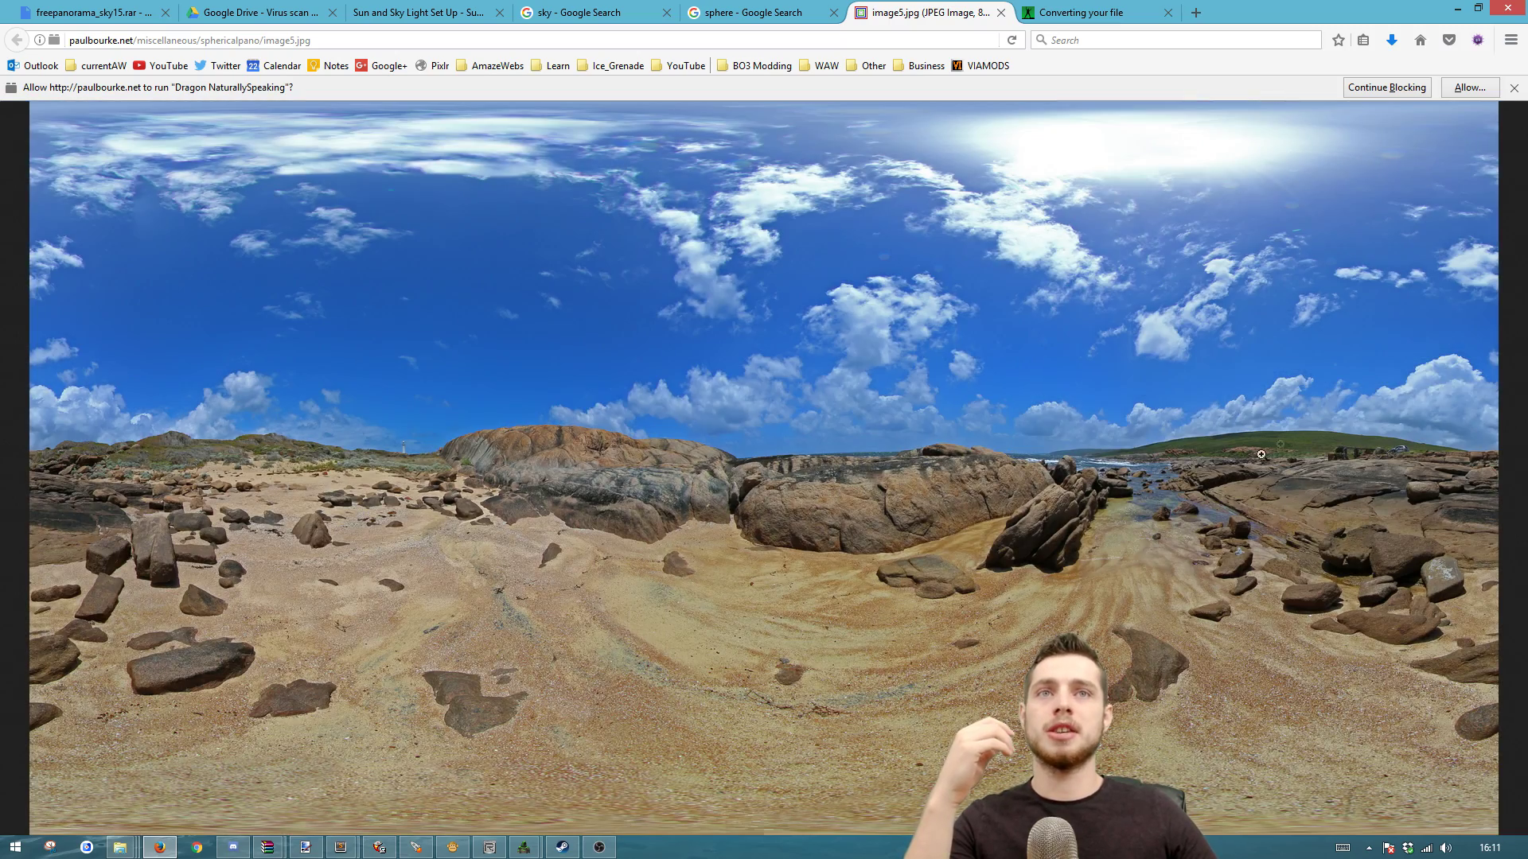
click(1146, 478)
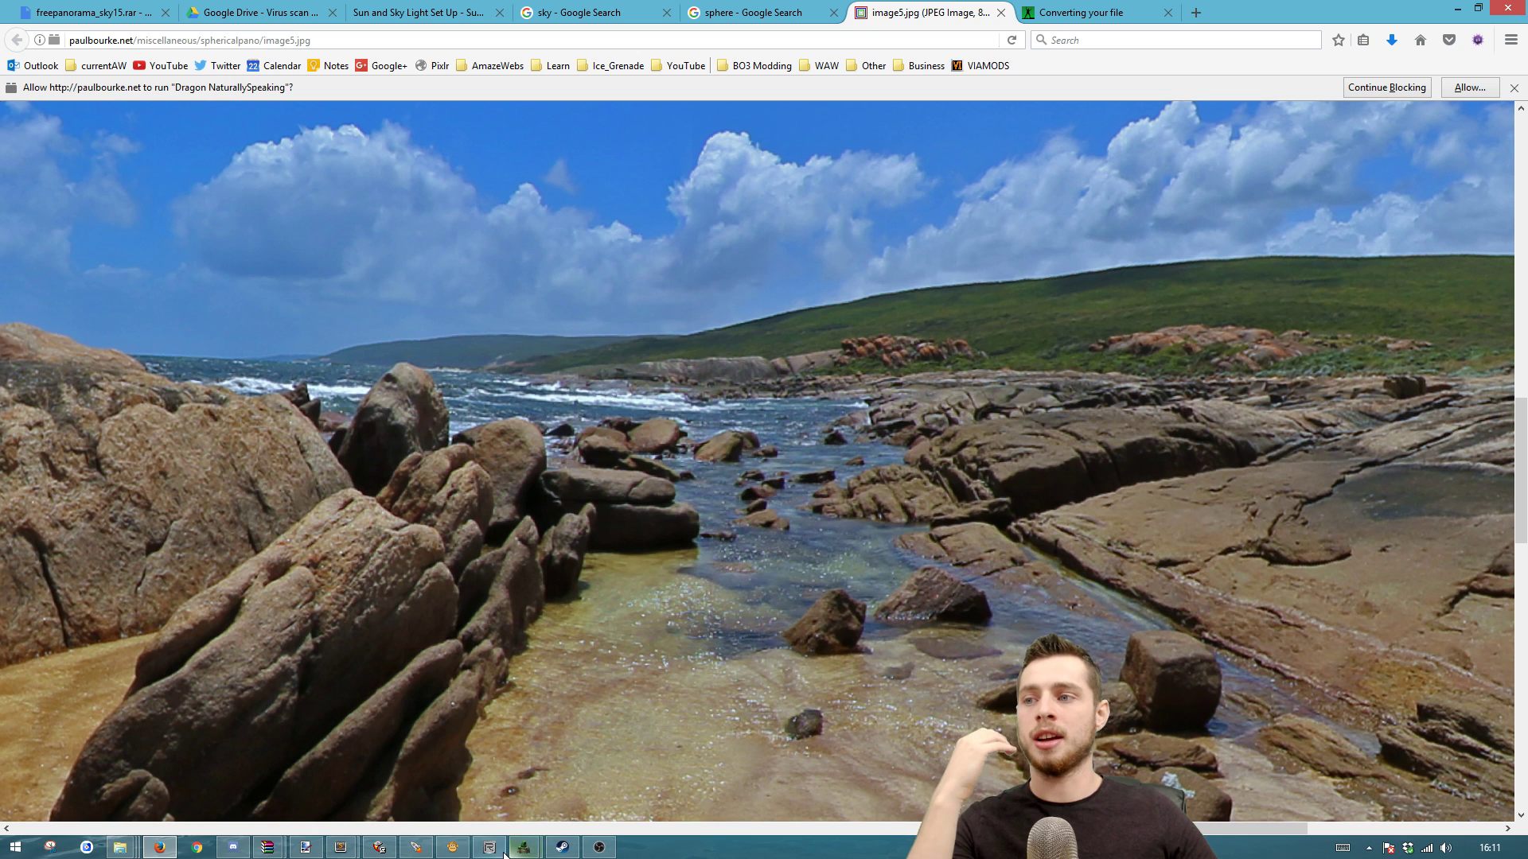
key(ctrl+w)
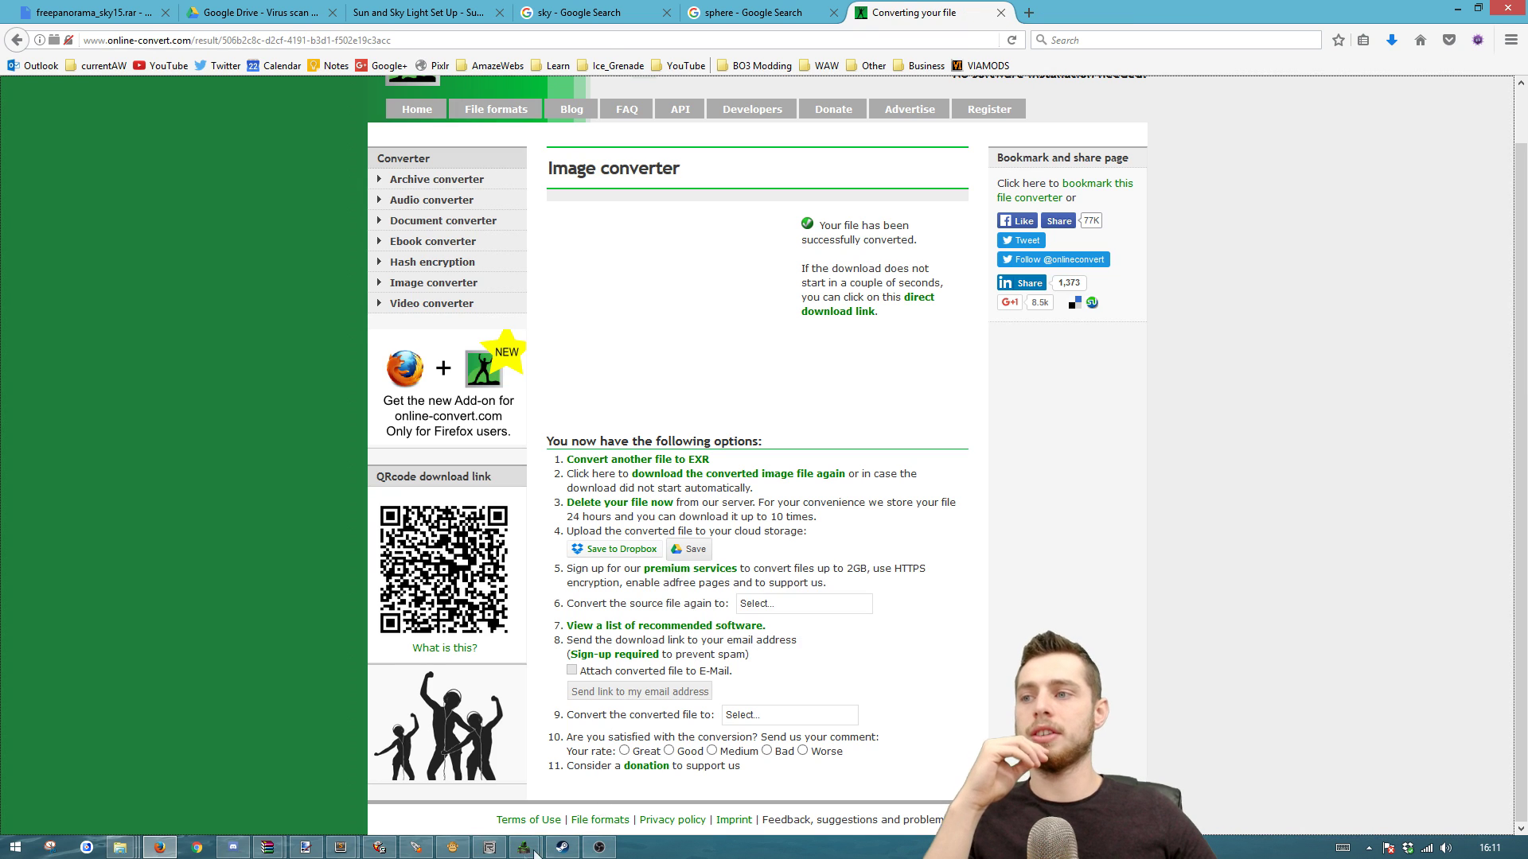
- Leave the converted EXR result page and switch back to Radiant
click(489, 848)
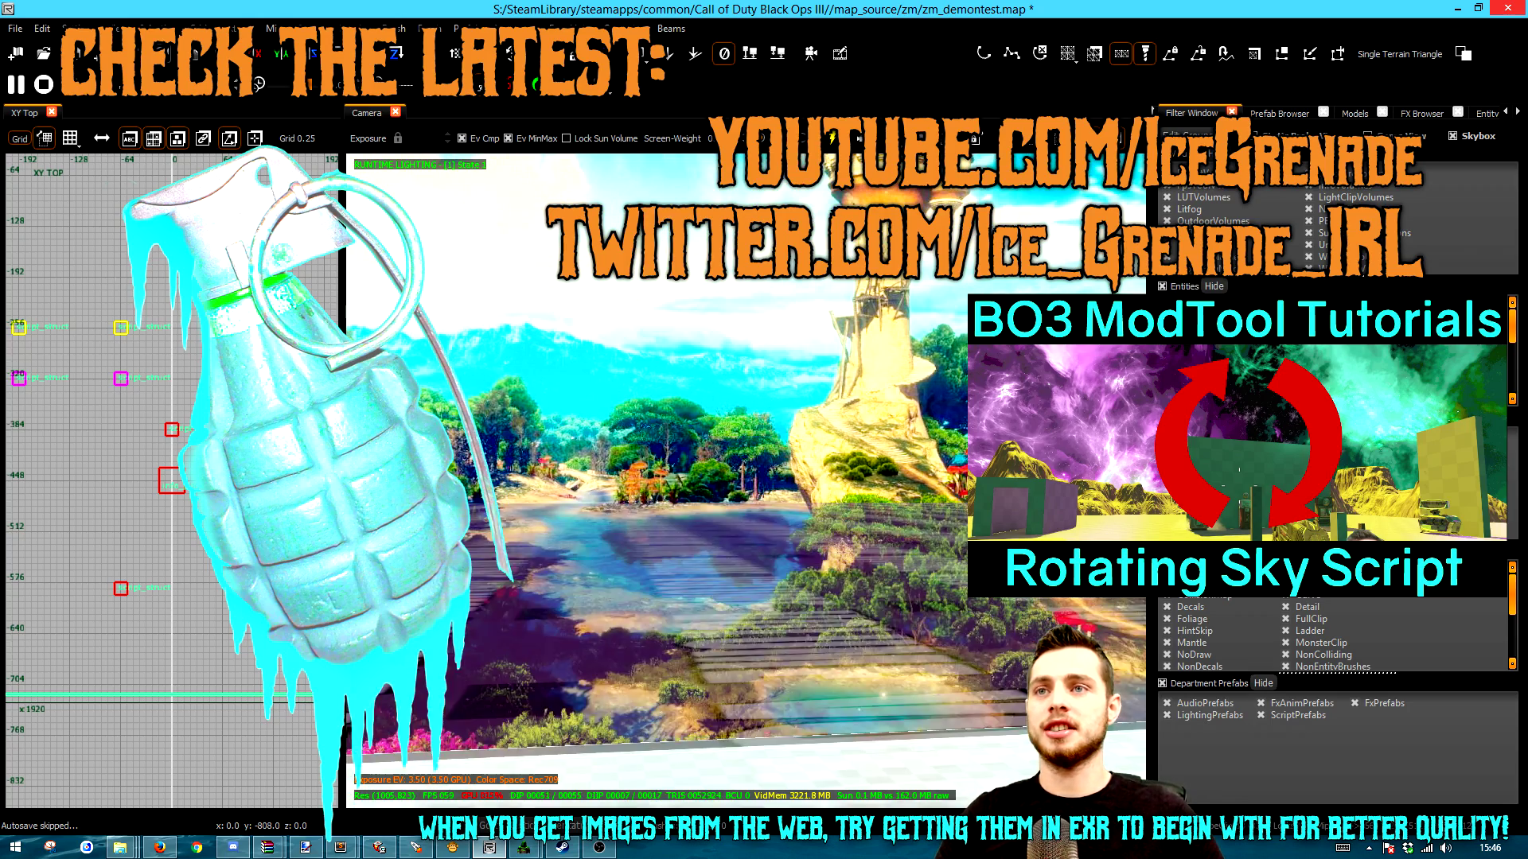
- Fly the camera forward over the wide tiled floor of zm_demontest
key(w)
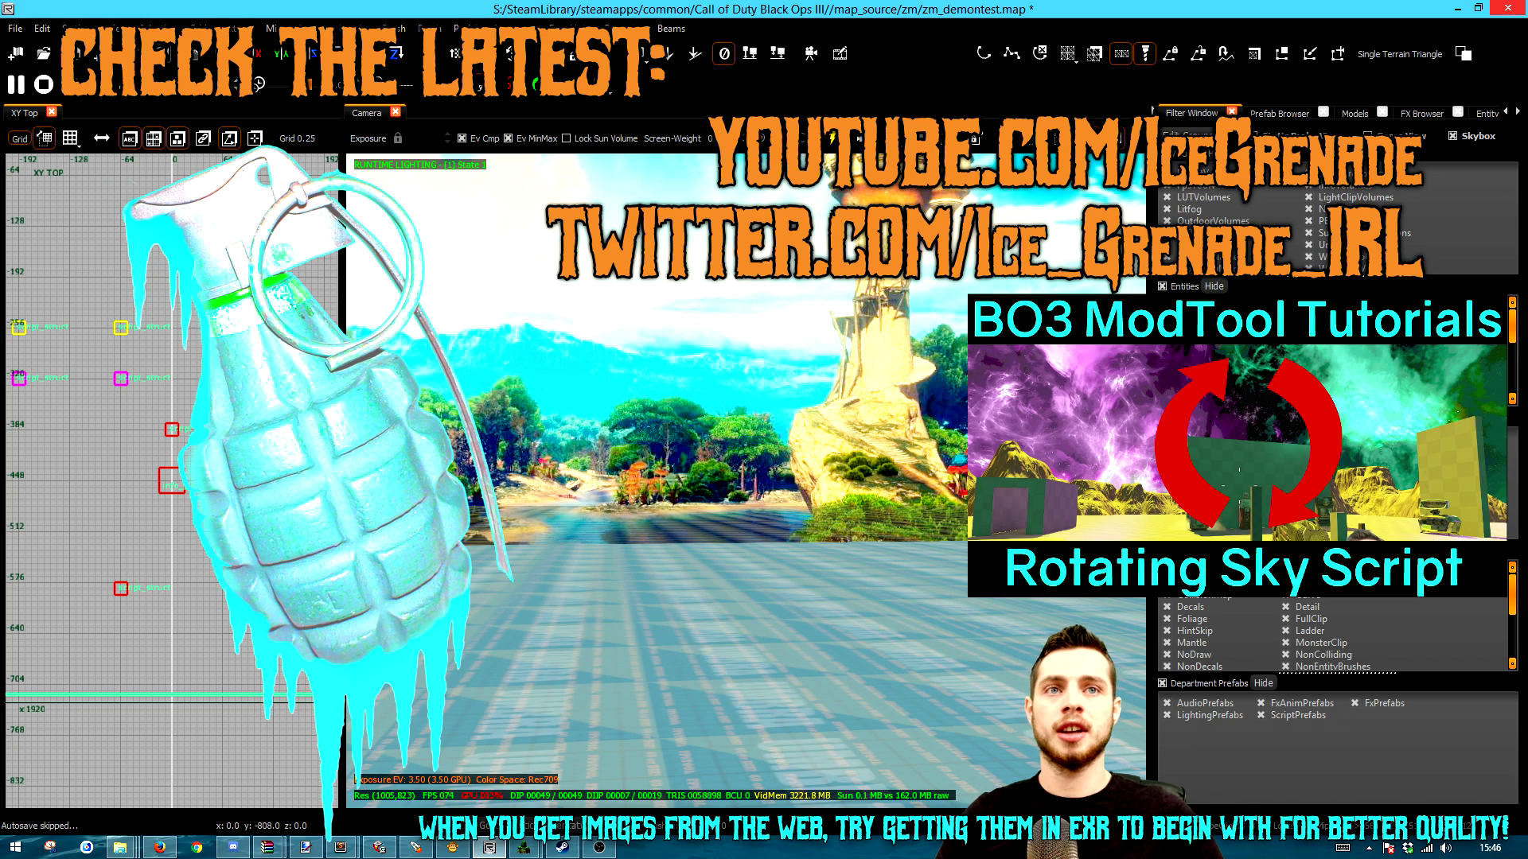
key(w)
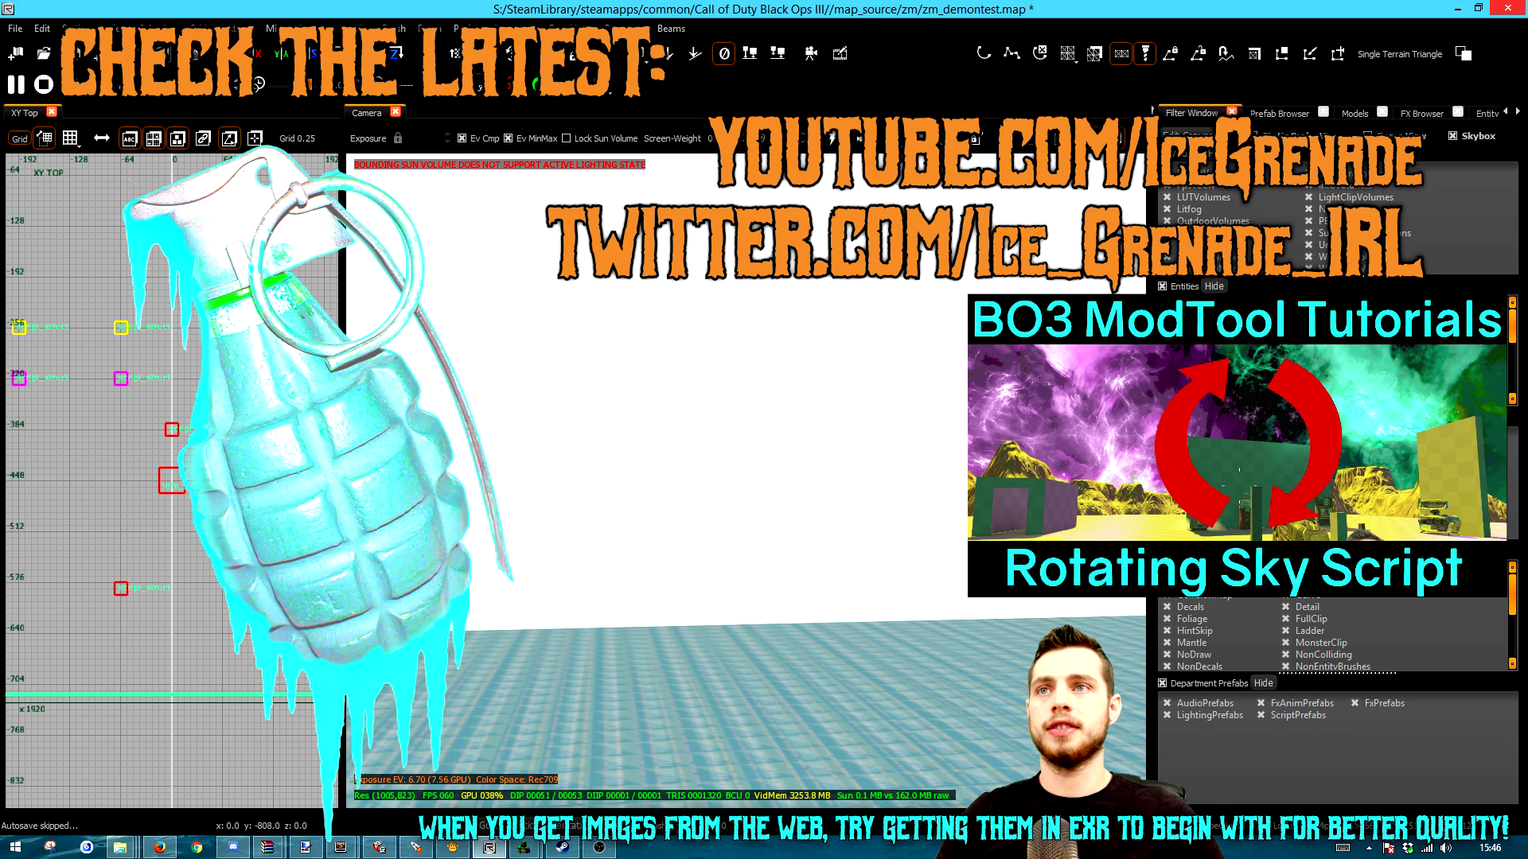